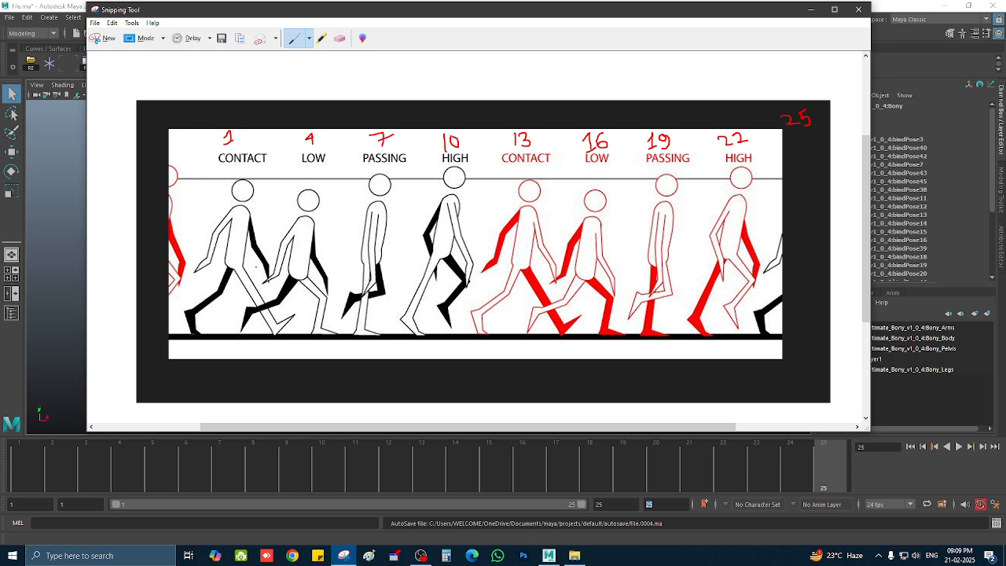
# - Check frames 1 and 25 on the timeline and bring up the walk-cycle reference in the Snipping Tool
pyautogui.click(23, 458)
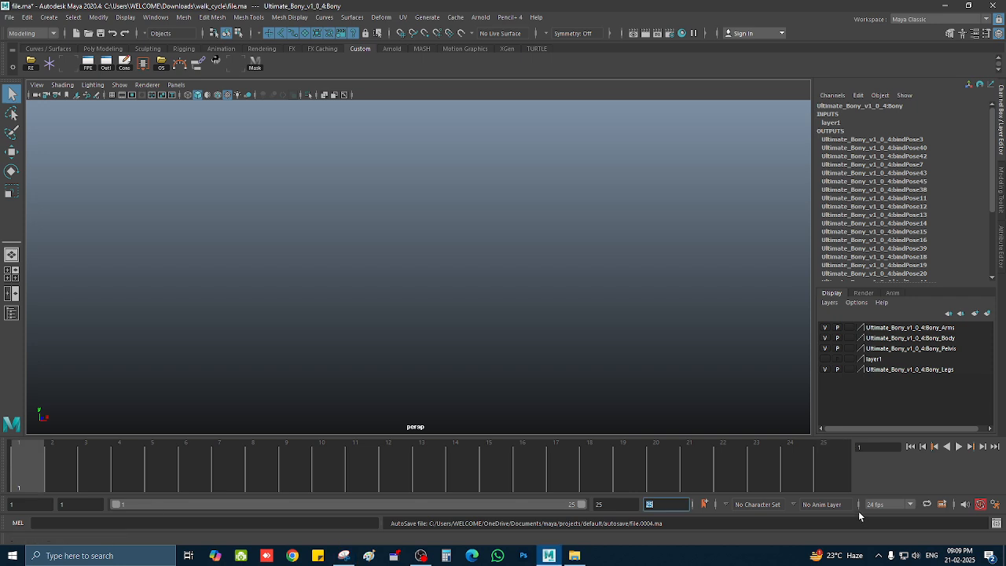
pyautogui.click(830, 457)
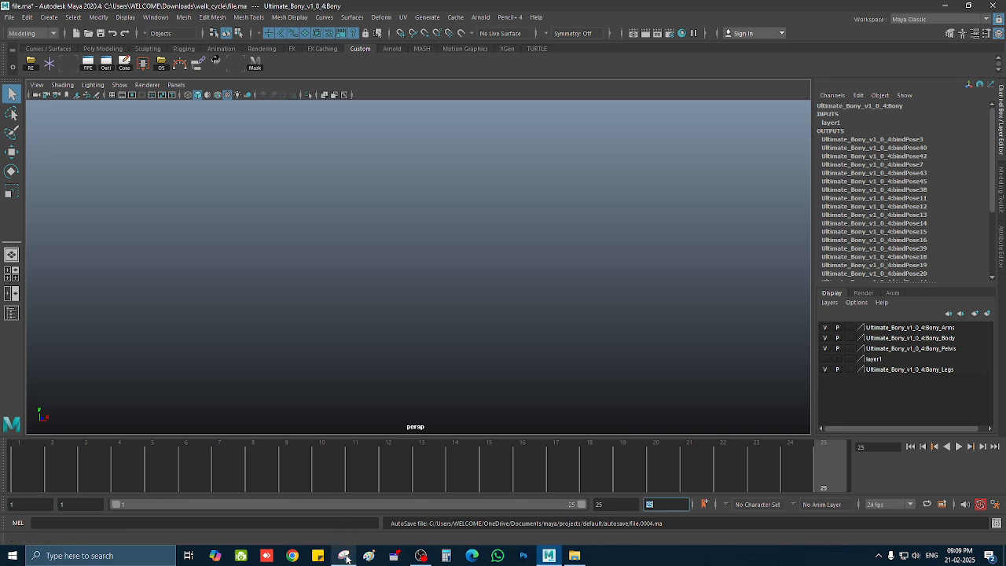
pyautogui.moveTo(346, 558)
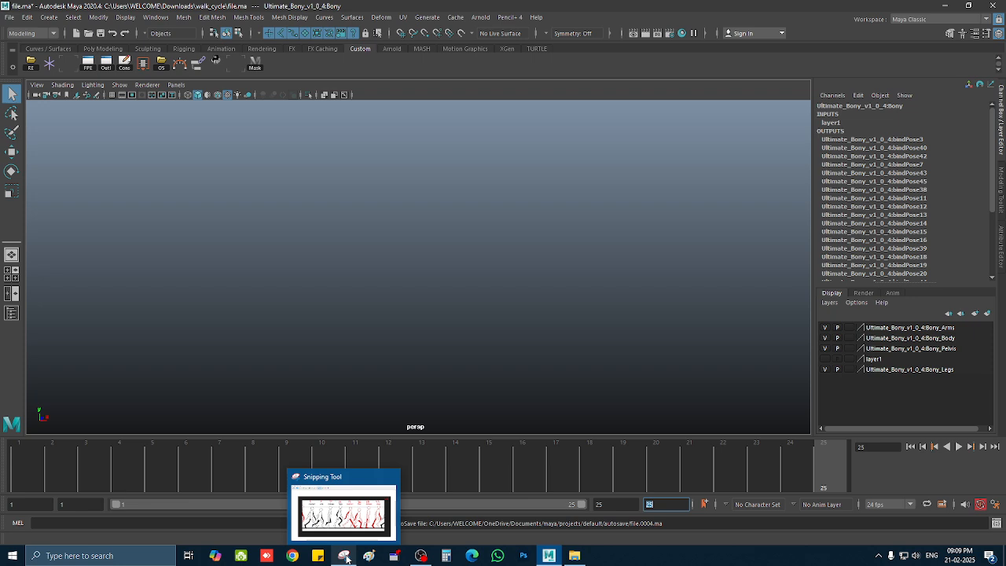
pyautogui.click(344, 556)
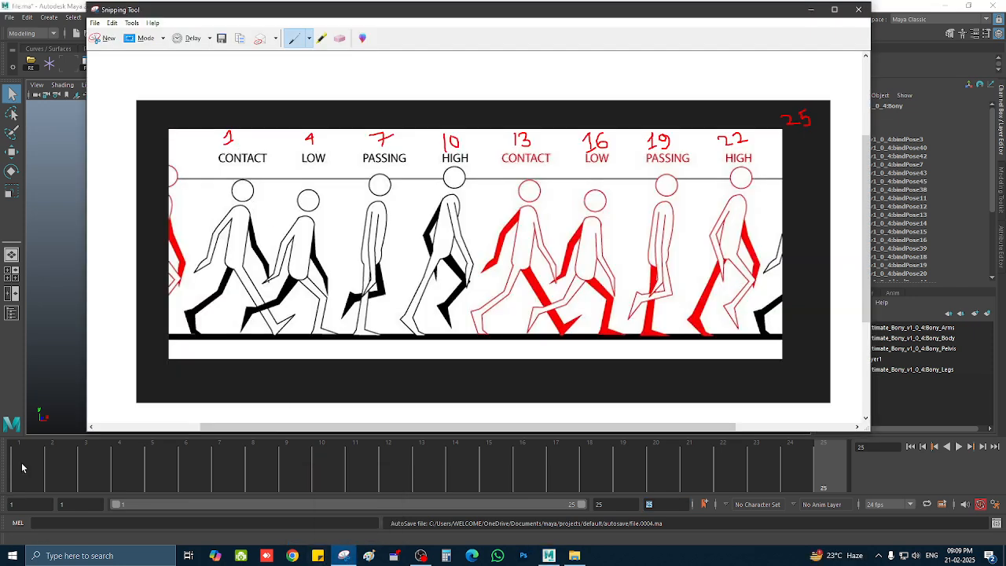
# - Pin the walk-cycle reference window on top of all other windows with DeskPins
pyautogui.click(394, 556)
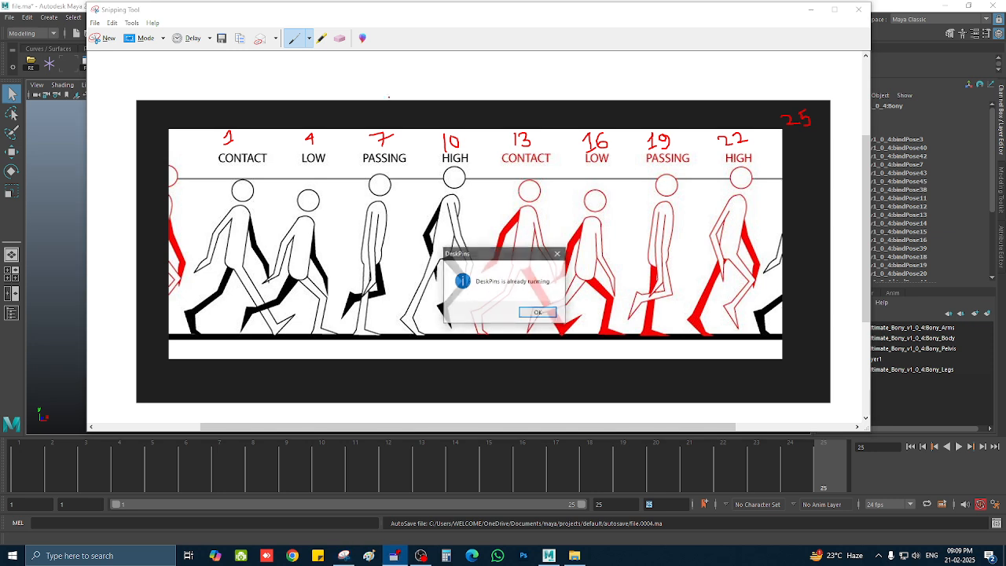
pyautogui.click(374, 18)
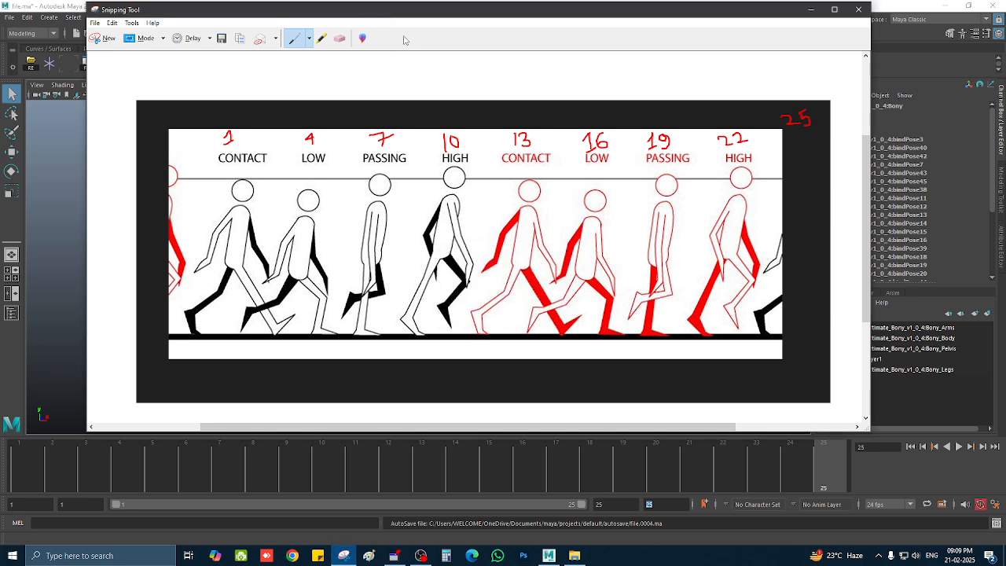
pyautogui.hotkey('ctrl', 'F12')
# - Mark the legs of the frame 13 contact pose in the reference and erase the mark
pyautogui.moveTo(513, 273); pyautogui.dragTo(492, 311)
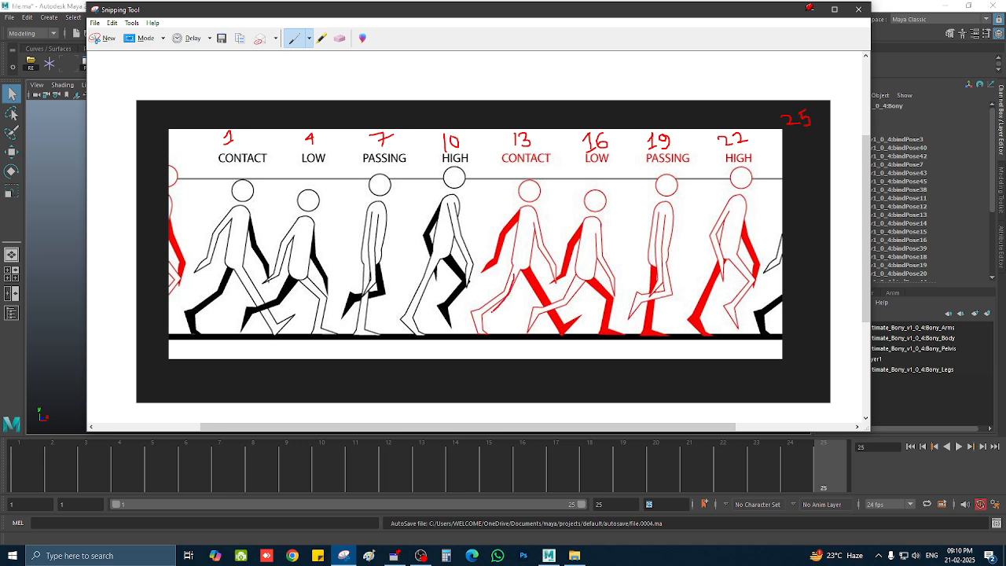
pyautogui.click(340, 39)
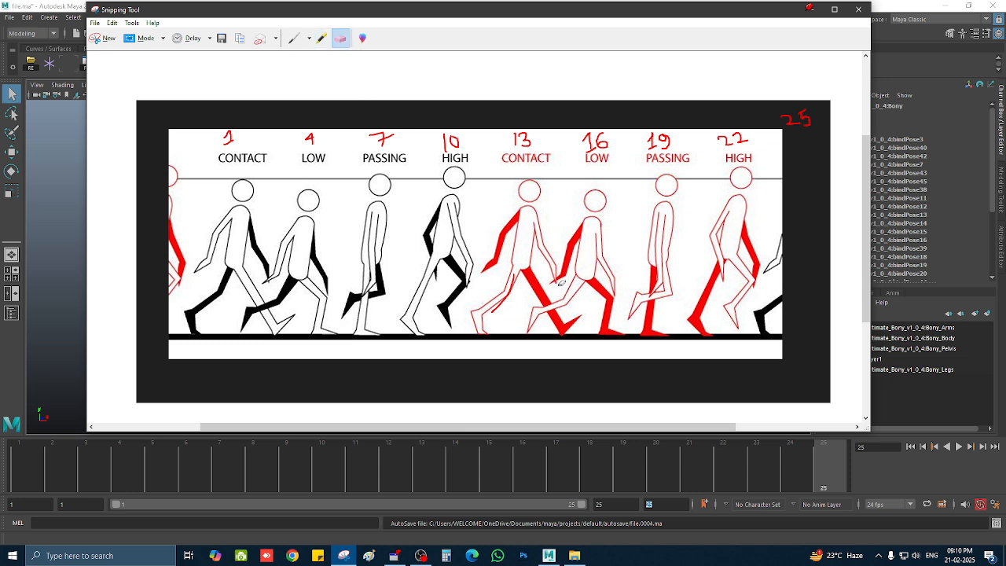
pyautogui.click(507, 292)
pyautogui.click(293, 38)
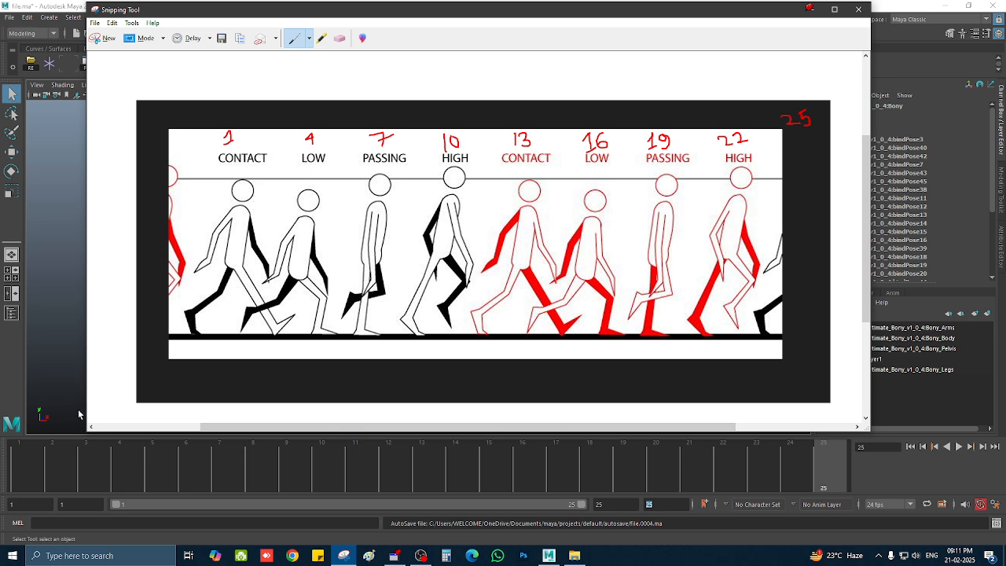
# - Minimize the reference window, make layer1 visible in Maya and clear the selection
pyautogui.click(814, 11)
pyautogui.click(826, 359)
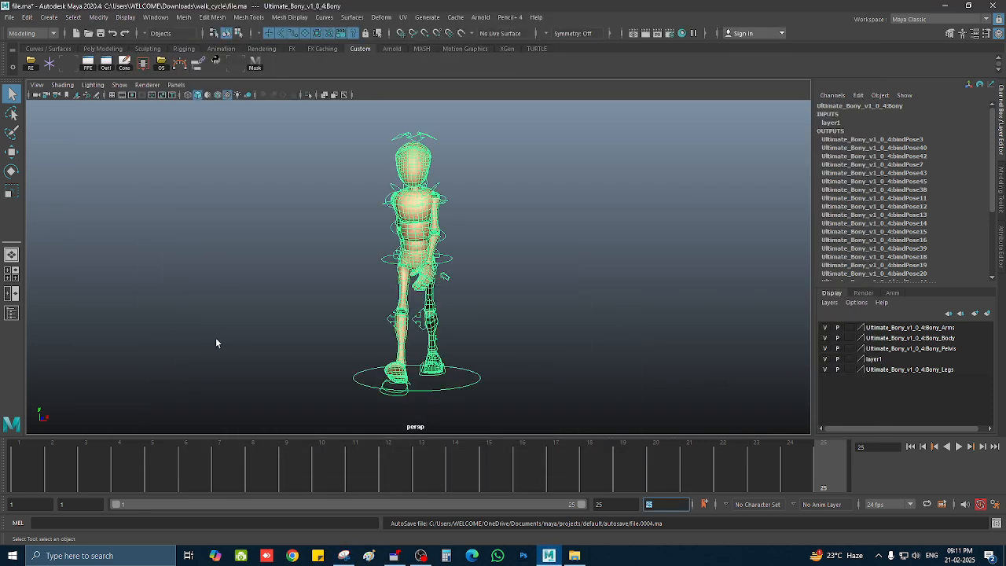
pyautogui.press('space')
pyautogui.click(240, 278)
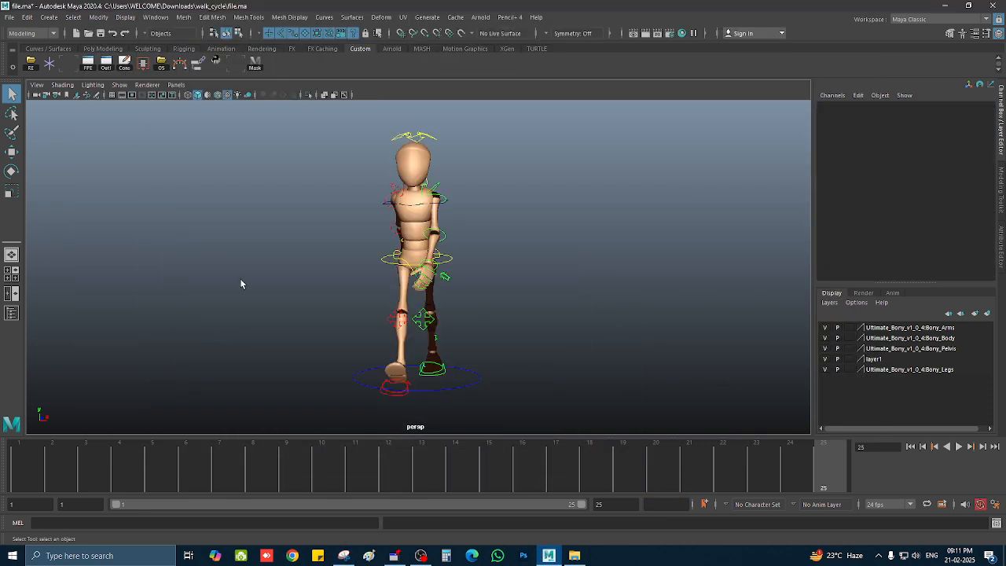
# - Show the four-view layout and turn on shaded display in the front and side views
pyautogui.press('space')
pyautogui.press('space')
pyautogui.press('6')
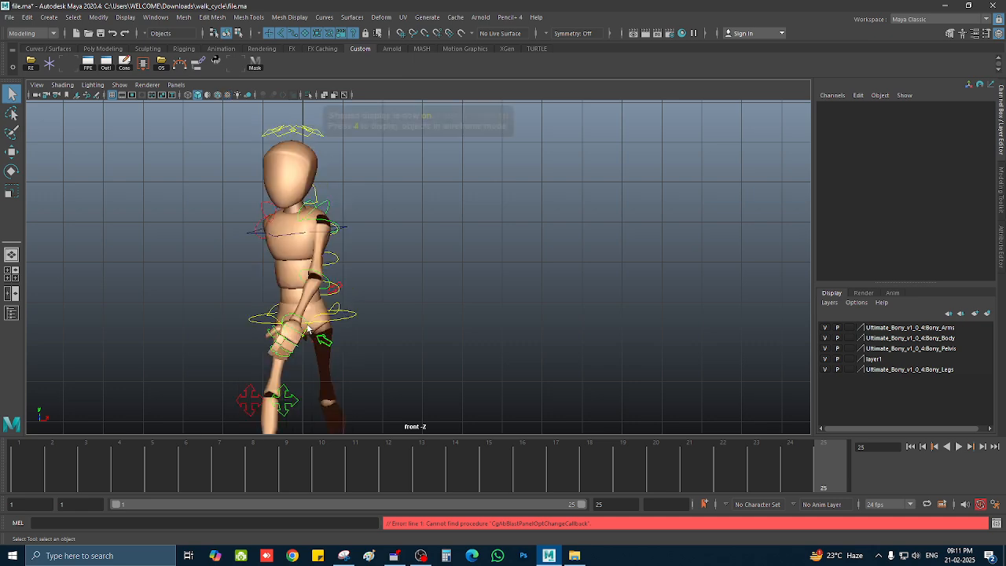
pyautogui.press('space')
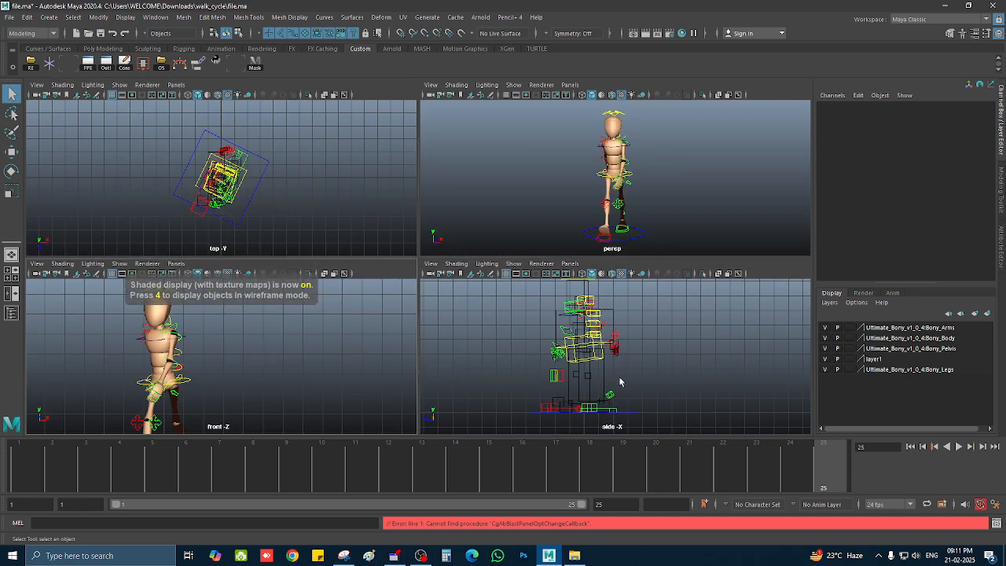
pyautogui.press('6')
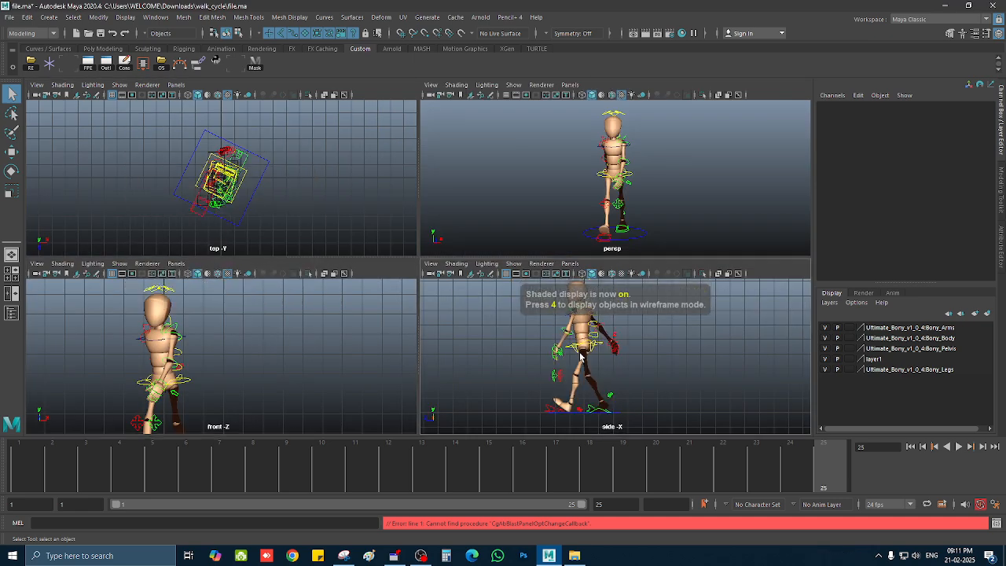
pyautogui.press('5')
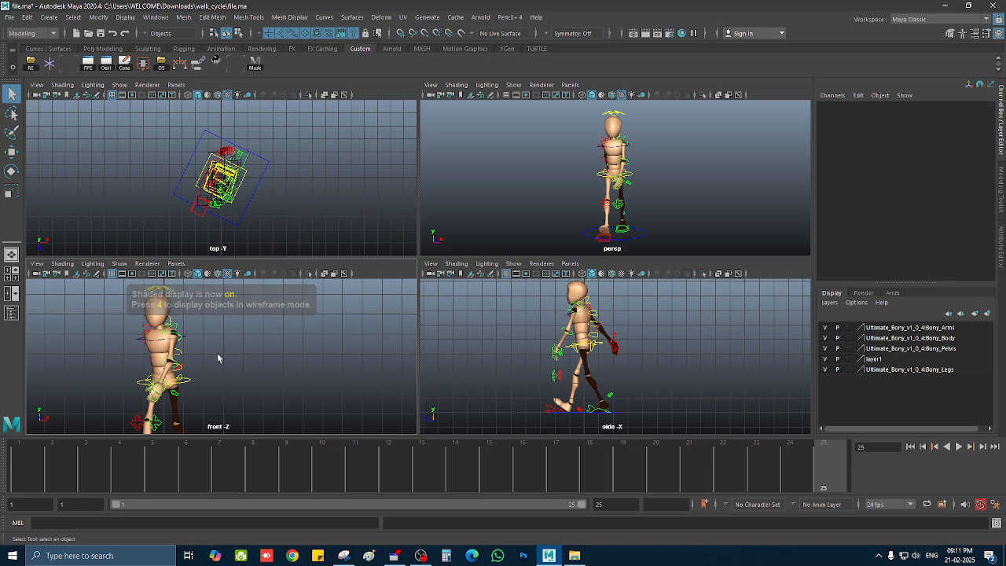
# - Set Rotate Y of the Bony_Main_CNT control to 0 at frame 1
pyautogui.hotkey('alt', 'v')
pyautogui.hotkey('alt', 'v')
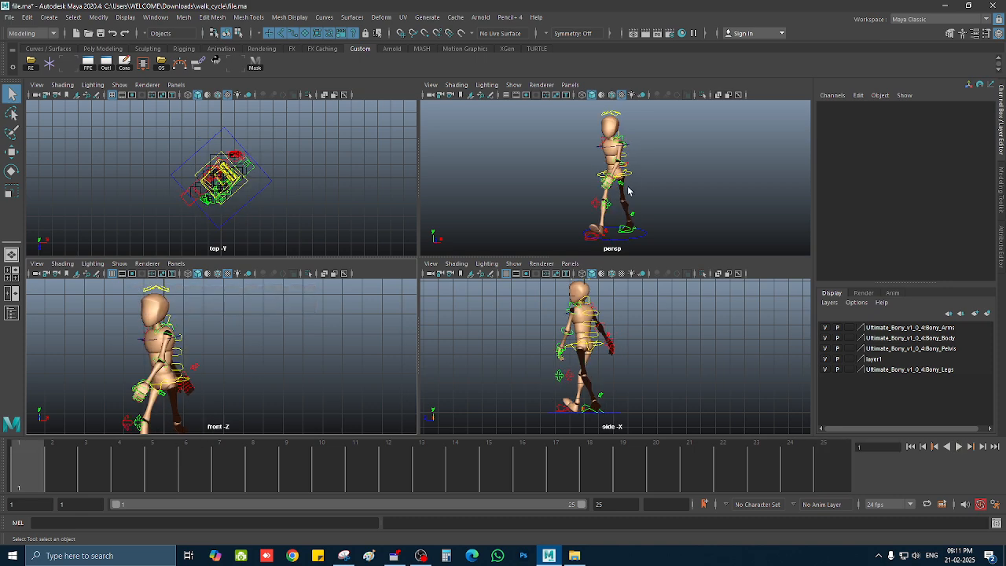
pyautogui.keyDown('alt'); pyautogui.moveTo(631, 190); pyautogui.dragTo(608, 210); pyautogui.keyUp('alt')
pyautogui.click(607, 210)
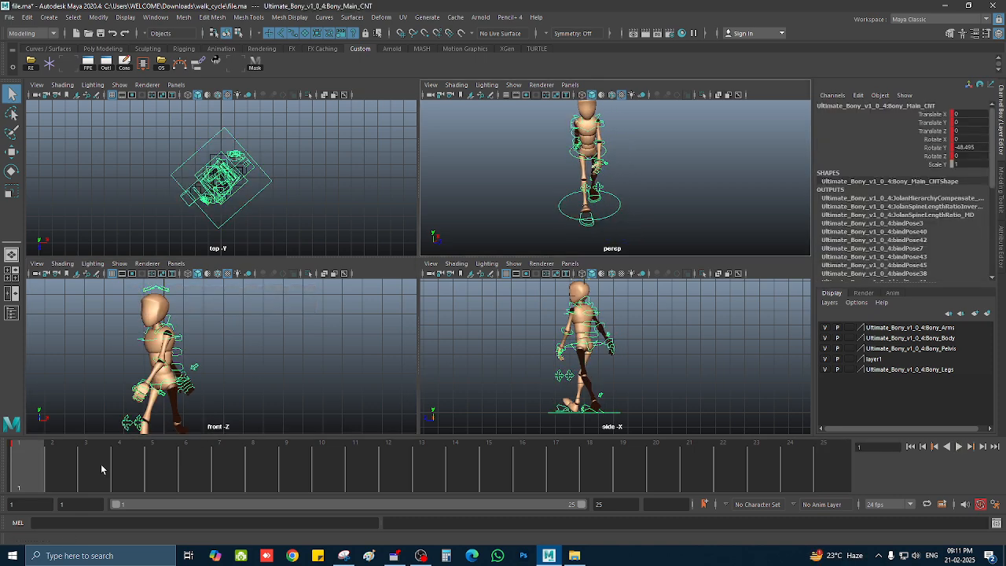
pyautogui.click(971, 147)
pyautogui.write('0')
pyautogui.press('Return')
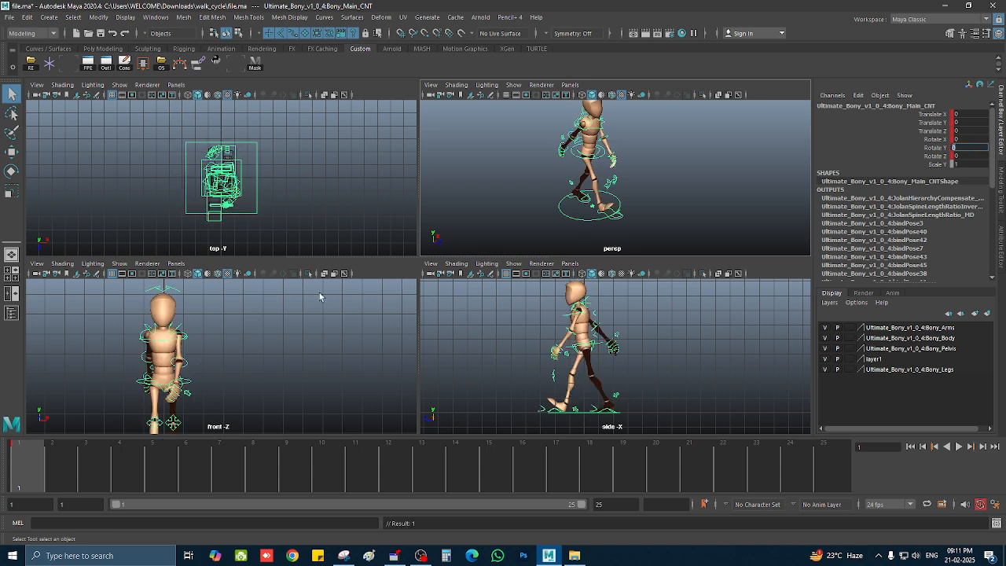
# - Remove the Bony_Main_CNT control's animation keys in the Graph Editor and close the editor
pyautogui.keyDown('alt'); pyautogui.moveTo(677, 176); pyautogui.dragTo(684, 177, button='middle'); pyautogui.keyUp('alt')
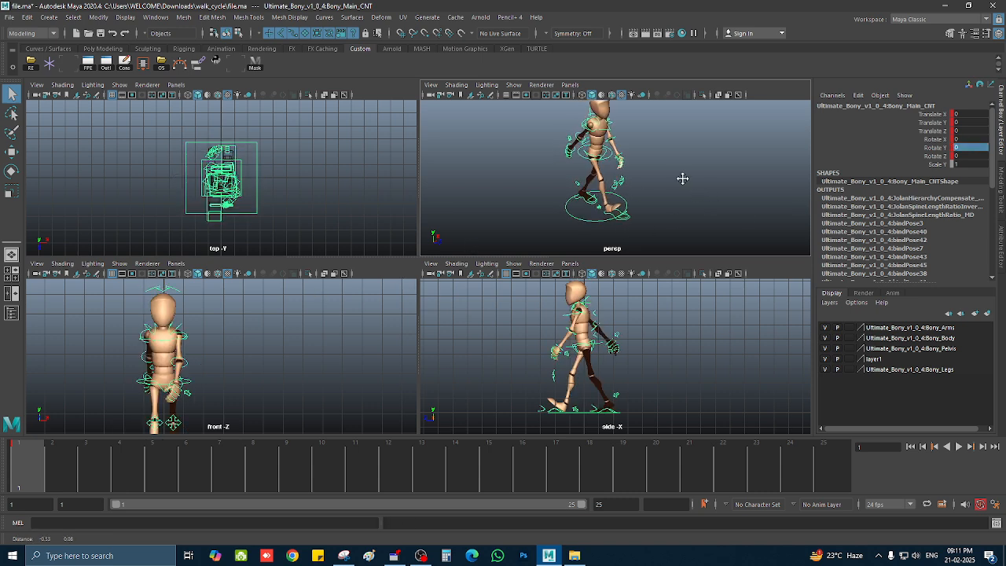
pyautogui.click(68, 62)
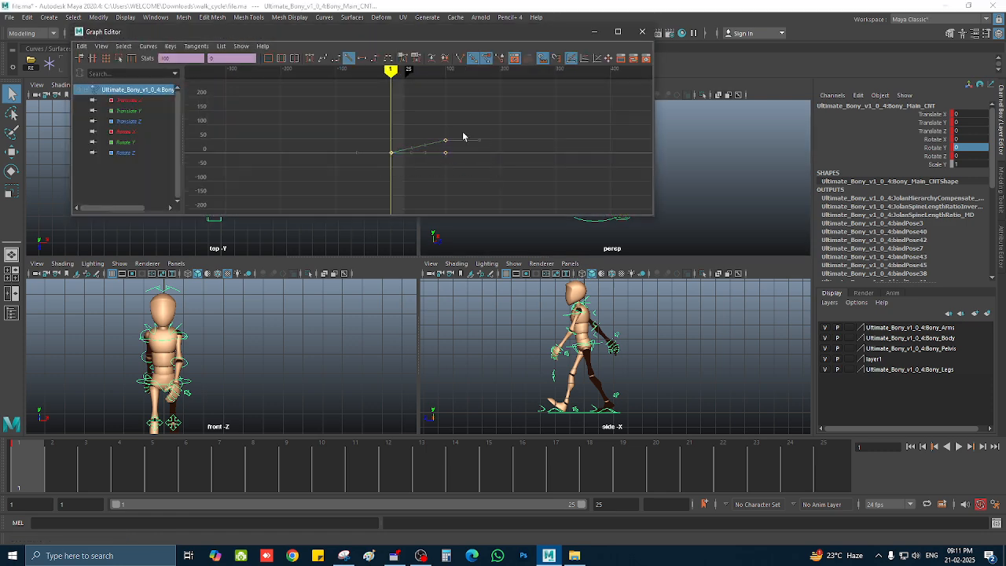
pyautogui.click(643, 31)
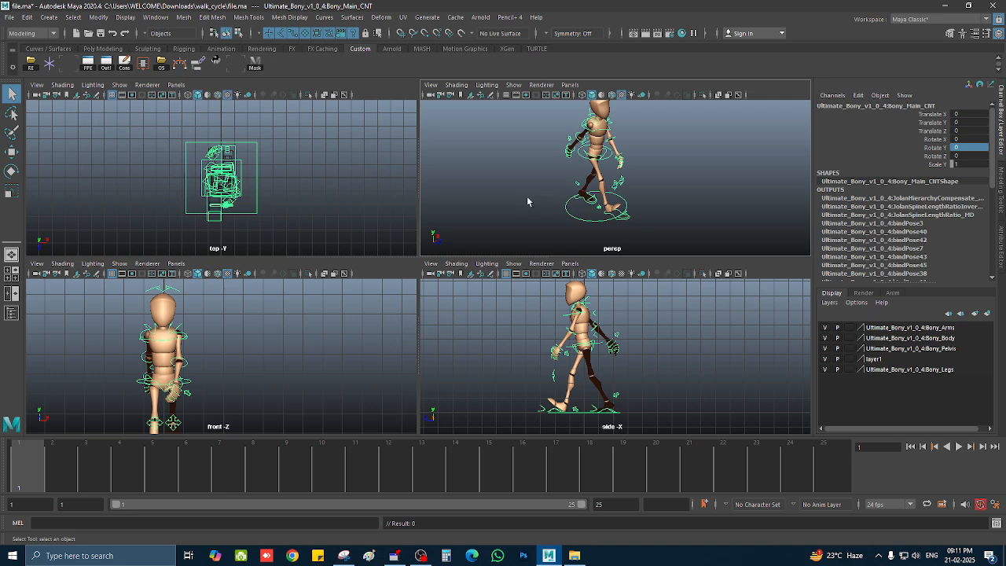
# - Change the front view to the left view, maximize it and frame the character
pyautogui.press('space')
pyautogui.moveTo(261, 360); pyautogui.dragTo(213, 340)
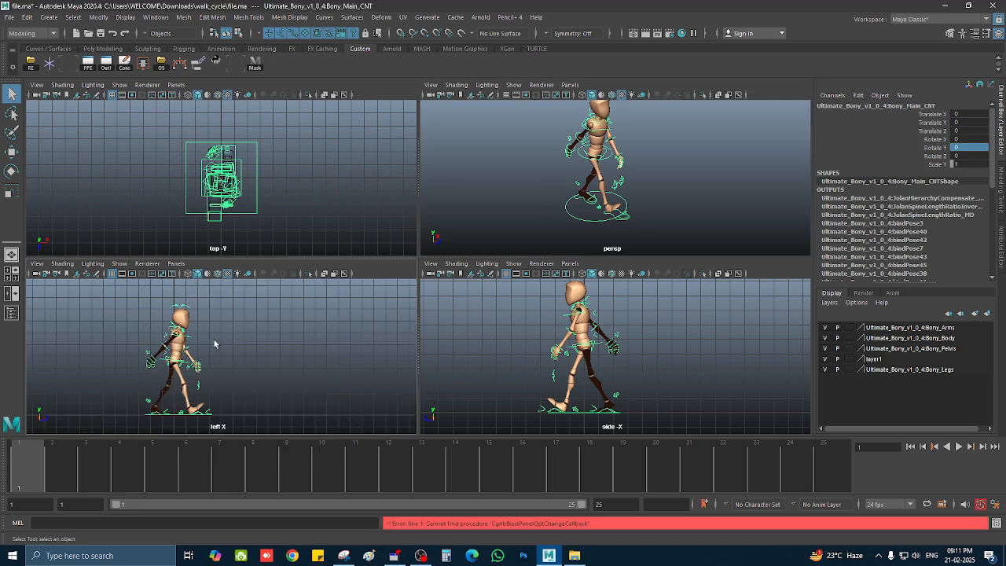
pyautogui.press('space')
pyautogui.keyDown('alt'); pyautogui.moveTo(524, 297); pyautogui.dragTo(394, 259, button='middle'); pyautogui.keyUp('alt')
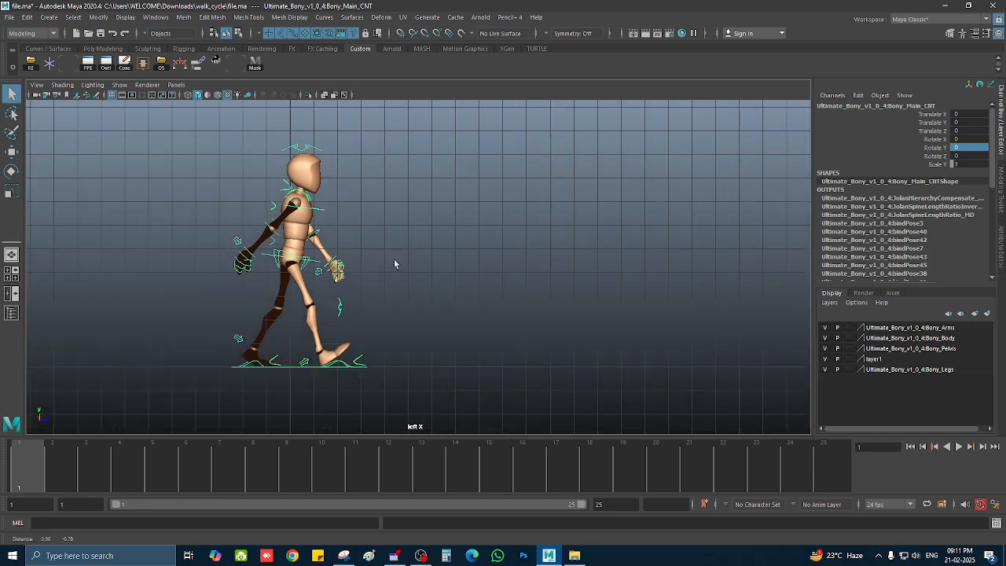
# - Bring back the walk-cycle reference window and place it beside the character
pyautogui.click(343, 556)
pyautogui.moveTo(459, 11); pyautogui.dragTo(702, 93)
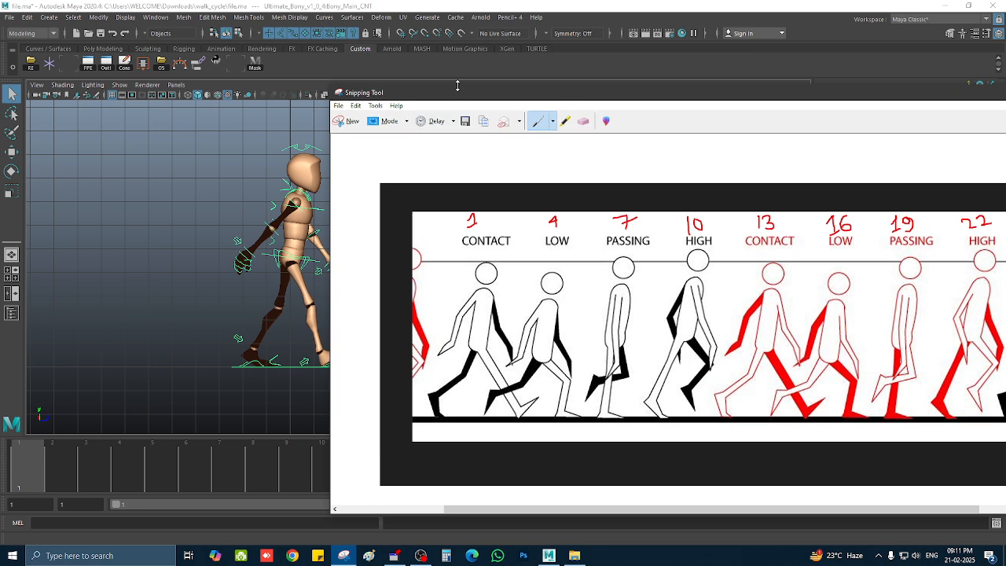
pyautogui.moveTo(452, 93); pyautogui.dragTo(532, 54)
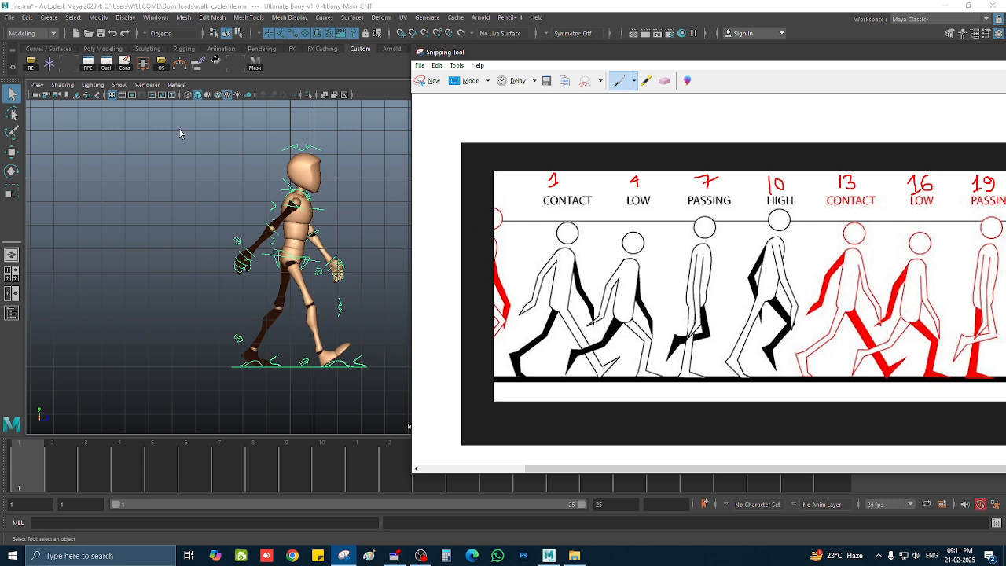
pyautogui.scroll(-3, 130, 238)
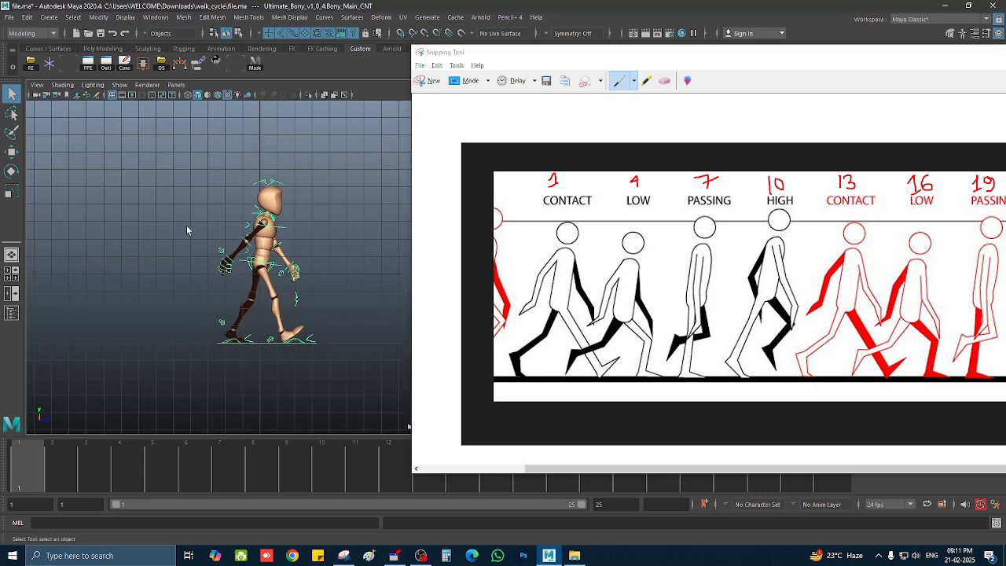
# - Select all the rig controls and scrub frames 1 to 4 to compare the contact and low poses with the reference
pyautogui.moveTo(155, 160); pyautogui.dragTo(364, 363)
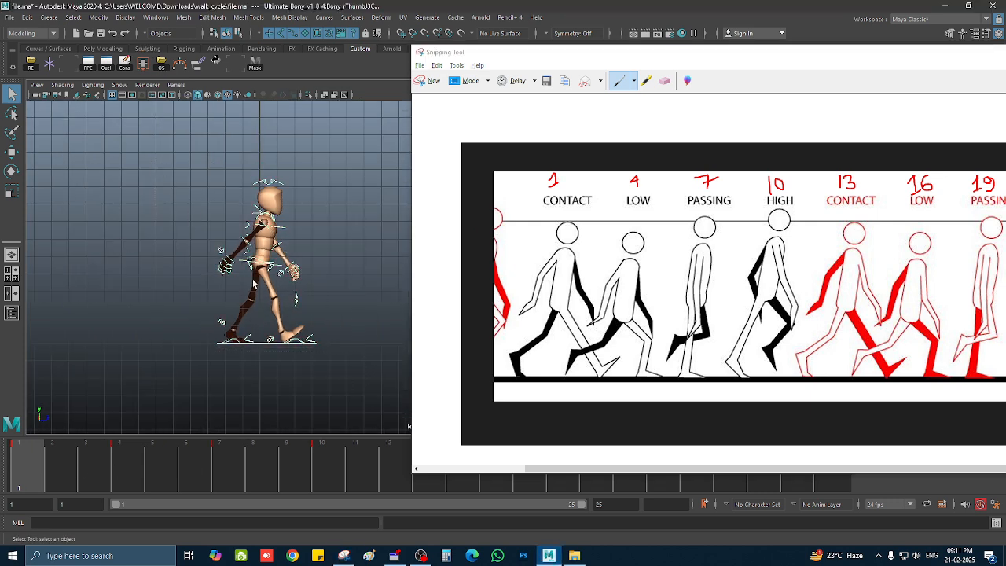
pyautogui.scroll(1, 253, 284)
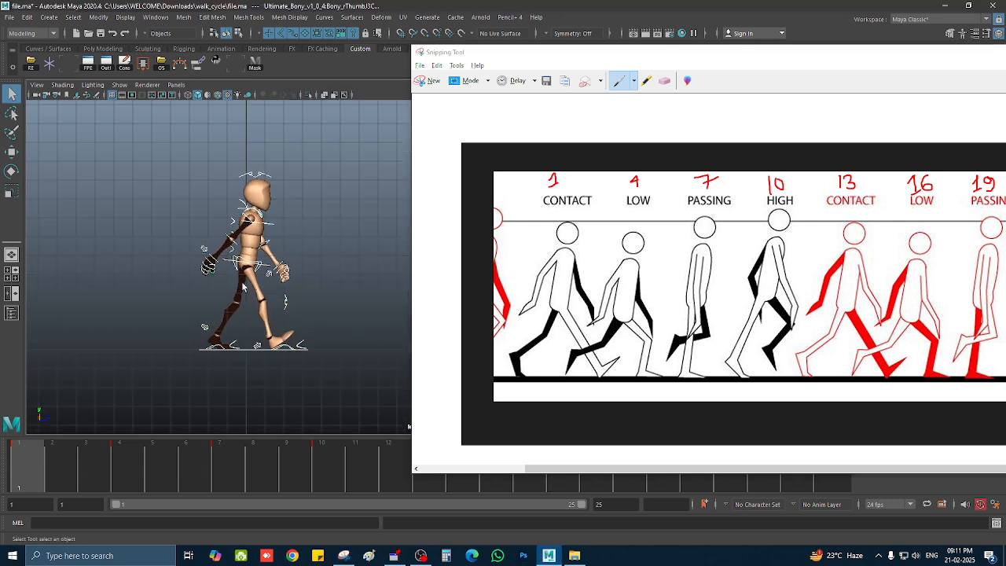
pyautogui.click(140, 463)
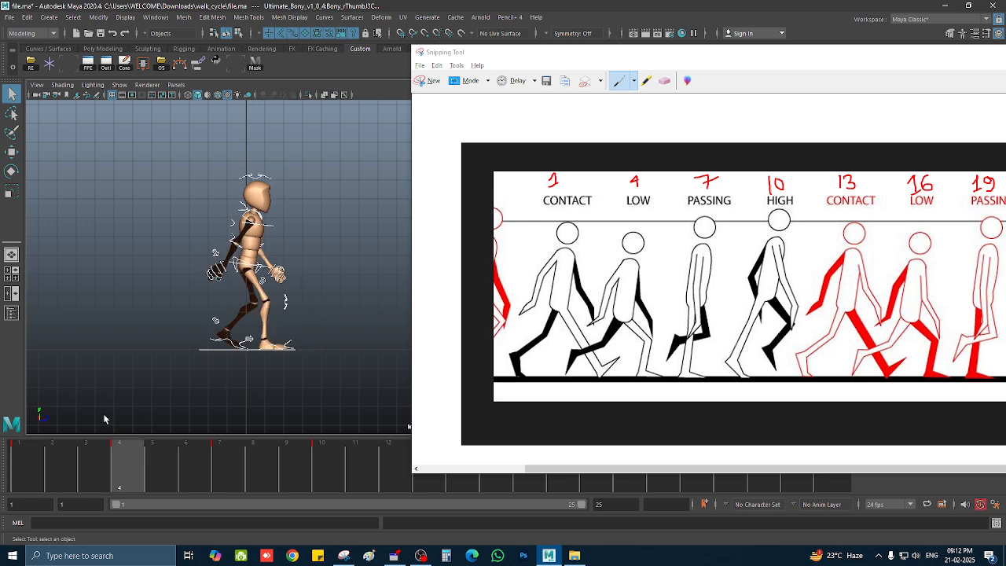
pyautogui.moveTo(17, 460); pyautogui.dragTo(103, 466)
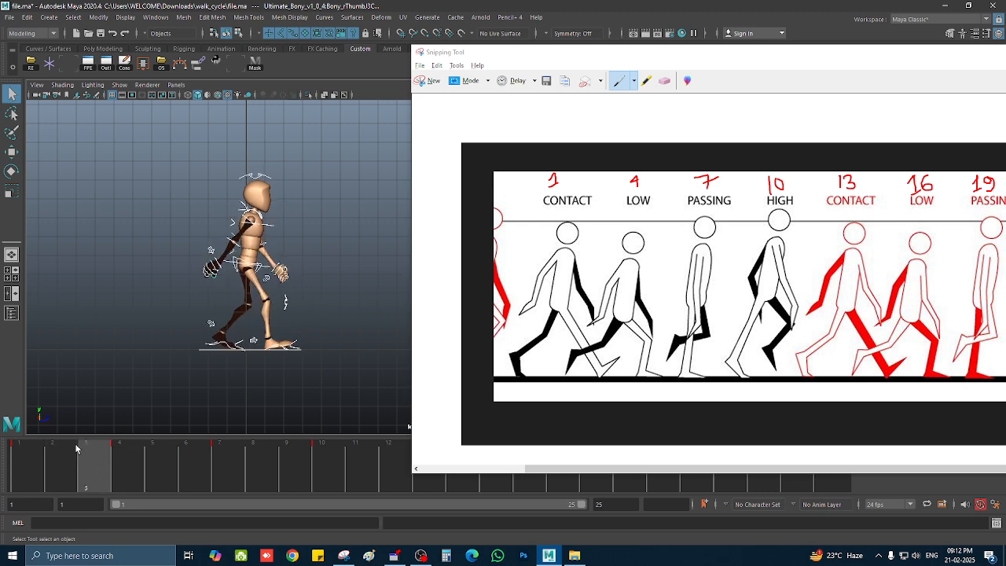
# - Draw a head-height line across all the reference poses and erase it
pyautogui.moveTo(629, 55); pyautogui.dragTo(450, 45)
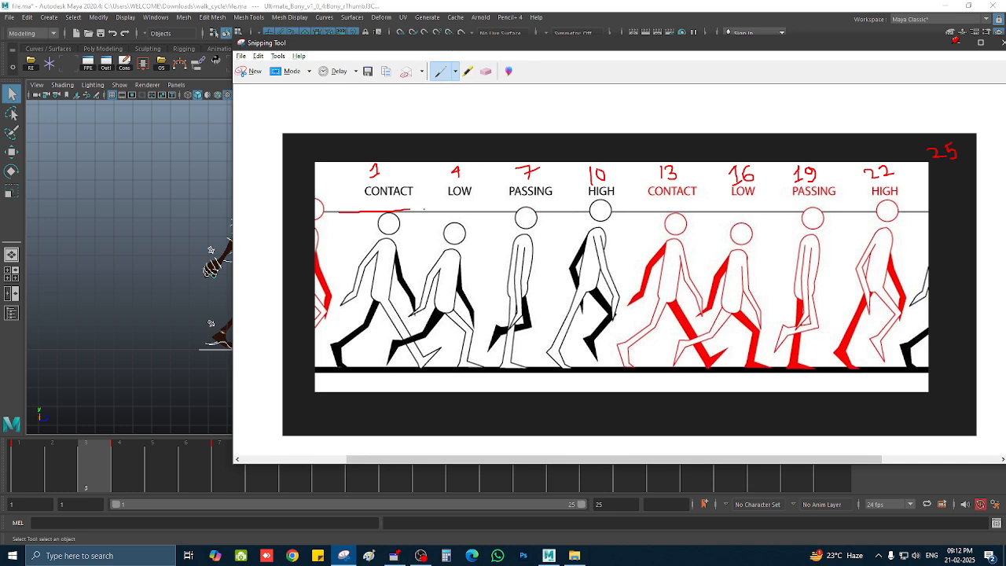
pyautogui.moveTo(425, 209); pyautogui.dragTo(600, 207)
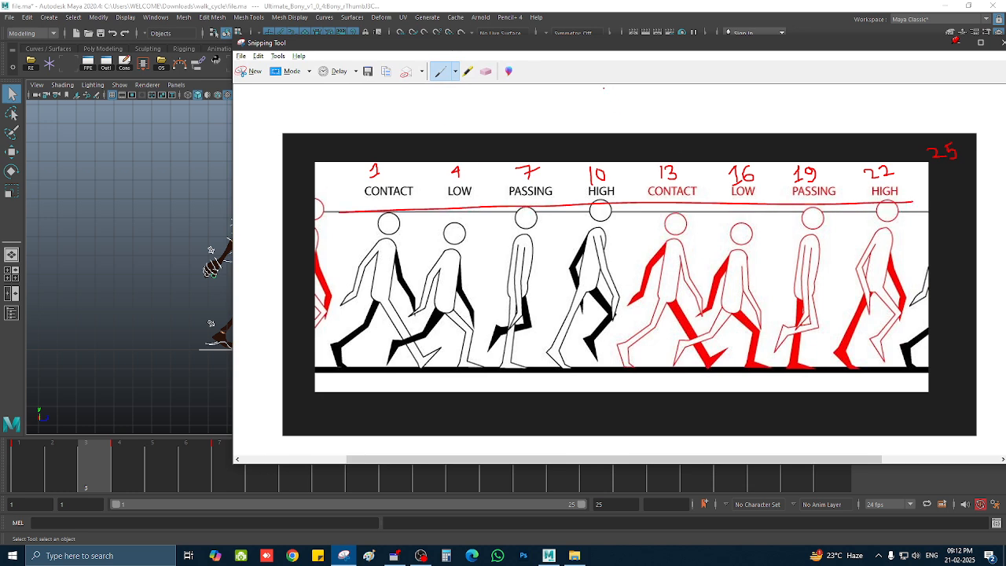
pyautogui.click(487, 72)
pyautogui.click(556, 211)
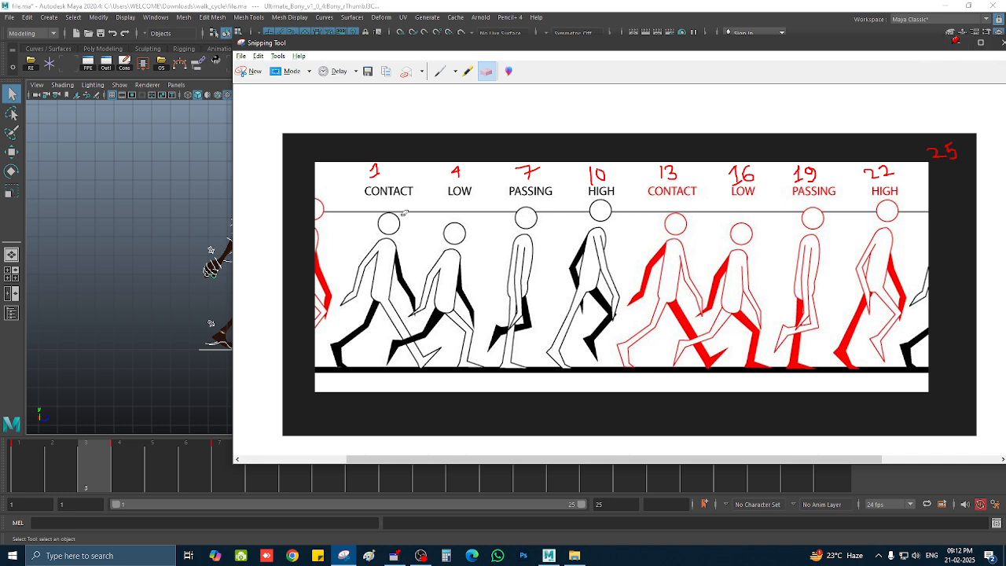
# - Draw a down arrow beside the frame 4 pose and up arrows beside frames 7 and 10, keeping the reference next to the character
pyautogui.click(470, 71)
pyautogui.click(441, 72)
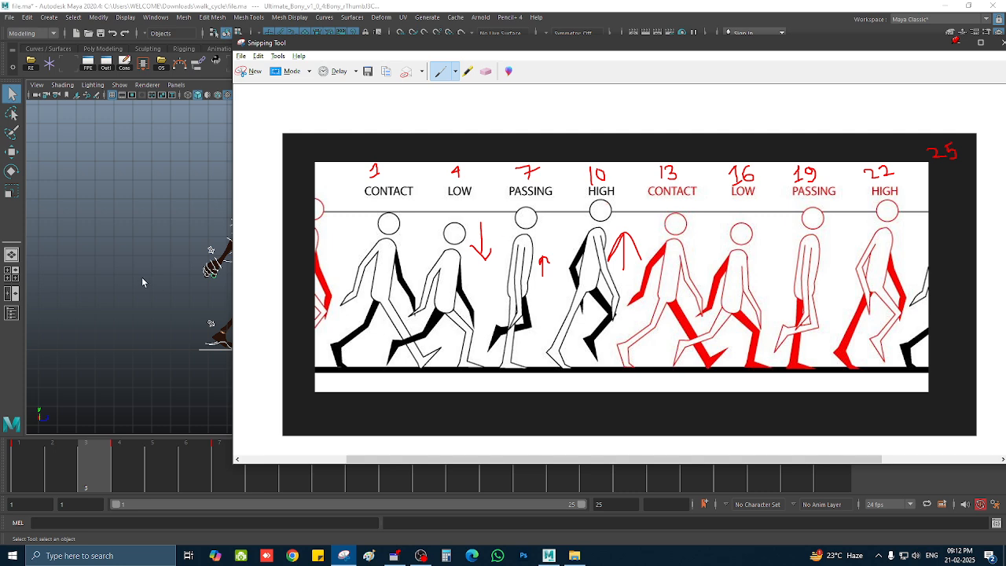
pyautogui.moveTo(418, 50); pyautogui.dragTo(541, 65)
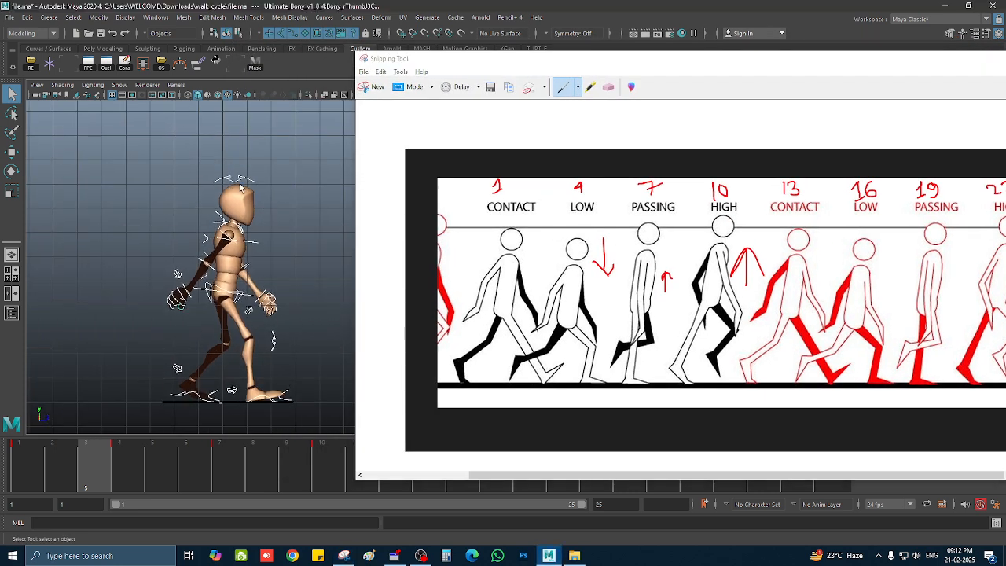
# - Go through frames 1, 4, 7 and 10 and compare the contact, low, passing and high poses with the reference
pyautogui.scroll(1, 257, 202)
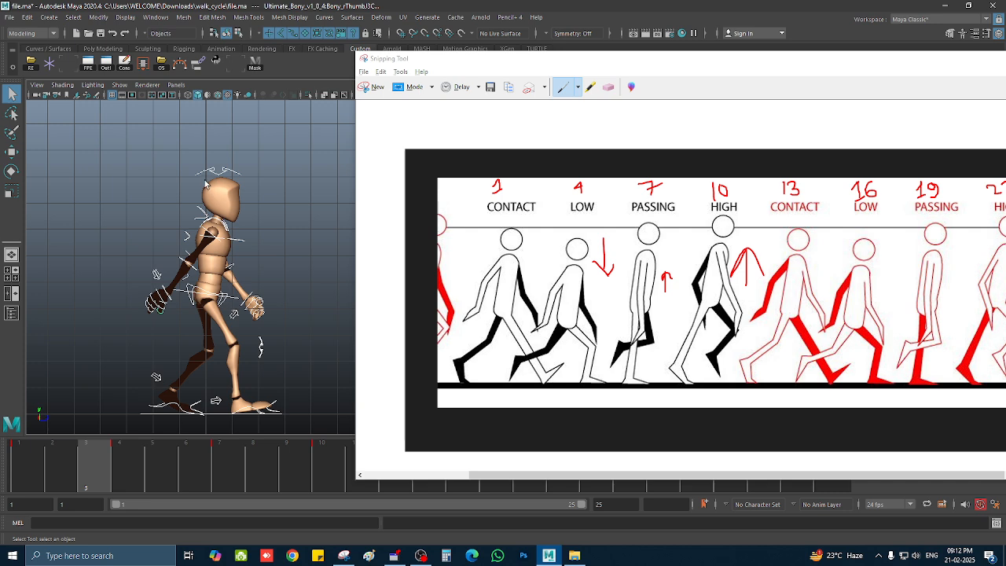
pyautogui.click(1, 464)
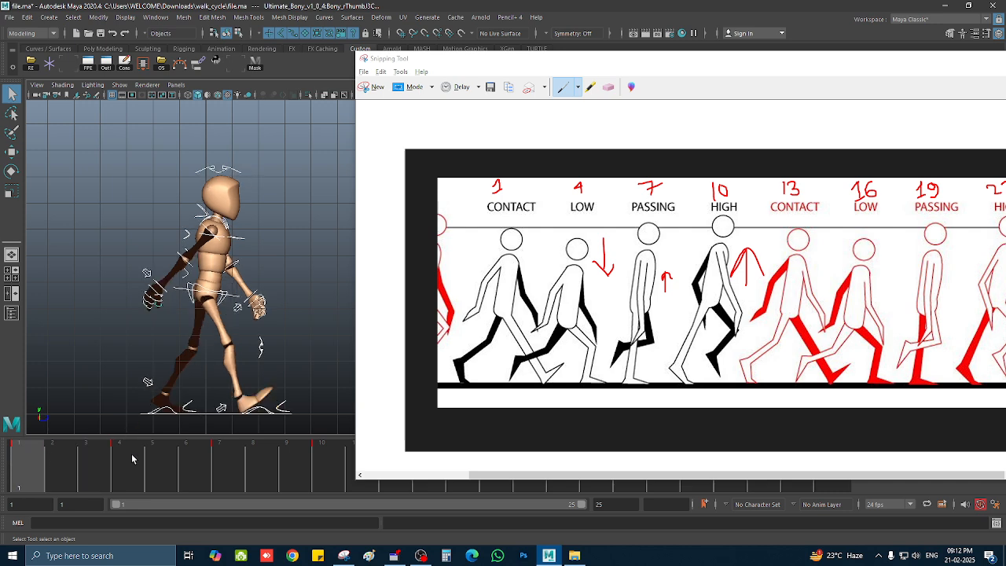
pyautogui.click(133, 459)
pyautogui.click(227, 452)
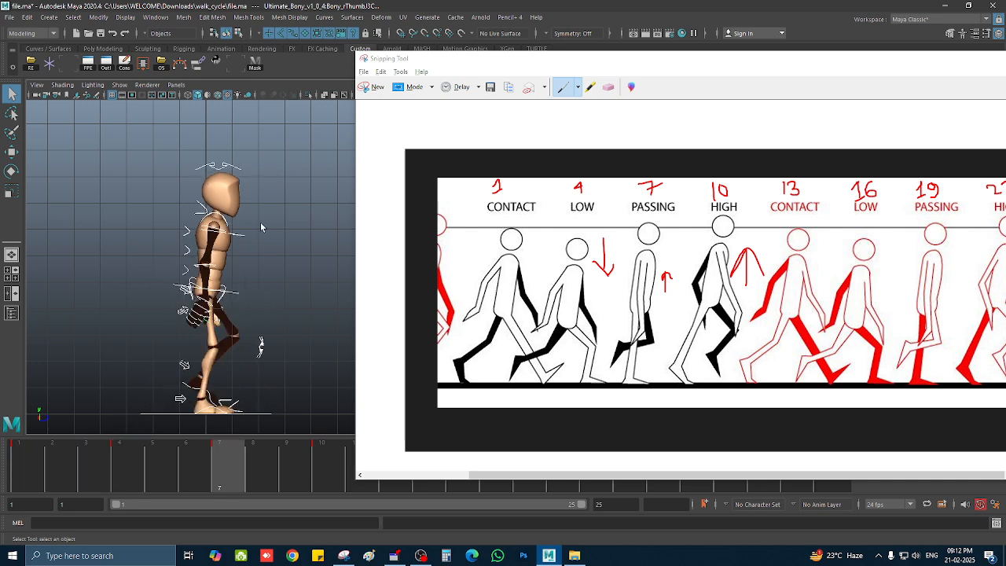
pyautogui.keyDown('alt'); pyautogui.moveTo(262, 228); pyautogui.dragTo(132, 246, button='middle'); pyautogui.keyUp('alt')
pyautogui.click(335, 460)
pyautogui.keyDown('alt'); pyautogui.moveTo(213, 278); pyautogui.dragTo(101, 289, button='right'); pyautogui.keyUp('alt')
pyautogui.keyDown('alt'); pyautogui.moveTo(100, 289); pyautogui.dragTo(212, 249, button='middle'); pyautogui.keyUp('alt')
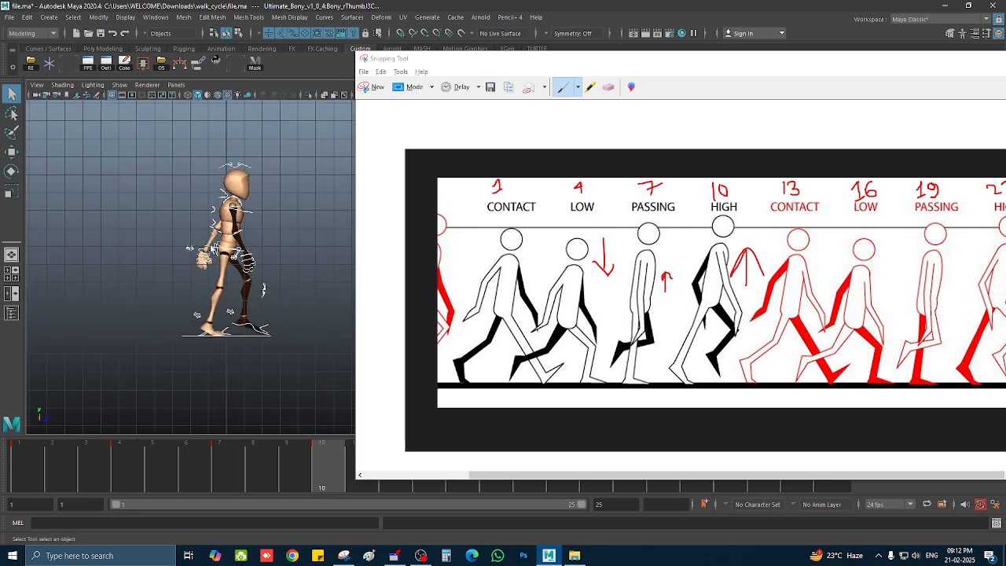
pyautogui.click(11, 478)
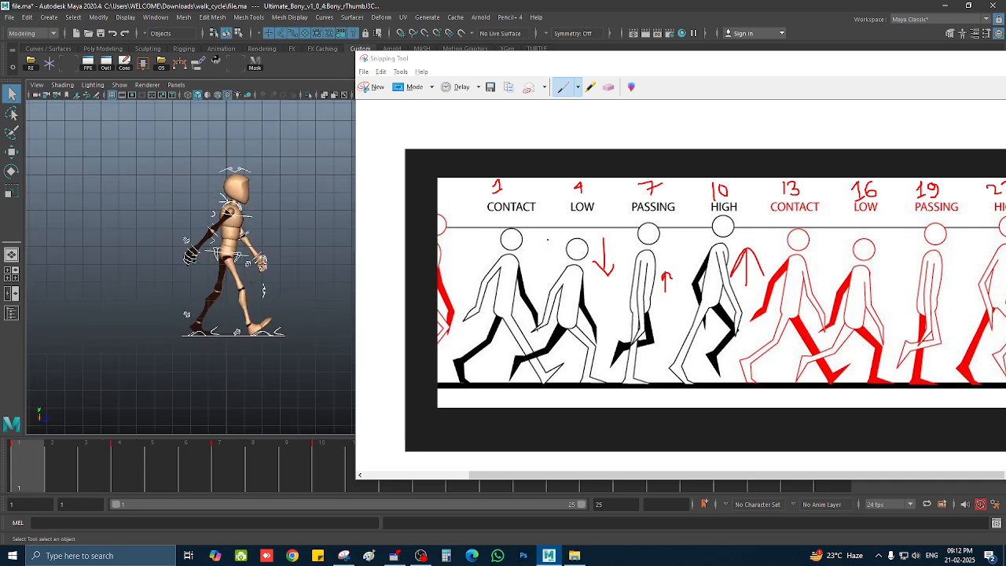
pyautogui.click(130, 469)
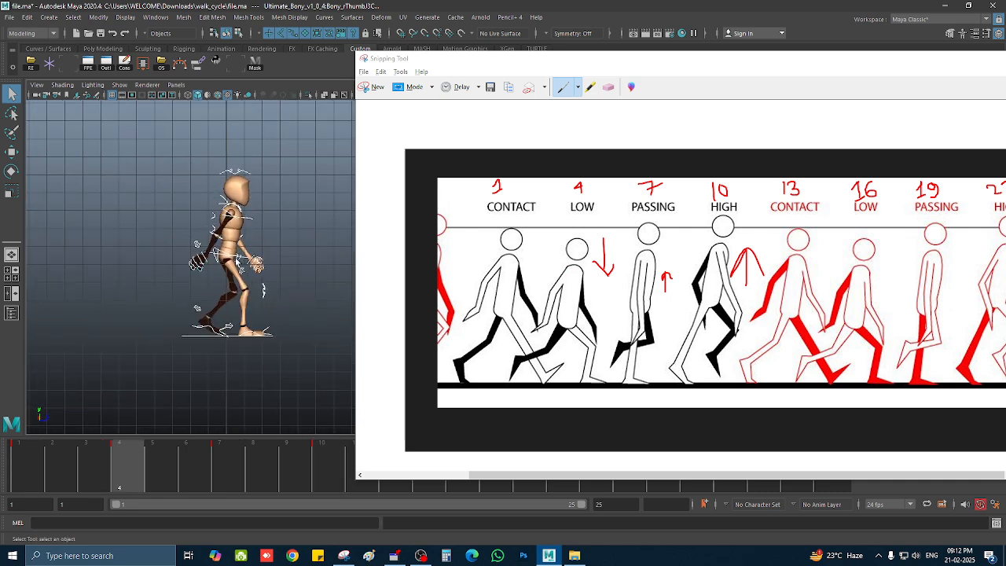
pyautogui.click(215, 462)
pyautogui.keyDown('alt'); pyautogui.moveTo(245, 278); pyautogui.dragTo(195, 273, button='middle'); pyautogui.keyUp('alt')
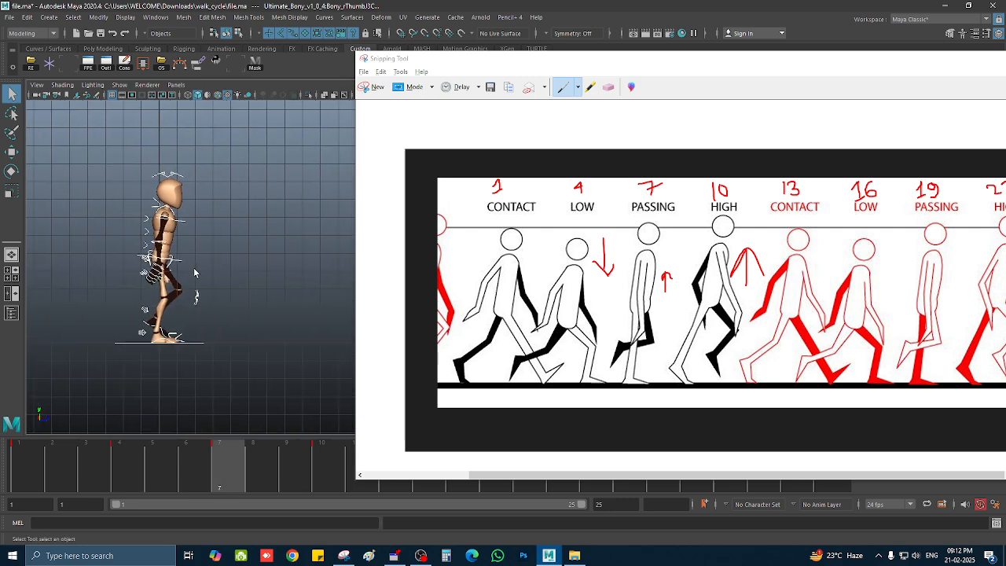
pyautogui.click(321, 458)
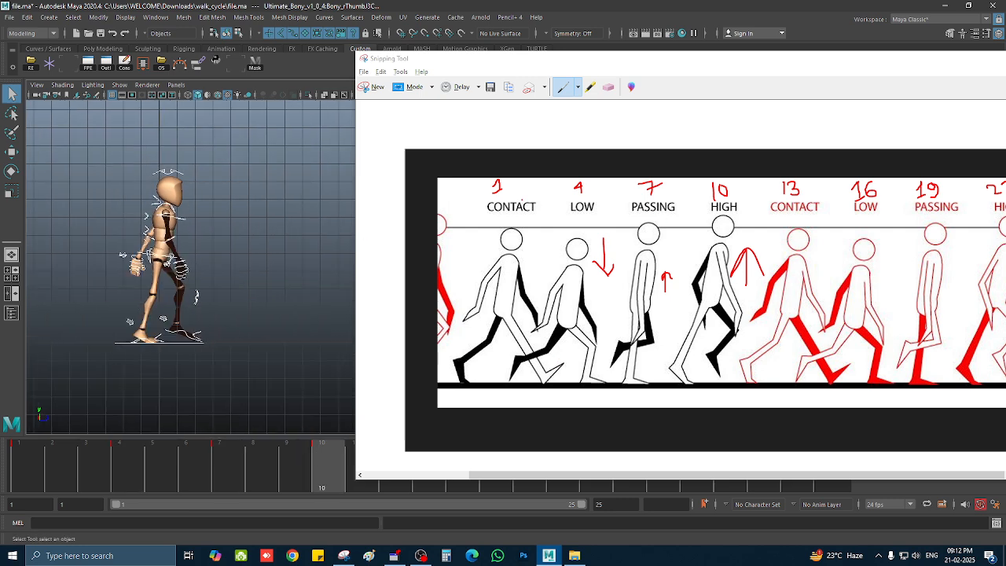
# - Move the walk-cycle reference clear of the timeline and compare the mirrored contact poses at frames 1 and 13
pyautogui.moveTo(578, 66); pyautogui.dragTo(631, 57)
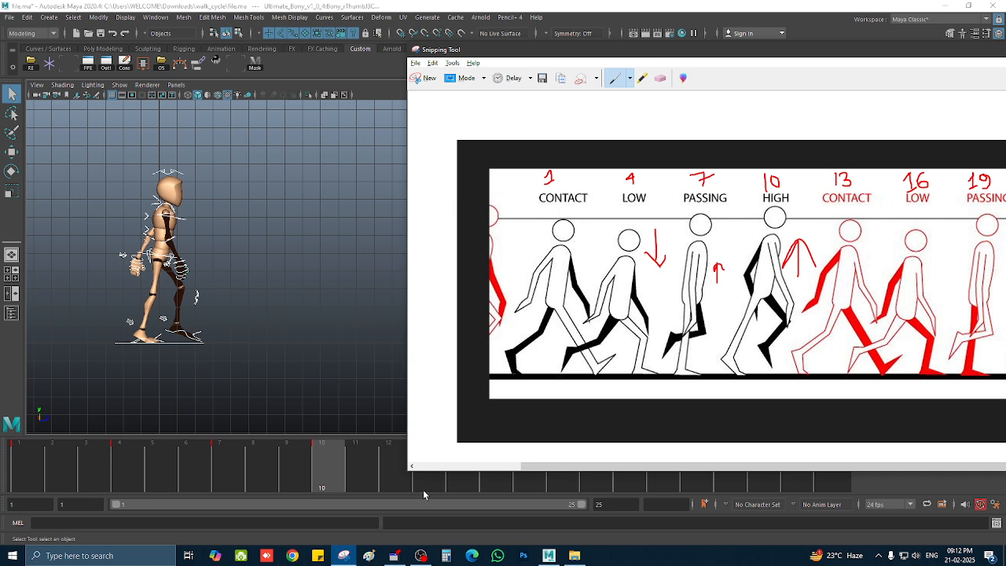
pyautogui.moveTo(595, 55); pyautogui.dragTo(549, 22)
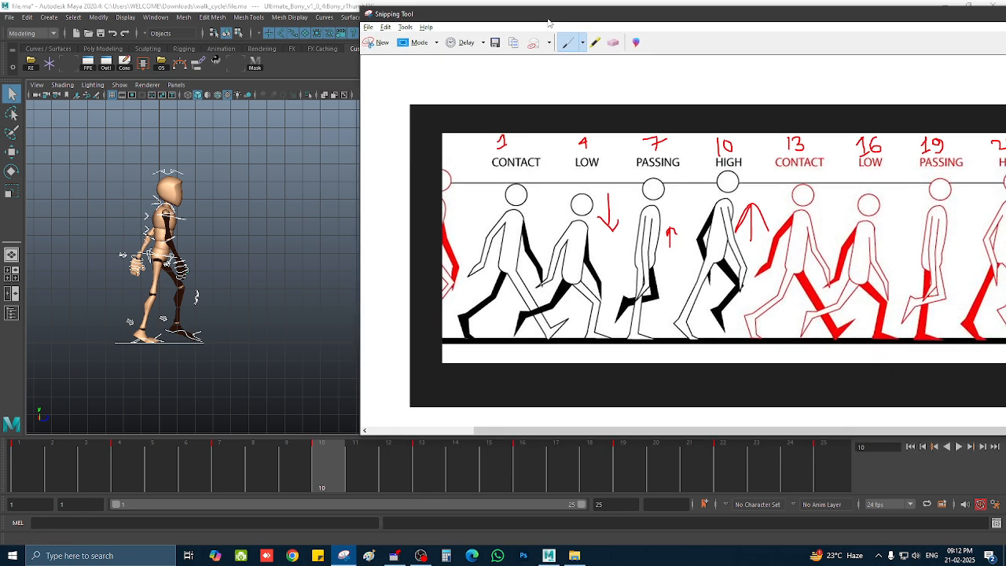
pyautogui.click(430, 461)
pyautogui.click(27, 466)
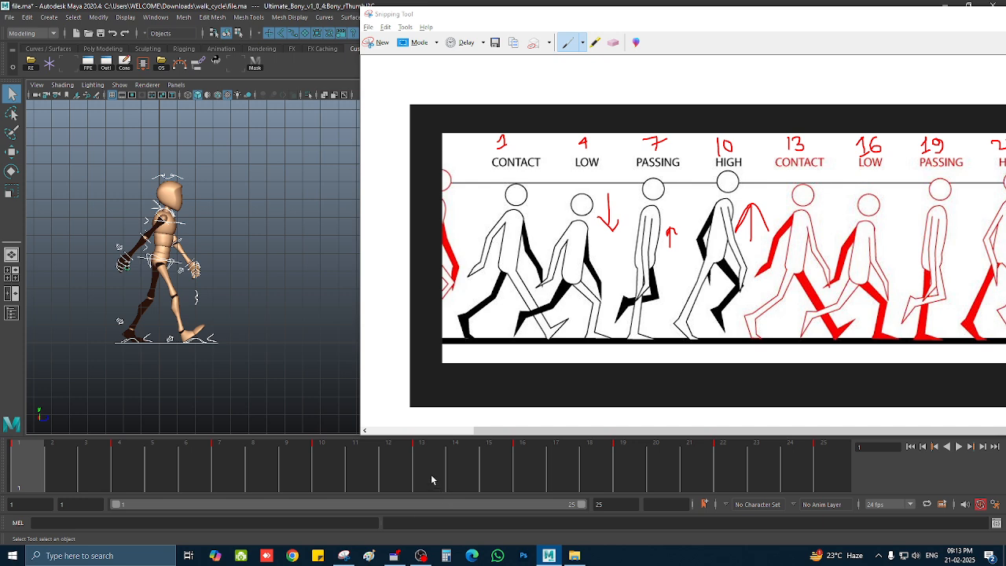
pyautogui.click(422, 467)
pyautogui.click(16, 473)
pyautogui.click(428, 467)
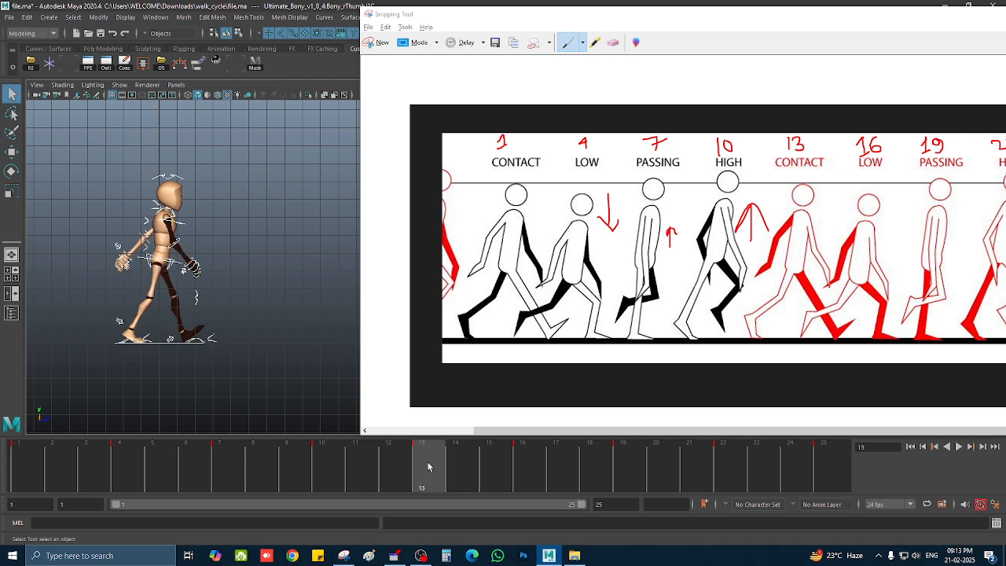
# - Check the low pose at frame 16 and compare the passing poses at frames 7 and 19
pyautogui.click(523, 462)
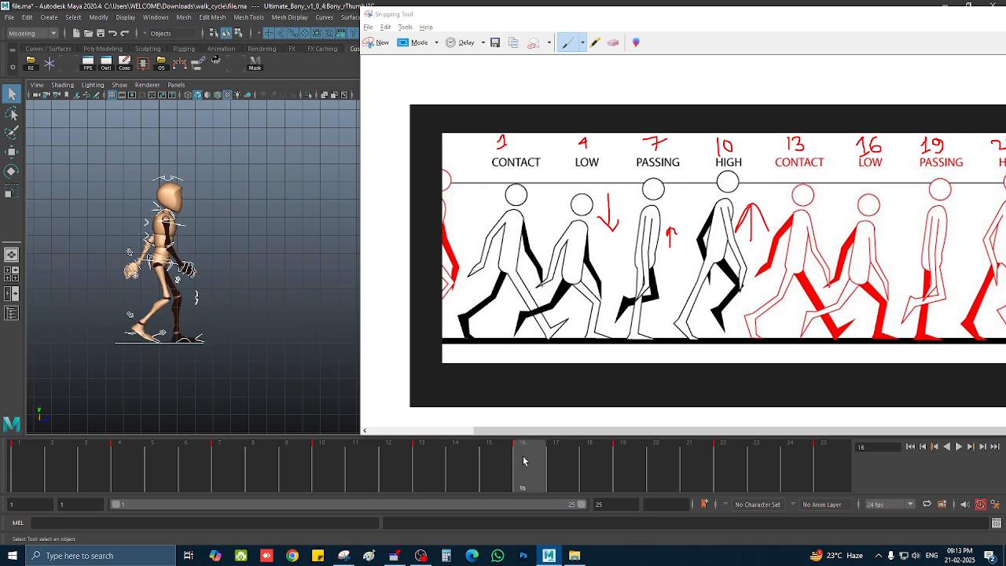
pyautogui.click(634, 467)
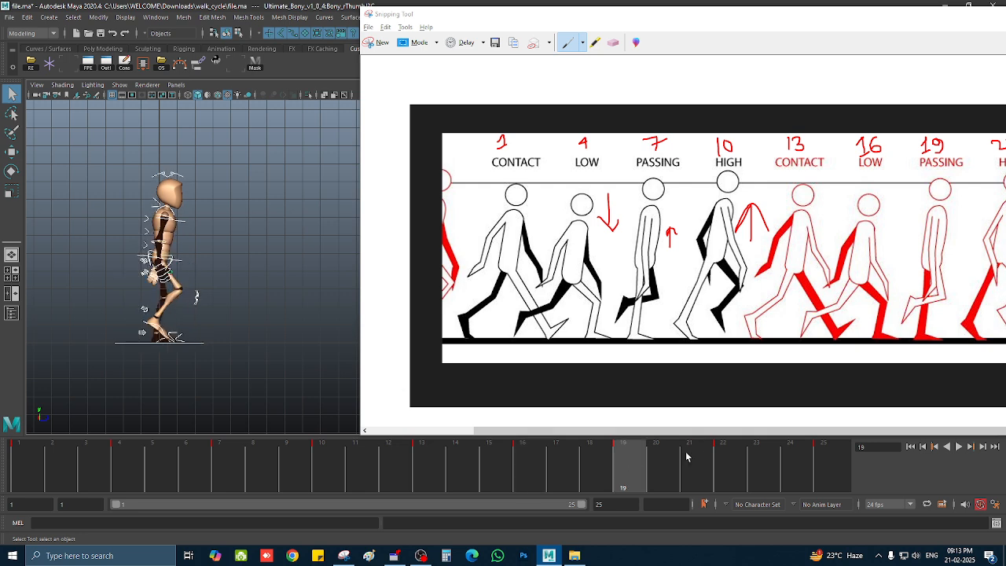
pyautogui.click(234, 466)
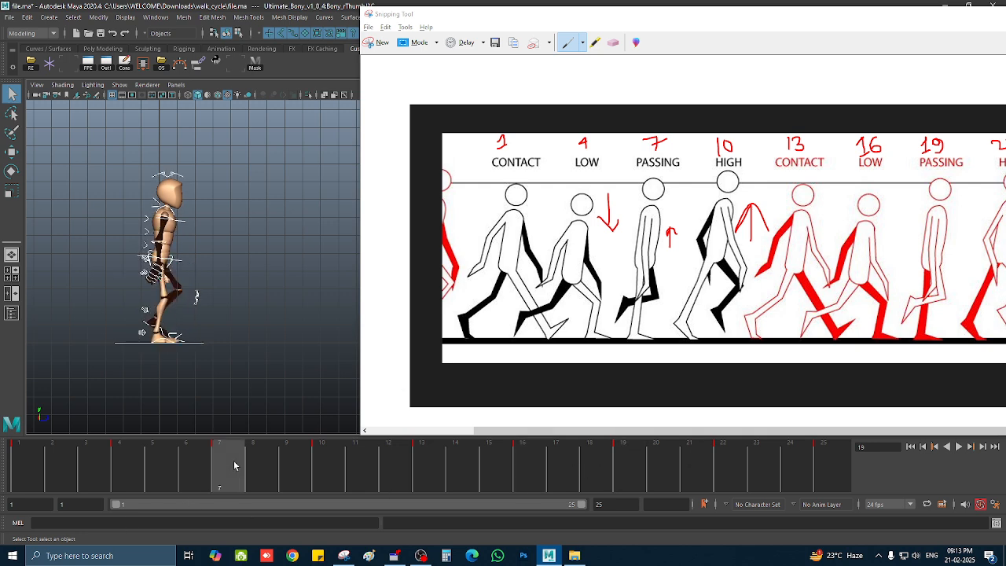
pyautogui.click(628, 461)
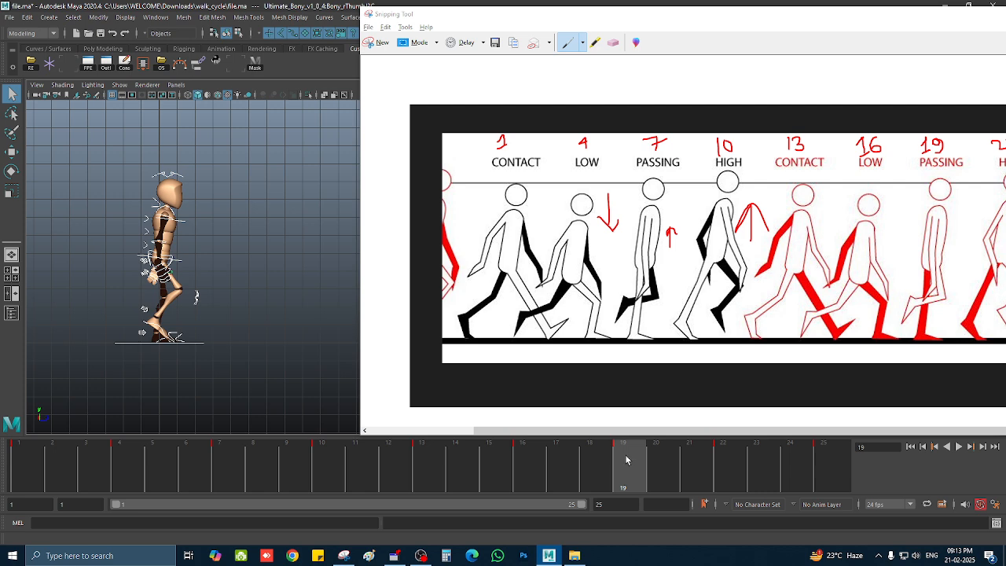
# - Scrub from frame 19 to 25, circle the frame 25 pose area on the shifted reference, and hide the reference
pyautogui.moveTo(775, 24); pyautogui.dragTo(683, 26)
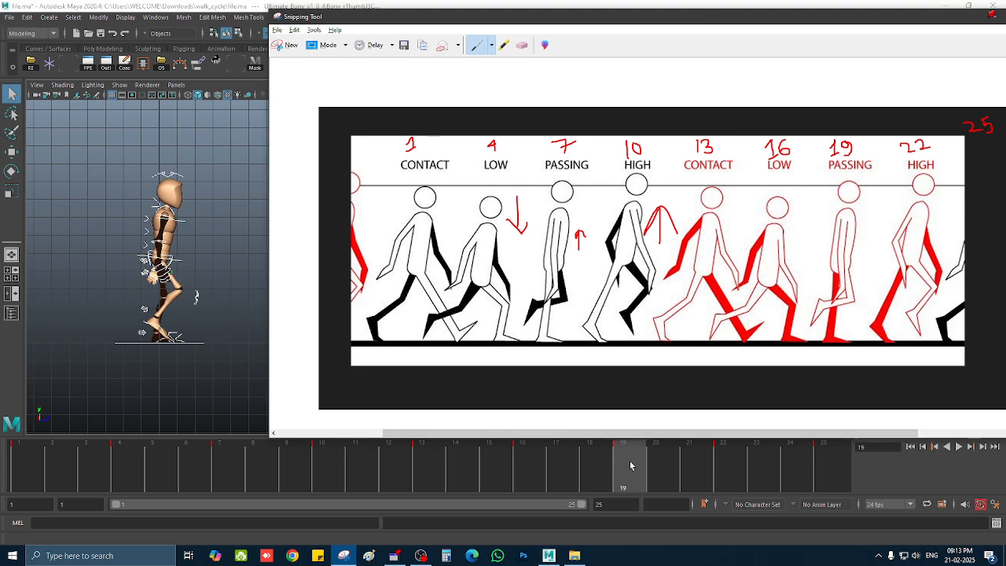
pyautogui.moveTo(639, 464); pyautogui.dragTo(827, 464)
pyautogui.moveTo(803, 25); pyautogui.dragTo(699, 32)
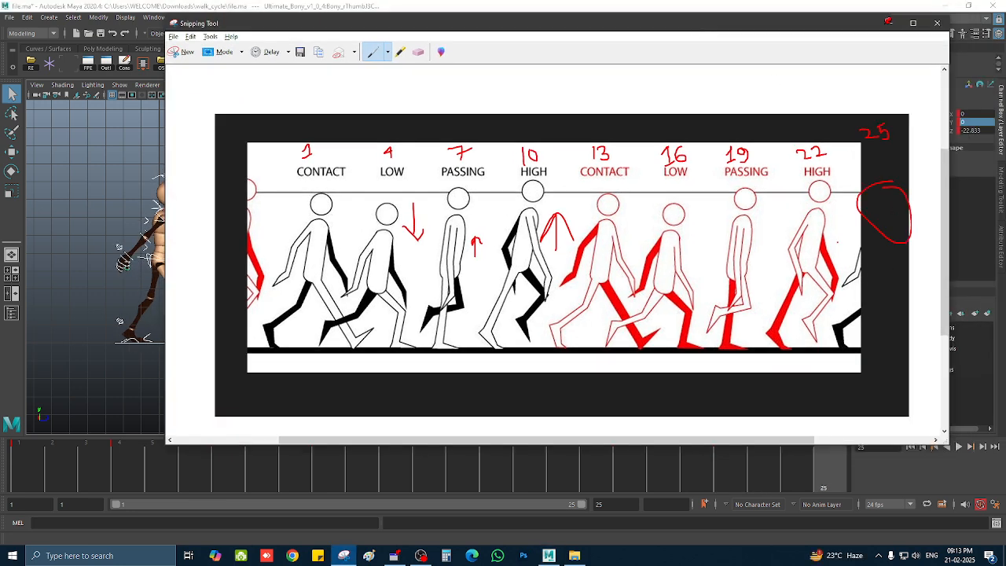
pyautogui.click(888, 22)
# - Play back the walk cycle and check the poses at frames 4, 7 and 10 in side view
pyautogui.hotkey('alt', 'v')
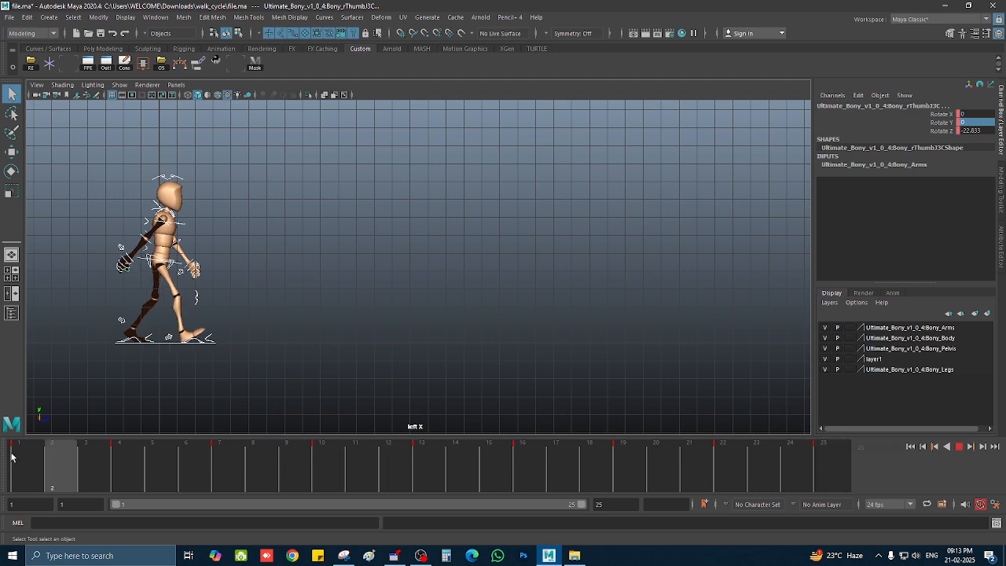
pyautogui.hotkey('alt', 'v')
pyautogui.click(128, 460)
pyautogui.click(224, 464)
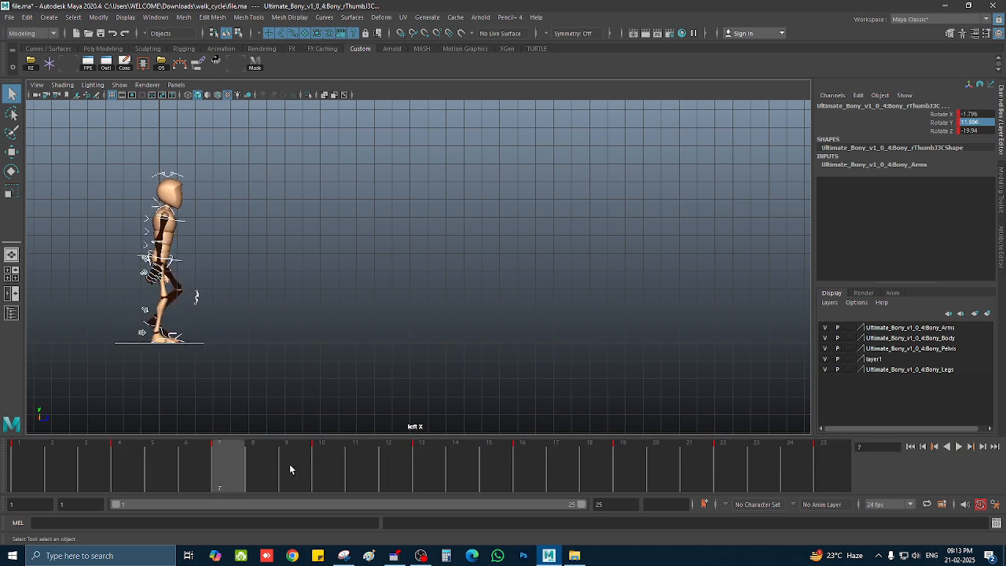
pyautogui.click(325, 461)
pyautogui.click(910, 447)
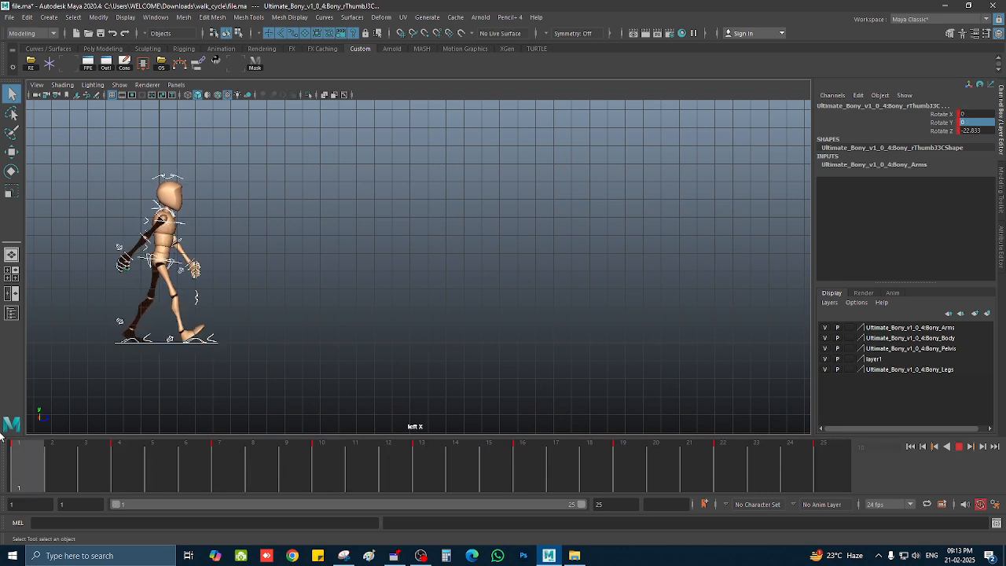
pyautogui.click(959, 447)
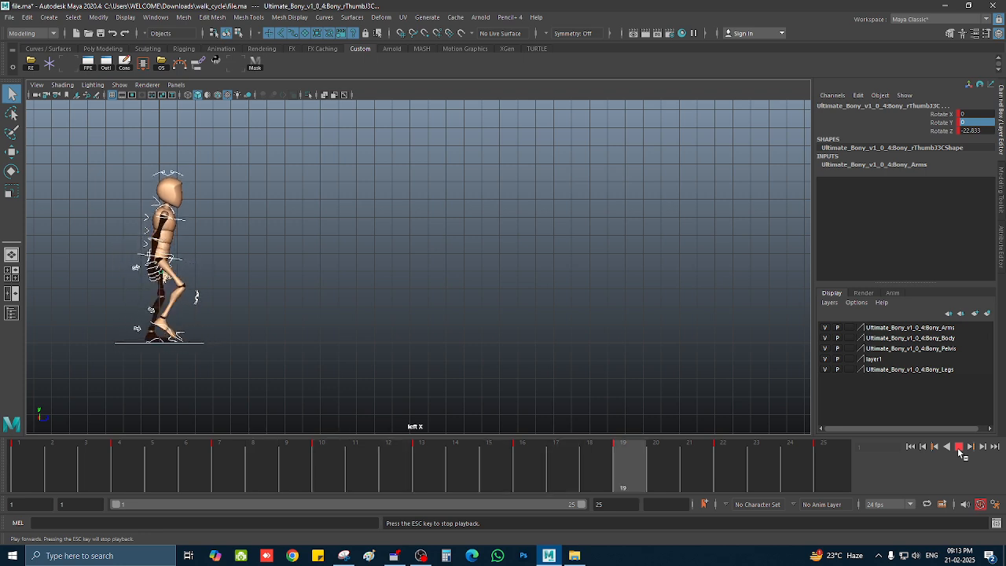
pyautogui.keyDown('alt'); pyautogui.moveTo(187, 308); pyautogui.dragTo(288, 307, button='middle'); pyautogui.keyUp('alt')
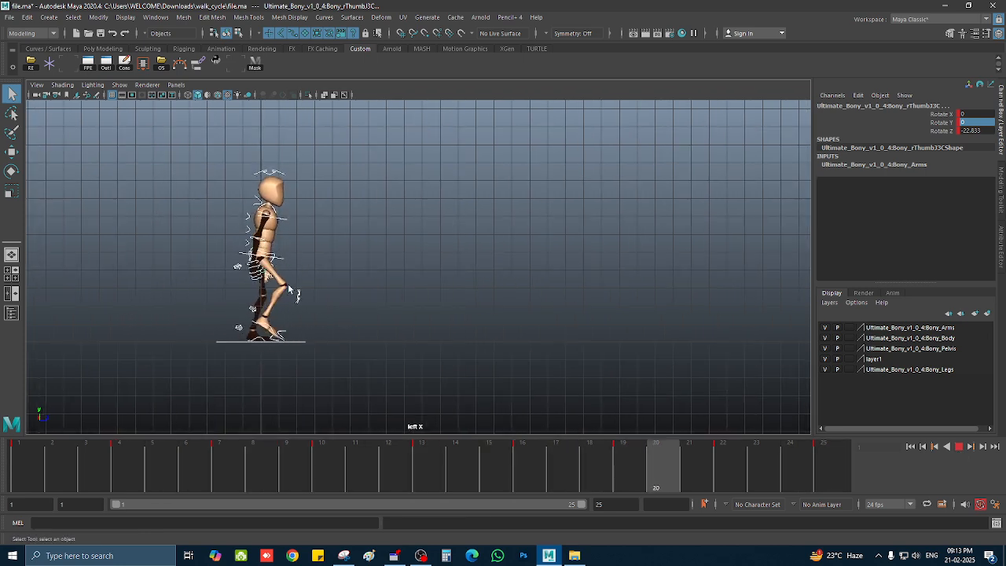
pyautogui.click(959, 447)
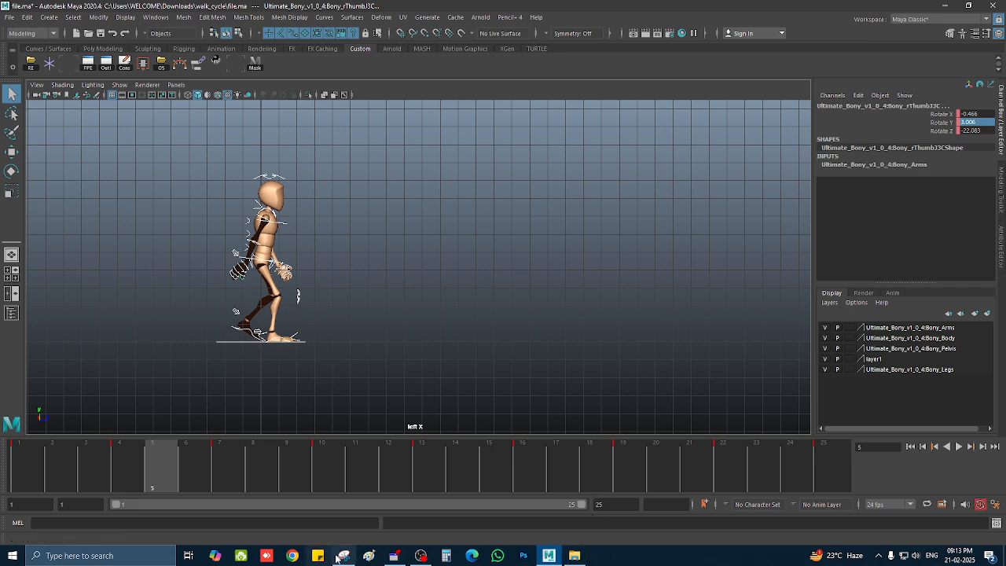
pyautogui.moveTo(343, 559)
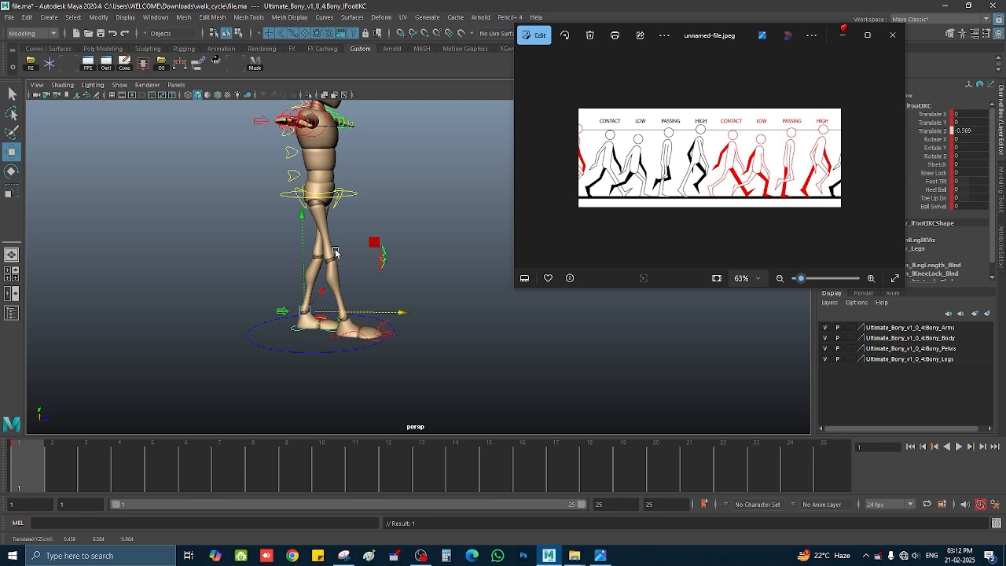
# - Move the left foot IK control backward and lower the root control to a Translate Y of -0.1
pyautogui.moveTo(336, 253); pyautogui.dragTo(321, 251, button='middle')
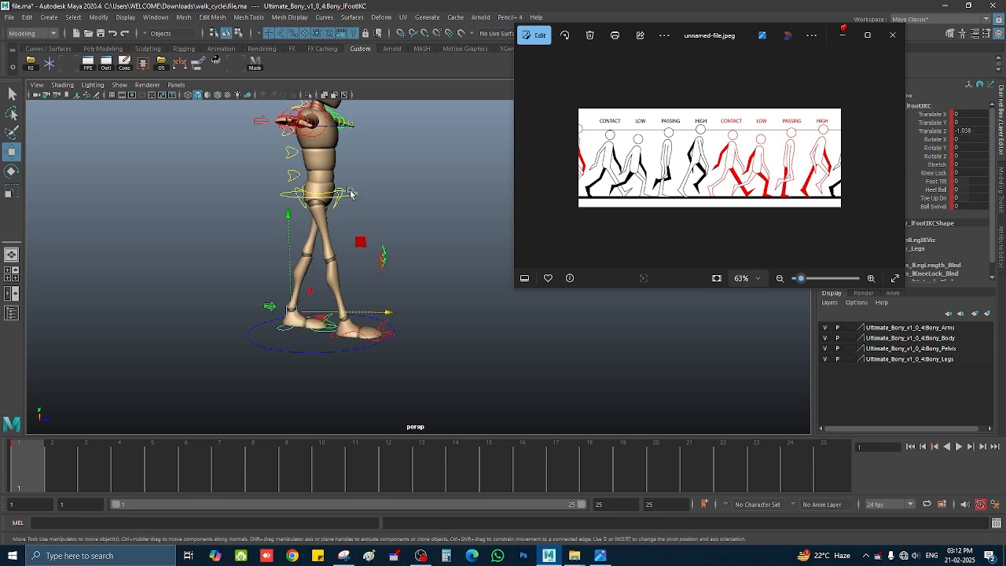
pyautogui.click(353, 196)
pyautogui.keyDown('alt'); pyautogui.moveTo(408, 214); pyautogui.dragTo(417, 243, button='middle'); pyautogui.keyUp('alt')
pyautogui.click(975, 122)
pyautogui.write('0')
pyautogui.press('Return')
pyautogui.moveTo(328, 128); pyautogui.dragTo(328, 134)
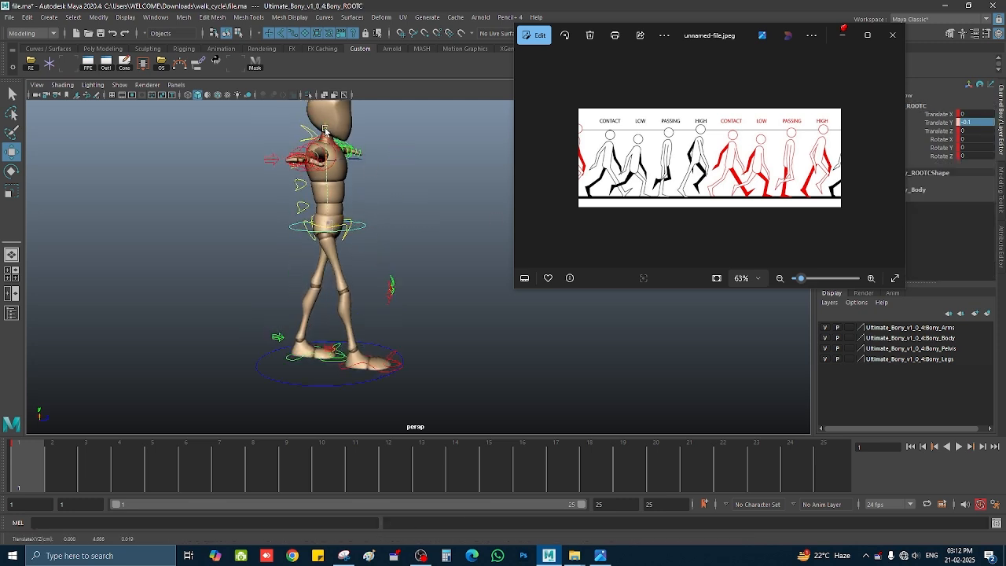
# - Move the left foot IK control further back to a Translate Z of about -1.282
pyautogui.scroll(2, 300, 360)
pyautogui.keyDown('alt'); pyautogui.moveTo(299, 363); pyautogui.dragTo(318, 316, button='middle'); pyautogui.keyUp('alt')
pyautogui.click(280, 328)
pyautogui.moveTo(399, 313); pyautogui.dragTo(385, 312)
pyautogui.keyDown('alt'); pyautogui.moveTo(382, 316); pyautogui.dragTo(362, 364, button='middle'); pyautogui.keyUp('alt')
pyautogui.click(935, 198)
pyautogui.hotkey('ctrl', 'z')
pyautogui.moveTo(357, 428); pyautogui.dragTo(416, 398, button='middle')
pyautogui.click(937, 182)
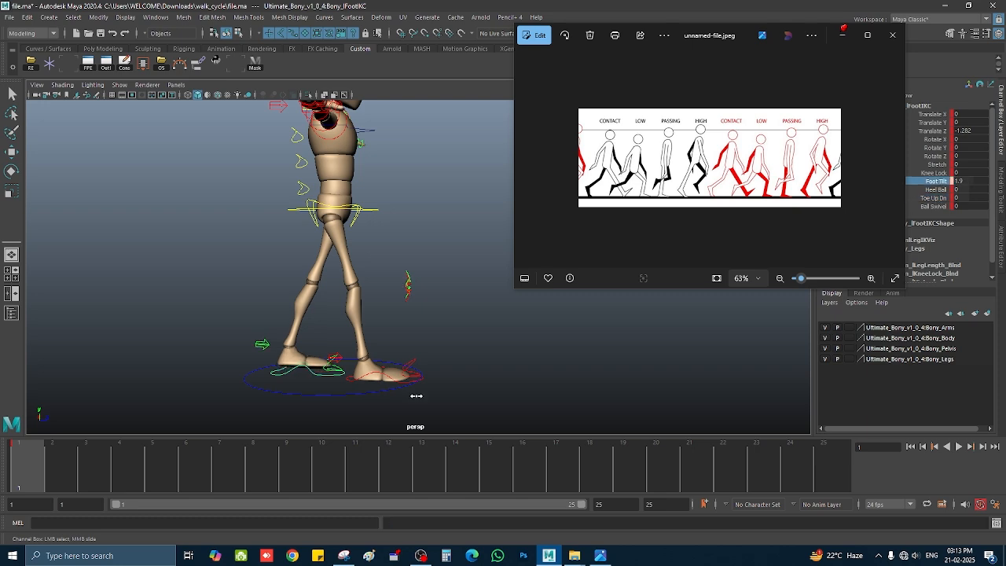
pyautogui.hotkey('ctrl', 'z')
# - Raise the left heel to a Heel Ball of about 2.2 and switch to the left side view
pyautogui.click(936, 189)
pyautogui.moveTo(333, 410); pyautogui.dragTo(354, 408, button='middle')
pyautogui.scroll(-2, 326, 382)
pyautogui.press('space')
pyautogui.press('space')
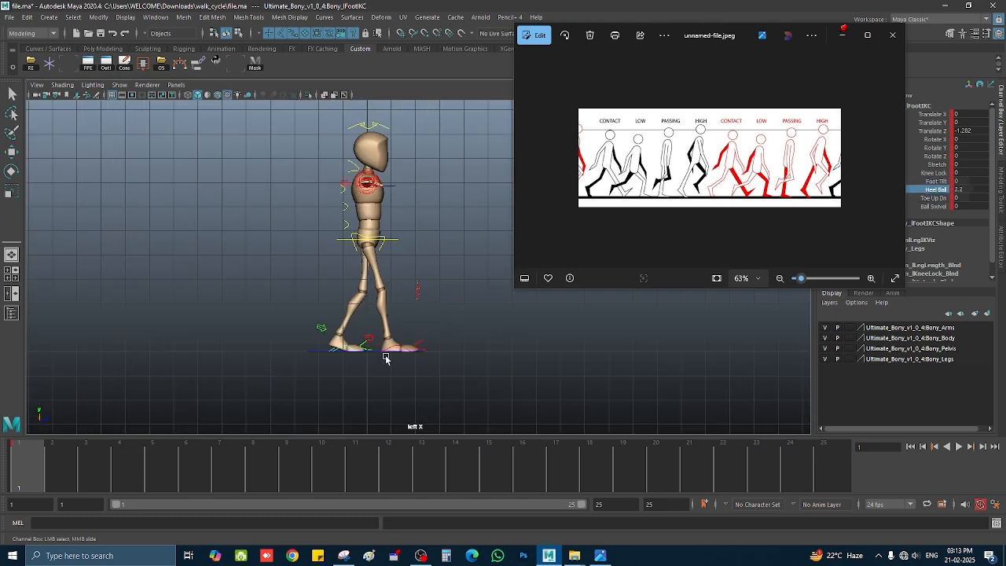
# - Increase the left foot's Heel Ball to about 3.4 so the rear heel lifts more
pyautogui.press('w')
pyautogui.scroll(3, 346, 359)
pyautogui.keyDown('alt'); pyautogui.moveTo(329, 365); pyautogui.dragTo(283, 335, button='middle'); pyautogui.keyUp('alt')
pyautogui.scroll(2, 285, 346)
pyautogui.keyDown('alt'); pyautogui.moveTo(290, 393); pyautogui.dragTo(331, 339, button='middle'); pyautogui.keyUp('alt')
pyautogui.moveTo(345, 284); pyautogui.dragTo(353, 284)
pyautogui.hotkey('ctrl', 'z')
pyautogui.click(936, 189)
pyautogui.moveTo(311, 378); pyautogui.dragTo(321, 378, button='middle')
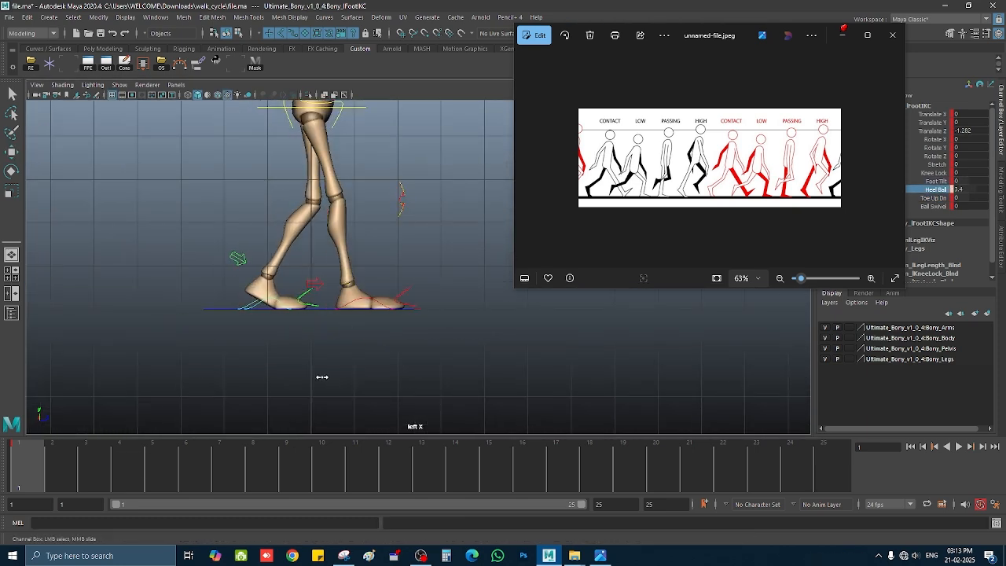
# - Widen the stride by moving the left foot control backward and the right foot control slightly forward
pyautogui.press('w')
pyautogui.moveTo(350, 284); pyautogui.dragTo(330, 286)
pyautogui.click(375, 303)
pyautogui.moveTo(446, 284)
pyautogui.mouseDown()
pyautogui.moveTo(462, 285)
pyautogui.moveTo(449, 288)
pyautogui.mouseUp()
# - Lower the root control to a Translate Y of about -0.137 and move the right foot control slightly further forward
pyautogui.scroll(-3, 370, 228)
pyautogui.keyDown('alt'); pyautogui.moveTo(355, 206); pyautogui.dragTo(354, 253, button='middle'); pyautogui.keyUp('alt')
pyautogui.click(383, 211)
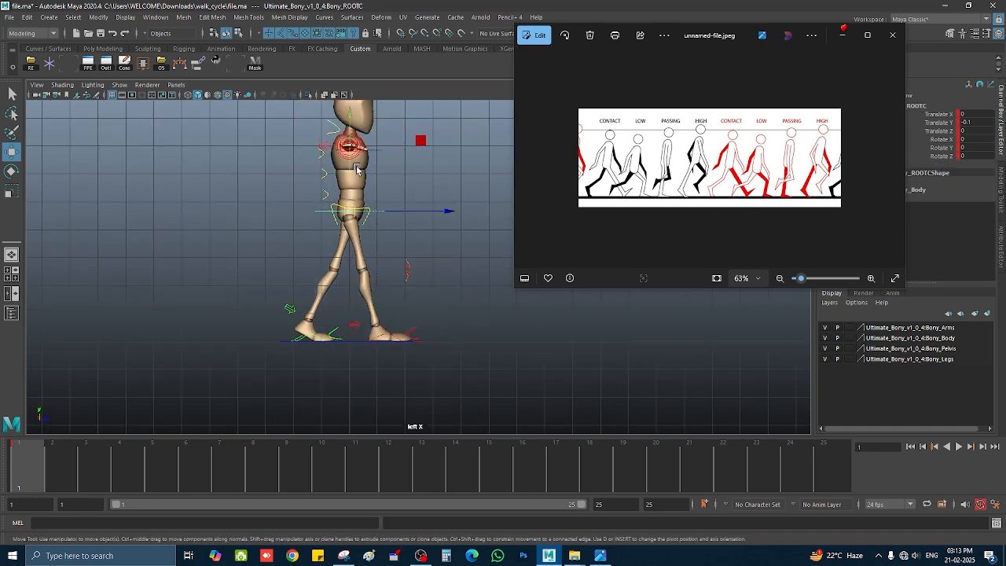
pyautogui.moveTo(355, 166); pyautogui.dragTo(356, 168)
pyautogui.scroll(1, 381, 331)
pyautogui.click(374, 345)
pyautogui.moveTo(456, 331); pyautogui.dragTo(460, 333)
pyautogui.click(939, 182)
pyautogui.moveTo(410, 425); pyautogui.dragTo(421, 425, button='middle')
pyautogui.hotkey('ctrl', 'z')
pyautogui.click(937, 190)
pyautogui.moveTo(503, 383)
pyautogui.mouseDown(button='middle')
pyautogui.moveTo(514, 383)
pyautogui.moveTo(483, 382)
pyautogui.moveTo(490, 386)
pyautogui.mouseUp(button='middle')
pyautogui.press('e')
pyautogui.moveTo(478, 305); pyautogui.dragTo(438, 250)
pyautogui.hotkey('ctrl', 'z')
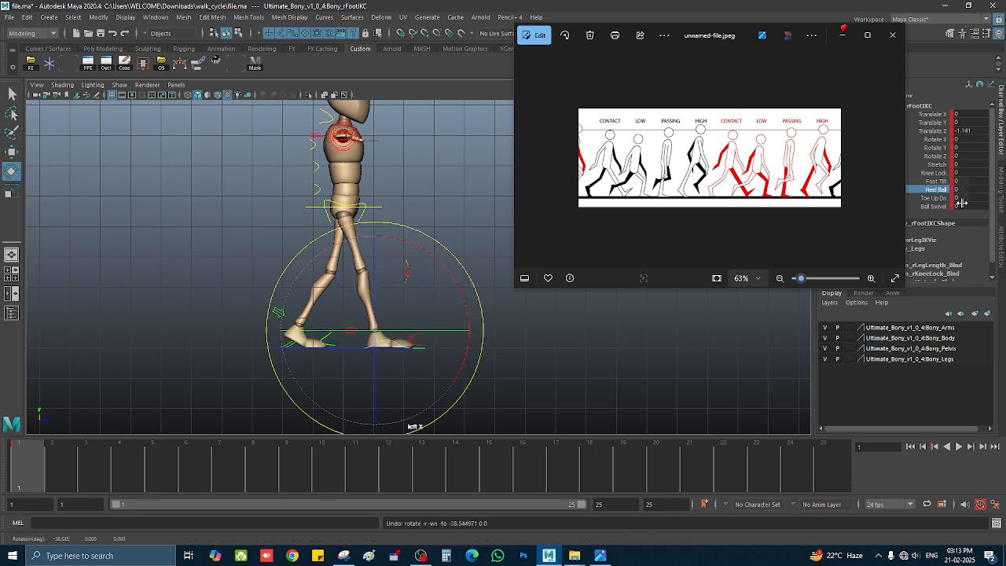
# - Tilt the right foot onto its heel using Toe Up Dn and a Heel Ball of about -3.6
pyautogui.click(938, 198)
pyautogui.moveTo(550, 393); pyautogui.dragTo(559, 392, button='middle')
pyautogui.click(937, 190)
pyautogui.moveTo(587, 358); pyautogui.dragTo(580, 361, button='middle')
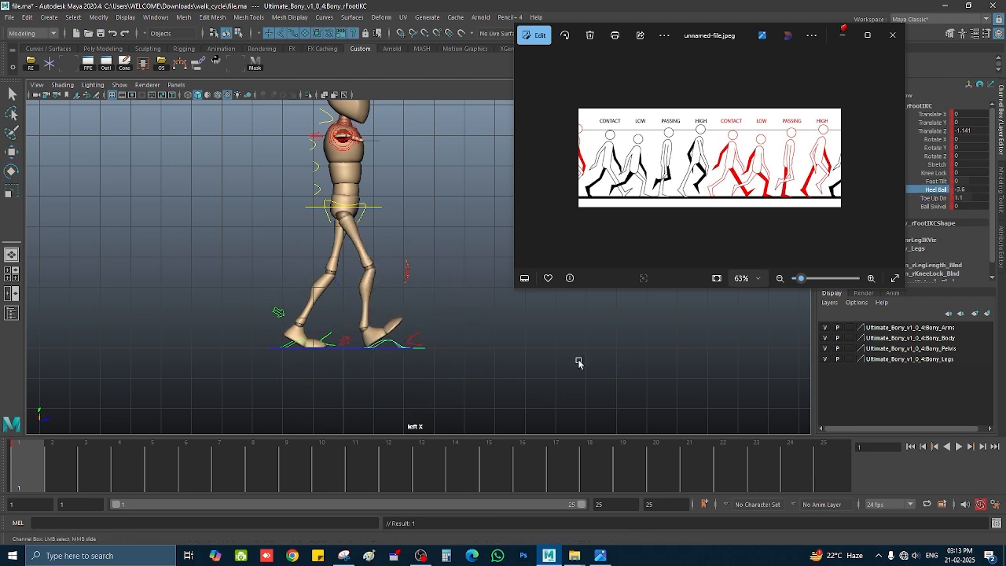
# - Move the right foot further forward and the left foot slightly back, and key the left foot at frame 1
pyautogui.press('w')
pyautogui.moveTo(469, 333); pyautogui.dragTo(480, 339)
pyautogui.click(299, 340)
pyautogui.moveTo(383, 330); pyautogui.dragTo(380, 330)
pyautogui.press('s')
pyautogui.click(423, 342)
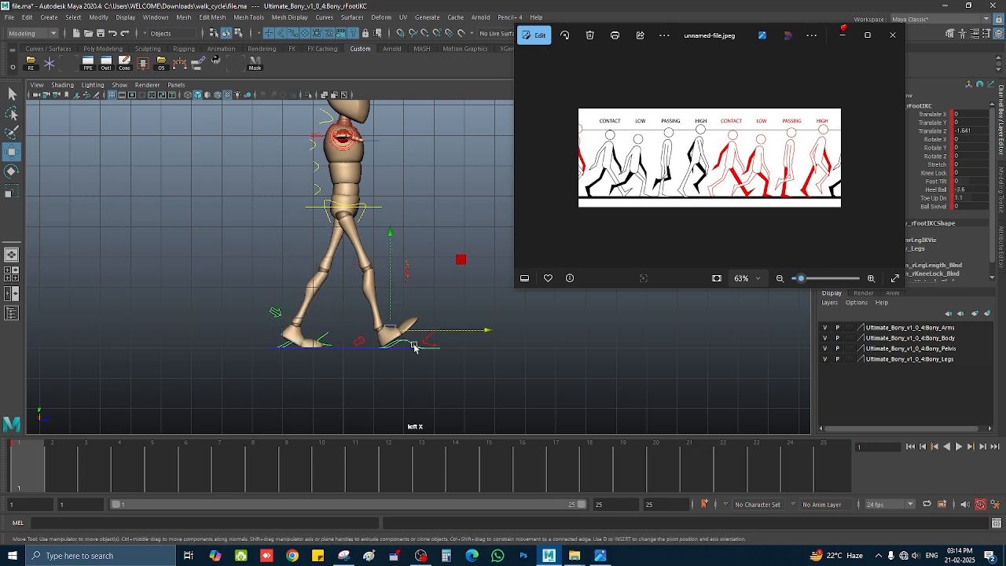
# - Lower the right arm to the body's side by rotating the right shoulder control to a Rotate Z of about -89.1
pyautogui.click(379, 208)
pyautogui.press('space')
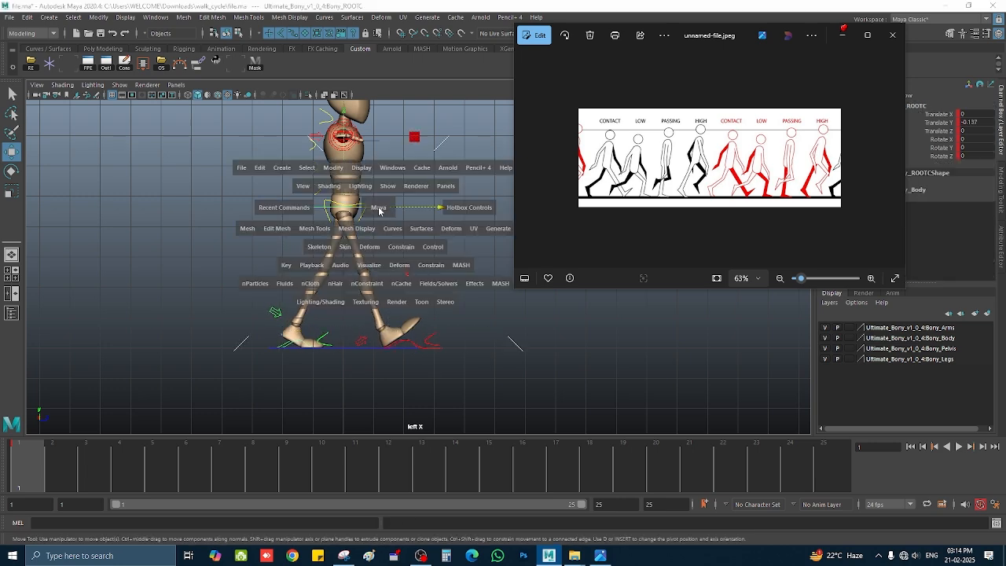
pyautogui.press('space')
pyautogui.press('space')
pyautogui.press('space')
pyautogui.keyDown('alt'); pyautogui.moveTo(391, 302); pyautogui.dragTo(321, 255); pyautogui.keyUp('alt')
pyautogui.keyDown('alt'); pyautogui.moveTo(321, 255); pyautogui.dragTo(336, 298, button='middle'); pyautogui.keyUp('alt')
pyautogui.keyDown('alt'); pyautogui.moveTo(337, 298); pyautogui.dragTo(364, 265, button='right'); pyautogui.keyUp('alt')
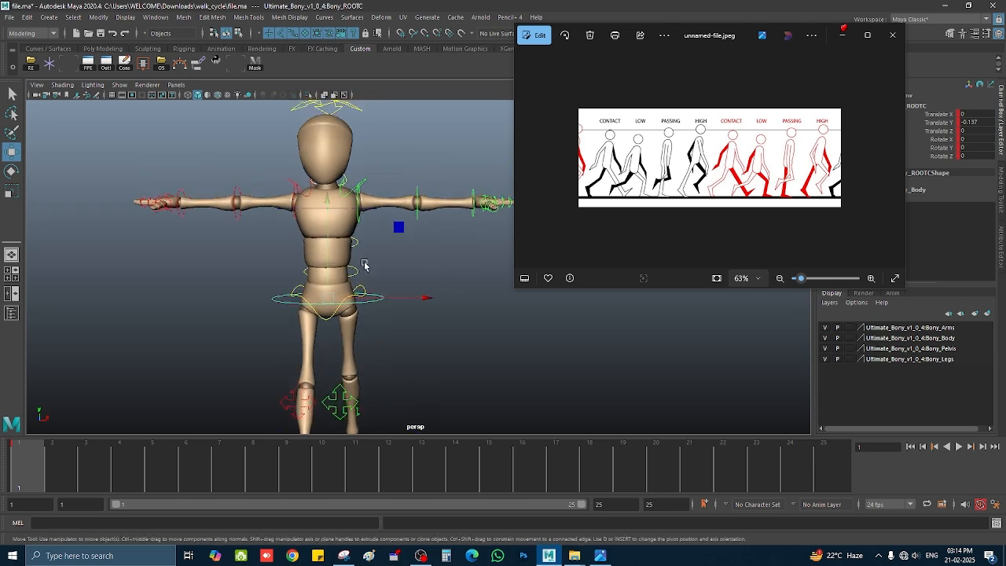
pyautogui.keyDown('alt'); pyautogui.moveTo(343, 264); pyautogui.dragTo(360, 336); pyautogui.keyUp('alt')
pyautogui.keyDown('alt'); pyautogui.moveTo(360, 336); pyautogui.dragTo(364, 269, button='middle'); pyautogui.keyUp('alt')
pyautogui.keyDown('alt'); pyautogui.moveTo(362, 148); pyautogui.dragTo(363, 214, button='middle'); pyautogui.keyUp('alt')
pyautogui.click(361, 203)
pyautogui.press('e')
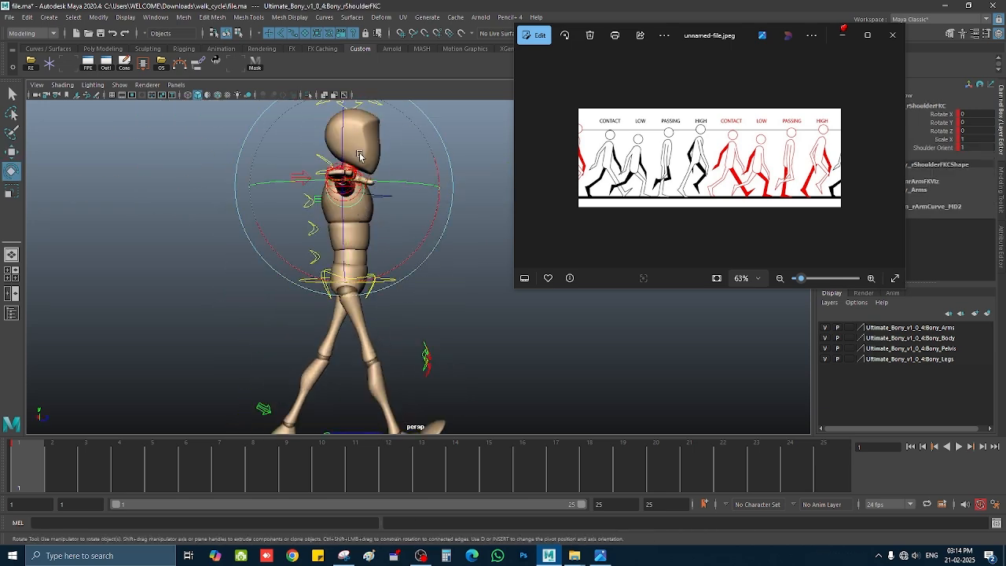
pyautogui.hotkey('ctrl', 'z')
pyautogui.moveTo(350, 212); pyautogui.dragTo(281, 273)
pyautogui.keyDown('alt'); pyautogui.moveTo(281, 274); pyautogui.dragTo(327, 282, button='middle'); pyautogui.keyUp('alt')
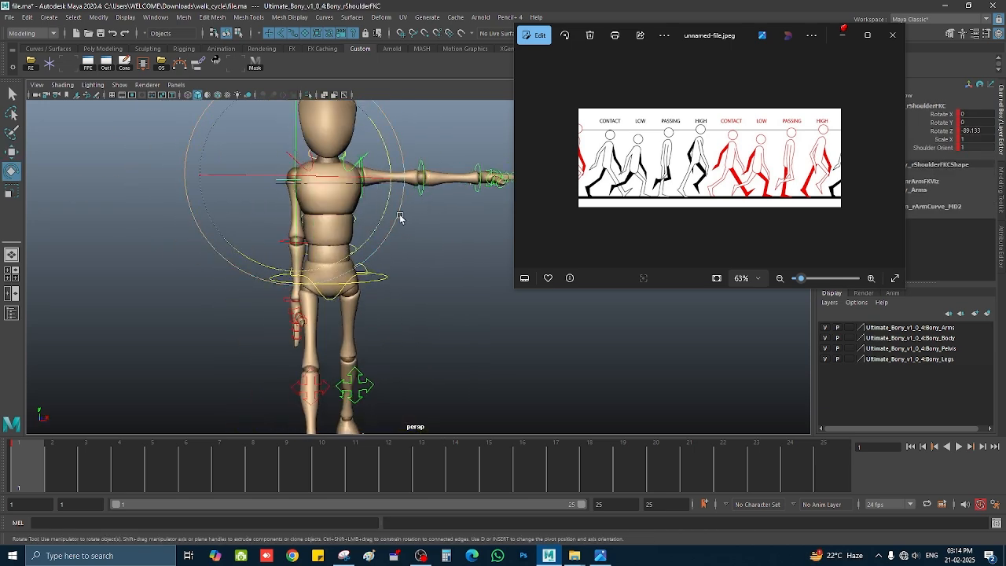
# - Swing the right arm backward from the shoulder to oppose the forward right leg
pyautogui.moveTo(399, 216); pyautogui.dragTo(416, 234)
pyautogui.keyDown('alt'); pyautogui.moveTo(305, 233); pyautogui.dragTo(386, 233); pyautogui.keyUp('alt')
pyautogui.moveTo(378, 217); pyautogui.dragTo(338, 283)
pyautogui.moveTo(415, 228); pyautogui.dragTo(399, 249)
pyautogui.click(405, 256)
pyautogui.keyDown('alt'); pyautogui.moveTo(307, 254); pyautogui.dragTo(320, 254); pyautogui.keyUp('alt')
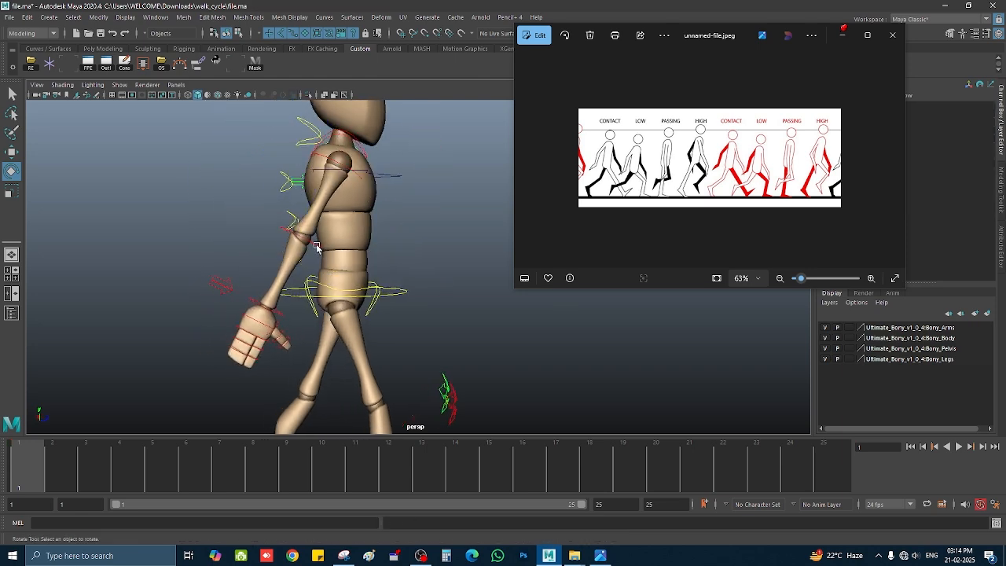
# - Undo the latest changes and pose the right shoulder further back, at Rotate Y about 35.6 and Rotate Z about -86.5
pyautogui.click(317, 248)
pyautogui.hotkey('ctrl', 'z')
pyautogui.hotkey('ctrl', 'z')
pyautogui.hotkey('ctrl', 'z')
pyautogui.hotkey('ctrl', 'z')
pyautogui.hotkey('ctrl', 'z')
pyautogui.hotkey('ctrl', 'z')
pyautogui.hotkey('ctrl', 'z')
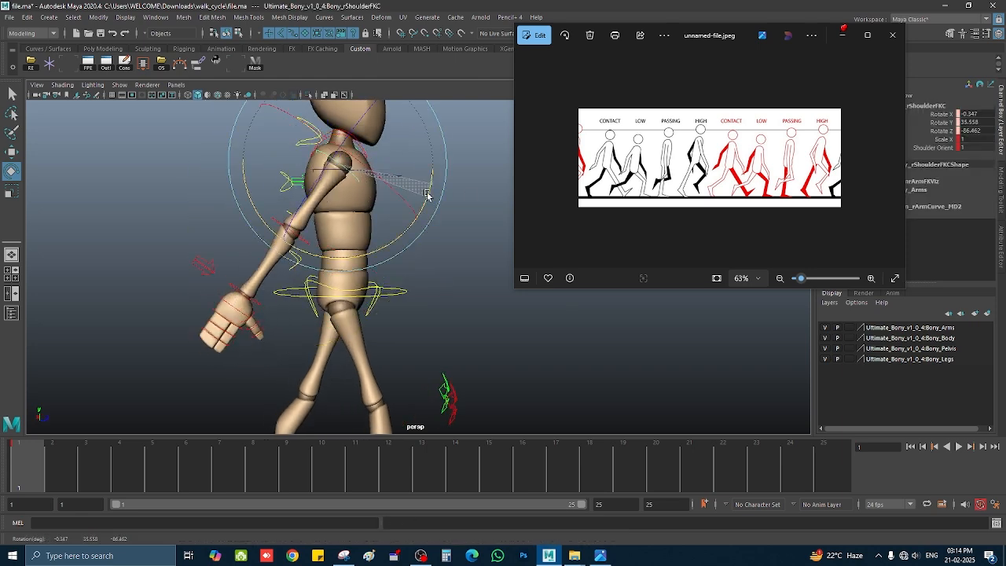
pyautogui.click(442, 270)
# - Curl the right hand's fingers slightly inward by rotating their joint controls together
pyautogui.keyDown('alt'); pyautogui.moveTo(442, 269); pyautogui.dragTo(401, 291); pyautogui.keyUp('alt')
pyautogui.scroll(4, 213, 332)
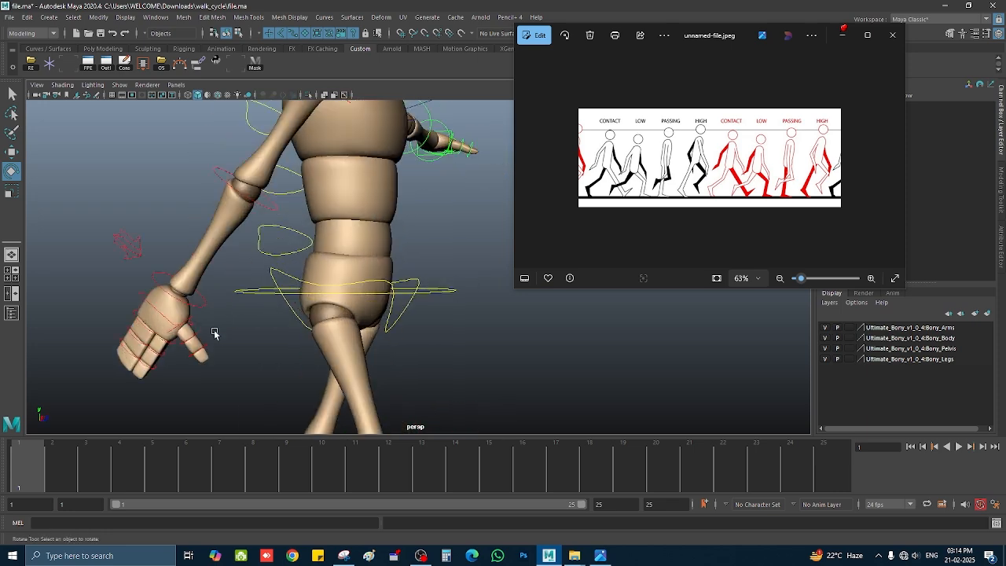
pyautogui.keyDown('alt'); pyautogui.moveTo(213, 333); pyautogui.dragTo(369, 252, button='middle'); pyautogui.keyUp('alt')
pyautogui.scroll(3, 235, 275)
pyautogui.moveTo(192, 216); pyautogui.dragTo(311, 334)
pyautogui.press('w')
pyautogui.press('e')
pyautogui.moveTo(283, 247); pyautogui.dragTo(252, 303)
pyautogui.scroll(-5, 308, 275)
pyautogui.scroll(-3, 354, 264)
# - Refine the individual finger and thumb controls of the right hand and undo the last change
pyautogui.click(285, 319)
pyautogui.scroll(3, 265, 295)
pyautogui.click(264, 271)
pyautogui.click(225, 331)
pyautogui.click(280, 310)
pyautogui.scroll(4, 250, 302)
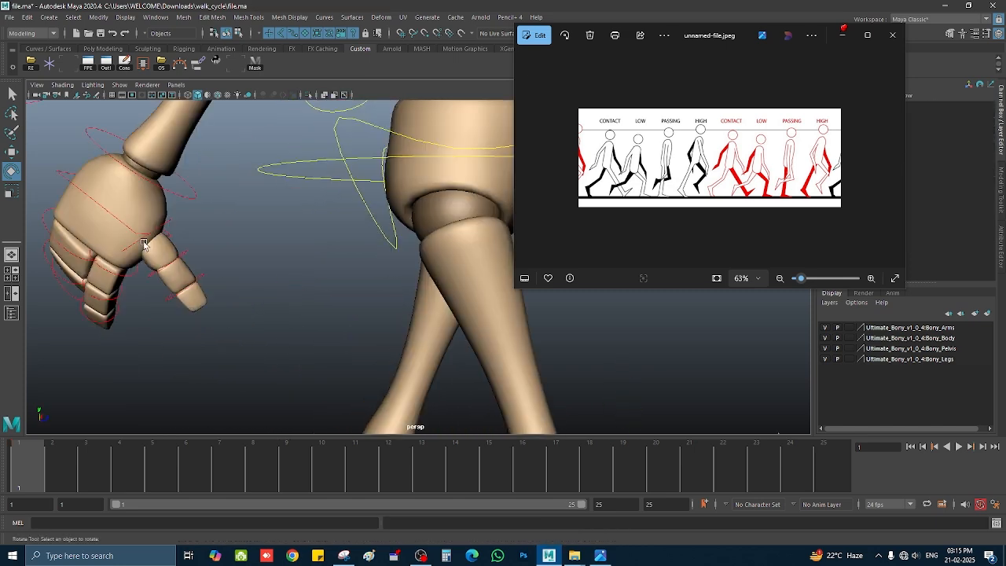
pyautogui.click(144, 241)
pyautogui.keyDown('alt'); pyautogui.moveTo(145, 240); pyautogui.dragTo(192, 174); pyautogui.keyUp('alt')
pyautogui.click(335, 182)
pyautogui.hotkey('ctrl', 'z')
# - Move the reference image out of the way and check the right arm's pose from the front
pyautogui.scroll(-5, 254, 258)
pyautogui.keyDown('alt'); pyautogui.moveTo(254, 258); pyautogui.dragTo(185, 277); pyautogui.keyUp('alt')
pyautogui.keyDown('alt'); pyautogui.moveTo(328, 209); pyautogui.dragTo(268, 289); pyautogui.keyUp('alt')
pyautogui.keyDown('alt'); pyautogui.moveTo(268, 289); pyautogui.dragTo(235, 332, button='middle'); pyautogui.keyUp('alt')
pyautogui.scroll(-5, 330, 265)
pyautogui.keyDown('alt'); pyautogui.moveTo(330, 265); pyautogui.dragTo(344, 250); pyautogui.keyUp('alt')
pyautogui.moveTo(705, 36); pyautogui.dragTo(731, 28)
pyautogui.moveTo(387, 259)
pyautogui.keyDown('alt'); pyautogui.mouseDown()
pyautogui.moveTo(355, 259)
pyautogui.moveTo(354, 228)
pyautogui.moveTo(395, 268)
pyautogui.mouseUp(); pyautogui.keyUp('alt')
pyautogui.scroll(3, 354, 220)
pyautogui.click(353, 209)
pyautogui.click(310, 170)
pyautogui.scroll(-4, 398, 181)
pyautogui.click(396, 268)
pyautogui.click(304, 206)
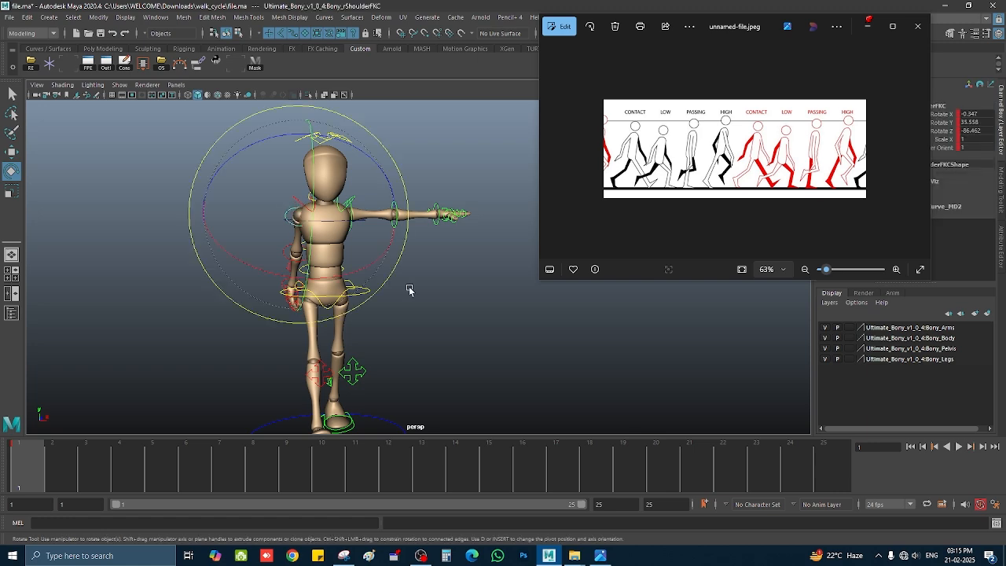
pyautogui.click(482, 306)
# - Lower the left arm to the body's side by setting the left shoulder's Rotate Z to about -85.6
pyautogui.click(351, 208)
pyautogui.click(943, 132)
pyautogui.moveTo(469, 341); pyautogui.dragTo(346, 346, button='middle')
pyautogui.keyDown('alt'); pyautogui.moveTo(353, 338); pyautogui.dragTo(389, 335); pyautogui.keyUp('alt')
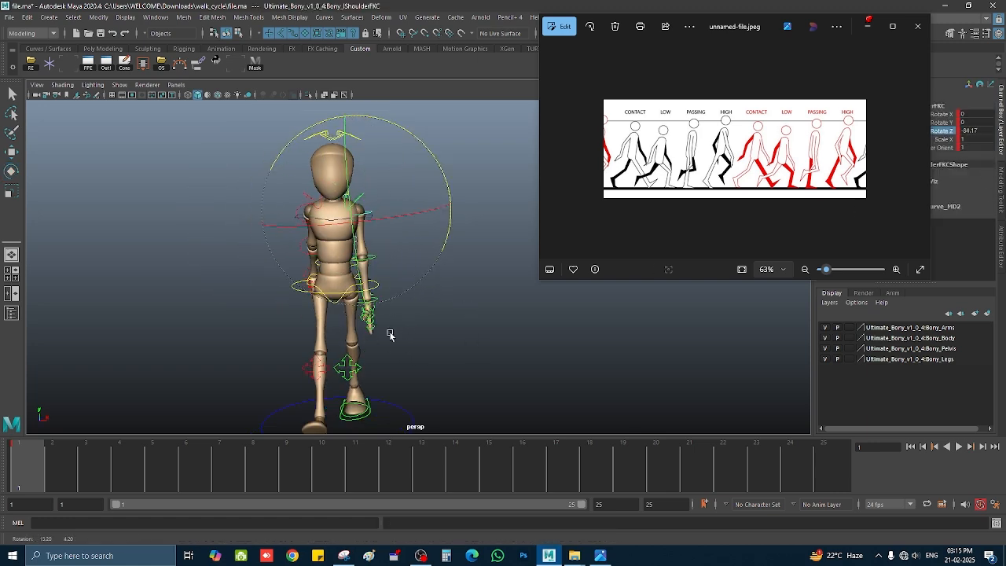
pyautogui.click(394, 334)
pyautogui.scroll(4, 401, 330)
pyautogui.click(420, 199)
pyautogui.click(943, 132)
pyautogui.moveTo(513, 362); pyautogui.dragTo(520, 366, button='middle')
pyautogui.keyDown('alt'); pyautogui.moveTo(515, 368); pyautogui.dragTo(554, 363); pyautogui.keyUp('alt')
# - Swing the left arm forward by setting the left shoulder's Rotate Y to about -28.5
pyautogui.click(319, 202)
pyautogui.click(319, 203)
pyautogui.click(948, 124)
pyautogui.moveTo(387, 358)
pyautogui.mouseDown(button='middle')
pyautogui.moveTo(366, 360)
pyautogui.moveTo(378, 375)
pyautogui.mouseUp(button='middle')
pyautogui.click(946, 115)
pyautogui.keyDown('alt'); pyautogui.moveTo(318, 373); pyautogui.dragTo(367, 368); pyautogui.keyUp('alt')
pyautogui.moveTo(367, 369); pyautogui.dragTo(350, 369, button='middle')
pyautogui.keyDown('alt'); pyautogui.moveTo(350, 370); pyautogui.dragTo(353, 292); pyautogui.keyUp('alt')
pyautogui.click(947, 124)
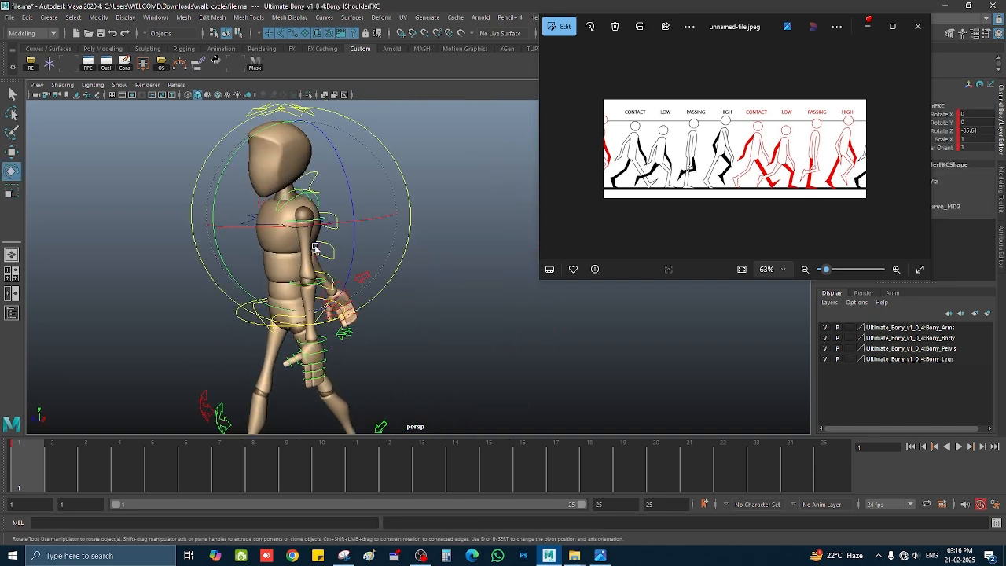
pyautogui.moveTo(378, 378); pyautogui.dragTo(406, 377, button='middle')
pyautogui.keyDown('alt'); pyautogui.moveTo(406, 377); pyautogui.dragTo(441, 358); pyautogui.keyUp('alt')
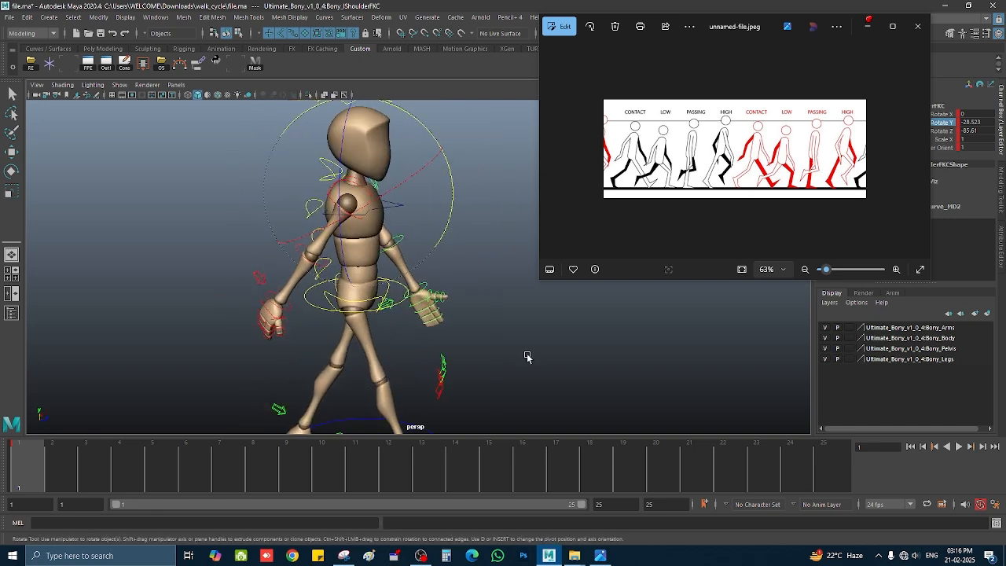
# - Bend the left elbow to a Rotate Y of about -17.6 and set the left shoulder's Rotate X to 28.8
pyautogui.click(358, 236)
pyautogui.keyDown('alt'); pyautogui.moveTo(358, 236); pyautogui.dragTo(405, 370); pyautogui.keyUp('alt')
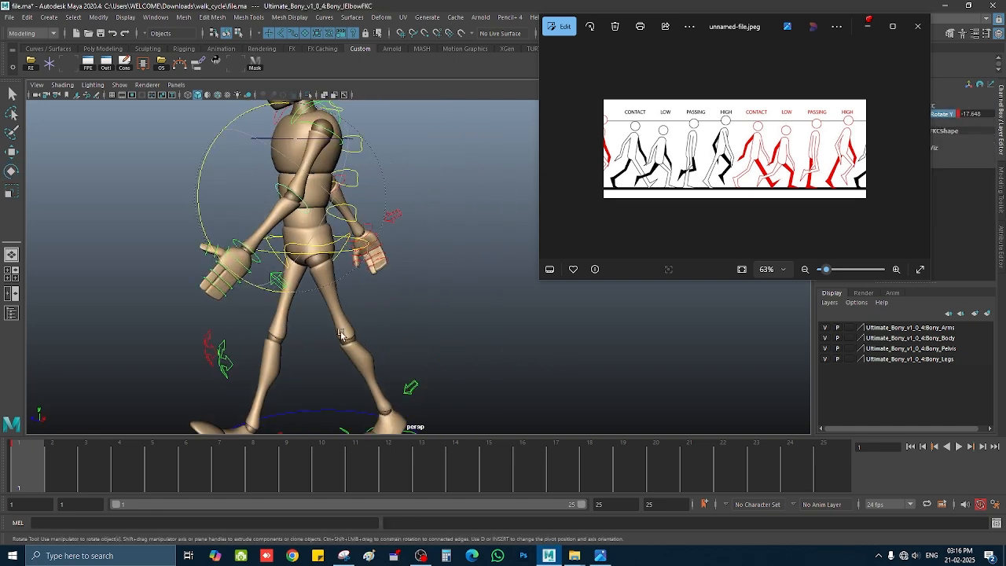
pyautogui.click(357, 196)
pyautogui.keyDown('alt'); pyautogui.moveTo(358, 196); pyautogui.dragTo(408, 361); pyautogui.keyUp('alt')
pyautogui.moveTo(409, 361); pyautogui.dragTo(377, 346, button='middle')
pyautogui.keyDown('alt'); pyautogui.moveTo(378, 346); pyautogui.dragTo(414, 348); pyautogui.keyUp('alt')
pyautogui.press('space')
pyautogui.press('space')
pyautogui.moveTo(414, 349); pyautogui.dragTo(440, 309, button='middle')
pyautogui.press('space')
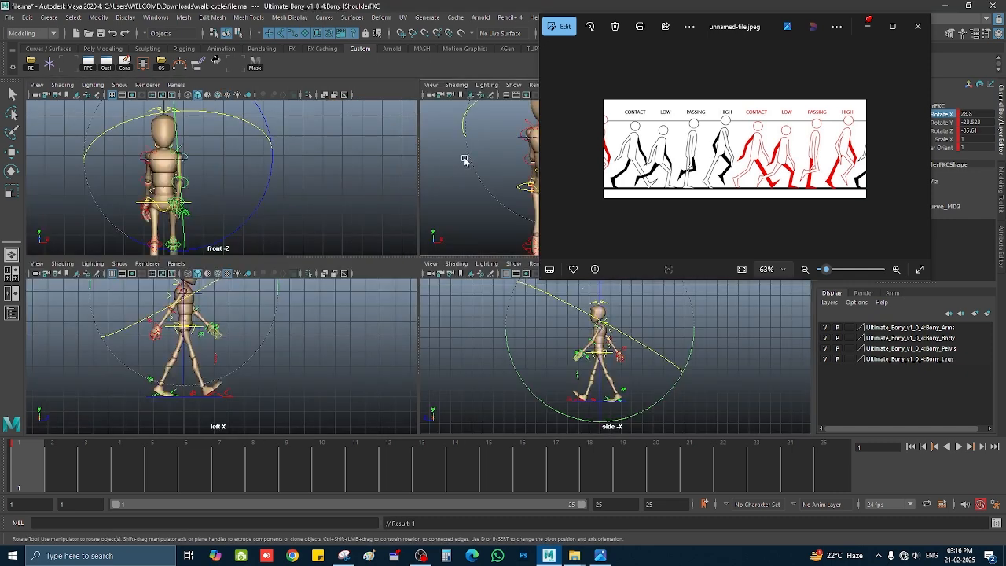
pyautogui.press('space')
pyautogui.click(302, 228)
pyautogui.click(424, 259)
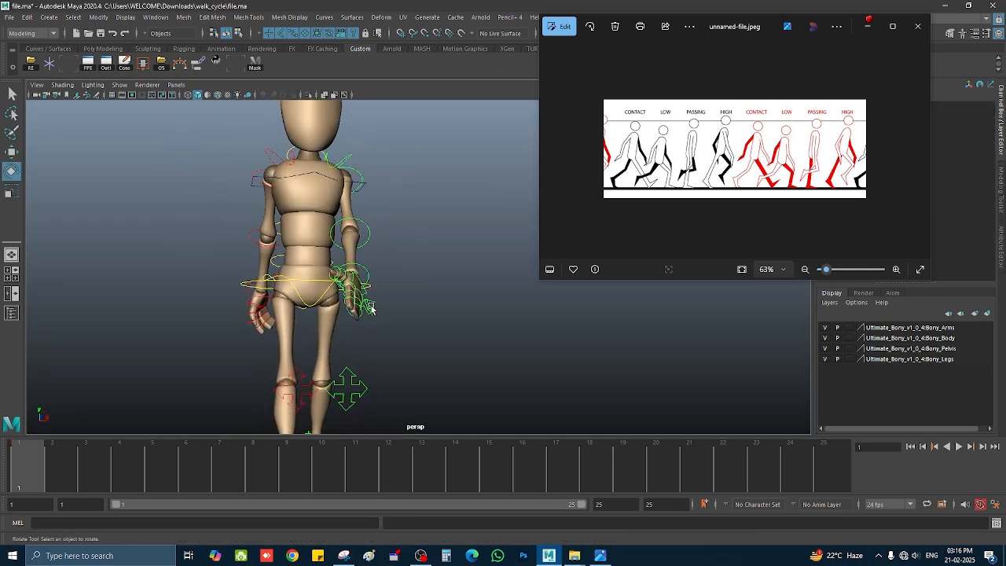
# - Copy the right hand's finger pose at frame 1 and paste it onto the left hand's finger controls
pyautogui.scroll(5, 225, 288)
pyautogui.keyDown('alt'); pyautogui.moveTo(225, 288); pyautogui.dragTo(115, 173); pyautogui.keyUp('alt')
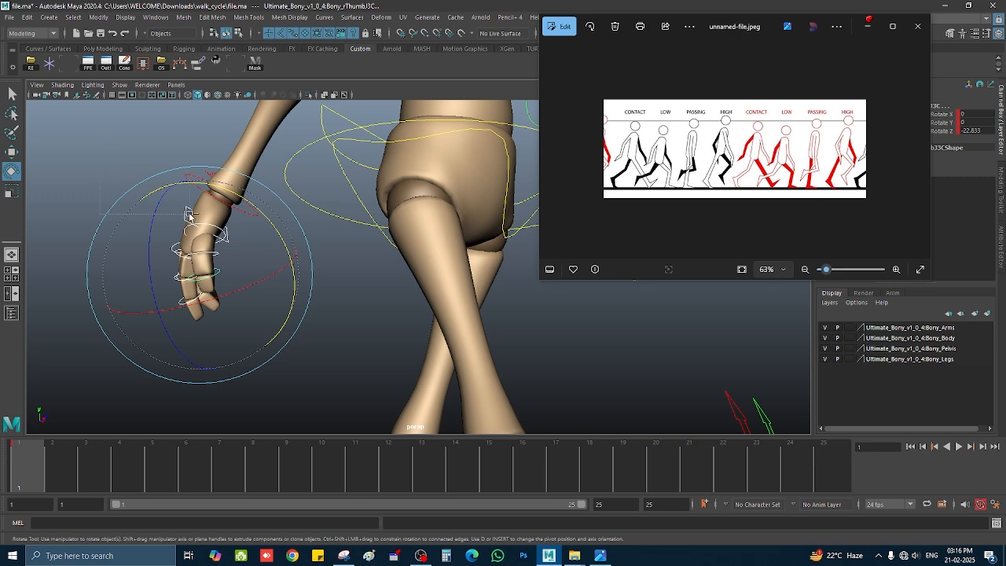
pyautogui.rightClick(78, 260)
pyautogui.scroll(-5, 79, 259)
pyautogui.keyDown('alt'); pyautogui.moveTo(79, 259); pyautogui.dragTo(394, 307); pyautogui.keyUp('alt')
pyautogui.rightClick(36, 464)
pyautogui.click(584, 347)
pyautogui.keyDown('alt'); pyautogui.moveTo(585, 346); pyautogui.dragTo(349, 298); pyautogui.keyUp('alt')
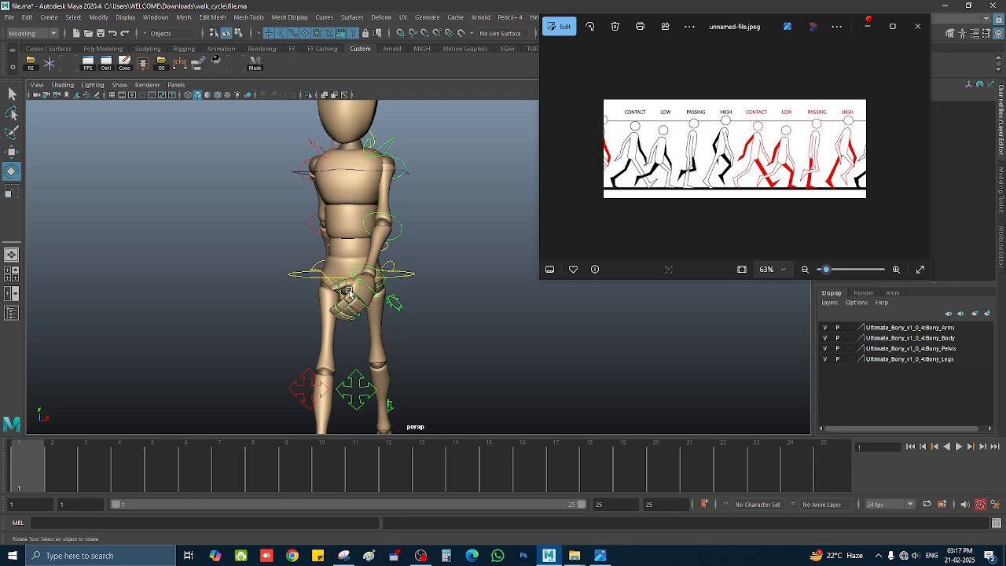
# - Examine the left arm and the whole contact pose from several angles, selecting the arm controls and the full rig
pyautogui.click(402, 191)
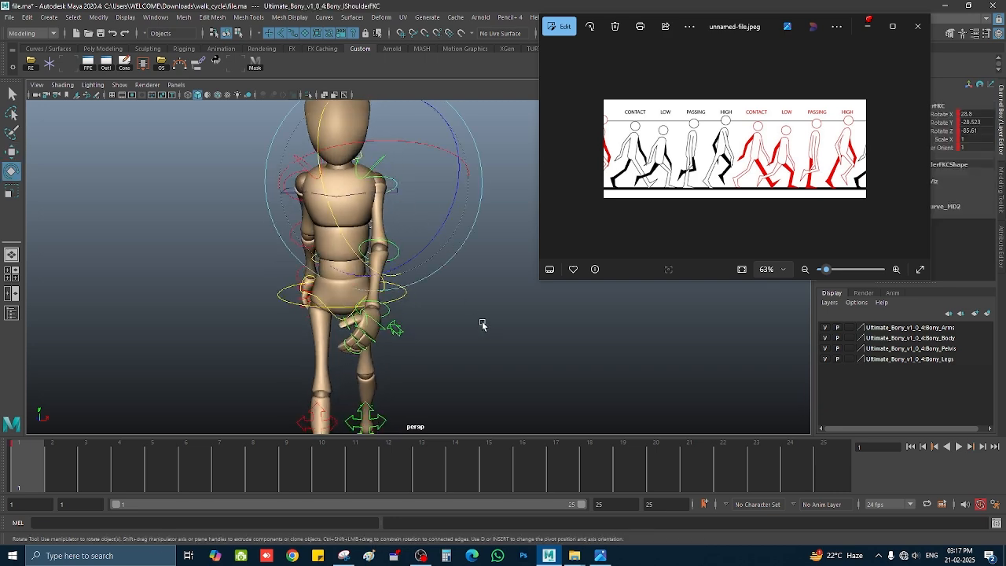
pyautogui.keyDown('alt'); pyautogui.moveTo(482, 325); pyautogui.dragTo(490, 287, button='middle'); pyautogui.keyUp('alt')
pyautogui.scroll(2, 490, 286)
pyautogui.click(488, 287)
pyautogui.click(388, 278)
pyautogui.click(417, 263)
pyautogui.scroll(-3, 294, 276)
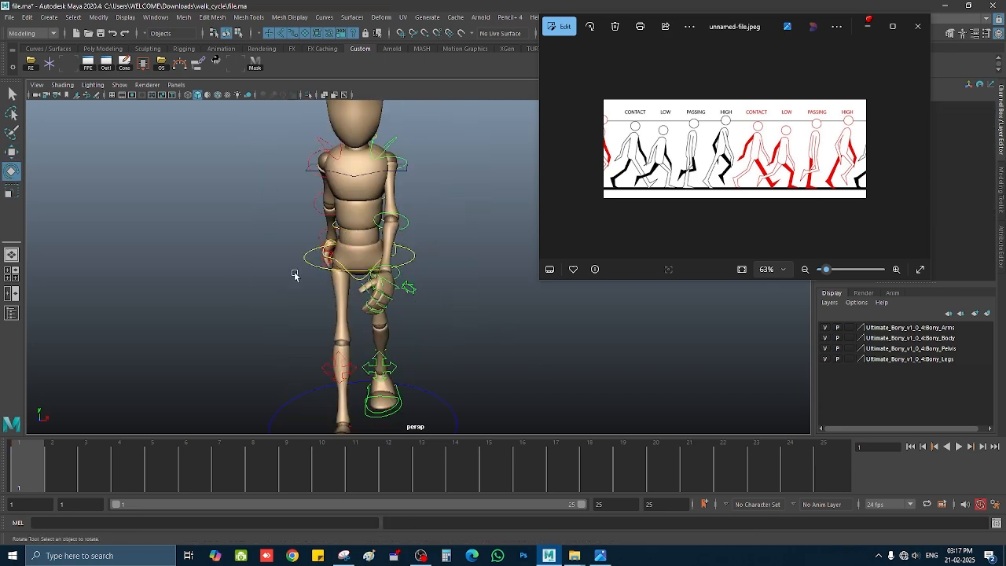
pyautogui.keyDown('alt'); pyautogui.moveTo(294, 276); pyautogui.dragTo(332, 264); pyautogui.keyUp('alt')
pyautogui.scroll(-4, 332, 264)
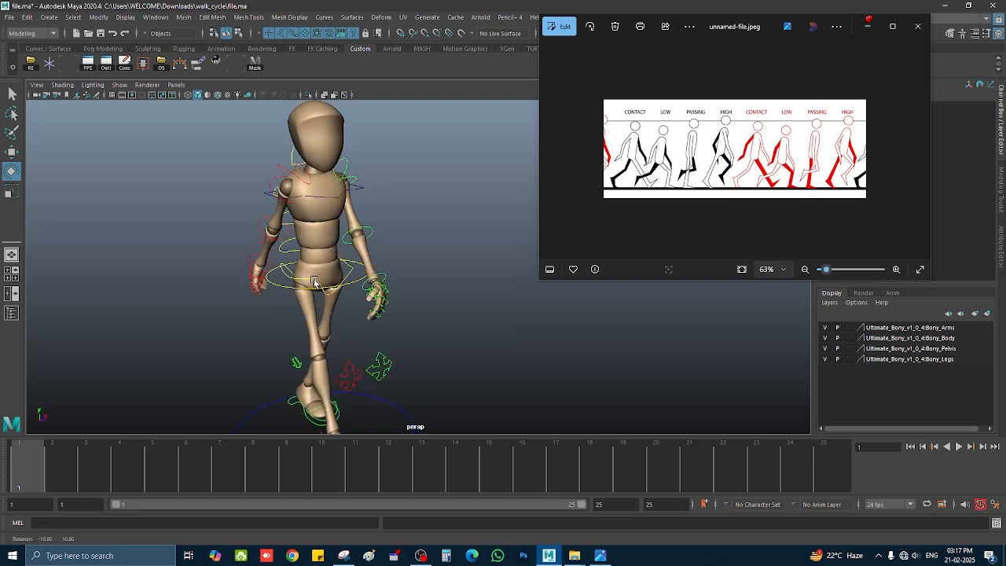
pyautogui.keyDown('alt'); pyautogui.moveTo(314, 281); pyautogui.dragTo(324, 318, button='middle'); pyautogui.keyUp('alt')
pyautogui.click(370, 224)
pyautogui.click(440, 357)
pyautogui.scroll(-5, 441, 357)
pyautogui.moveTo(299, 176); pyautogui.dragTo(452, 397)
pyautogui.scroll(5, 411, 330)
pyautogui.click(411, 331)
# - Raise the left heel to a Heel Ball of 3.7 and move the left foot back to a Translate Z of about -1.852
pyautogui.keyDown('alt'); pyautogui.moveTo(411, 330); pyautogui.dragTo(267, 350); pyautogui.keyUp('alt')
pyautogui.scroll(4, 267, 350)
pyautogui.keyDown('alt'); pyautogui.moveTo(267, 350); pyautogui.dragTo(277, 329, button='middle'); pyautogui.keyUp('alt')
pyautogui.click(281, 317)
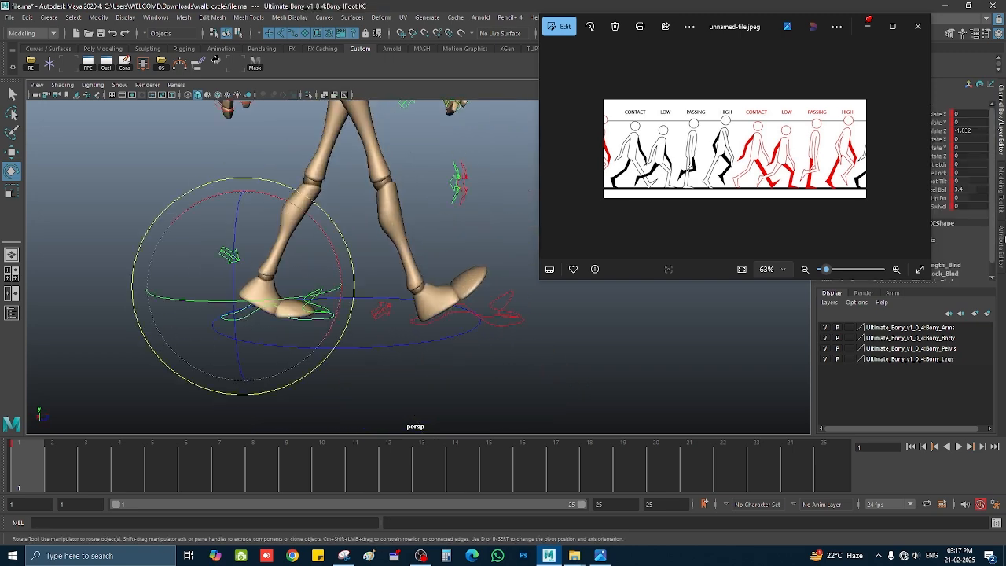
pyautogui.click(942, 191)
pyautogui.moveTo(418, 405); pyautogui.dragTo(424, 405, button='middle')
pyautogui.scroll(-4, 312, 314)
pyautogui.keyDown('alt'); pyautogui.moveTo(395, 229); pyautogui.dragTo(378, 274, button='middle'); pyautogui.keyUp('alt')
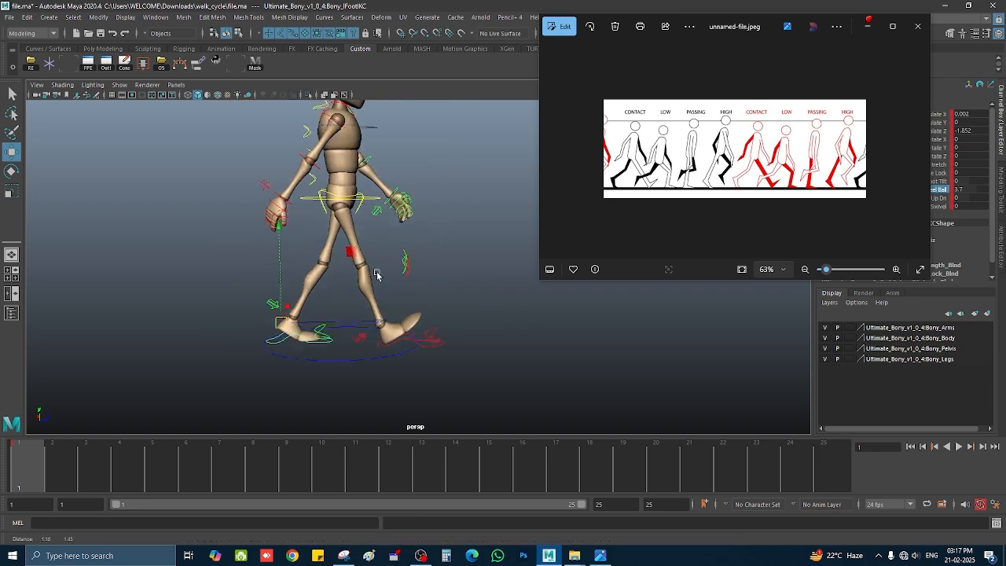
pyautogui.keyDown('alt'); pyautogui.moveTo(377, 274); pyautogui.dragTo(207, 254); pyautogui.keyUp('alt')
pyautogui.click(207, 254)
# - Select the shoulder and clavicle controls and inspect the upper body from the side and front
pyautogui.scroll(4, 377, 180)
pyautogui.keyDown('alt'); pyautogui.moveTo(393, 166); pyautogui.dragTo(398, 225, button='middle'); pyautogui.keyUp('alt')
pyautogui.keyDown('alt'); pyautogui.moveTo(398, 225); pyautogui.dragTo(515, 235); pyautogui.keyUp('alt')
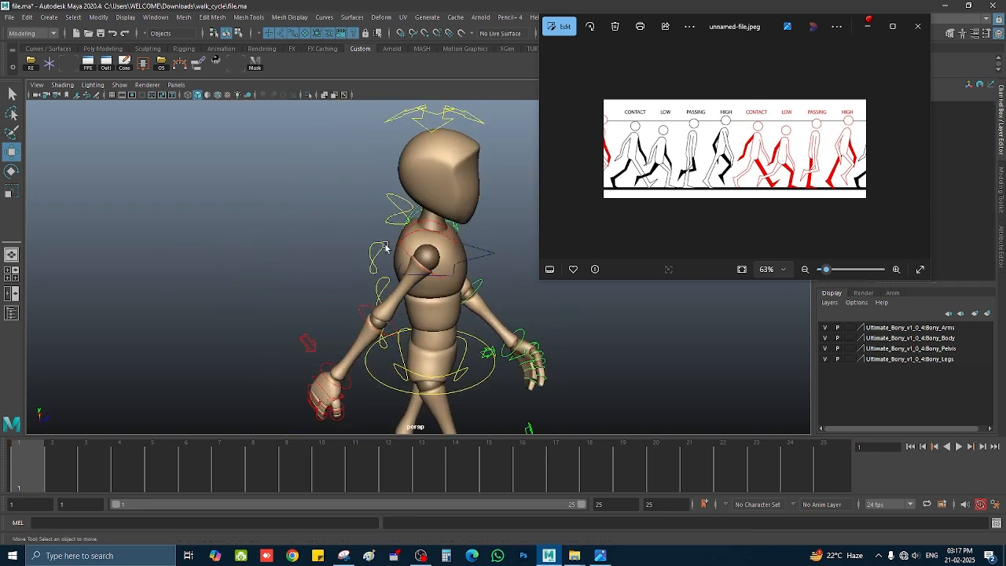
pyautogui.click(449, 238)
pyautogui.press('e')
pyautogui.keyDown('alt'); pyautogui.moveTo(449, 238); pyautogui.dragTo(359, 256, button='middle'); pyautogui.keyUp('alt')
pyautogui.keyDown('alt'); pyautogui.moveTo(360, 257); pyautogui.dragTo(228, 244); pyautogui.keyUp('alt')
pyautogui.click(228, 244)
pyautogui.click(352, 206)
pyautogui.scroll(2, 425, 271)
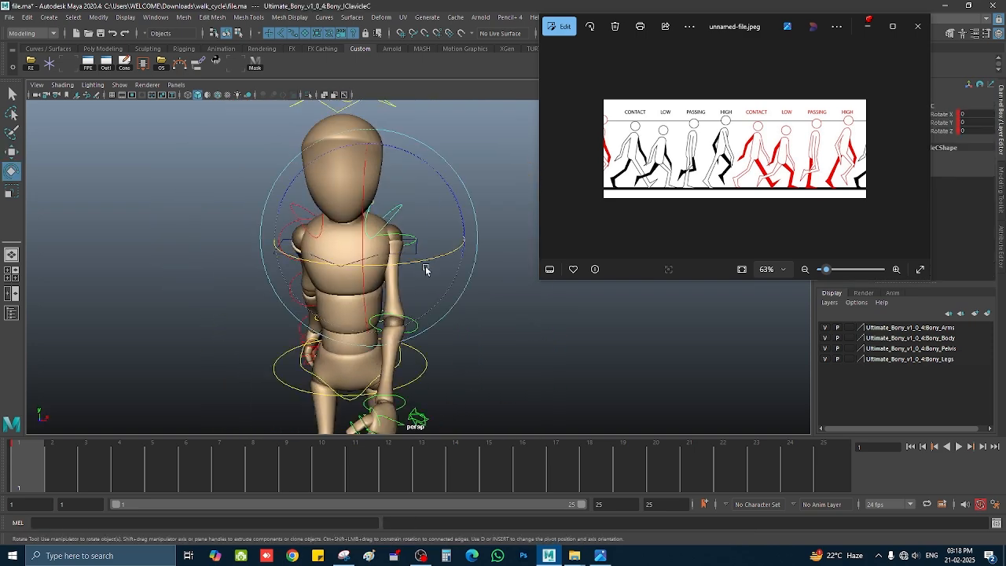
pyautogui.click(492, 342)
# - Switch to Snipping Tool to check the frame number marked for the closing contact pose on the annotated walk reference
pyautogui.scroll(-4, 472, 334)
pyautogui.keyDown('alt'); pyautogui.moveTo(315, 330); pyautogui.dragTo(255, 263, button='middle'); pyautogui.keyUp('alt')
pyautogui.keyDown('alt'); pyautogui.moveTo(256, 264); pyautogui.dragTo(358, 262); pyautogui.keyUp('alt')
pyautogui.moveTo(228, 137); pyautogui.dragTo(469, 361)
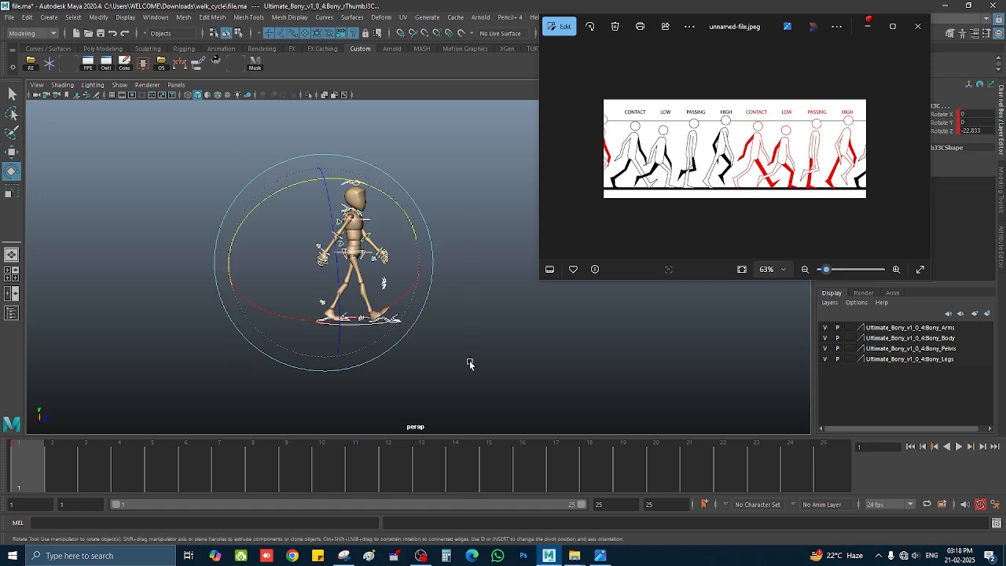
pyautogui.click(344, 555)
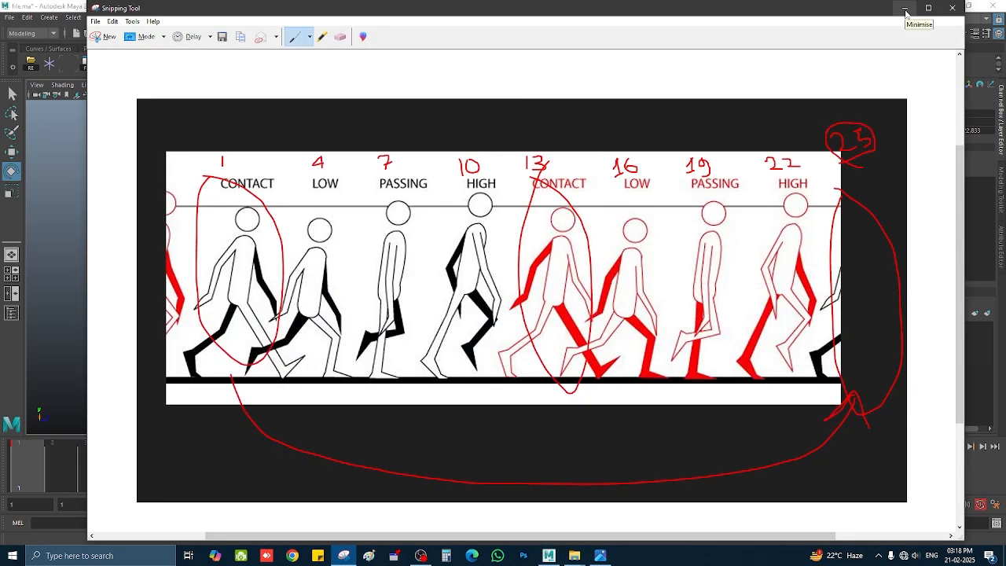
pyautogui.click(905, 7)
# - Copy the contact pose of all rig controls from frame 1 and paste it at frame 25
pyautogui.moveTo(526, 396); pyautogui.dragTo(269, 173)
pyautogui.scroll(4, 270, 173)
pyautogui.rightClick(17, 465)
pyautogui.click(36, 279)
pyautogui.click(828, 466)
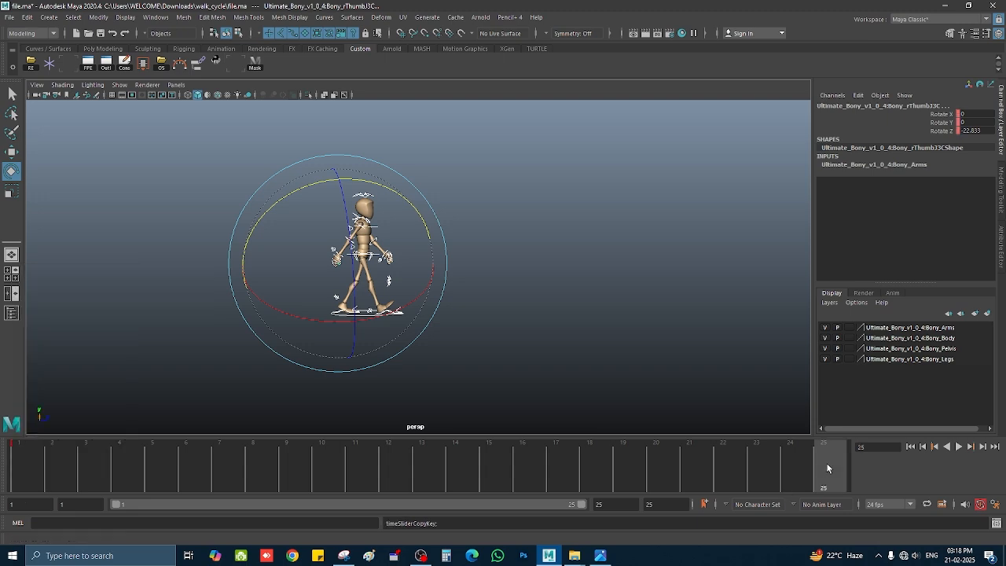
pyautogui.rightClick(828, 466)
pyautogui.moveTo(847, 290)
pyautogui.click(793, 293)
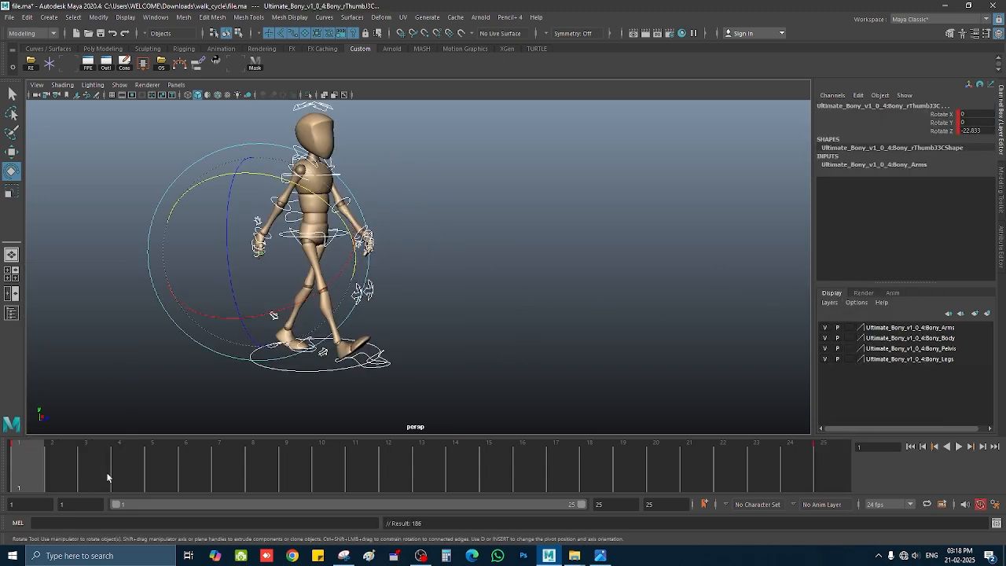
# - Switch to Snipping Tool to check the frame number marked for the opposite contact pose on the annotated walk reference
pyautogui.click(601, 556)
pyautogui.click(867, 26)
pyautogui.click(343, 556)
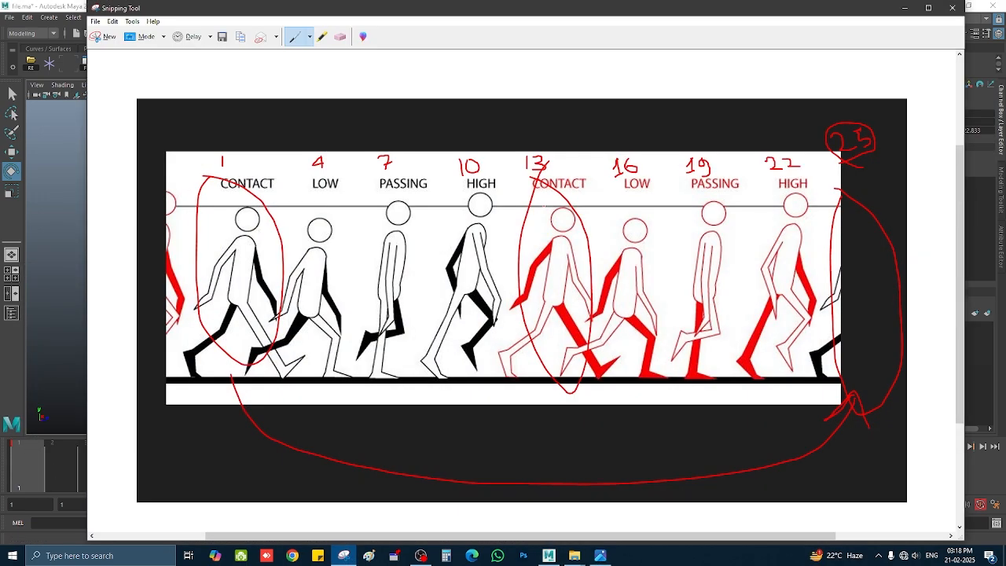
pyautogui.click(905, 8)
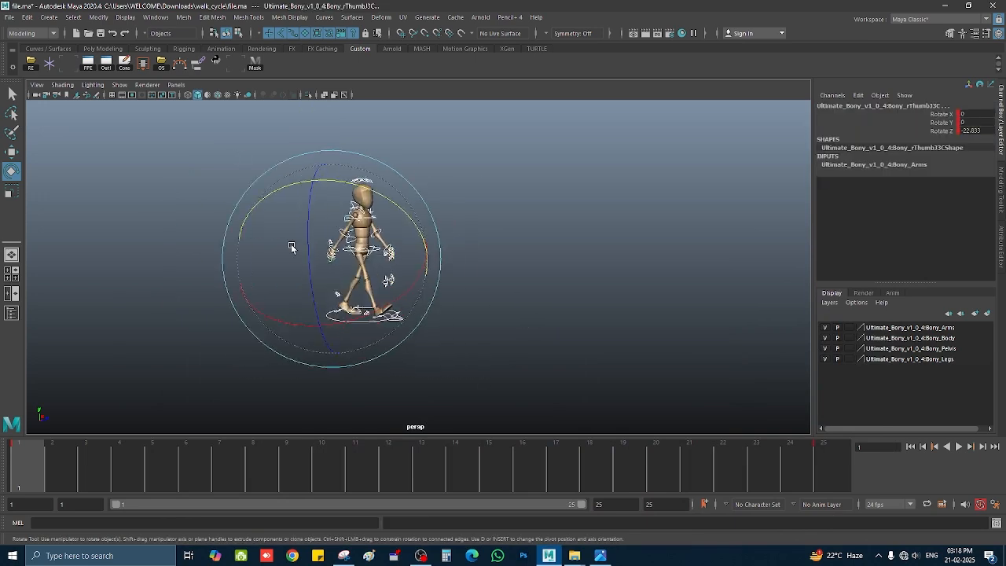
# - Paste the contact pose of all rig controls at frame 13 and recheck it against the walk reference
pyautogui.moveTo(380, 484); pyautogui.dragTo(420, 484)
pyautogui.click(343, 556)
pyautogui.click(905, 8)
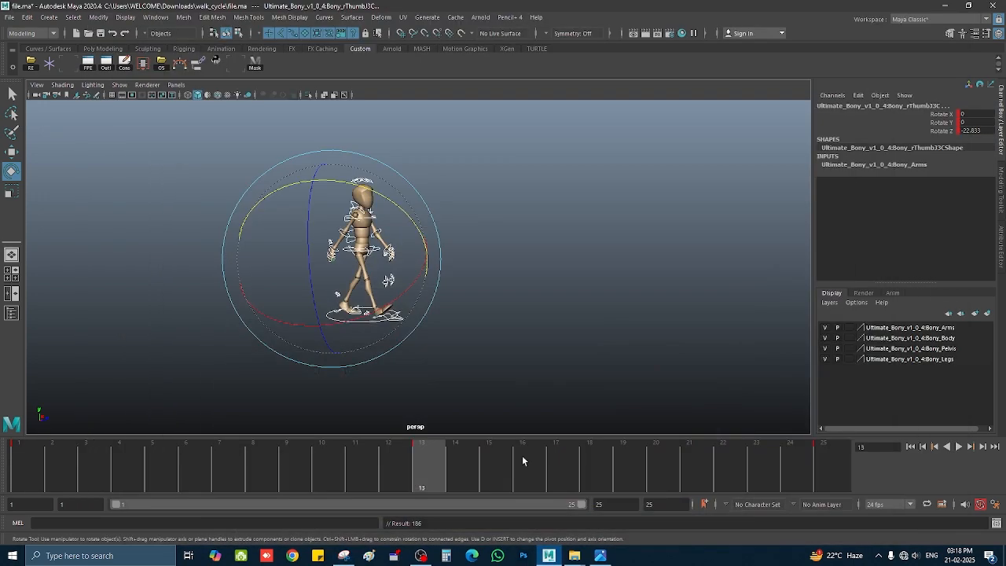
# - Move the right foot to the rear at frame 13 with a Translate Z of 1.71
pyautogui.click(461, 349)
pyautogui.scroll(-4, 460, 350)
pyautogui.moveTo(461, 350); pyautogui.dragTo(326, 189)
pyautogui.scroll(5, 346, 269)
pyautogui.click(506, 371)
pyautogui.scroll(-4, 505, 371)
pyautogui.moveTo(505, 370); pyautogui.dragTo(330, 176)
pyautogui.scroll(4, 429, 254)
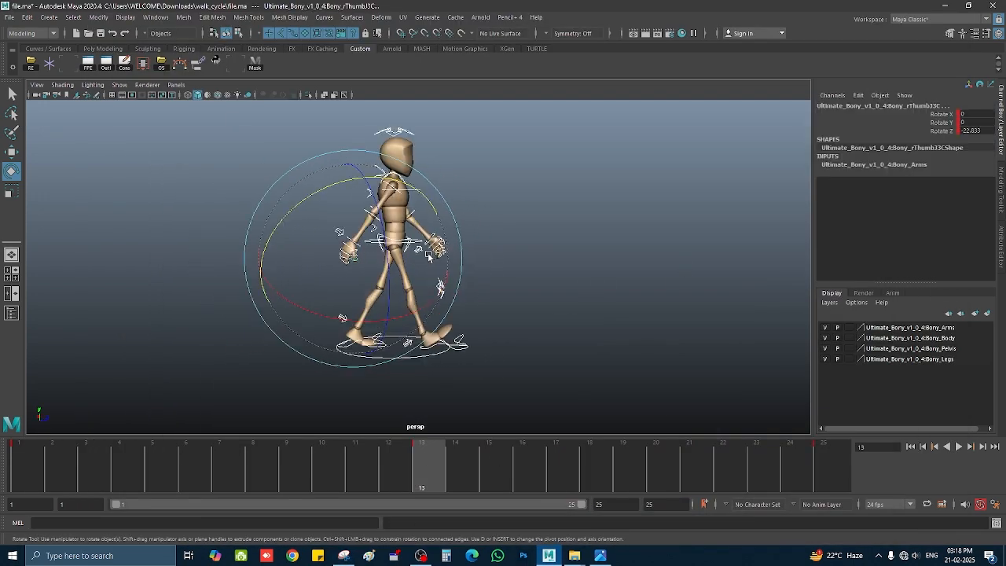
pyautogui.scroll(2, 517, 330)
pyautogui.click(517, 330)
pyautogui.scroll(-2, 516, 330)
pyautogui.keyDown('alt'); pyautogui.moveTo(397, 216); pyautogui.dragTo(432, 204, button='middle'); pyautogui.keyUp('alt')
pyautogui.click(493, 334)
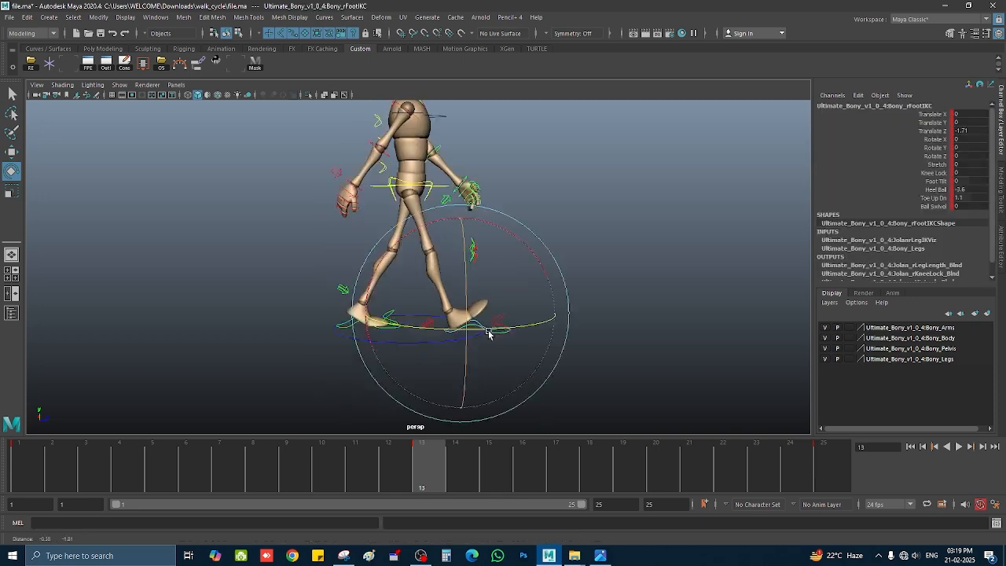
pyautogui.scroll(2, 493, 334)
pyautogui.press('Return')
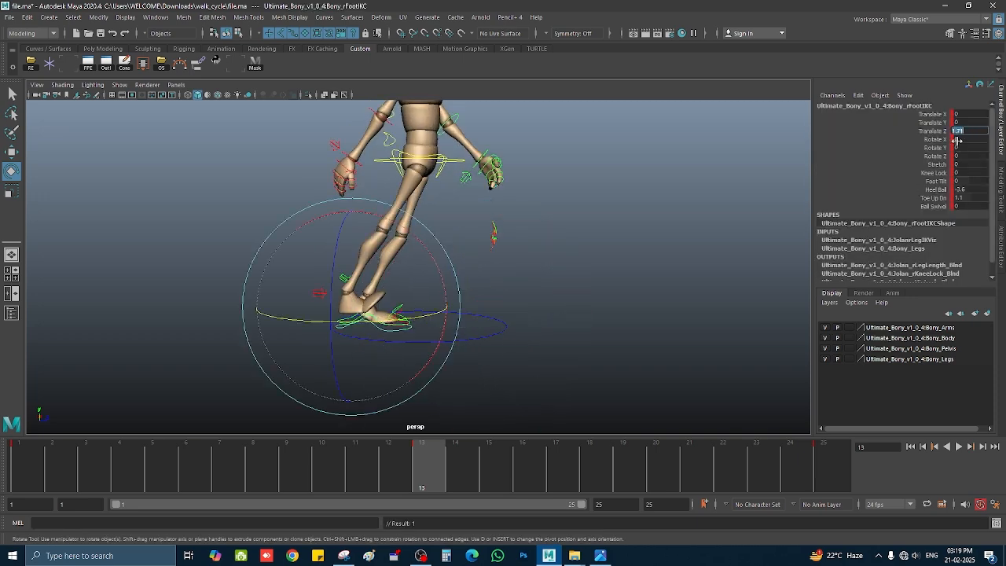
# - Move the left foot to the front at frame 13 with a Translate Z of 1.852
pyautogui.click(516, 330)
pyautogui.keyDown('alt'); pyautogui.moveTo(516, 330); pyautogui.dragTo(440, 346); pyautogui.keyUp('alt')
pyautogui.scroll(4, 508, 353)
pyautogui.click(529, 340)
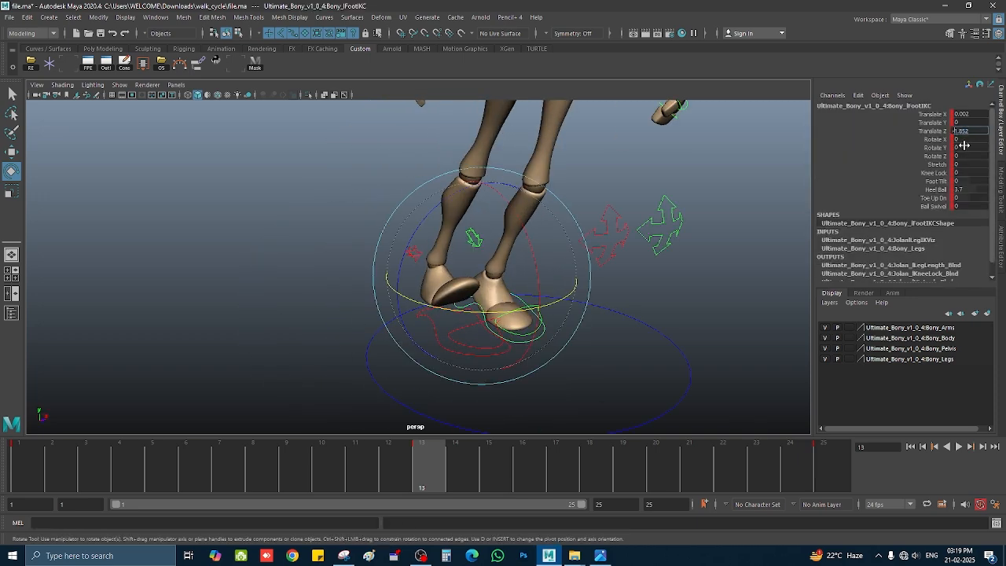
pyautogui.press('Return')
pyautogui.scroll(-3, 409, 287)
pyautogui.keyDown('alt'); pyautogui.moveTo(385, 295); pyautogui.dragTo(454, 265); pyautogui.keyUp('alt')
pyautogui.click(945, 116)
pyautogui.moveTo(581, 328); pyautogui.dragTo(599, 328, button='middle')
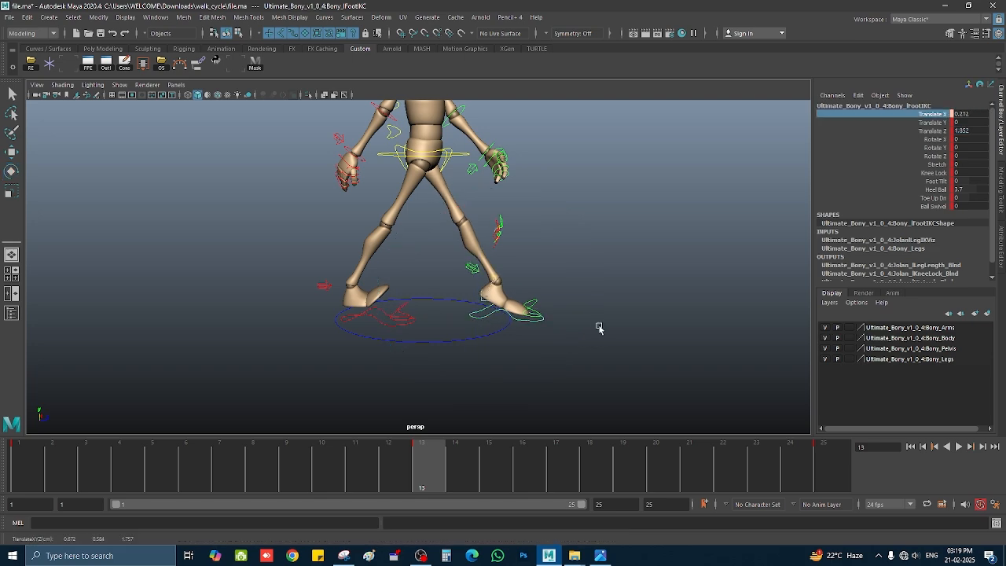
pyautogui.keyDown('alt'); pyautogui.moveTo(600, 329); pyautogui.dragTo(528, 343); pyautogui.keyUp('alt')
# - Check the left foot's heel value at frame 1 and set the right foot's Heel Ball to 3.7 at frame 13
pyautogui.click(35, 462)
pyautogui.hotkey('alt', 'v')
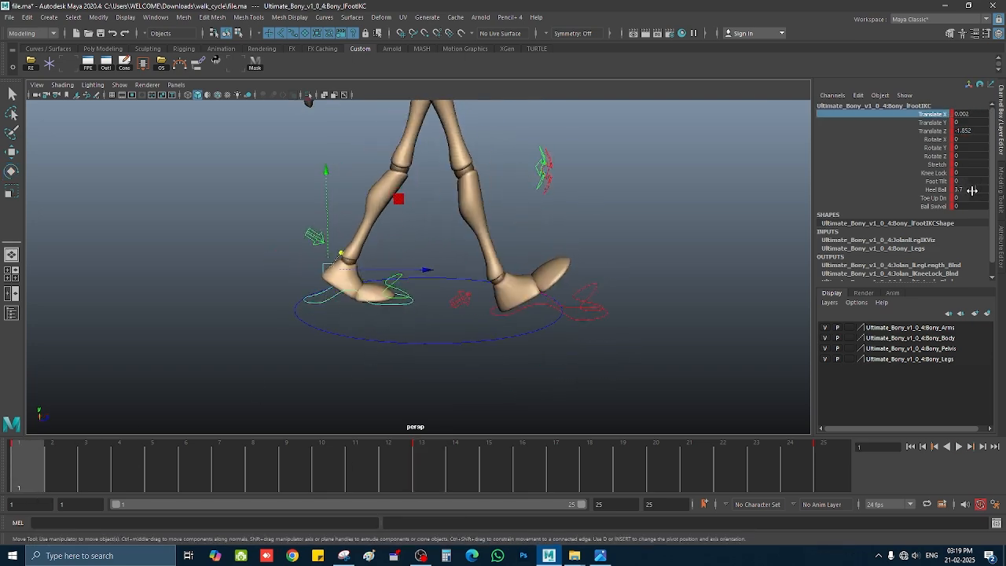
pyautogui.click(430, 465)
pyautogui.click(390, 317)
pyautogui.press('e')
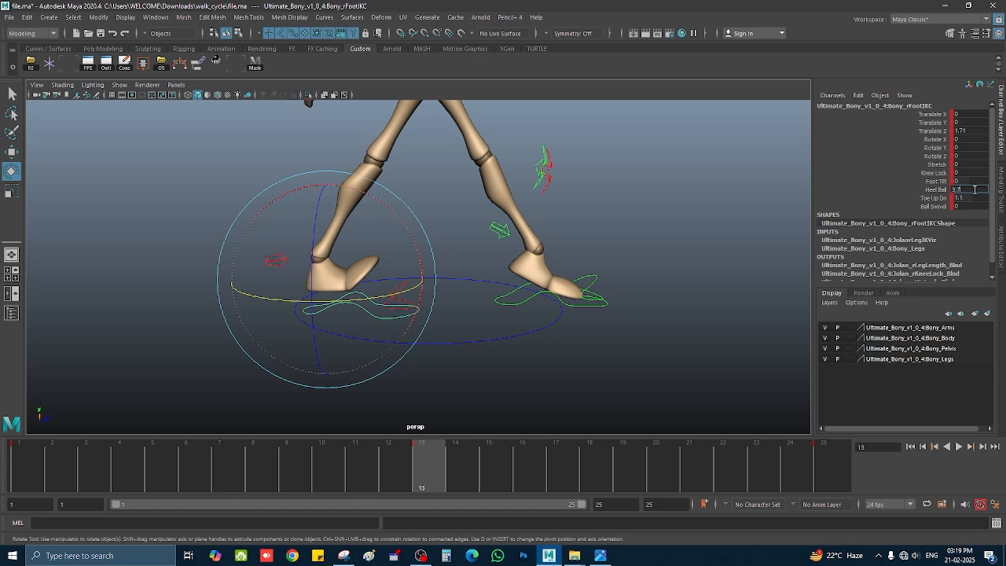
pyautogui.click(975, 190)
pyautogui.write('5.7')
pyautogui.press('Return')
pyautogui.keyDown('alt'); pyautogui.moveTo(553, 373); pyautogui.dragTo(453, 371); pyautogui.keyUp('alt')
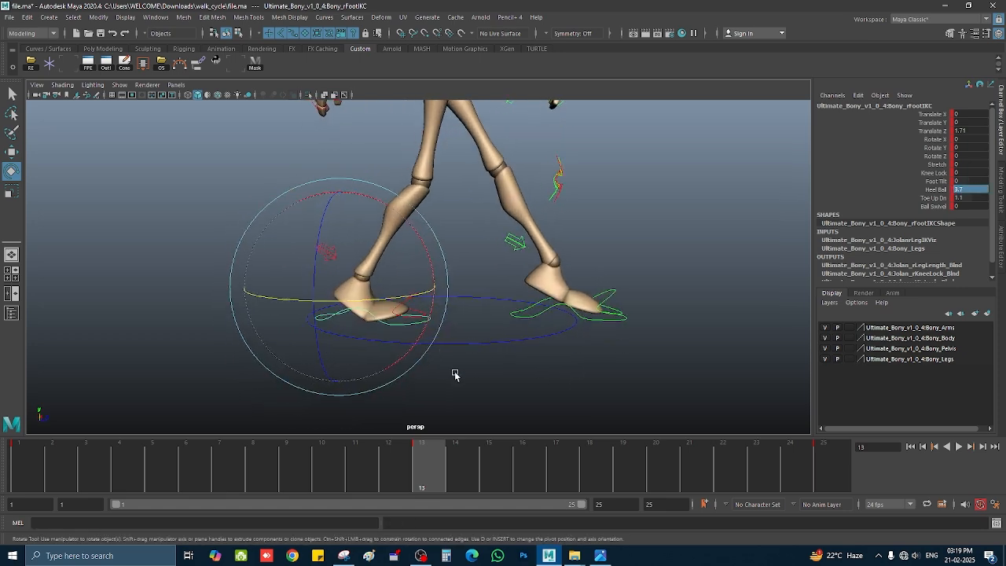
# - Compare the right foot's pose and attribute values between frame 1 and frame 13
pyautogui.click(519, 324)
pyautogui.click(19, 463)
pyautogui.click(548, 334)
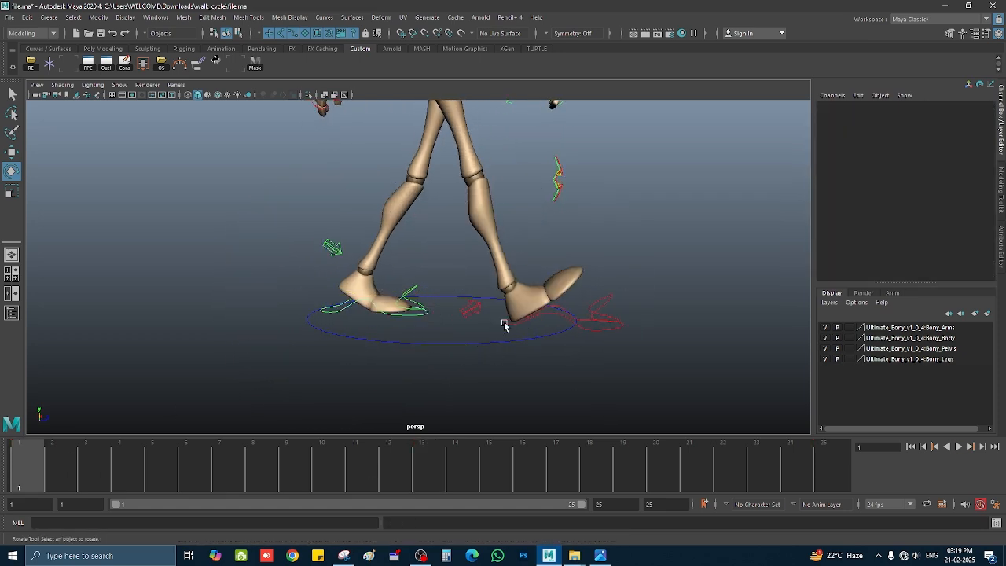
pyautogui.click(512, 322)
pyautogui.press('.')
pyautogui.keyDown('alt'); pyautogui.moveTo(591, 332); pyautogui.dragTo(599, 352, button='middle'); pyautogui.keyUp('alt')
pyautogui.click(420, 349)
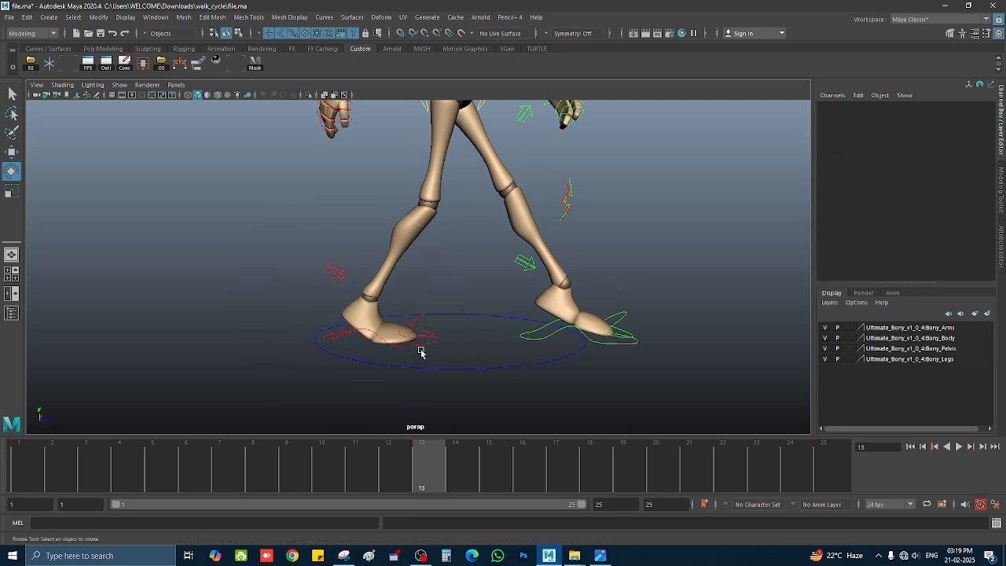
pyautogui.click(427, 342)
pyautogui.click(421, 467)
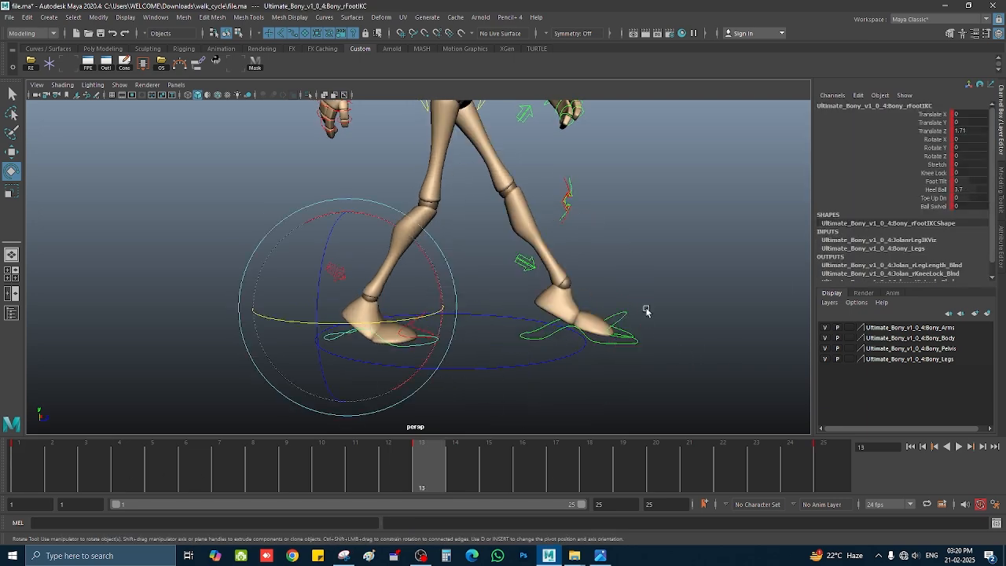
# - Change the left foot's Heel Ball at frame 13 so the foot rests on its heel
pyautogui.click(541, 336)
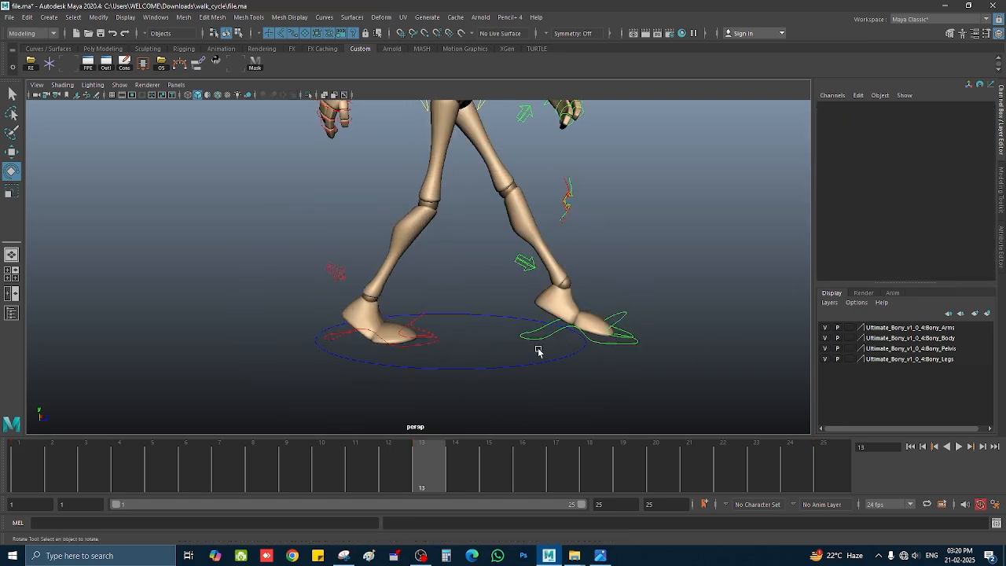
pyautogui.click(539, 350)
pyautogui.click(972, 189)
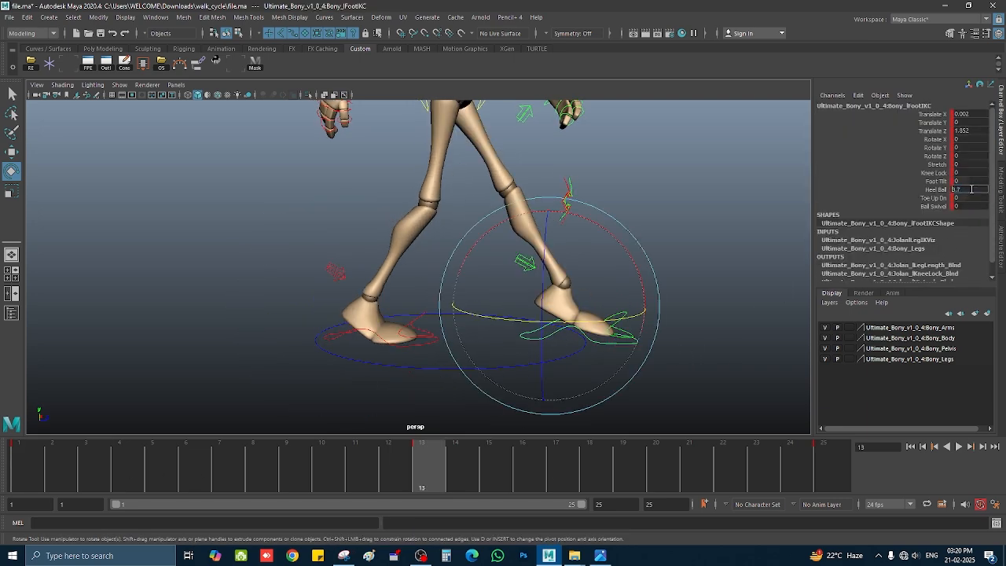
pyautogui.write('5.7')
pyautogui.press('Return')
# - Check the right foot's toe value at frame 1 and adjust the left foot's Toe Up Dn at frame 13 to match
pyautogui.click(336, 336)
pyautogui.click(29, 463)
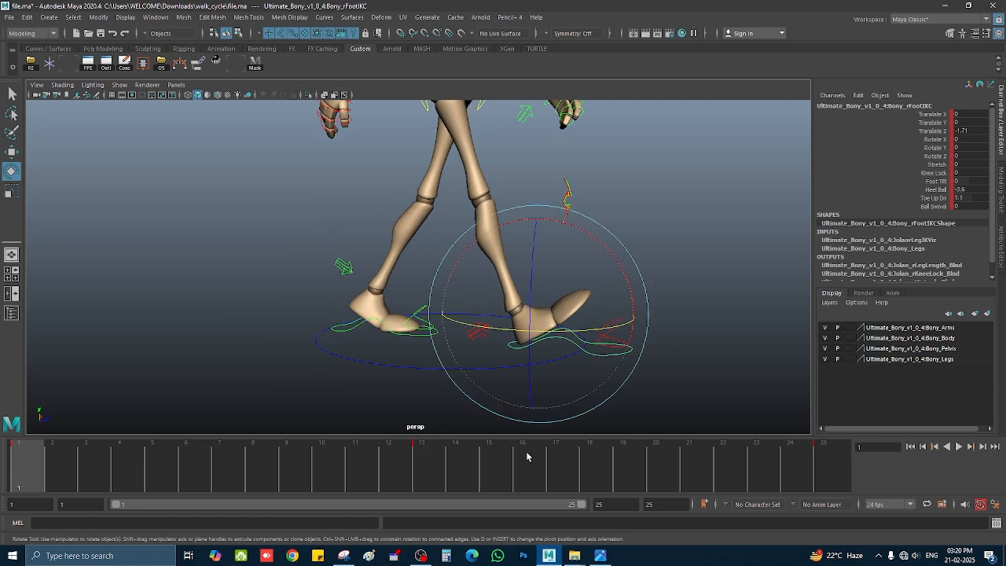
pyautogui.click(428, 464)
pyautogui.click(611, 346)
pyautogui.click(612, 339)
pyautogui.click(974, 198)
pyautogui.click(689, 216)
pyautogui.scroll(-3, 496, 209)
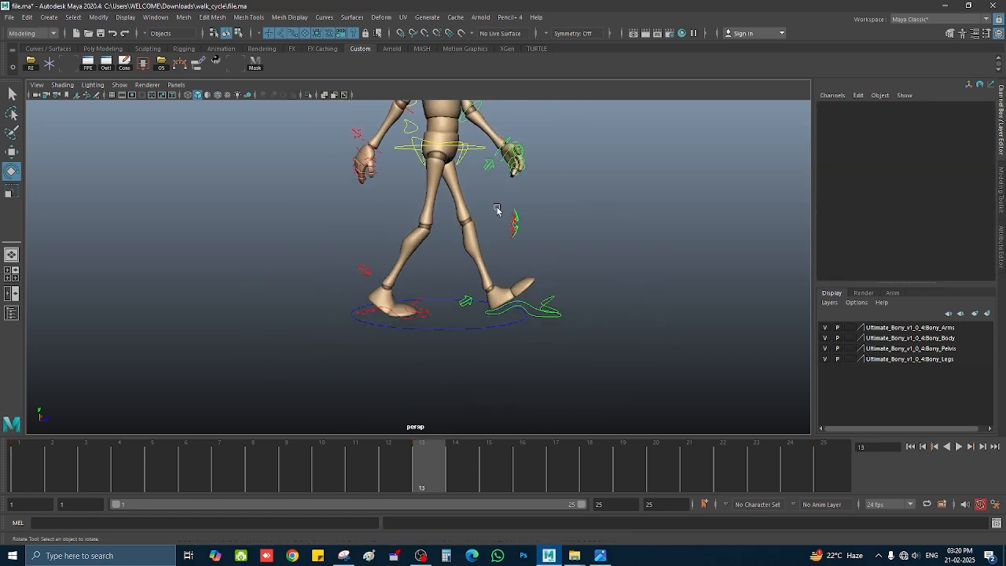
# - Twist the main hip control around Y at frame 1 and set its Rotate Y to -10 at frame 13
pyautogui.keyDown('alt'); pyautogui.moveTo(496, 209); pyautogui.dragTo(451, 249); pyautogui.keyUp('alt')
pyautogui.click(512, 195)
pyautogui.click(28, 464)
pyautogui.hotkey('alt', 'v')
pyautogui.keyDown('alt'); pyautogui.moveTo(536, 234); pyautogui.dragTo(508, 261); pyautogui.keyUp('alt')
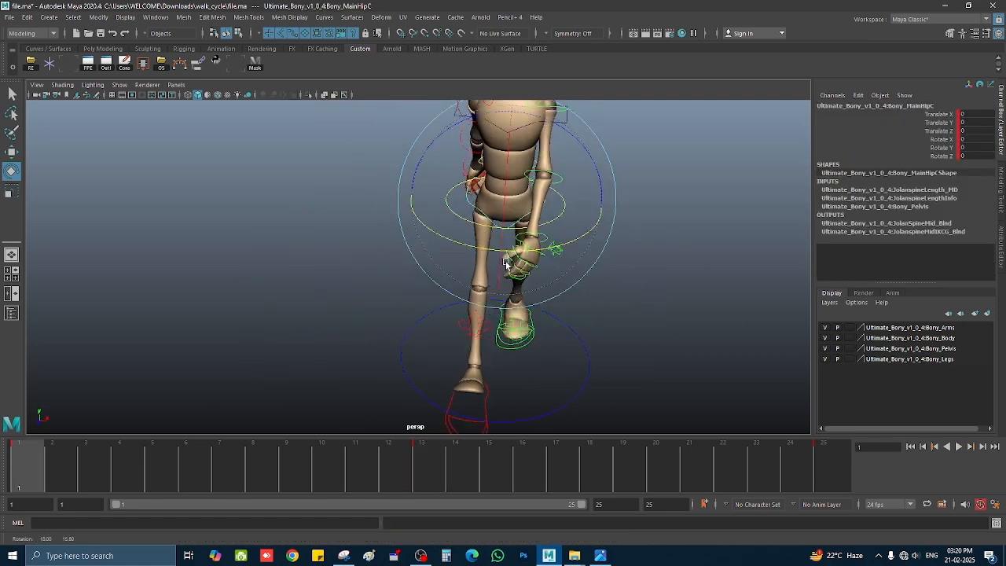
pyautogui.scroll(5, 504, 252)
pyautogui.keyDown('alt'); pyautogui.moveTo(456, 252); pyautogui.dragTo(435, 272, button='middle'); pyautogui.keyUp('alt')
pyautogui.moveTo(436, 272)
pyautogui.mouseDown()
pyautogui.moveTo(444, 277)
pyautogui.moveTo(422, 260)
pyautogui.mouseUp()
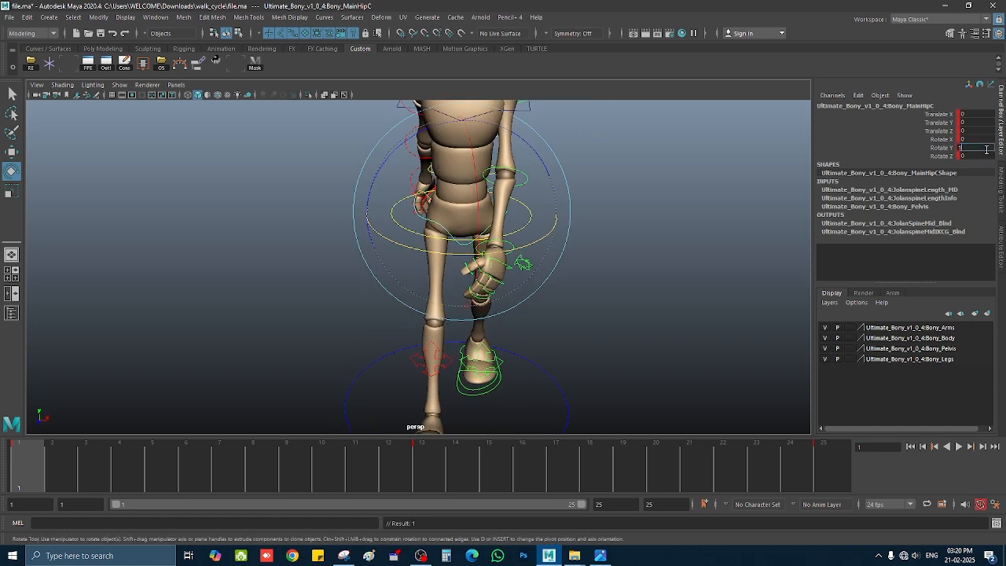
pyautogui.click(426, 462)
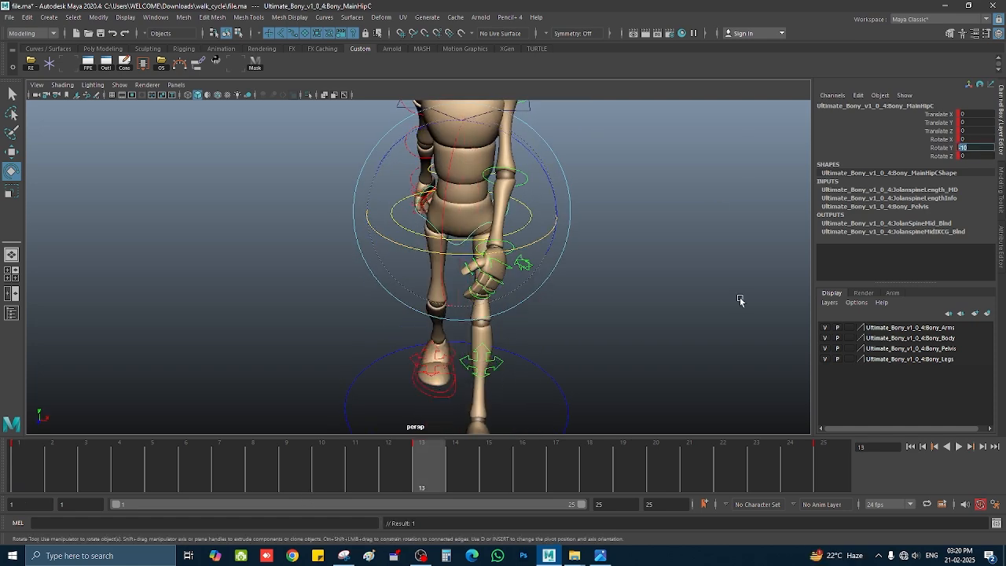
# - Counter-twist the upper spine control at frame 13 with a Rotate Y of 2.097
pyautogui.keyDown('alt'); pyautogui.moveTo(492, 384); pyautogui.dragTo(477, 271); pyautogui.keyUp('alt')
pyautogui.keyDown('alt'); pyautogui.moveTo(476, 271); pyautogui.dragTo(481, 326, button='middle'); pyautogui.keyUp('alt')
pyautogui.click(652, 246)
pyautogui.keyDown('alt'); pyautogui.moveTo(503, 250); pyautogui.dragTo(485, 233); pyautogui.keyUp('alt')
pyautogui.click(528, 178)
pyautogui.press('Return')
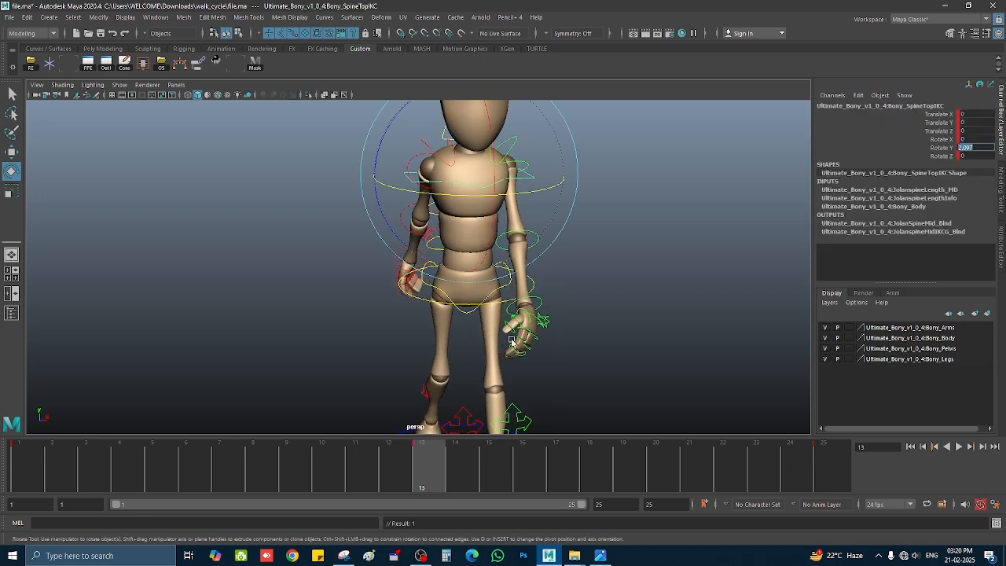
# - Try to invert the left shoulder's Rotate Z to 85.61 at frame 13 and undo the change
pyautogui.click(618, 194)
pyautogui.keyDown('alt'); pyautogui.moveTo(537, 168); pyautogui.dragTo(513, 182); pyautogui.keyUp('alt')
pyautogui.click(513, 182)
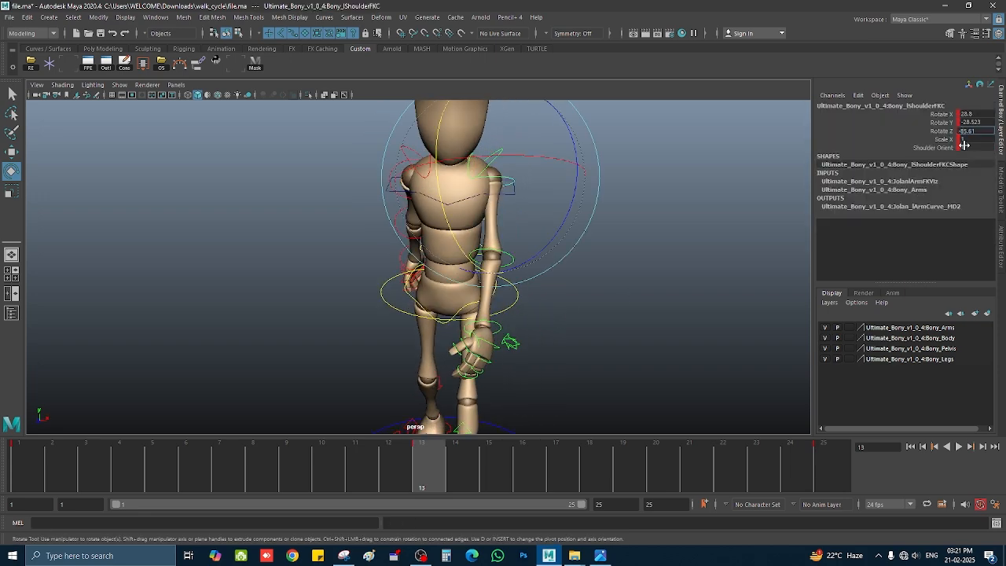
pyautogui.press('BackSpace')
pyautogui.press('Return')
pyautogui.hotkey('ctrl', 'z')
# - Swing the left arm backward at frame 13 to a shoulder rotation of about X 29.545, Y 36.139, Z -84.928
pyautogui.keyDown('alt'); pyautogui.moveTo(601, 303); pyautogui.dragTo(604, 328, button='middle'); pyautogui.keyUp('alt')
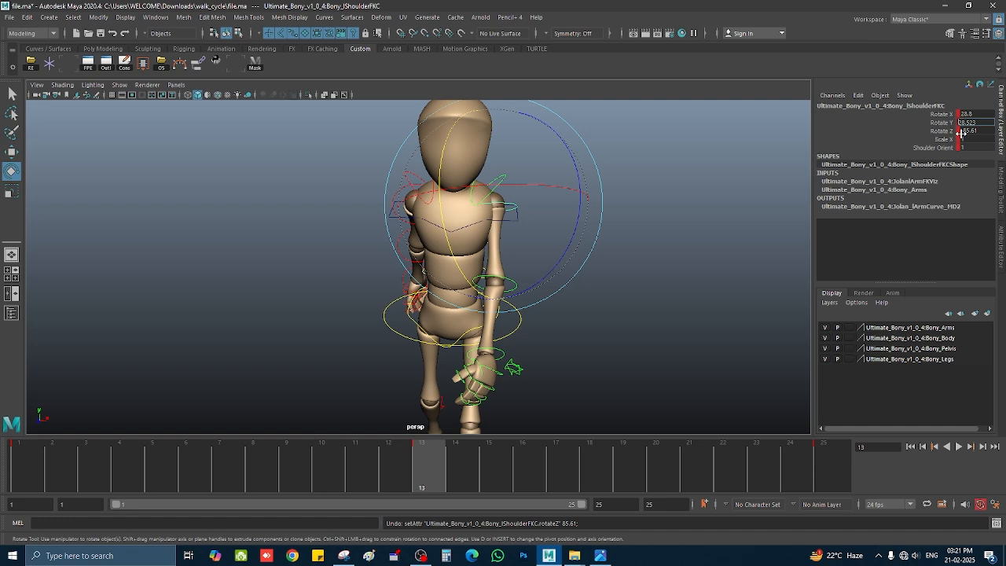
pyautogui.keyDown('alt'); pyautogui.moveTo(543, 311); pyautogui.dragTo(355, 256); pyautogui.keyUp('alt')
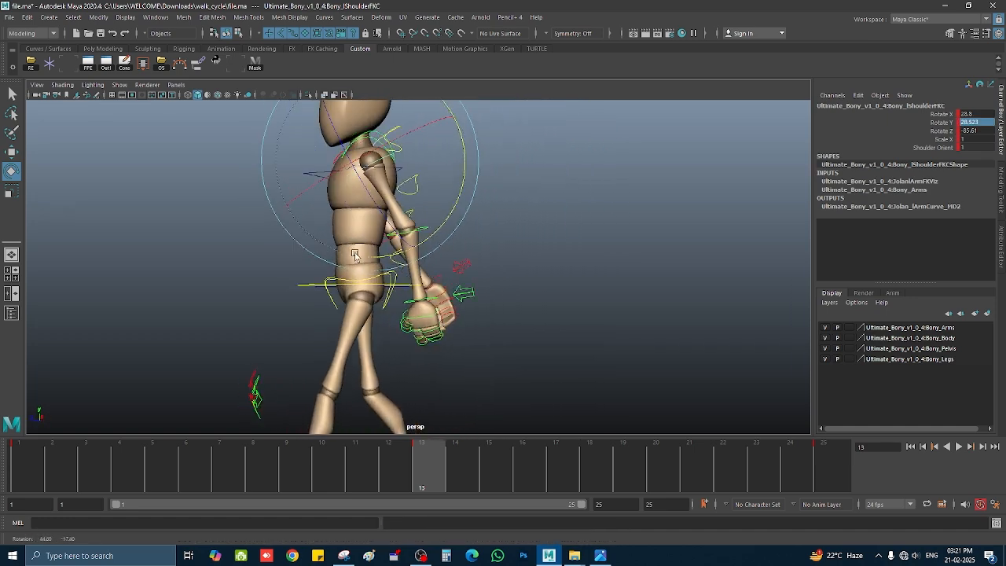
pyautogui.press('space')
pyautogui.press('space')
pyautogui.moveTo(418, 221); pyautogui.dragTo(414, 229)
pyautogui.press('space')
pyautogui.press('w')
pyautogui.keyDown('alt'); pyautogui.moveTo(673, 218); pyautogui.dragTo(723, 223); pyautogui.keyUp('alt')
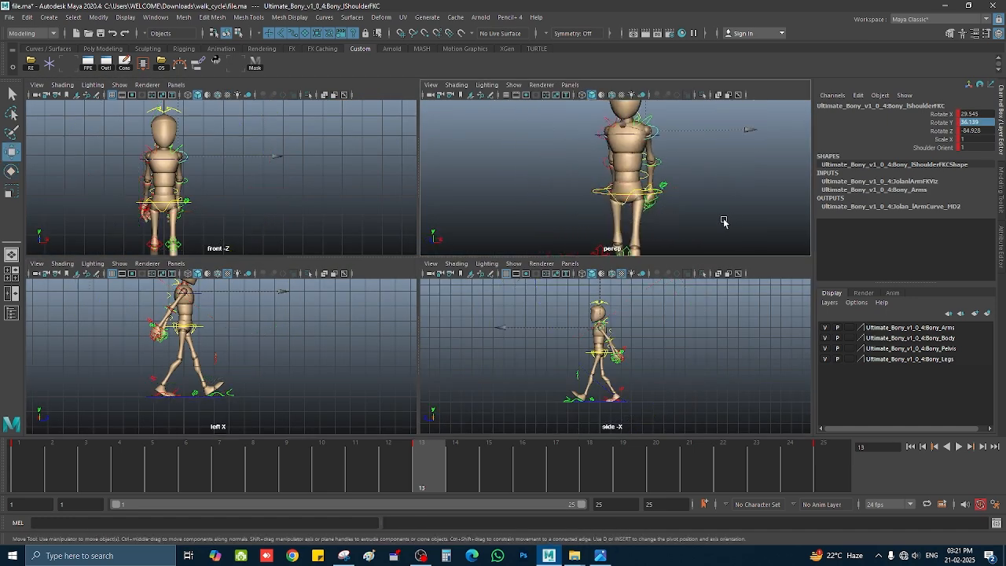
# - Straighten the left elbow at frame 13 by setting its Rotate Y to 0
pyautogui.scroll(5, 723, 222)
pyautogui.keyDown('alt'); pyautogui.moveTo(719, 208); pyautogui.dragTo(559, 180, button='middle'); pyautogui.keyUp('alt')
pyautogui.click(559, 154)
pyautogui.click(983, 113)
pyautogui.keyDown('alt'); pyautogui.moveTo(497, 206); pyautogui.dragTo(649, 193); pyautogui.keyUp('alt')
pyautogui.scroll(-3, 650, 193)
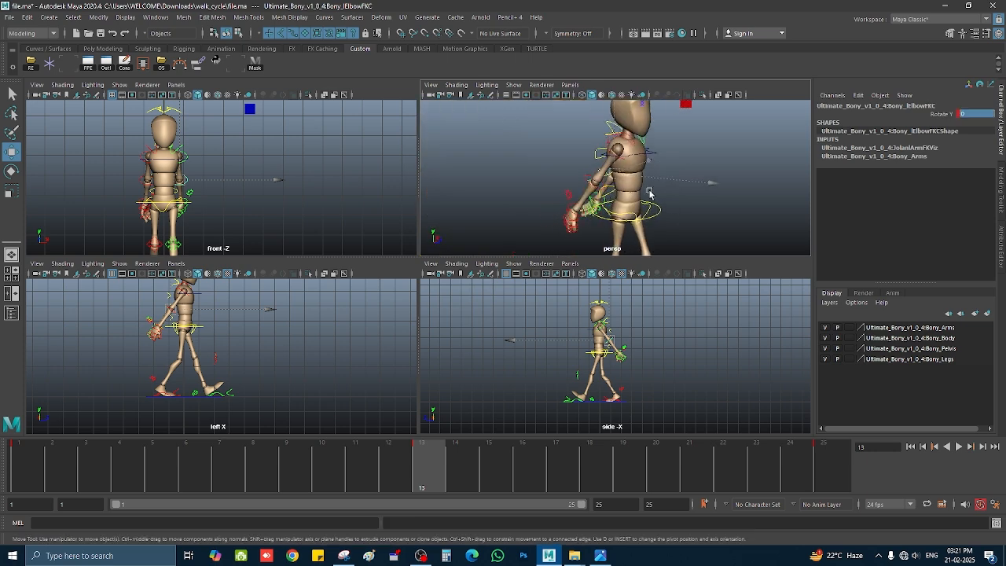
pyautogui.click(649, 193)
pyautogui.scroll(3, 637, 169)
# - Swing the right arm forward at frame 13 using the shoulder's Rotate Y, key it, and compare it with frame 1
pyautogui.click(625, 142)
pyautogui.press('space')
pyautogui.hotkey('alt', 'v')
pyautogui.hotkey('alt', 'v')
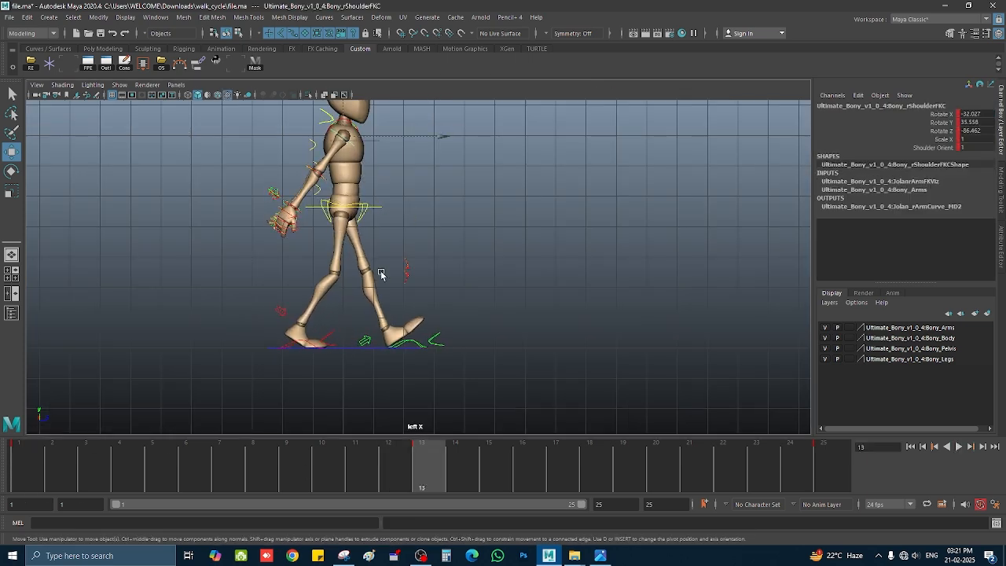
pyautogui.click(942, 122)
pyautogui.moveTo(731, 275); pyautogui.dragTo(672, 323, button='middle')
pyautogui.press('s')
pyautogui.click(27, 475)
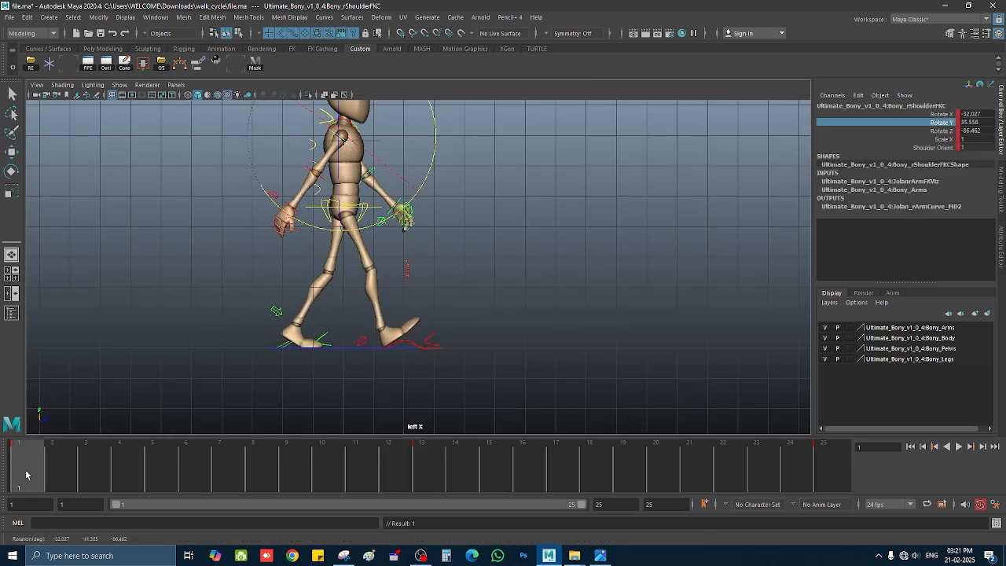
pyautogui.click(431, 460)
# - Bend the right elbow around Rotate Y at frame 13
pyautogui.press('space')
pyautogui.press('space')
pyautogui.click(519, 279)
pyautogui.press('e')
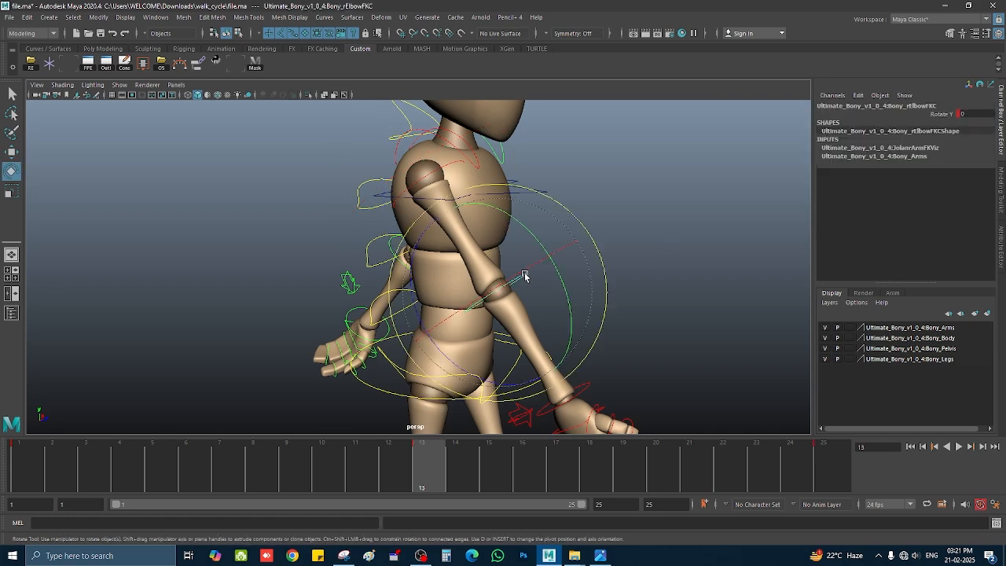
pyautogui.keyDown('alt'); pyautogui.moveTo(525, 277); pyautogui.dragTo(330, 283); pyautogui.keyUp('alt')
pyautogui.press('e')
pyautogui.moveTo(323, 270); pyautogui.dragTo(275, 270)
pyautogui.click(942, 114)
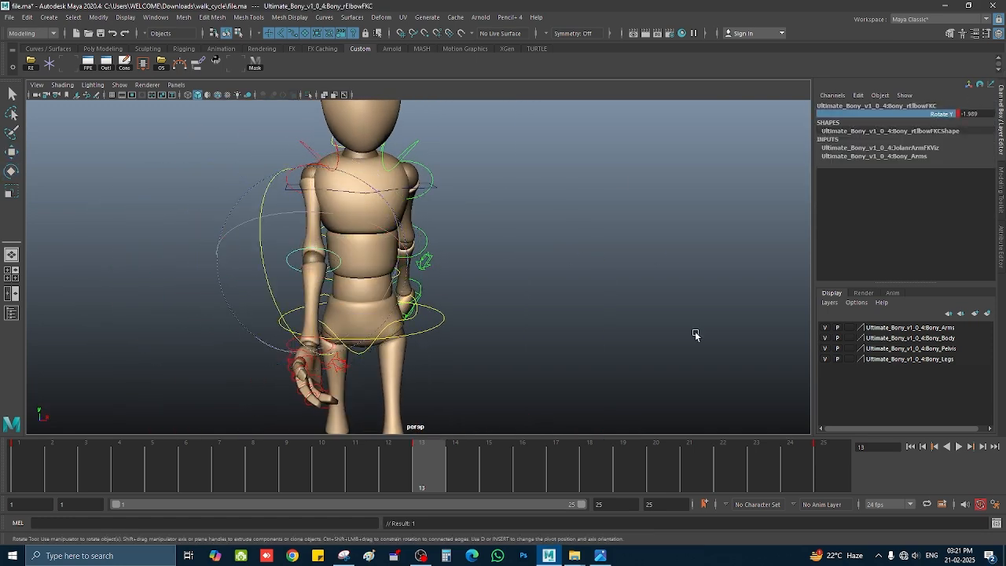
pyautogui.moveTo(697, 335); pyautogui.dragTo(476, 372, button='middle')
# - Turn the right arm inward at frame 13 to a shoulder rotation of about X 34.069, Y -36.325, Z -86.462
pyautogui.press('space')
pyautogui.keyDown('alt'); pyautogui.moveTo(476, 372); pyautogui.dragTo(545, 256); pyautogui.keyUp('alt')
pyautogui.click(610, 248)
pyautogui.click(405, 197)
pyautogui.click(607, 307)
pyautogui.press('space')
pyautogui.keyDown('alt'); pyautogui.moveTo(534, 234); pyautogui.dragTo(363, 220); pyautogui.keyUp('alt')
pyautogui.click(313, 171)
pyautogui.moveTo(585, 279); pyautogui.dragTo(478, 293, button='middle')
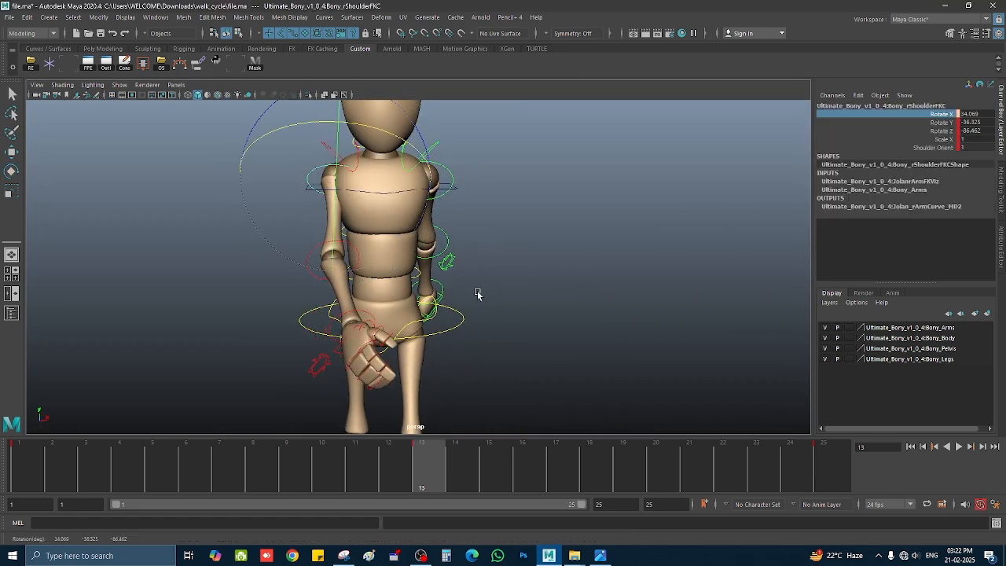
# - Compare the arm pose between frames 1 and 13 and reduce the right shoulder's Rotate X to about 28 at frame 13
pyautogui.moveTo(36, 471); pyautogui.dragTo(429, 472)
pyautogui.click(324, 166)
pyautogui.click(315, 169)
pyautogui.click(983, 114)
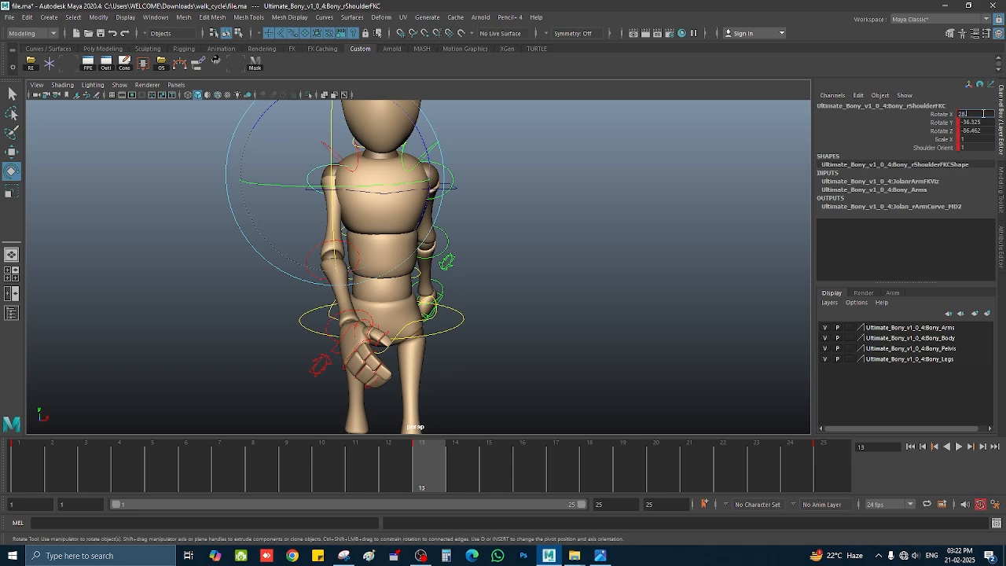
pyautogui.click(678, 244)
# - Bend the right elbow further at frame 13 to a Rotate Y of about -26.241
pyautogui.keyDown('alt'); pyautogui.moveTo(236, 259); pyautogui.dragTo(310, 260); pyautogui.keyUp('alt')
pyautogui.click(314, 264)
pyautogui.click(937, 116)
pyautogui.moveTo(566, 358); pyautogui.dragTo(524, 367, button='middle')
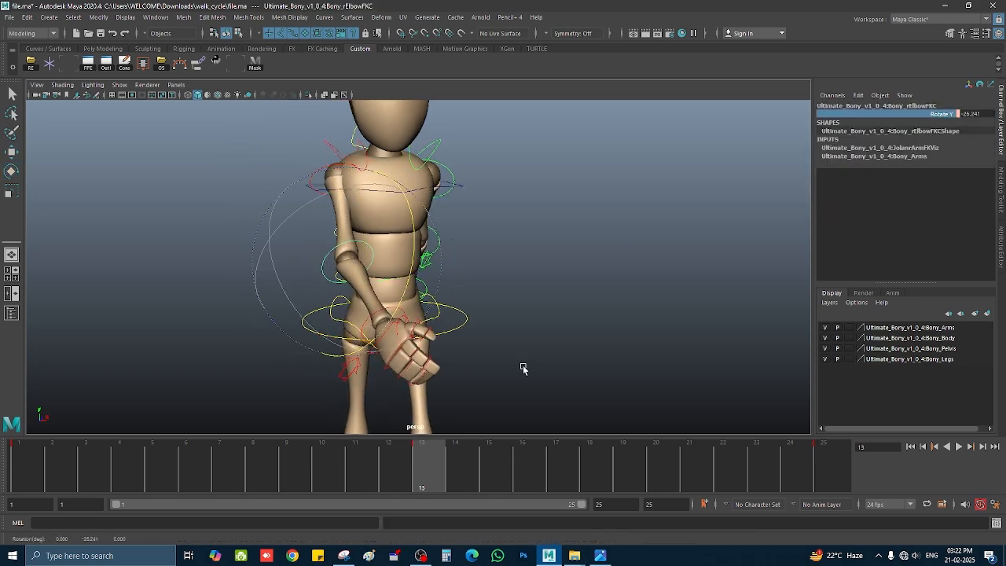
pyautogui.click(511, 365)
# - Rotate the right wrist at frame 13 to reorient the forward hand
pyautogui.keyDown('alt'); pyautogui.moveTo(369, 346); pyautogui.dragTo(291, 336); pyautogui.keyUp('alt')
pyautogui.click(291, 337)
pyautogui.moveTo(472, 334); pyautogui.dragTo(447, 360, button='middle')
pyautogui.click(942, 132)
pyautogui.click(446, 360)
pyautogui.keyDown('alt'); pyautogui.moveTo(353, 236); pyautogui.dragTo(385, 255); pyautogui.keyUp('alt')
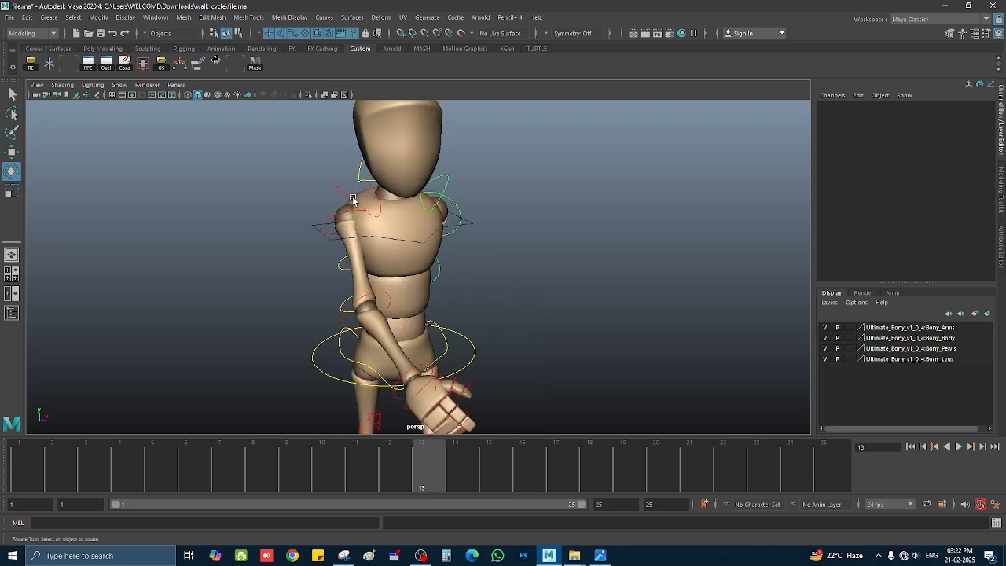
# - Check the clavicles, right wrist and both shoulder controls at frames 1 and 13 to compare the mirrored arm poses
pyautogui.click(353, 199)
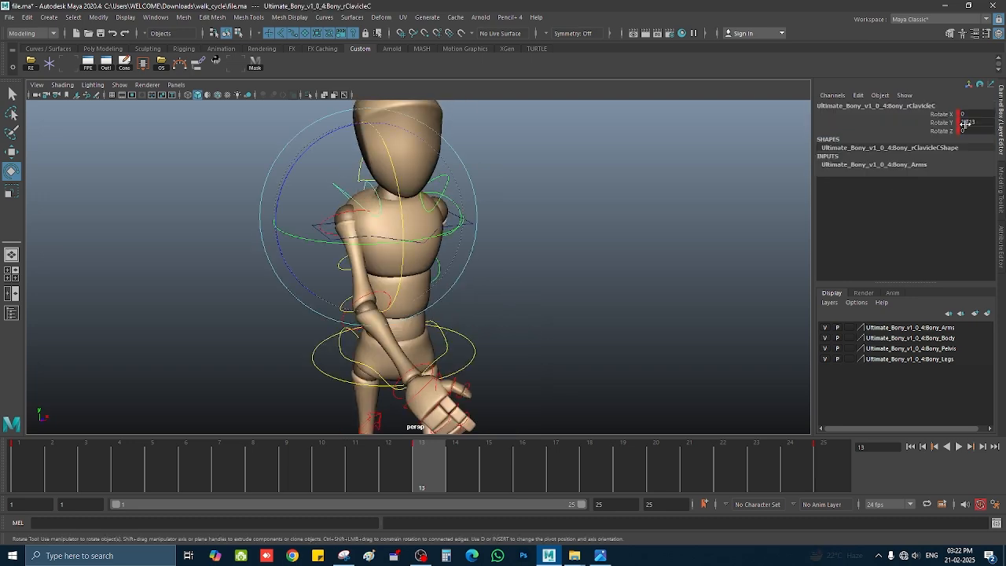
pyautogui.click(449, 180)
pyautogui.click(677, 281)
pyautogui.moveTo(424, 287)
pyautogui.keyDown('alt'); pyautogui.mouseDown()
pyautogui.moveTo(266, 292)
pyautogui.moveTo(437, 298)
pyautogui.mouseUp(); pyautogui.keyUp('alt')
pyautogui.hotkey('alt', 'v')
pyautogui.click(302, 270)
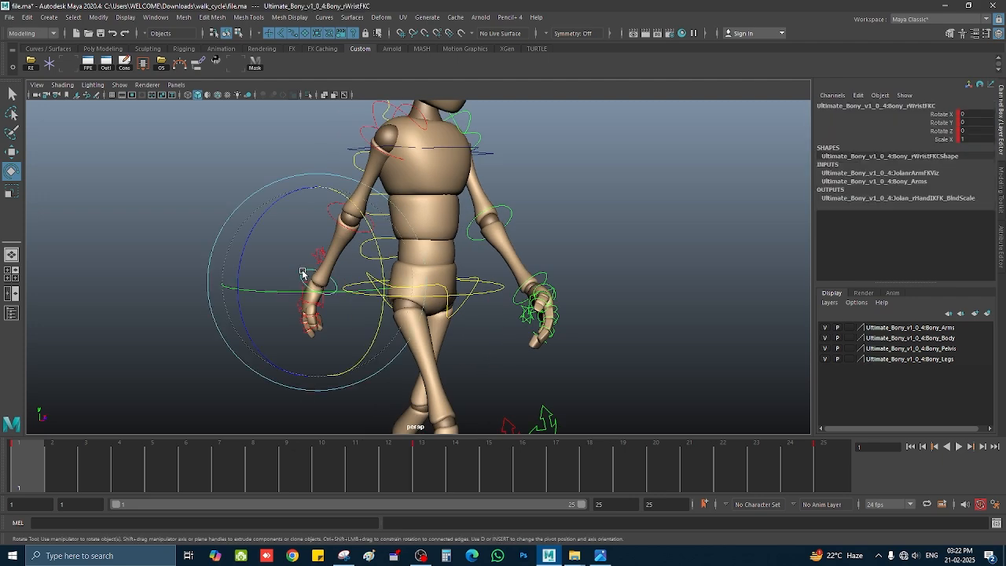
pyautogui.click(358, 349)
pyautogui.click(362, 137)
pyautogui.moveTo(381, 475); pyautogui.dragTo(428, 473)
pyautogui.keyDown('alt'); pyautogui.moveTo(582, 244); pyautogui.dragTo(516, 239); pyautogui.keyUp('alt')
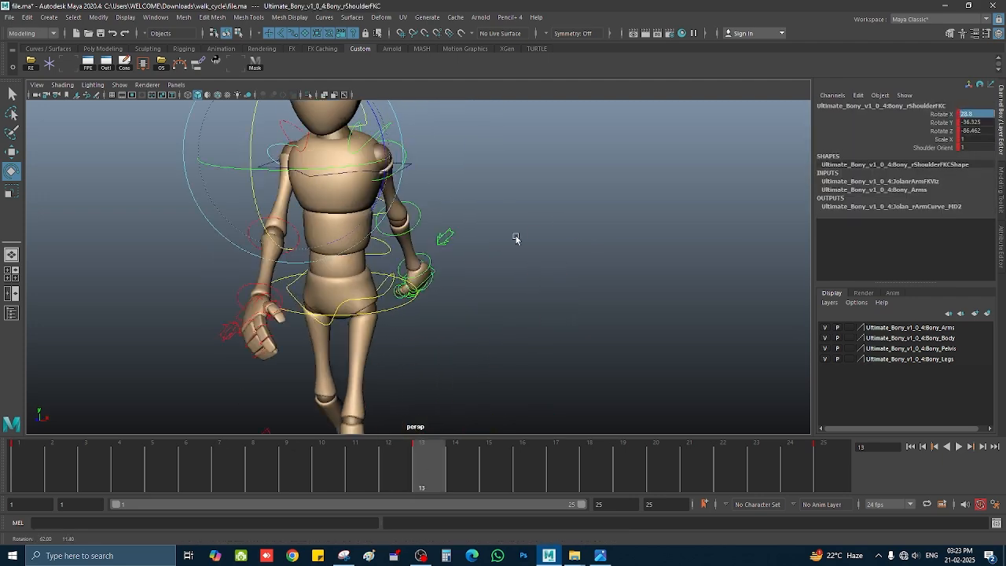
pyautogui.click(517, 238)
pyautogui.keyDown('alt'); pyautogui.moveTo(517, 238); pyautogui.dragTo(537, 253, button='middle'); pyautogui.keyUp('alt')
pyautogui.click(422, 171)
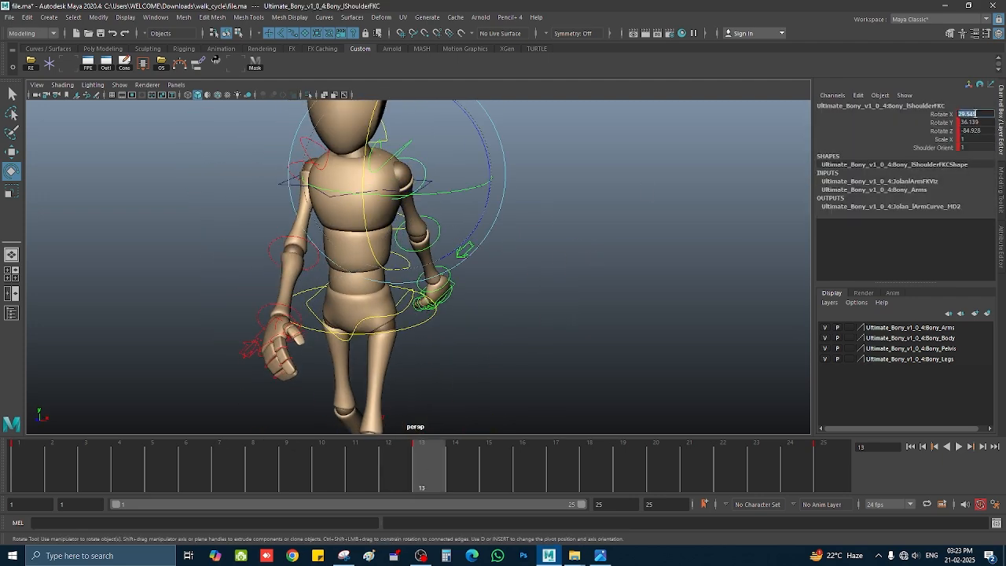
pyautogui.click(604, 296)
# - Select all the rig controls in the left view and key the full contact pose at frame 13
pyautogui.keyDown('alt'); pyautogui.moveTo(604, 297); pyautogui.dragTo(362, 306); pyautogui.keyUp('alt')
pyautogui.press('space')
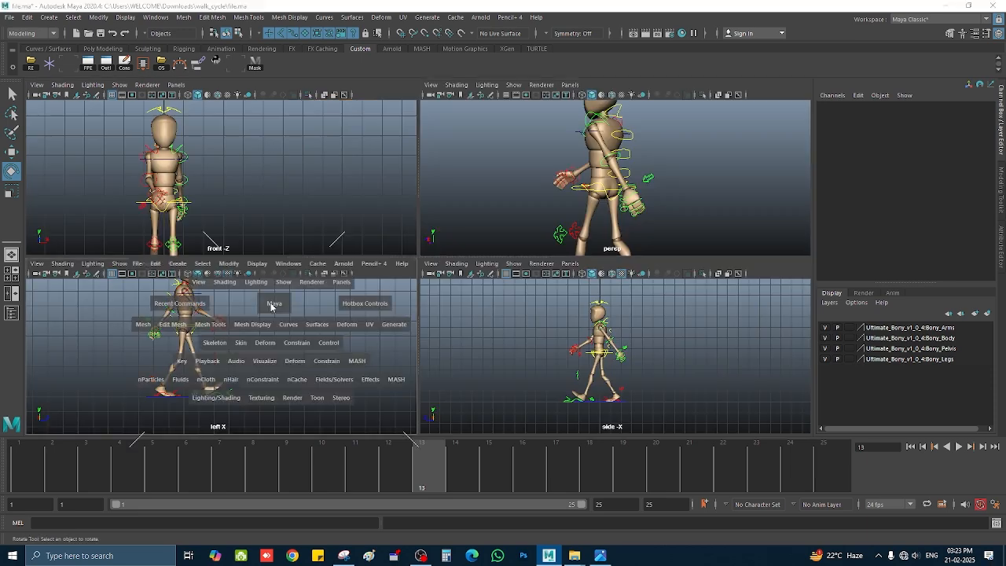
pyautogui.press('space')
pyautogui.scroll(-8, 381, 280)
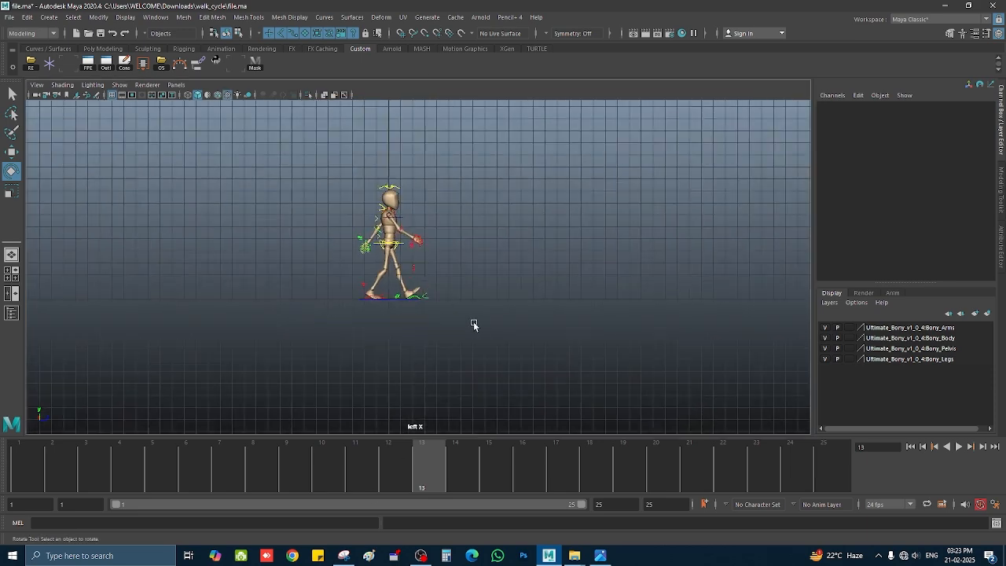
pyautogui.moveTo(487, 165); pyautogui.dragTo(337, 319)
pyautogui.press('s')
pyautogui.press(',')
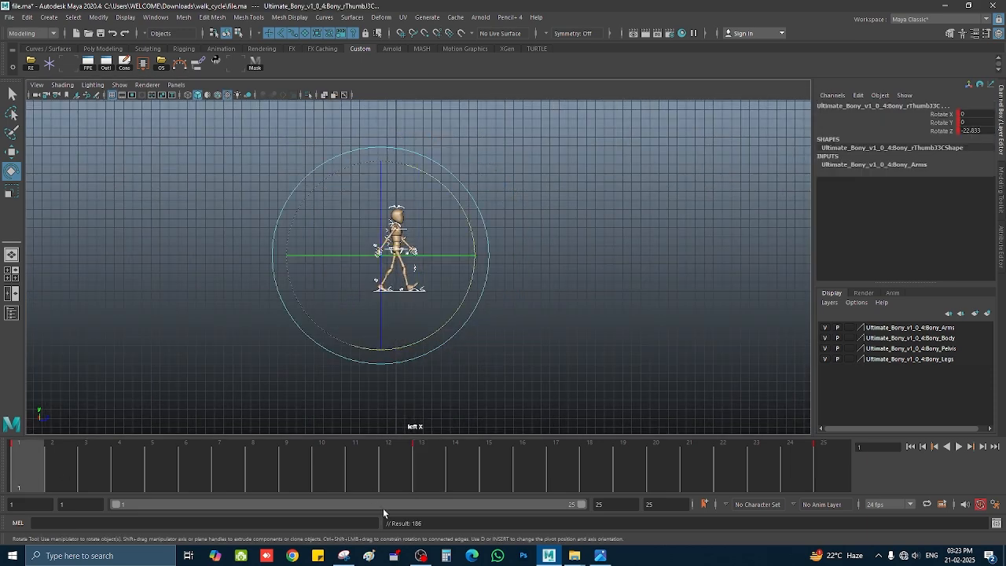
# - Copy the full-rig key from frame 1 and paste it onto frame 25
pyautogui.click(831, 472)
pyautogui.click(29, 470)
pyautogui.scroll(6, 417, 282)
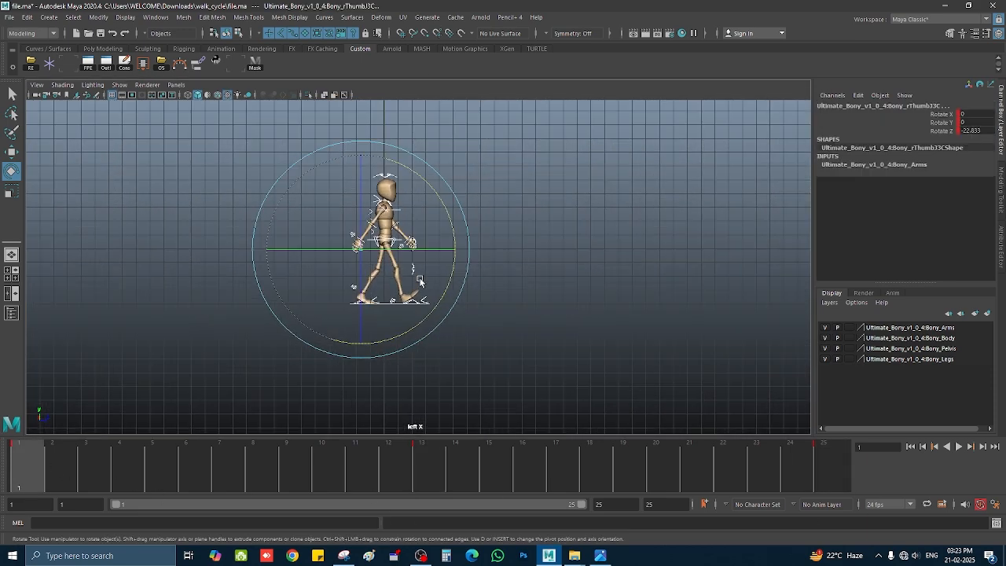
pyautogui.rightClick(30, 469)
pyautogui.click(58, 281)
pyautogui.click(833, 469)
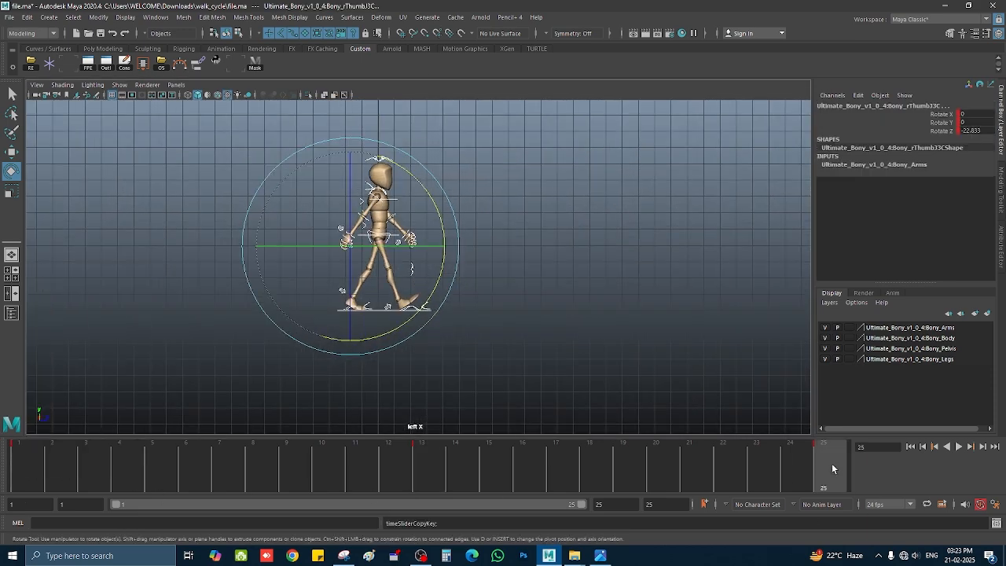
pyautogui.rightClick(833, 469)
pyautogui.click(767, 288)
# - Flip between frames 1 and 13 in the left view to compare the two contact poses
pyautogui.click(424, 463)
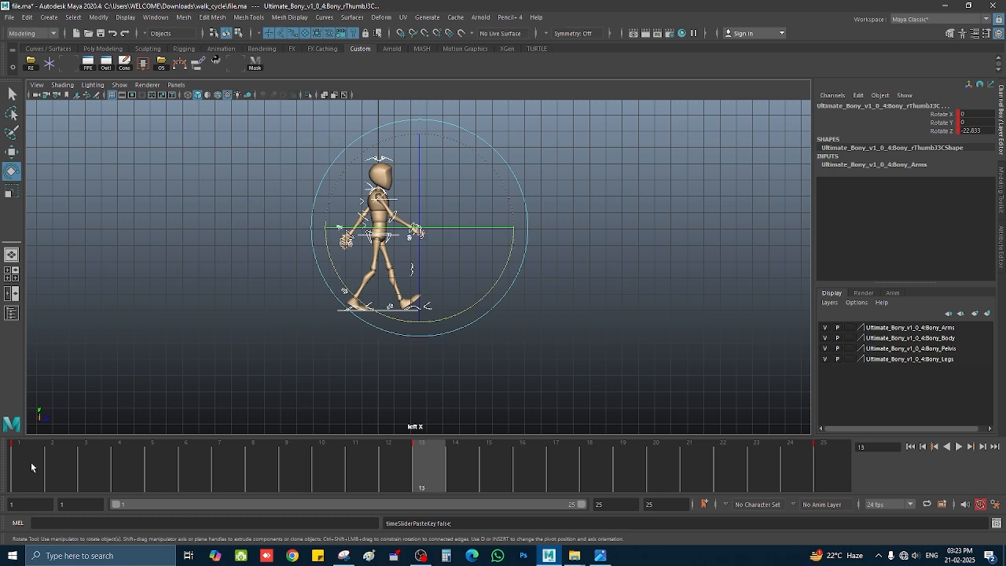
pyautogui.click(32, 466)
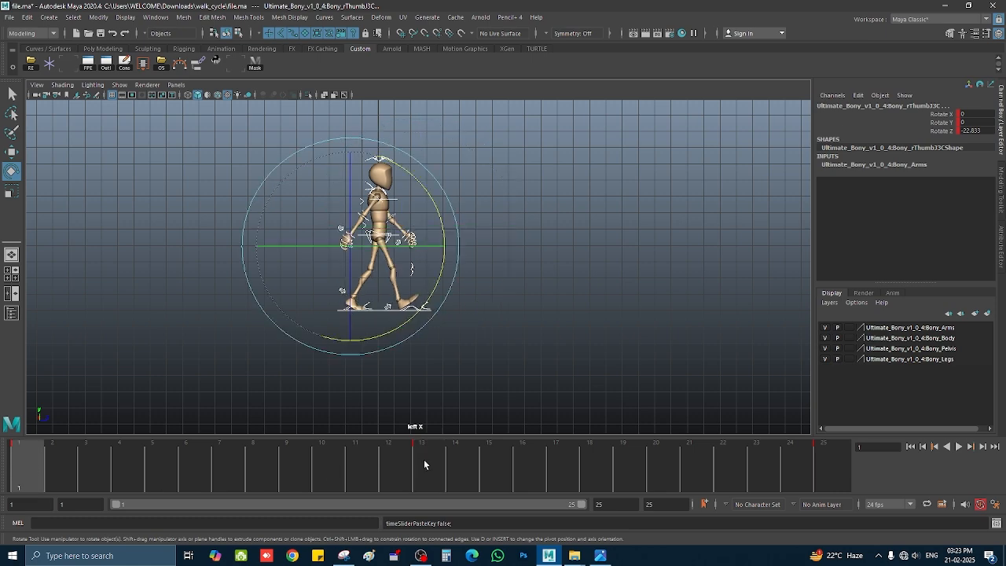
pyautogui.click(426, 465)
pyautogui.click(28, 468)
pyautogui.click(424, 467)
pyautogui.click(34, 468)
pyautogui.click(426, 470)
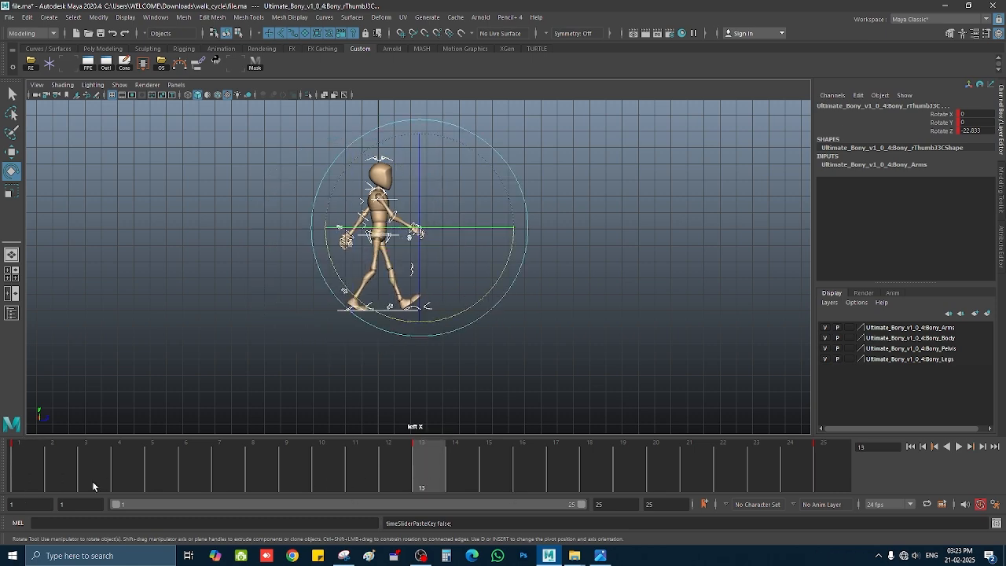
pyautogui.click(29, 462)
# - Move the trailing right foot farther back at frame 13 to a Translate Z of about -1.867, matching frame 1
pyautogui.scroll(5, 417, 346)
pyautogui.keyDown('alt'); pyautogui.moveTo(411, 356); pyautogui.dragTo(453, 308, button='middle'); pyautogui.keyUp('alt')
pyautogui.scroll(5, 464, 311)
pyautogui.click(502, 332)
pyautogui.click(425, 464)
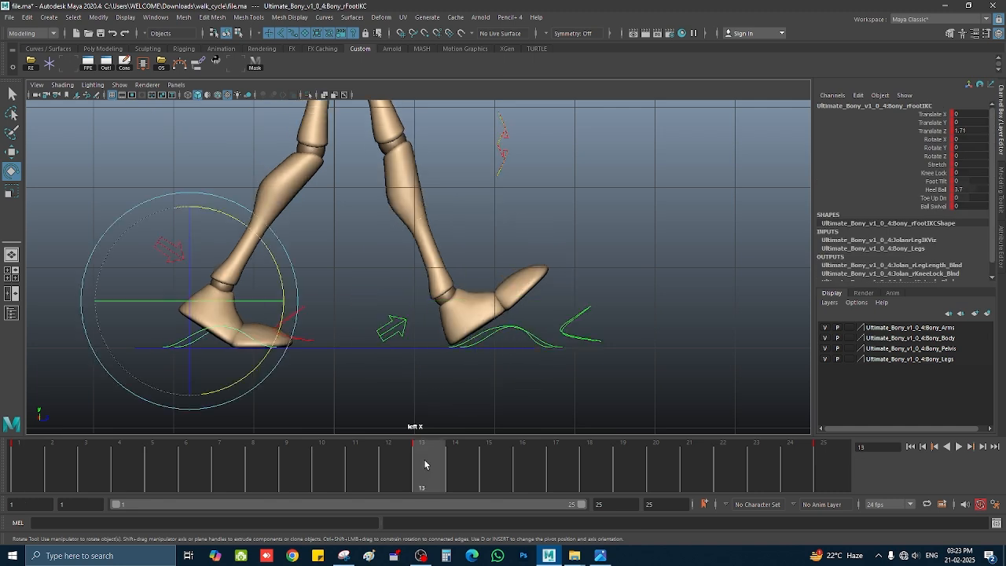
pyautogui.press('w')
pyautogui.click(32, 470)
pyautogui.click(436, 470)
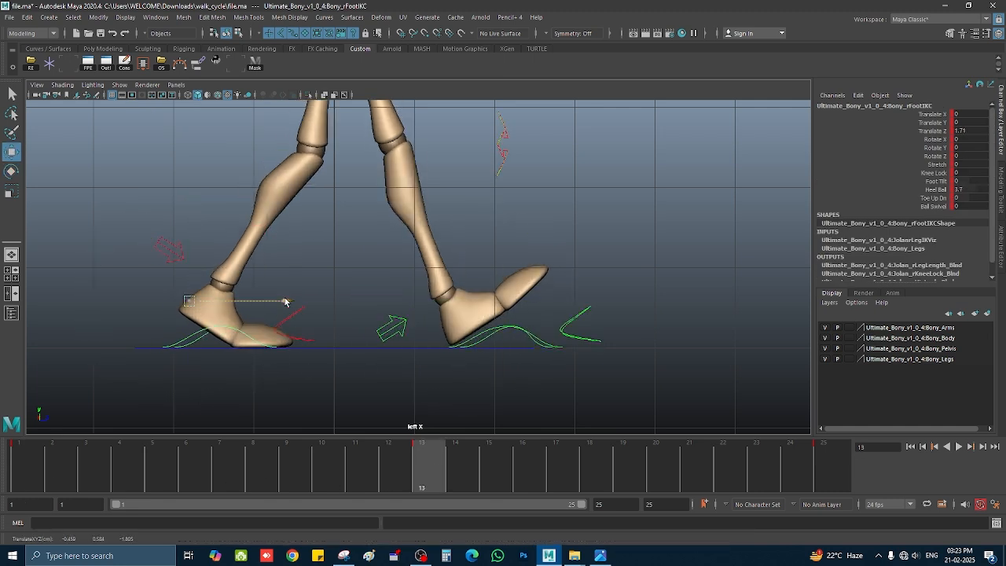
pyautogui.moveTo(285, 302); pyautogui.dragTo(278, 304)
pyautogui.click(30, 458)
pyautogui.click(431, 474)
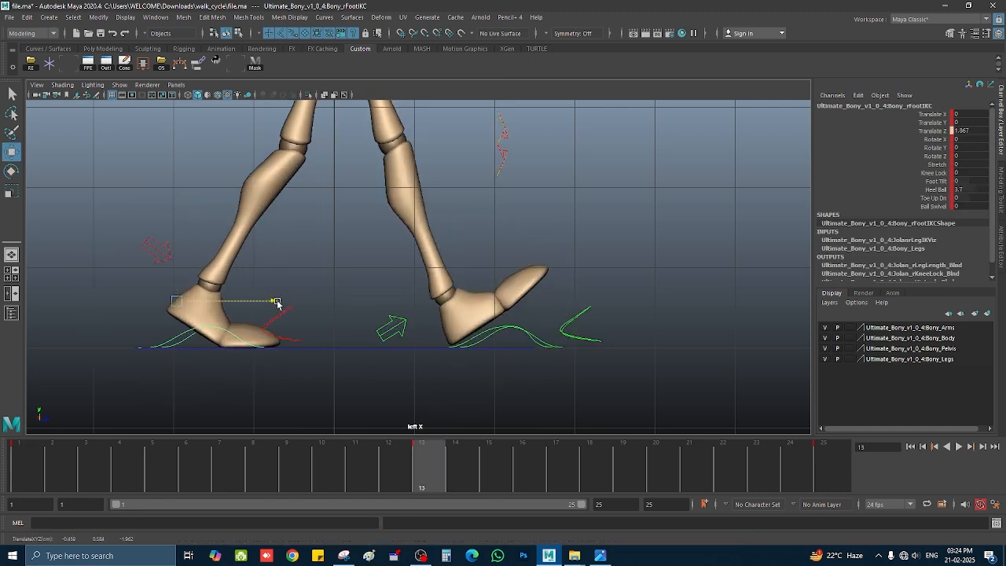
pyautogui.click(25, 458)
pyautogui.click(419, 478)
# - Pull the leading left foot back at frame 13 to a Translate Z of about 1.728, checking it against frame 1
pyautogui.click(517, 329)
pyautogui.click(31, 474)
pyautogui.click(432, 469)
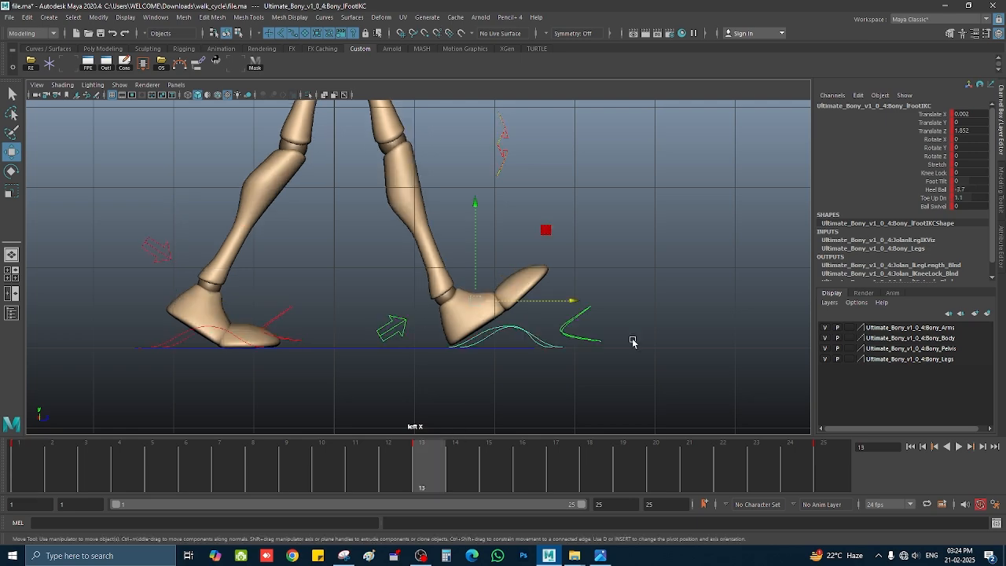
pyautogui.moveTo(574, 300); pyautogui.dragTo(560, 303)
pyautogui.click(29, 466)
pyautogui.click(423, 462)
pyautogui.click(32, 466)
pyautogui.click(423, 470)
pyautogui.click(33, 466)
# - Lower the forward right arm at frame 13 to a shoulder Rotate Y of about -24.725, comparing it with frame 1
pyautogui.scroll(-9, 409, 308)
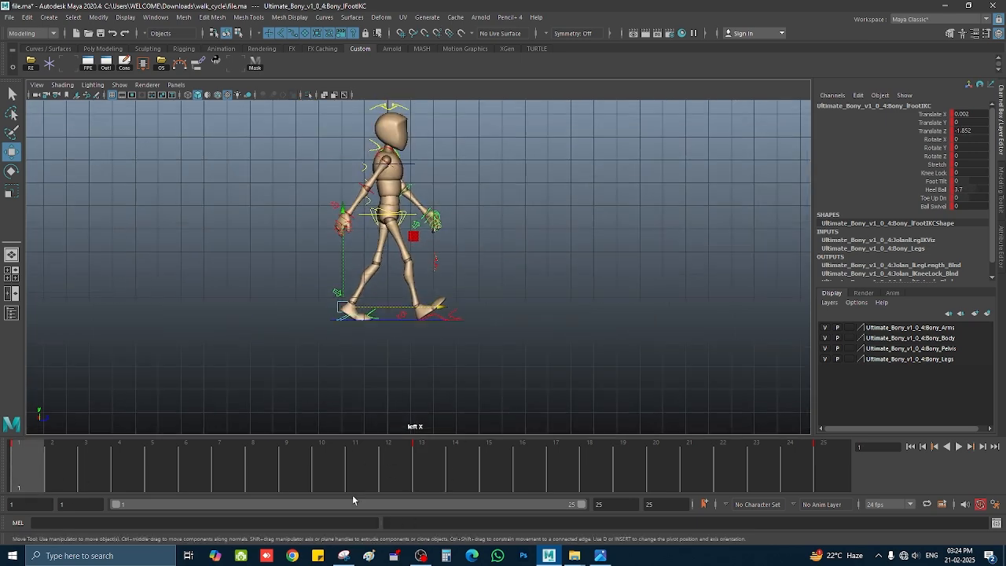
pyautogui.click(419, 449)
pyautogui.click(29, 458)
pyautogui.click(416, 482)
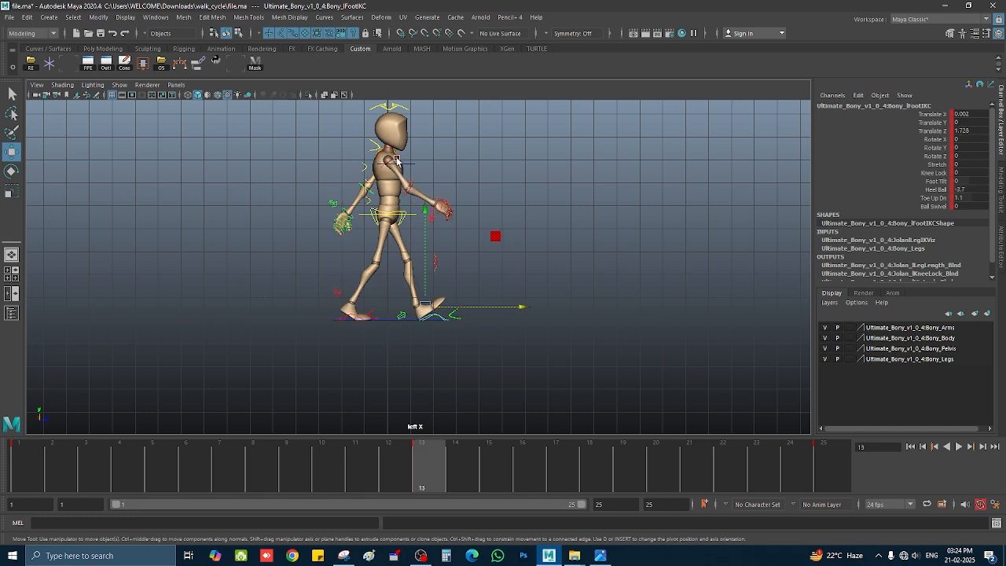
pyautogui.click(397, 160)
pyautogui.click(26, 463)
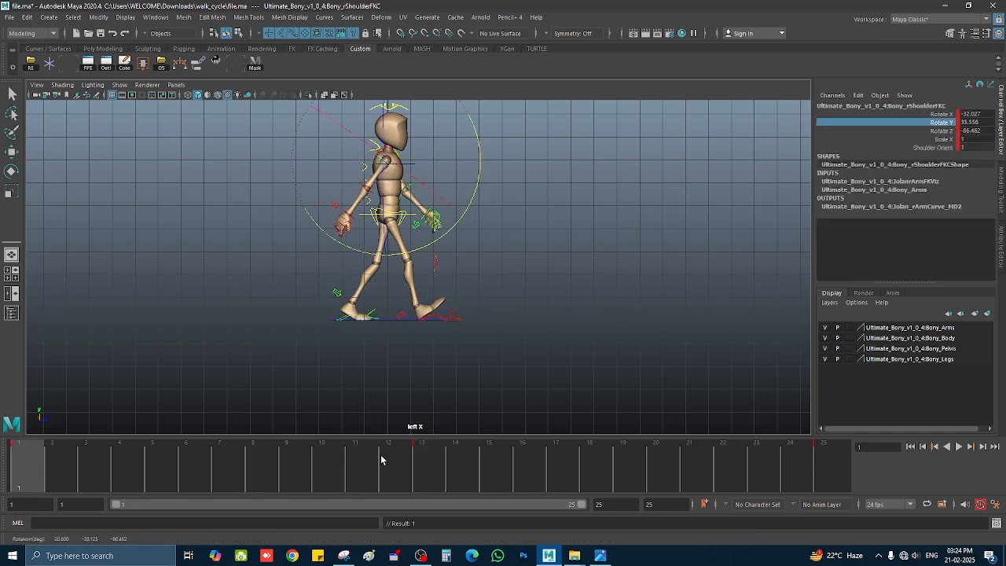
pyautogui.click(423, 456)
pyautogui.moveTo(446, 354); pyautogui.dragTo(458, 341, button='middle')
pyautogui.click(32, 456)
pyautogui.click(428, 469)
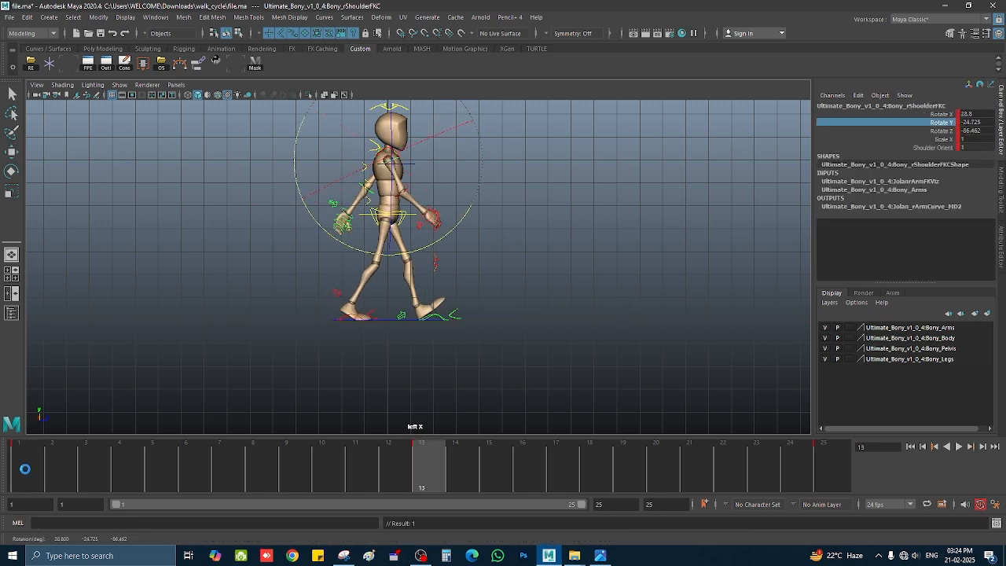
pyautogui.click(25, 469)
pyautogui.press('q')
pyautogui.click(427, 474)
# - Select all the rig controls, check frames 1 and 25, and play the walk cycle in the perspective view
pyautogui.press('space')
pyautogui.moveTo(692, 126); pyautogui.dragTo(440, 267)
pyautogui.click(25, 455)
pyautogui.click(826, 474)
pyautogui.press('space')
pyautogui.keyDown('alt'); pyautogui.moveTo(440, 268); pyautogui.dragTo(433, 357, button='right'); pyautogui.keyUp('alt')
pyautogui.keyDown('alt'); pyautogui.moveTo(433, 357); pyautogui.dragTo(437, 329, button='middle'); pyautogui.keyUp('alt')
pyautogui.hotkey('alt', 'v')
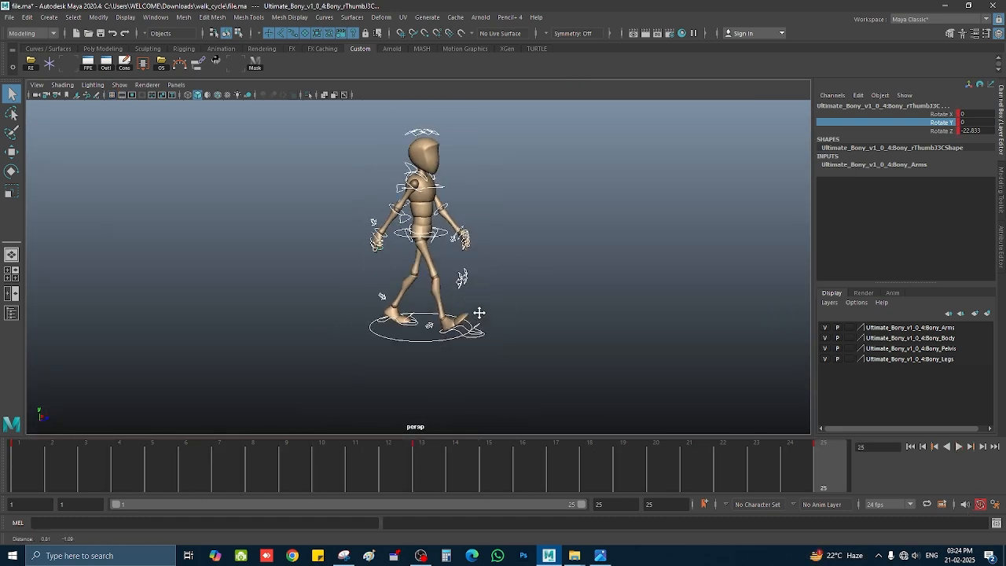
pyautogui.press('Escape')
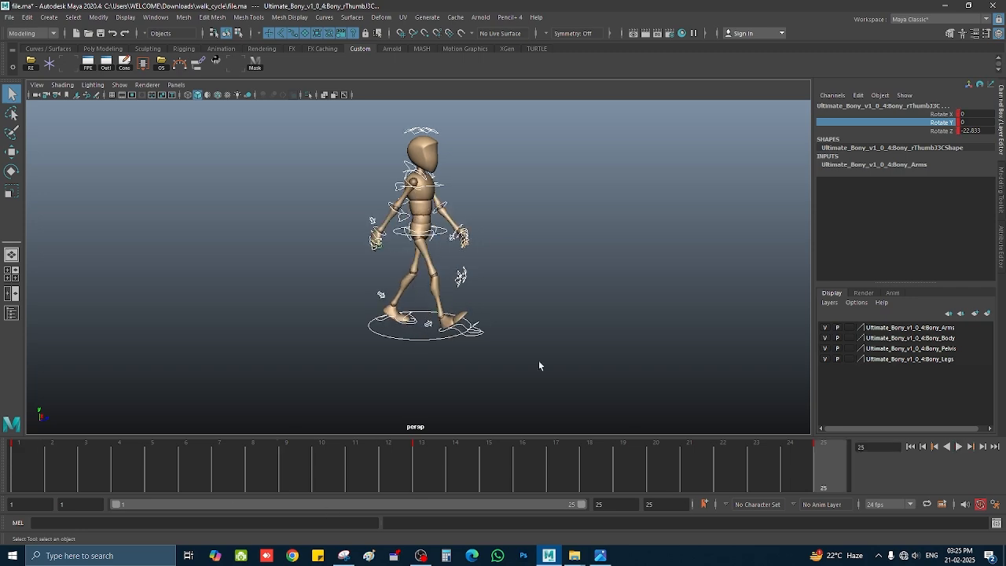
# - Set the head control's Head Orient to 0 and play back the walk cycle from the front
pyautogui.keyDown('alt'); pyautogui.moveTo(540, 364); pyautogui.dragTo(417, 368); pyautogui.keyUp('alt')
pyautogui.keyDown('alt'); pyautogui.moveTo(416, 368); pyautogui.dragTo(464, 353, button='right'); pyautogui.keyUp('alt')
pyautogui.keyDown('alt'); pyautogui.moveTo(464, 299); pyautogui.dragTo(460, 361, button='middle'); pyautogui.keyUp('alt')
pyautogui.click(425, 145)
pyautogui.click(936, 139)
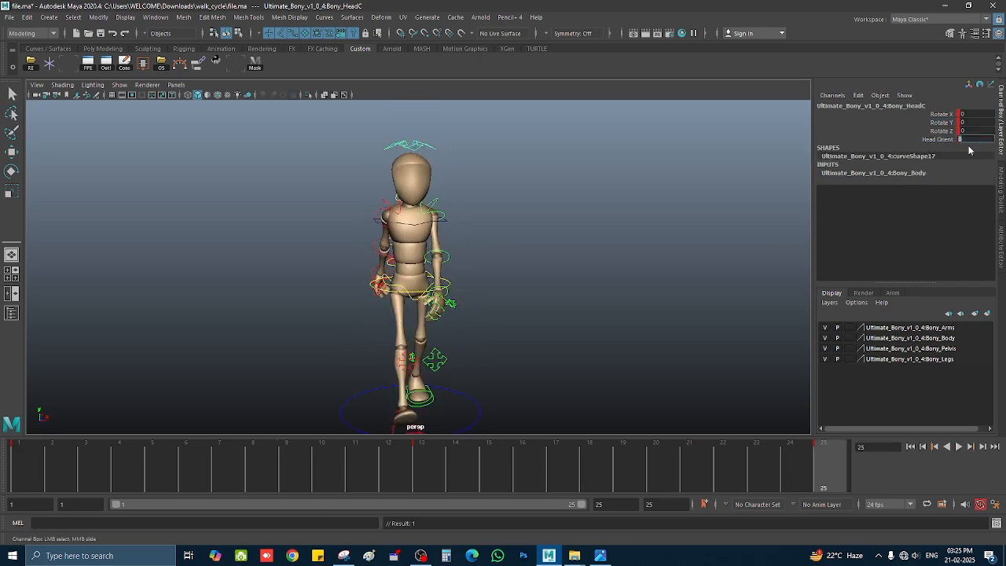
pyautogui.hotkey('alt', 'v')
pyautogui.hotkey('alt', 'v')
pyautogui.press('Escape')
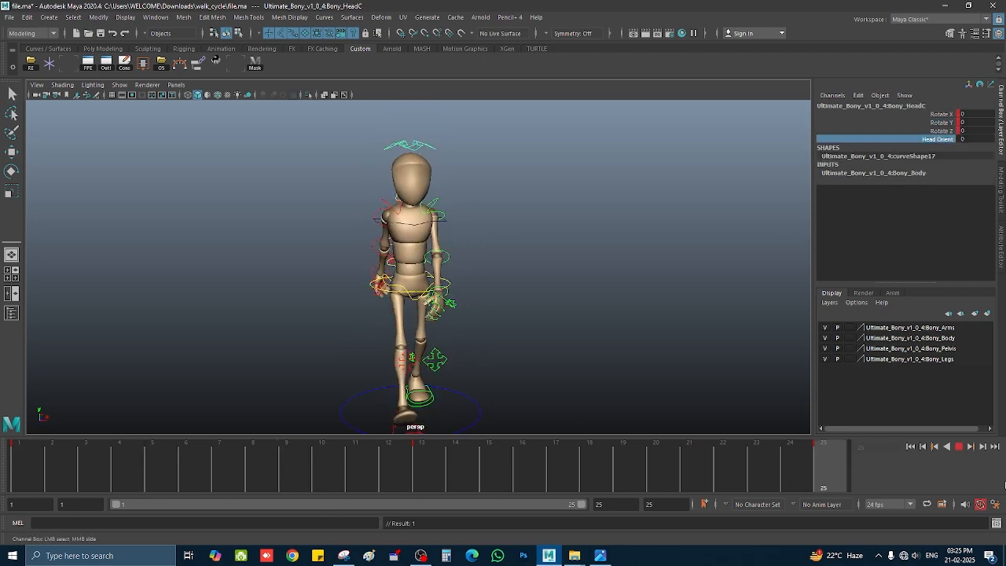
pyautogui.hotkey('alt', 'v')
pyautogui.press('Escape')
pyautogui.click(744, 402)
# - Raise the left foot at frame 7 to a Translate Y of about 0.834, following the passing pose in the walk-cycle reference
pyautogui.click(343, 555)
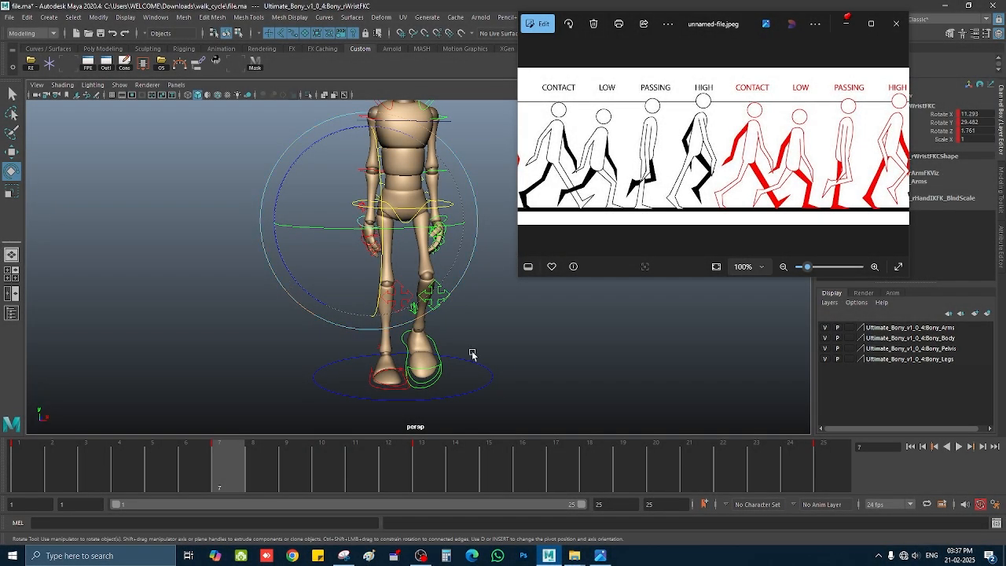
pyautogui.keyDown('alt'); pyautogui.moveTo(472, 355); pyautogui.dragTo(464, 330); pyautogui.keyUp('alt')
pyautogui.scroll(-3, 512, 343)
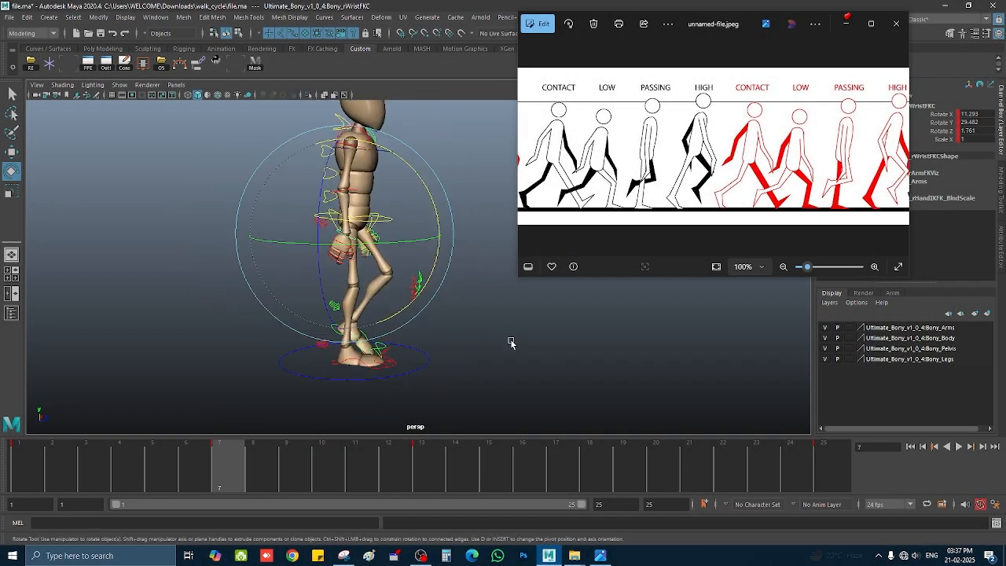
pyautogui.scroll(3, 496, 362)
pyautogui.click(313, 338)
pyautogui.press('w')
pyautogui.press('space')
pyautogui.moveTo(313, 339); pyautogui.dragTo(242, 350)
pyautogui.scroll(2, 320, 240)
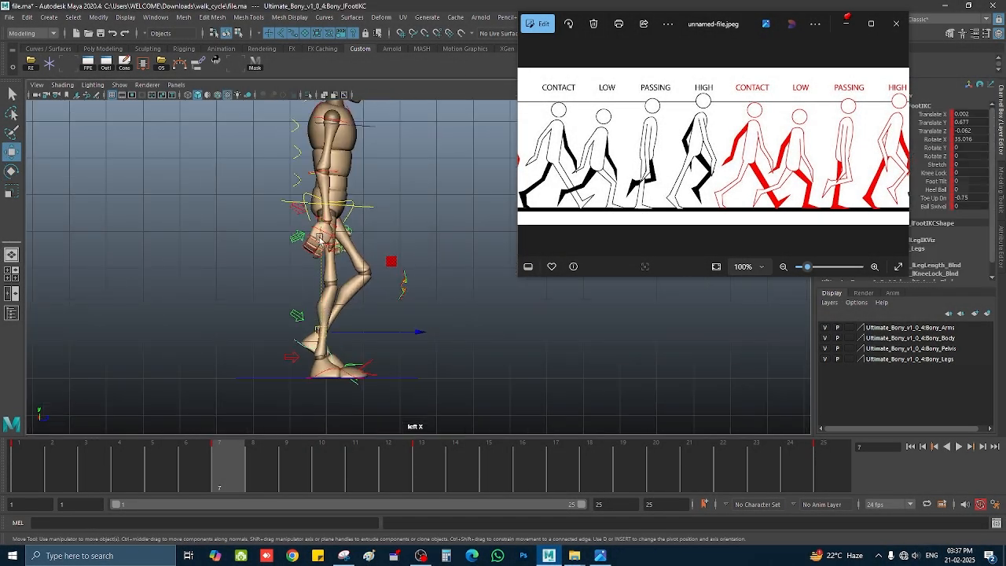
pyautogui.press('space')
pyautogui.press('space')
# - Tilt the main hip control at frame 7 to a Rotate Z of about 7.422
pyautogui.keyDown('alt'); pyautogui.moveTo(368, 245); pyautogui.dragTo(327, 242); pyautogui.keyUp('alt')
pyautogui.click(329, 231)
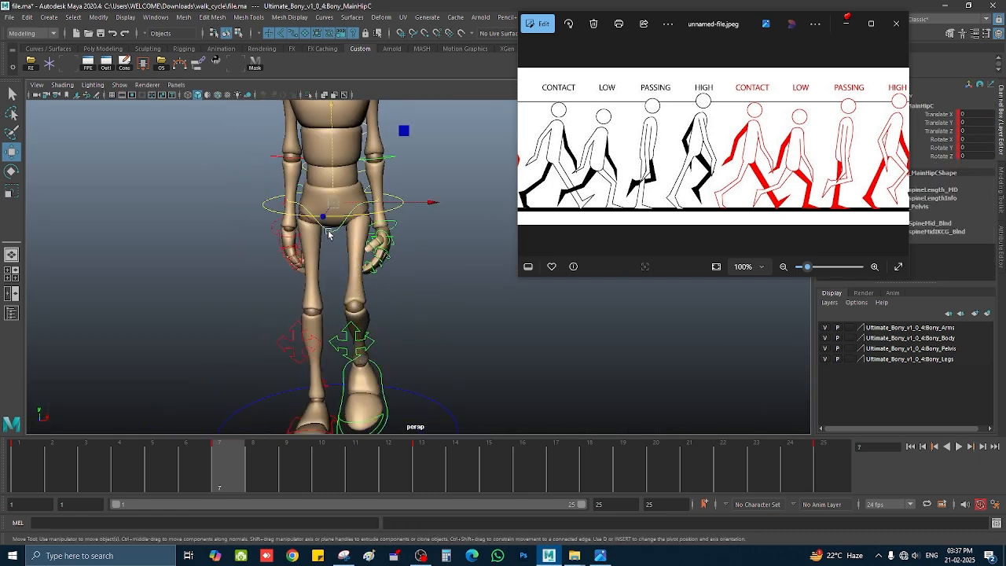
pyautogui.scroll(3, 436, 345)
pyautogui.keyDown('alt'); pyautogui.moveTo(436, 344); pyautogui.dragTo(470, 392); pyautogui.keyUp('alt')
pyautogui.hotkey('ctrl', 'z')
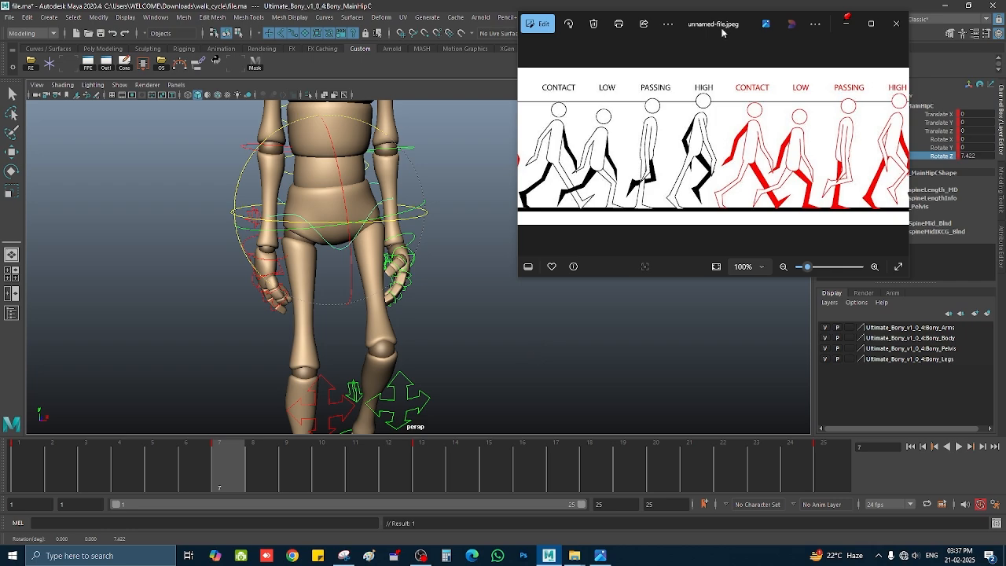
pyautogui.moveTo(722, 32)
pyautogui.mouseDown()
pyautogui.moveTo(662, 30)
pyautogui.moveTo(725, 30)
pyautogui.mouseUp()
pyautogui.keyDown('alt'); pyautogui.moveTo(405, 346); pyautogui.dragTo(205, 315); pyautogui.keyUp('alt')
pyautogui.hotkey('ctrl', 'z')
# - Inspect the passing pose at frame 7 against the annotated walk-cycle chart and scrub through the first half of the cycle
pyautogui.scroll(-5, 434, 346)
pyautogui.scroll(5, 434, 346)
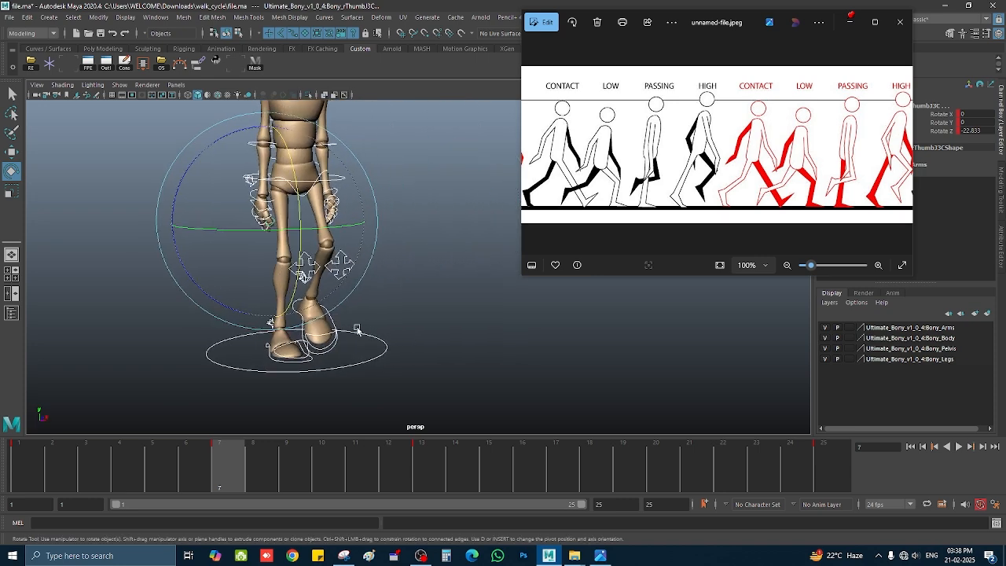
pyautogui.click(469, 294)
pyautogui.keyDown('alt'); pyautogui.moveTo(470, 294); pyautogui.dragTo(338, 334); pyautogui.keyUp('alt')
pyautogui.click(344, 556)
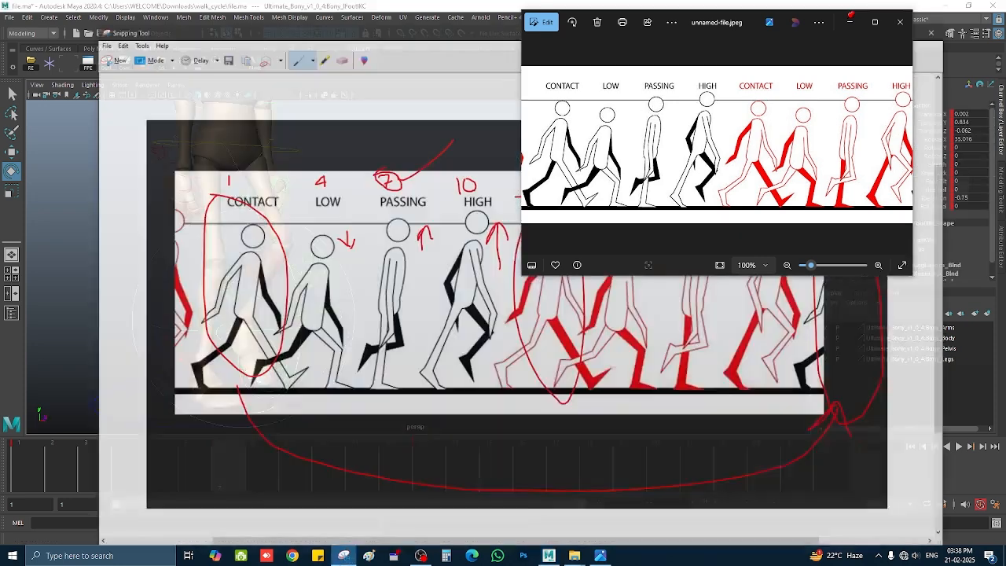
pyautogui.click(905, 9)
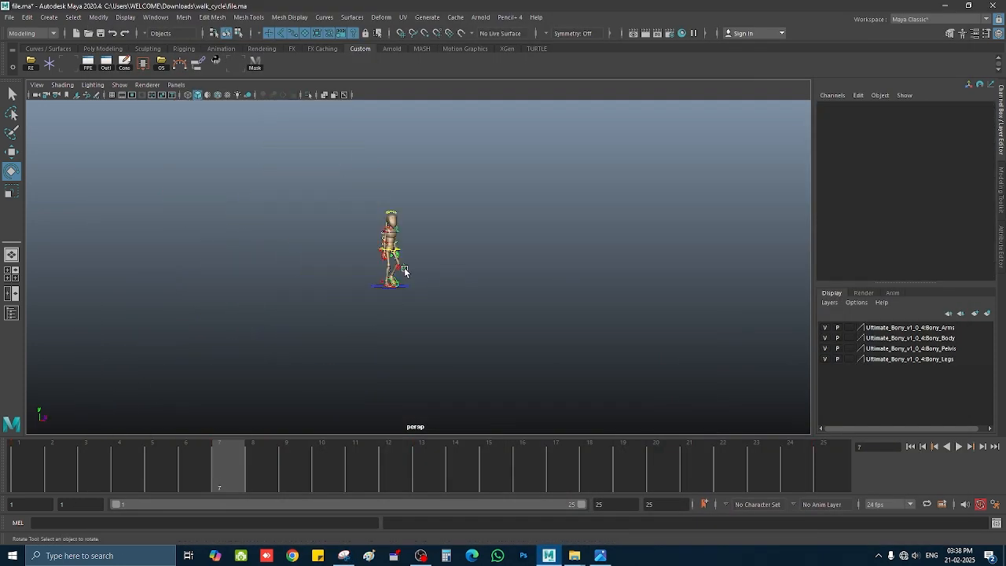
pyautogui.click(409, 340)
pyautogui.scroll(5, 408, 340)
pyautogui.moveTo(79, 472); pyautogui.dragTo(389, 472)
# - Set the left foot's Toe Up Dn to 0 at frame 19, following the passing pose in the annotated walk-cycle chart
pyautogui.click(344, 556)
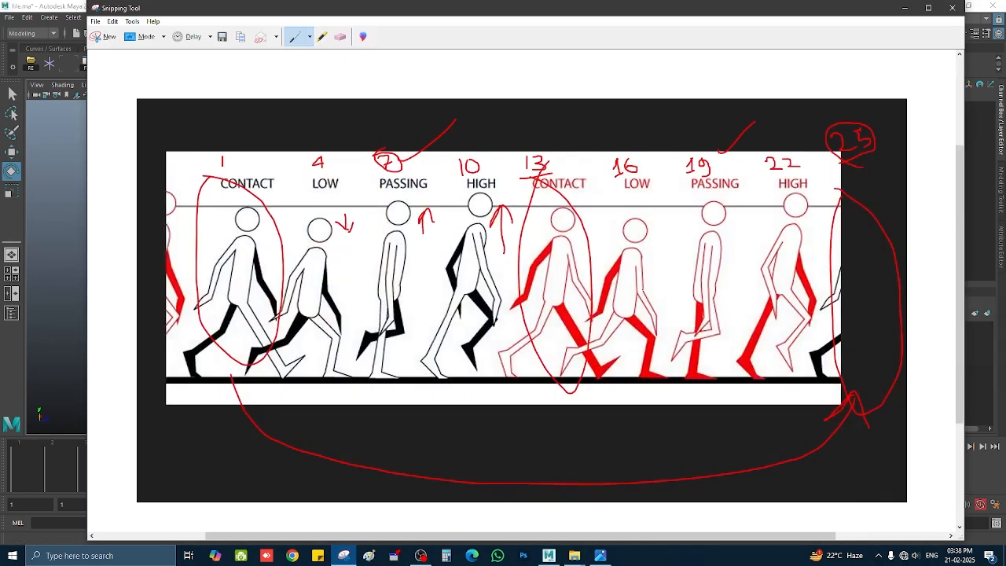
pyautogui.click(905, 10)
pyautogui.moveTo(246, 449); pyautogui.dragTo(220, 464)
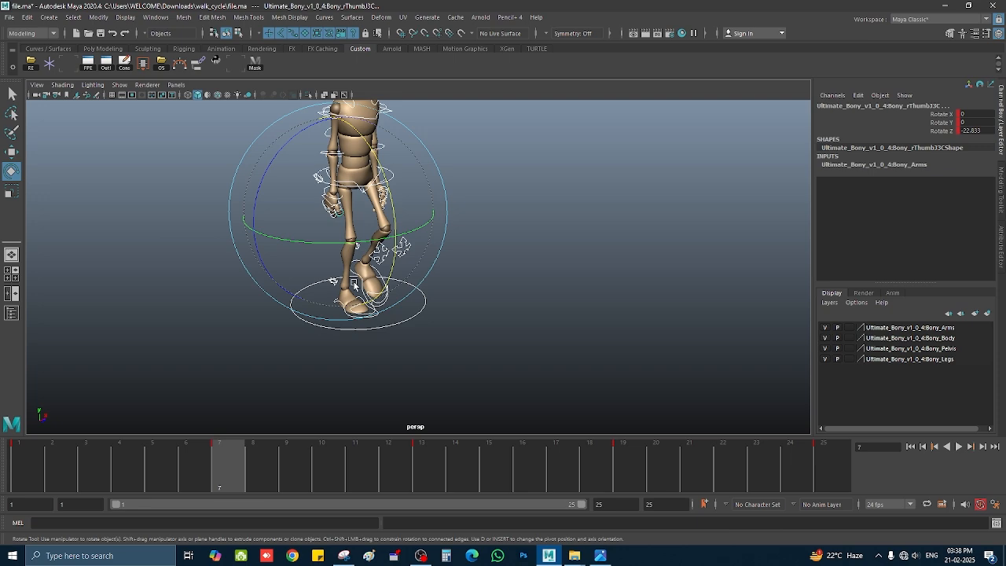
pyautogui.click(625, 464)
pyautogui.keyDown('alt'); pyautogui.moveTo(551, 314); pyautogui.dragTo(441, 283); pyautogui.keyUp('alt')
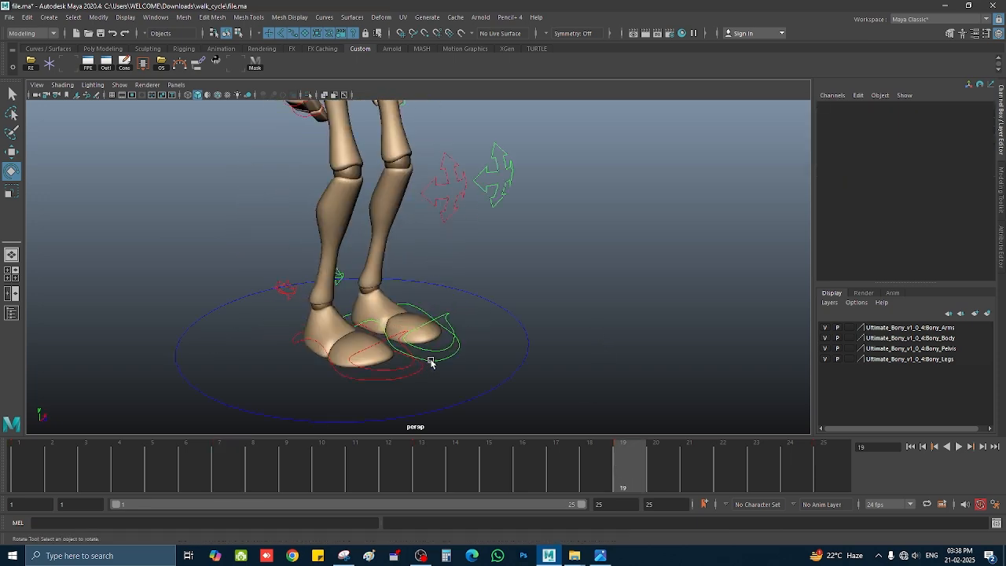
pyautogui.click(454, 330)
pyautogui.doubleClick(972, 199)
pyautogui.keyDown('alt'); pyautogui.moveTo(557, 316); pyautogui.dragTo(408, 283); pyautogui.keyUp('alt')
# - Raise the root control at frame 19 to a Translate Y of -0.02, using frame 7 as the guide
pyautogui.click(358, 290)
pyautogui.press('w')
pyautogui.keyDown('alt'); pyautogui.moveTo(392, 199); pyautogui.dragTo(406, 259, button='middle'); pyautogui.keyUp('alt')
pyautogui.click(444, 167)
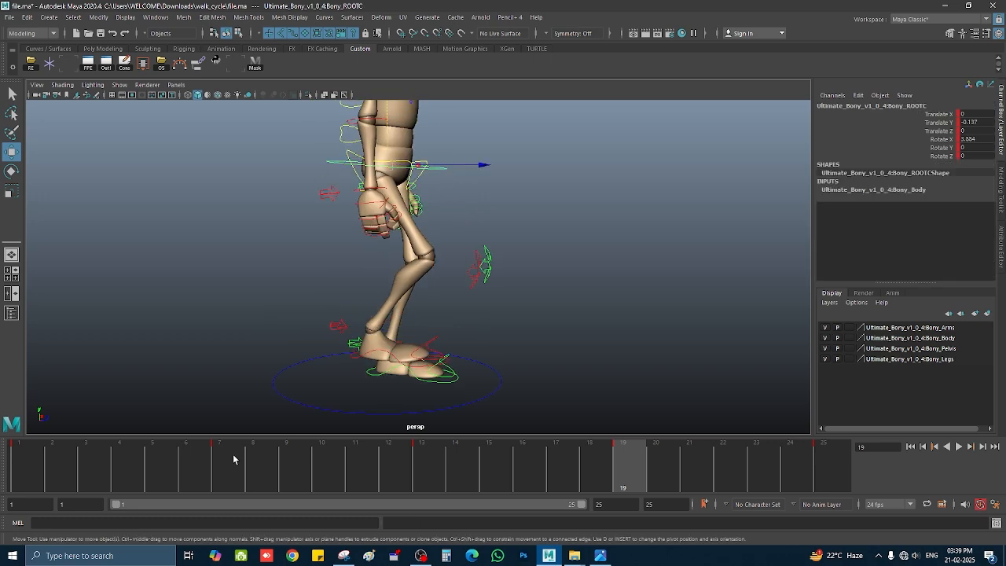
pyautogui.click(233, 454)
pyautogui.click(633, 463)
pyautogui.keyDown('alt'); pyautogui.moveTo(503, 259); pyautogui.dragTo(460, 276); pyautogui.keyUp('alt')
pyautogui.keyDown('alt'); pyautogui.moveTo(459, 277); pyautogui.dragTo(456, 161, button='middle'); pyautogui.keyUp('alt')
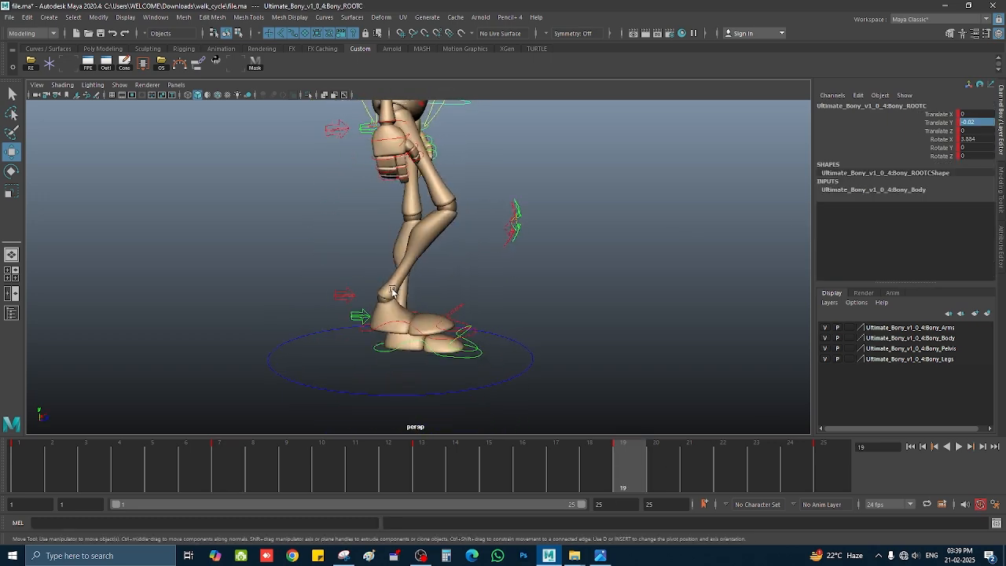
pyautogui.keyDown('alt'); pyautogui.moveTo(456, 161); pyautogui.dragTo(475, 165); pyautogui.keyUp('alt')
# - Try to shift the left foot along its Translate X at frame 19
pyautogui.click(445, 359)
pyautogui.click(936, 133)
pyautogui.click(927, 115)
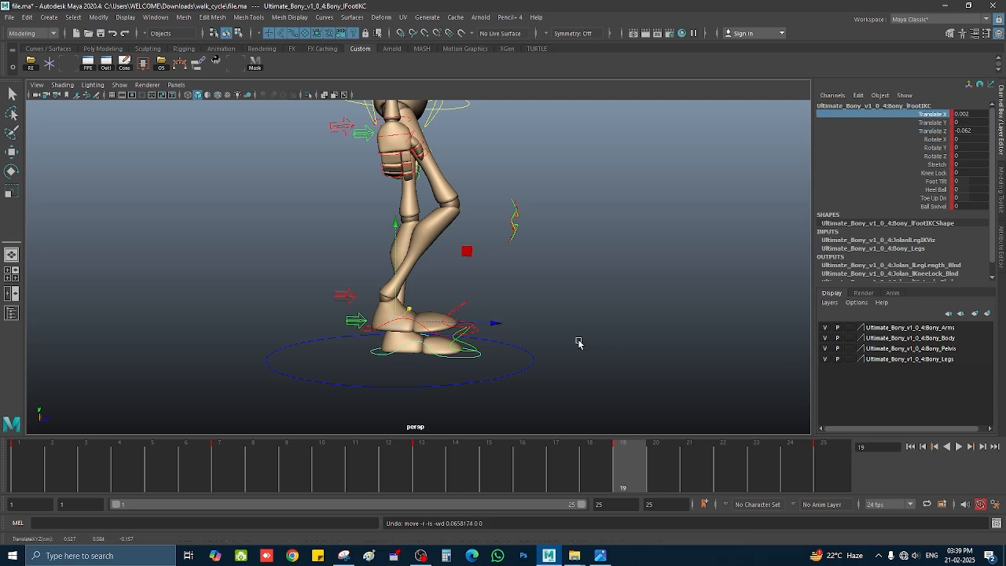
# - Tilt the right foot at frame 19 to a Rotate X of about 34.182 and bend its toes to a Toe Up Dn of -1.25
pyautogui.keyDown('alt'); pyautogui.moveTo(577, 342); pyautogui.dragTo(361, 346); pyautogui.keyUp('alt')
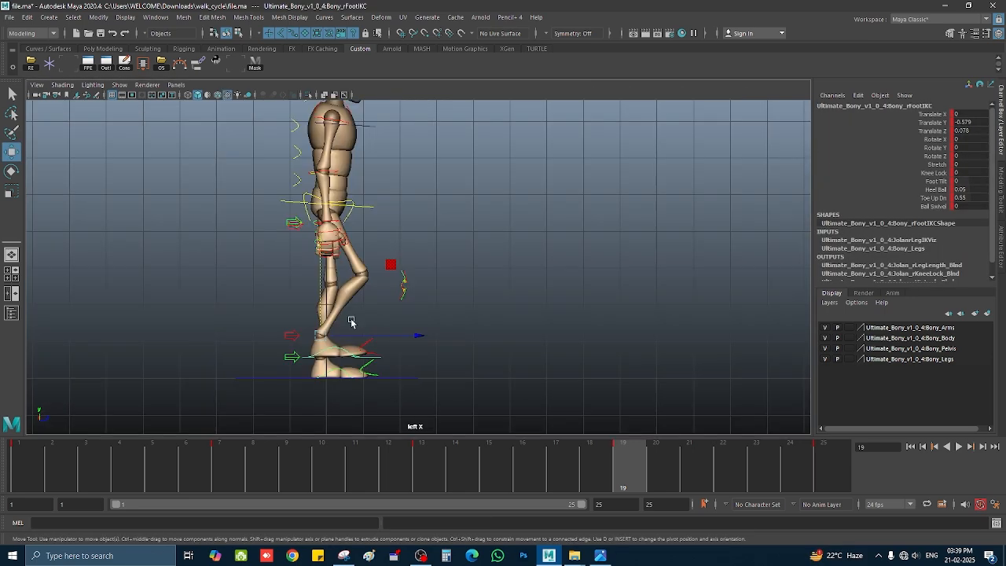
pyautogui.press('e')
pyautogui.click(912, 198)
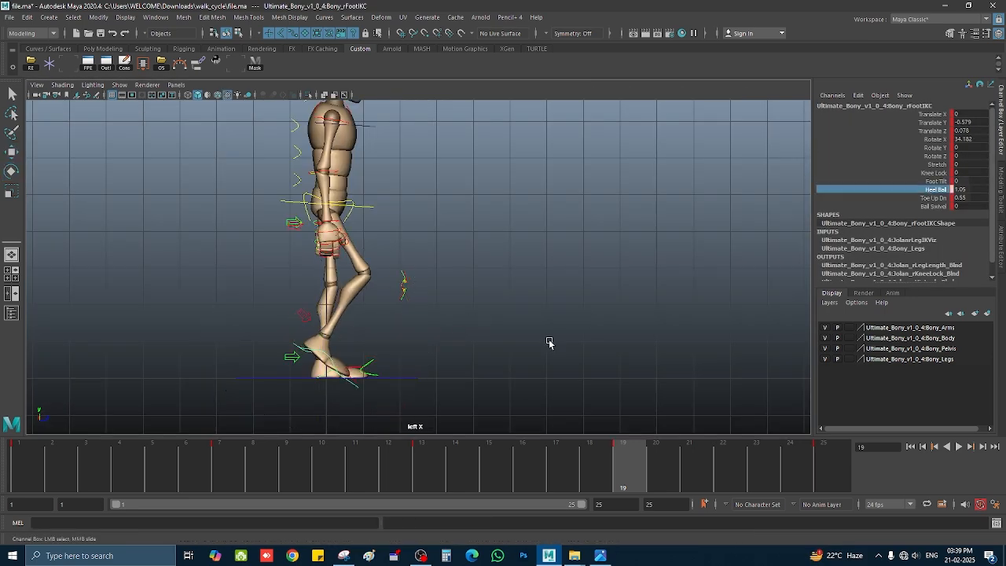
pyautogui.moveTo(550, 344); pyautogui.dragTo(609, 337, button='middle')
# - Lift the right foot at frame 19 to a Translate Y of about -0.728 and key it, comparing with frame 7 from the side
pyautogui.press('w')
pyautogui.moveTo(320, 307); pyautogui.dragTo(320, 300)
pyautogui.press('s')
pyautogui.click(223, 469)
pyautogui.keyDown('alt'); pyautogui.moveTo(353, 342); pyautogui.dragTo(446, 264, button='middle'); pyautogui.keyUp('alt')
pyautogui.scroll(3, 446, 264)
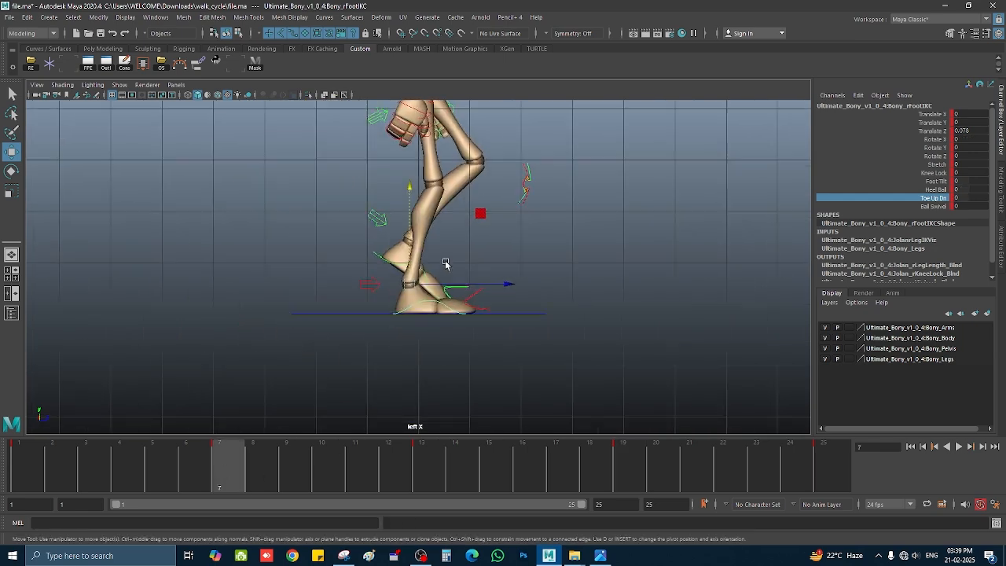
pyautogui.scroll(3, 445, 264)
pyautogui.click(623, 469)
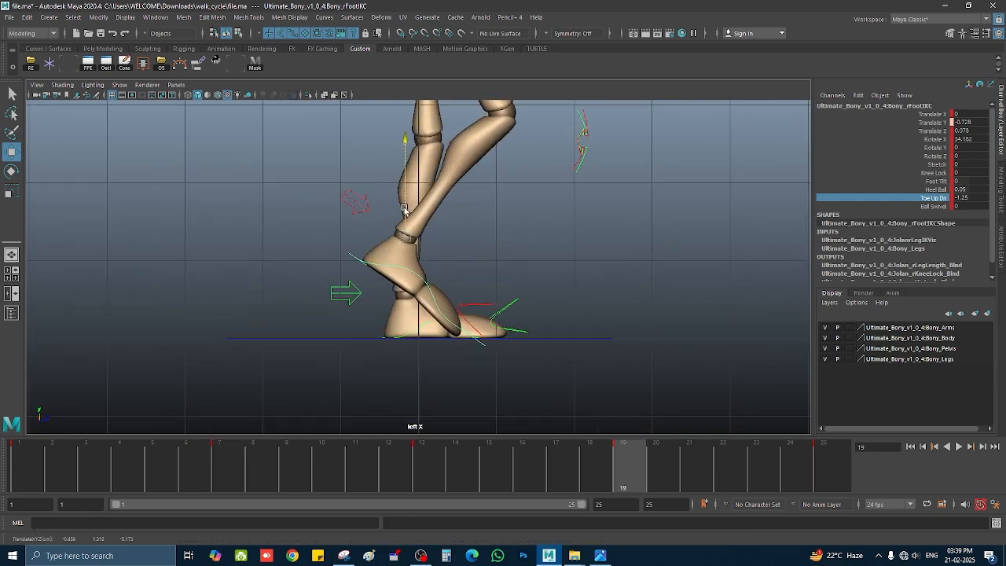
# - Check the foot lift against frame 7 from both sides and raise the right foot at frame 19 to a Translate Y of about -0.864
pyautogui.press('space')
pyautogui.press('space')
pyautogui.scroll(5, 461, 249)
pyautogui.keyDown('alt'); pyautogui.moveTo(436, 367); pyautogui.dragTo(445, 279, button='middle'); pyautogui.keyUp('alt')
pyautogui.scroll(5, 462, 248)
pyautogui.press('space')
pyautogui.press('space')
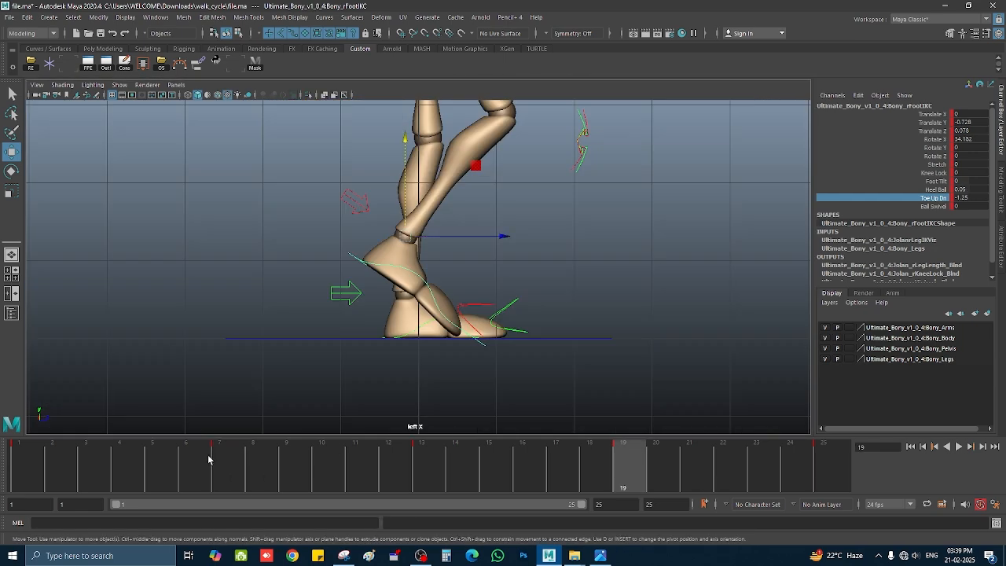
pyautogui.click(220, 465)
pyautogui.press('space')
pyautogui.press('space')
pyautogui.click(621, 459)
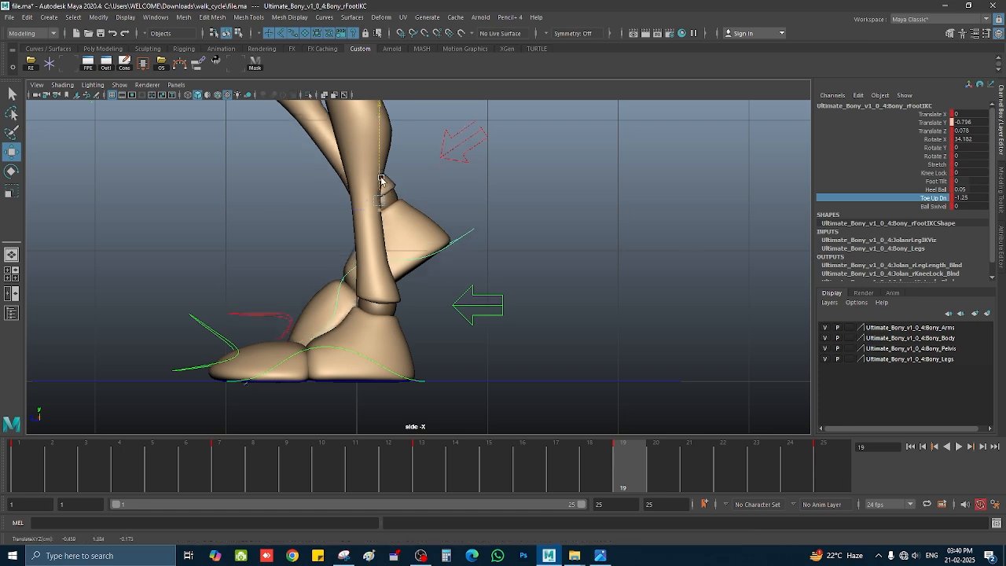
pyautogui.scroll(-10, 441, 315)
pyautogui.keyDown('alt'); pyautogui.moveTo(434, 228); pyautogui.dragTo(432, 285, button='middle'); pyautogui.keyUp('alt')
pyautogui.scroll(2, 431, 284)
pyautogui.press('space')
pyautogui.press('space')
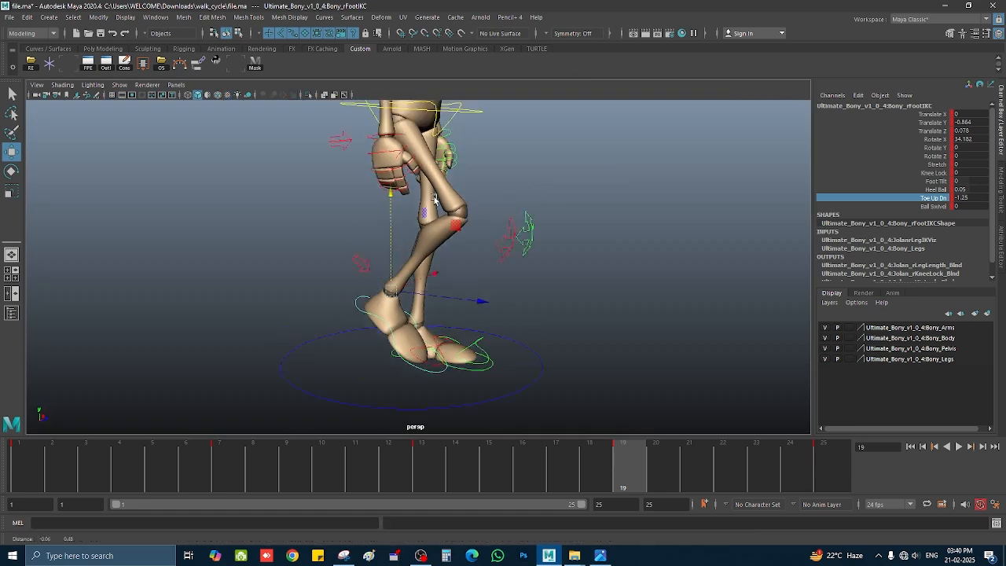
# - Rotate the left wrist at frame 19 to about 12.762 in X, 18.011 in Y and 12.16 in Z
pyautogui.keyDown('alt'); pyautogui.moveTo(440, 224); pyautogui.dragTo(444, 327, button='middle'); pyautogui.keyUp('alt')
pyautogui.click(430, 272)
pyautogui.moveTo(455, 462); pyautogui.dragTo(625, 459)
pyautogui.press('e')
pyautogui.moveTo(493, 229); pyautogui.dragTo(472, 192)
pyautogui.keyDown('alt'); pyautogui.moveTo(475, 228); pyautogui.dragTo(511, 272); pyautogui.keyUp('alt')
pyautogui.click(603, 266)
pyautogui.scroll(3, 511, 272)
pyautogui.click(444, 247)
pyautogui.moveTo(609, 476); pyautogui.dragTo(627, 464)
pyautogui.keyDown('alt'); pyautogui.moveTo(534, 315); pyautogui.dragTo(621, 310); pyautogui.keyUp('alt')
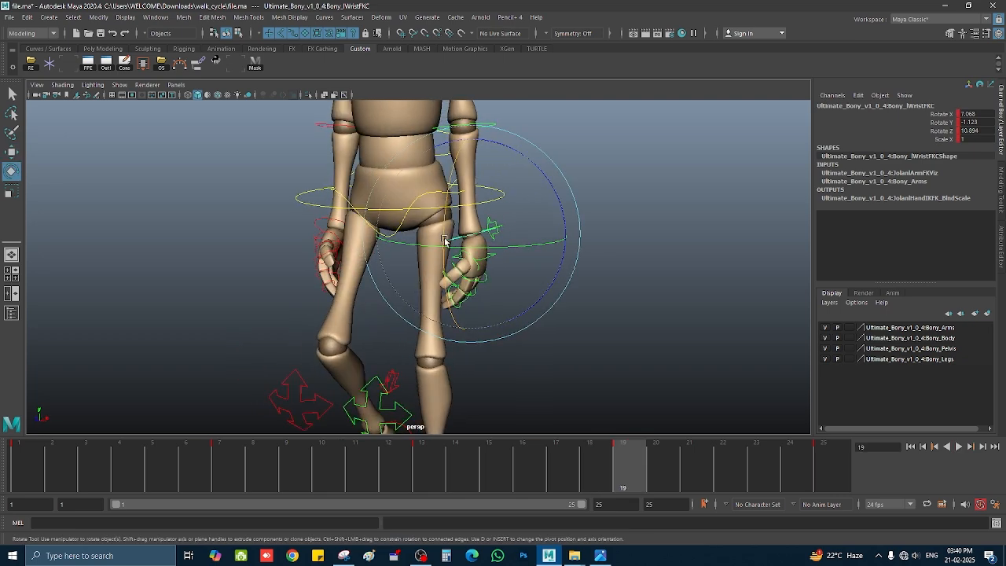
pyautogui.moveTo(446, 240); pyautogui.dragTo(450, 267)
# - Scrub through the second half of the cycle from several angles to check the passing pose at frame 19
pyautogui.scroll(-5, 649, 309)
pyautogui.moveTo(613, 464); pyautogui.dragTo(798, 464)
pyautogui.moveTo(621, 240)
pyautogui.keyDown('alt'); pyautogui.mouseDown()
pyautogui.moveTo(532, 240)
pyautogui.moveTo(613, 252)
pyautogui.mouseUp(); pyautogui.keyUp('alt')
pyautogui.moveTo(574, 464); pyautogui.dragTo(627, 462)
pyautogui.keyDown('alt'); pyautogui.moveTo(629, 364); pyautogui.dragTo(431, 371); pyautogui.keyUp('alt')
pyautogui.moveTo(425, 465); pyautogui.dragTo(626, 465)
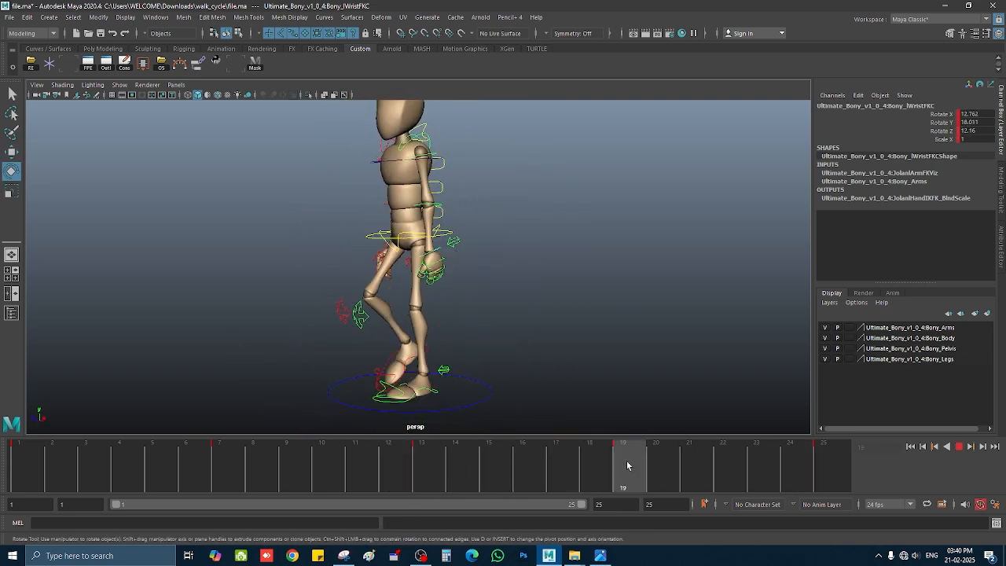
pyautogui.keyDown('alt'); pyautogui.moveTo(346, 236); pyautogui.dragTo(509, 224); pyautogui.keyUp('alt')
pyautogui.keyDown('alt'); pyautogui.moveTo(509, 223); pyautogui.dragTo(507, 239, button='middle'); pyautogui.keyUp('alt')
pyautogui.click(507, 239)
# - Set the main hip control's Rotate Z at frame 19 to -7.422, mirroring the hip tilt of frame 7
pyautogui.scroll(5, 440, 272)
pyautogui.click(414, 280)
pyautogui.scroll(-4, 408, 291)
pyautogui.click(229, 463)
pyautogui.scroll(3, 472, 346)
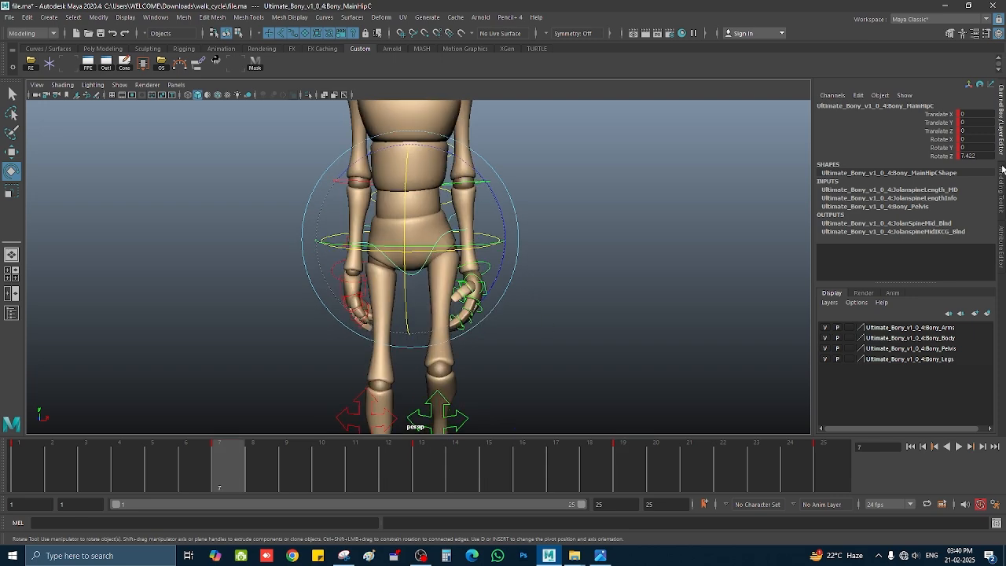
pyautogui.click(630, 464)
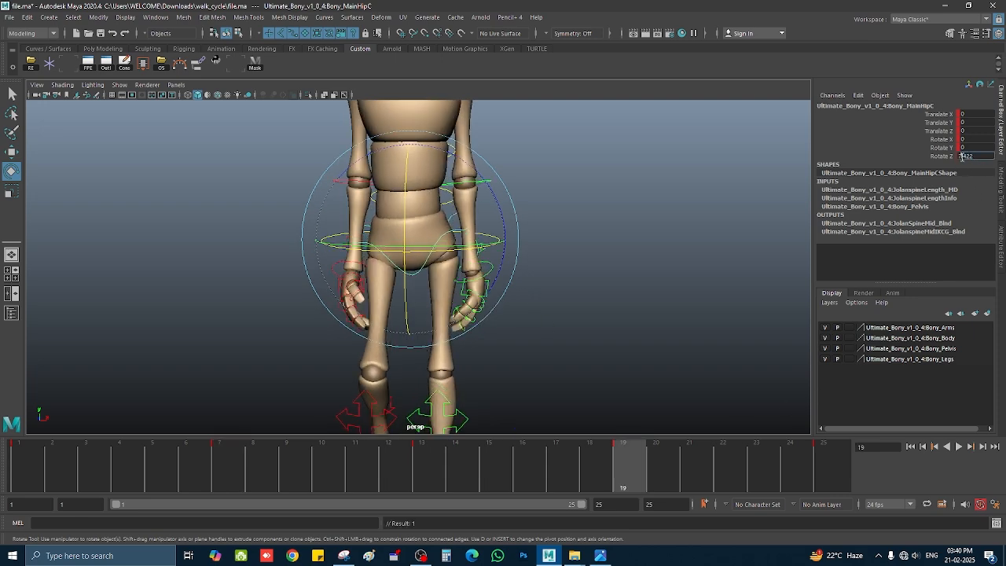
pyautogui.write('-')
pyautogui.press('Return')
pyautogui.click(578, 284)
pyautogui.scroll(-6, 445, 279)
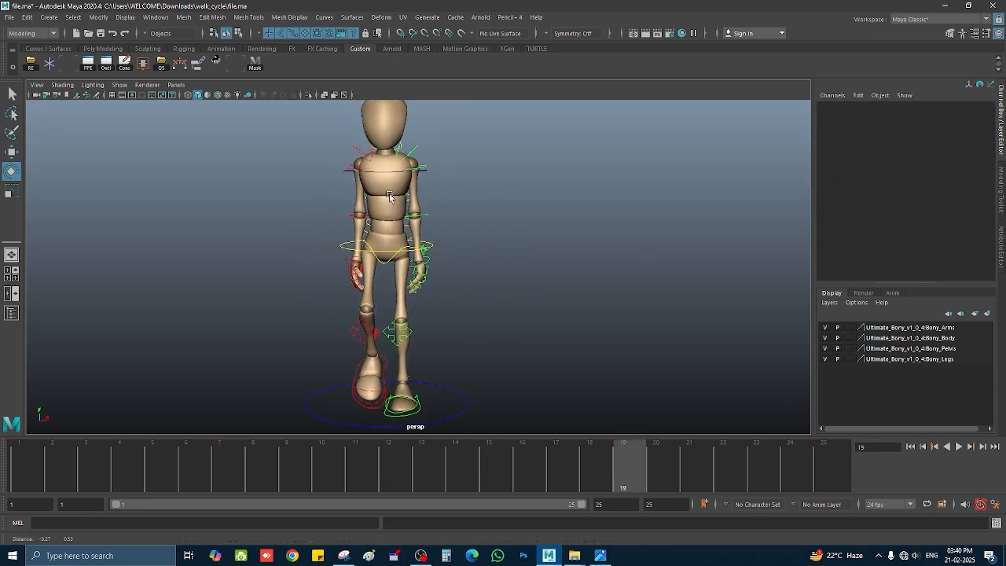
# - Try turning the main hip control about its Rotate Y at frame 19
pyautogui.click(388, 268)
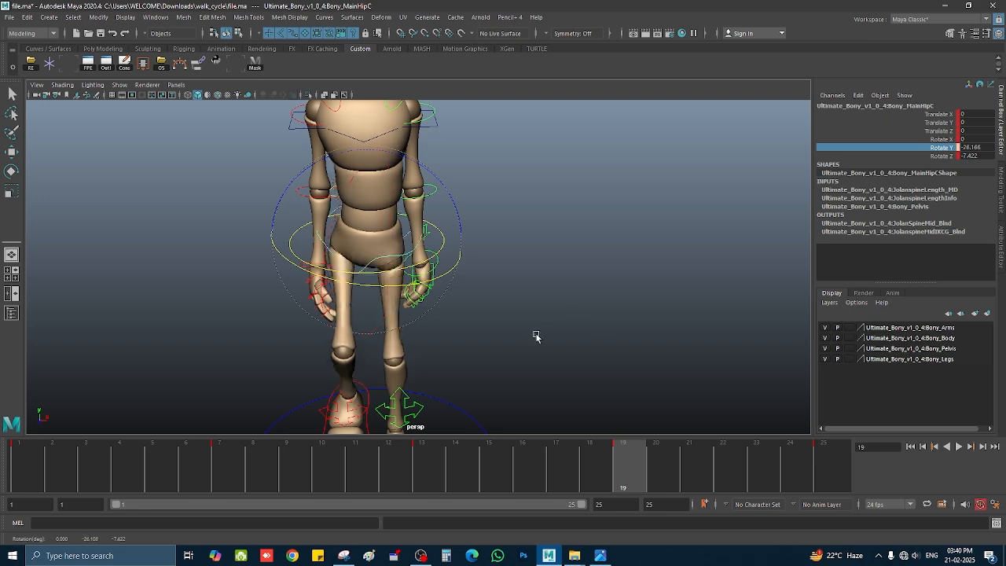
pyautogui.keyDown('alt'); pyautogui.moveTo(530, 386); pyautogui.dragTo(588, 324); pyautogui.keyUp('alt')
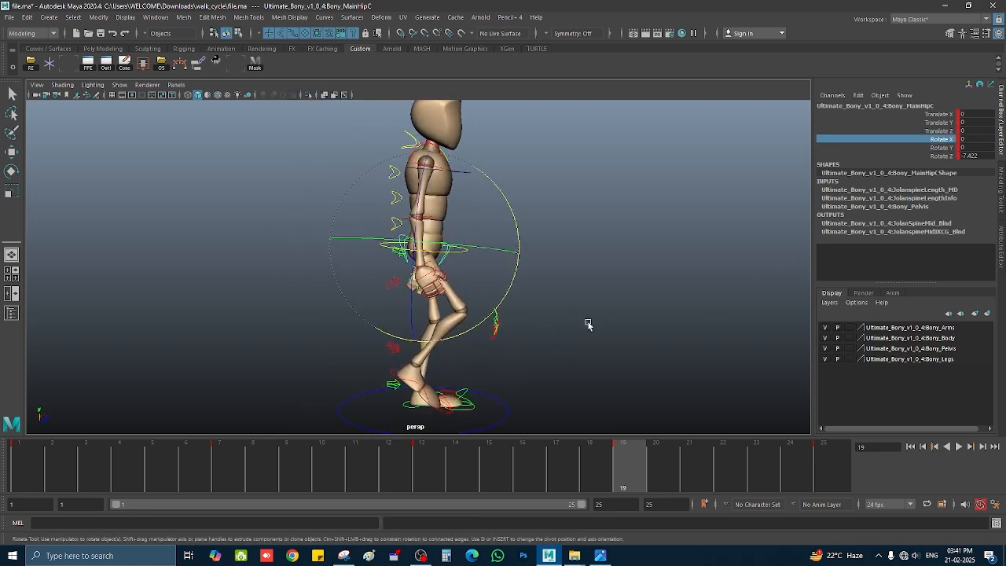
# - Scrub to frame 25 and play back the full walk cycle from the front and side
pyautogui.moveTo(495, 464); pyautogui.dragTo(830, 465)
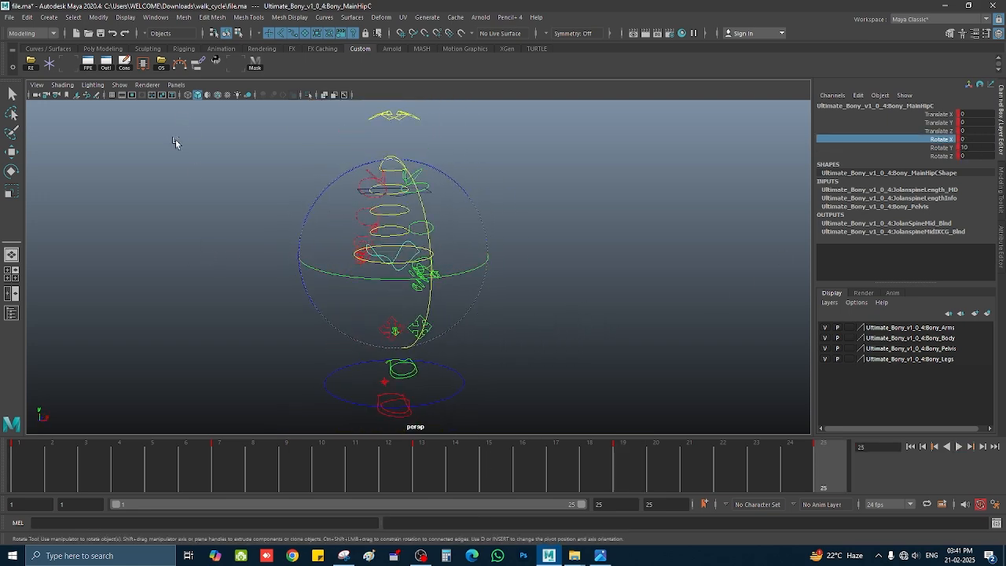
pyautogui.moveTo(175, 142); pyautogui.dragTo(152, 218, button='right')
pyautogui.click(587, 261)
pyautogui.keyDown('alt'); pyautogui.moveTo(586, 261); pyautogui.dragTo(412, 291); pyautogui.keyUp('alt')
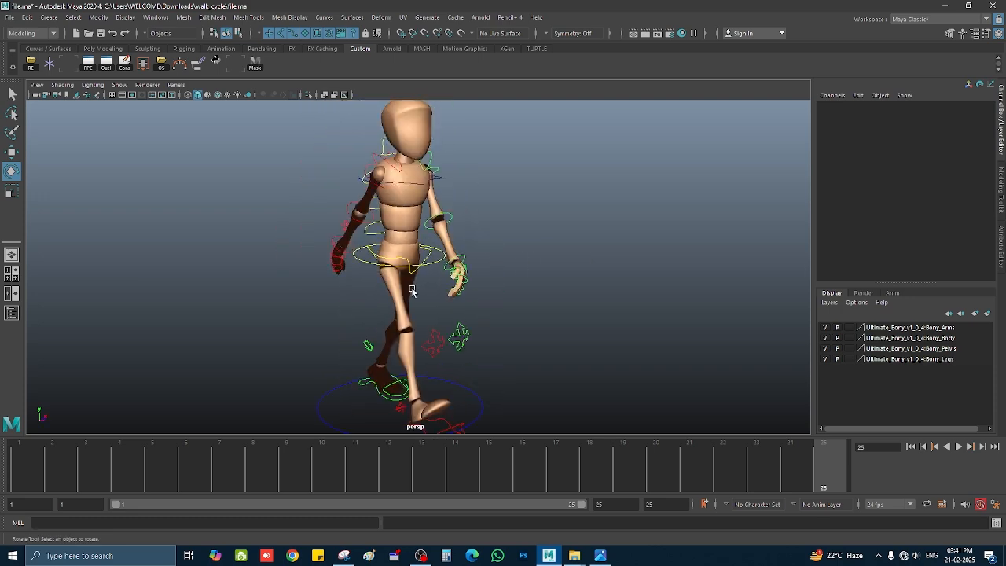
pyautogui.hotkey('alt', 'v')
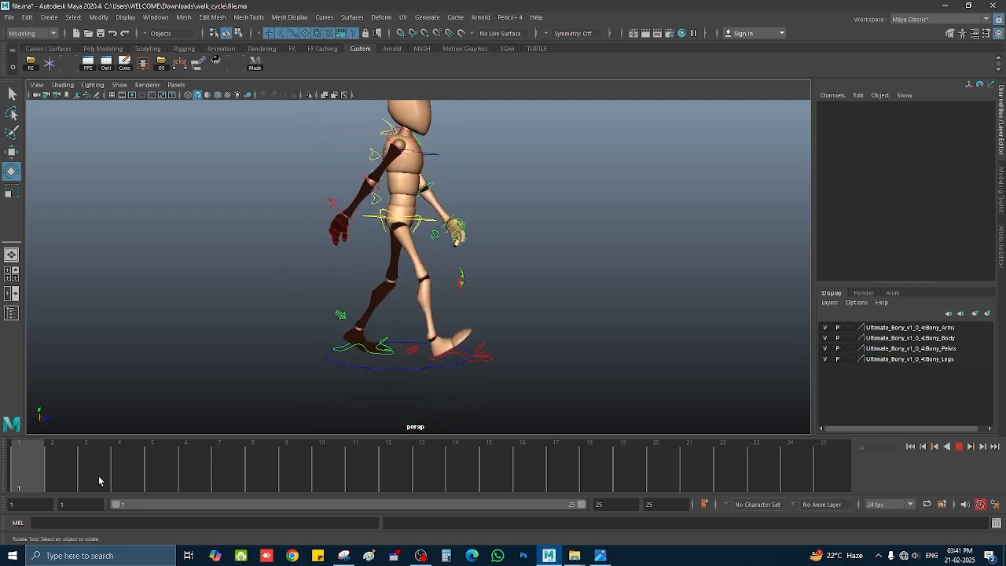
pyautogui.hotkey('alt', 'v')
# - Select the left foot control and save the walk-cycle scene
pyautogui.scroll(3, 440, 318)
pyautogui.keyDown('alt'); pyautogui.moveTo(582, 314); pyautogui.dragTo(394, 322); pyautogui.keyUp('alt')
pyautogui.click(420, 337)
pyautogui.hotkey('ctrl', 's')
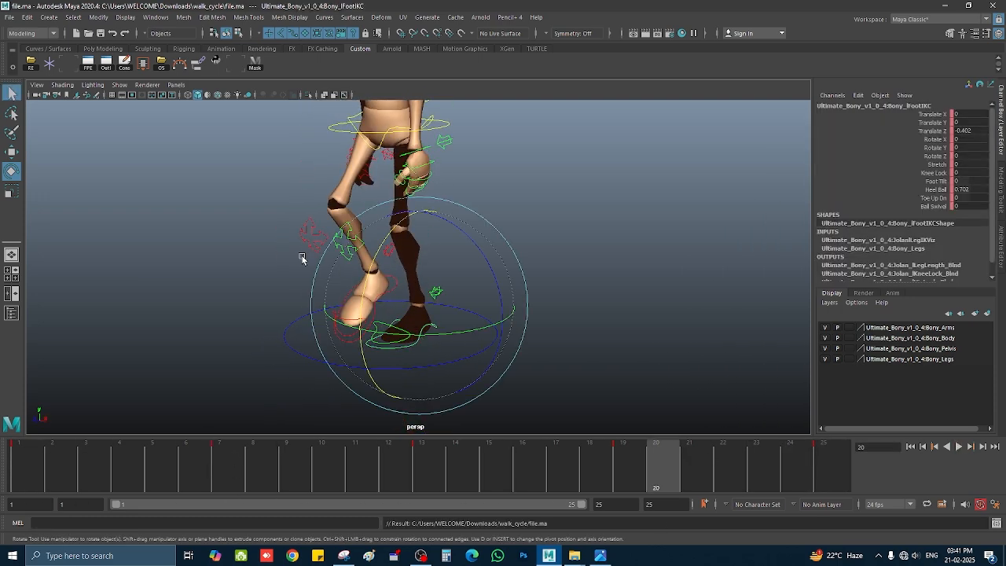
pyautogui.keyDown('alt'); pyautogui.moveTo(636, 314); pyautogui.dragTo(643, 348, button='middle'); pyautogui.keyUp('alt')
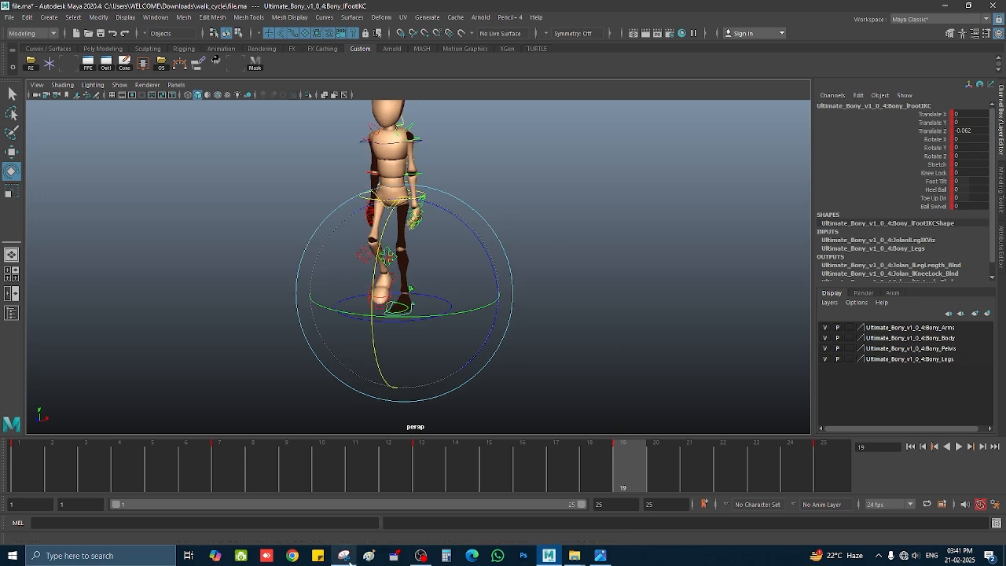
# - Compare the frame 19 side pose with the walk-cycle reference and circle the low pose at frame 4 on the annotated chart
pyautogui.click(344, 556)
pyautogui.click(905, 8)
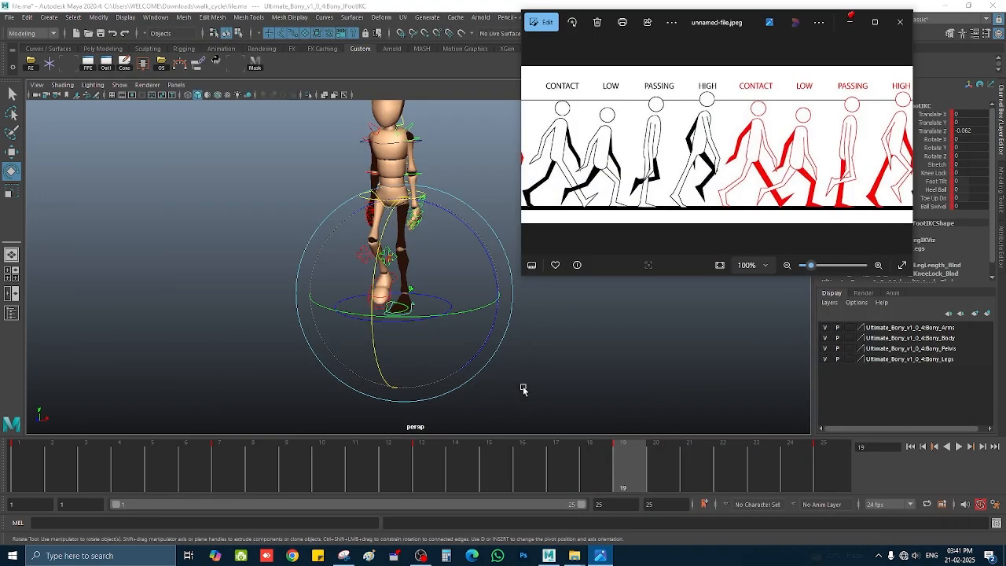
pyautogui.press('space')
pyautogui.press('space')
pyautogui.keyDown('alt'); pyautogui.moveTo(304, 280); pyautogui.dragTo(249, 273, button='middle'); pyautogui.keyUp('alt')
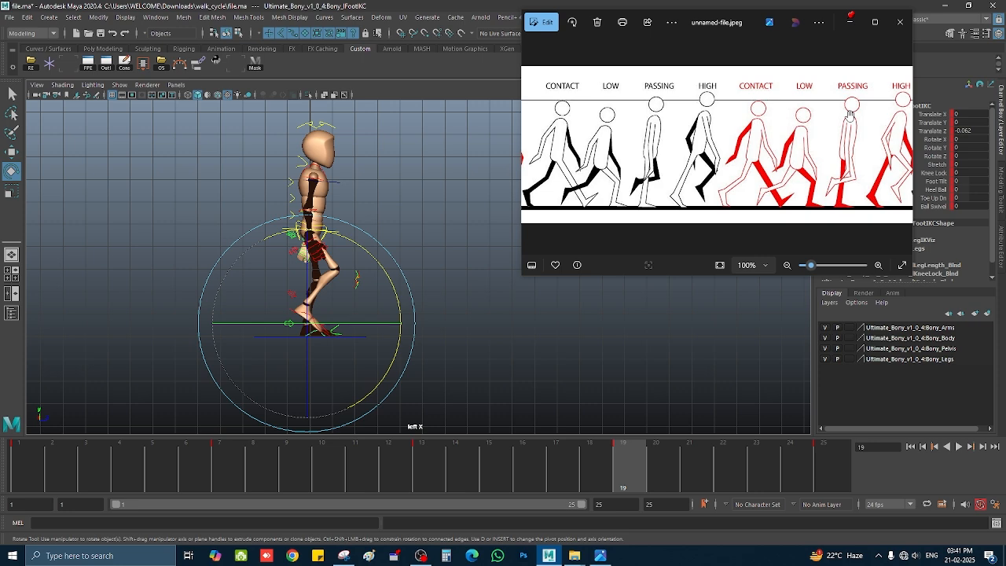
pyautogui.click(850, 22)
pyautogui.click(344, 556)
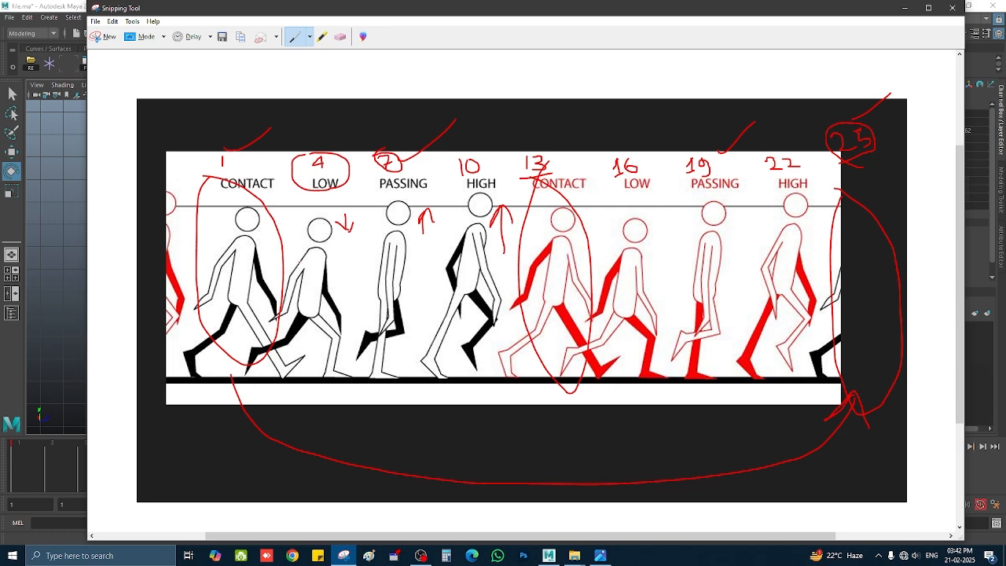
pyautogui.click(906, 8)
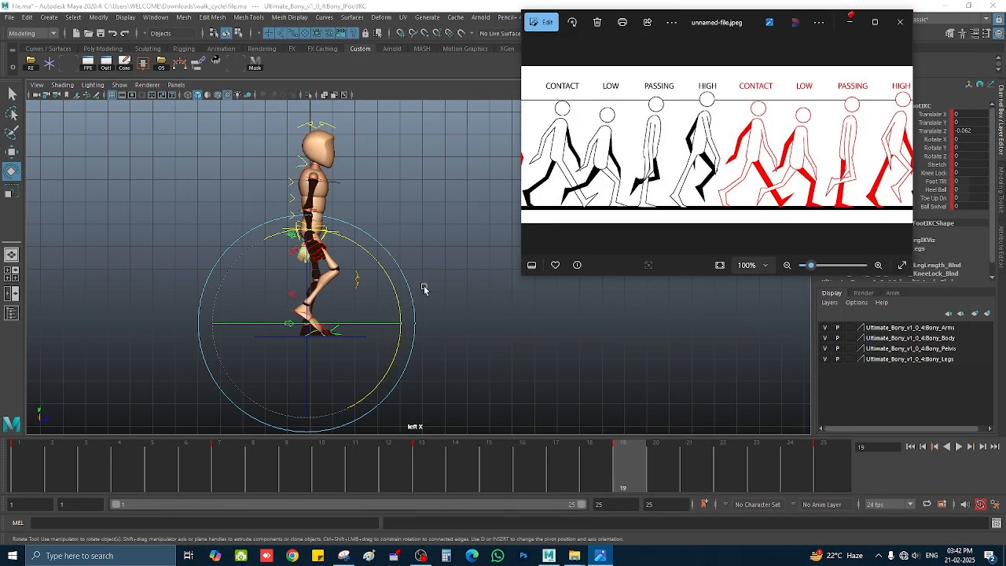
# - Select all of the rig's controls at frame 4 and key them as the base for the low pose
pyautogui.moveTo(26, 469); pyautogui.dragTo(120, 469)
pyautogui.click(383, 285)
pyautogui.scroll(-4, 382, 285)
pyautogui.moveTo(413, 166); pyautogui.dragTo(335, 327)
pyautogui.scroll(3, 336, 327)
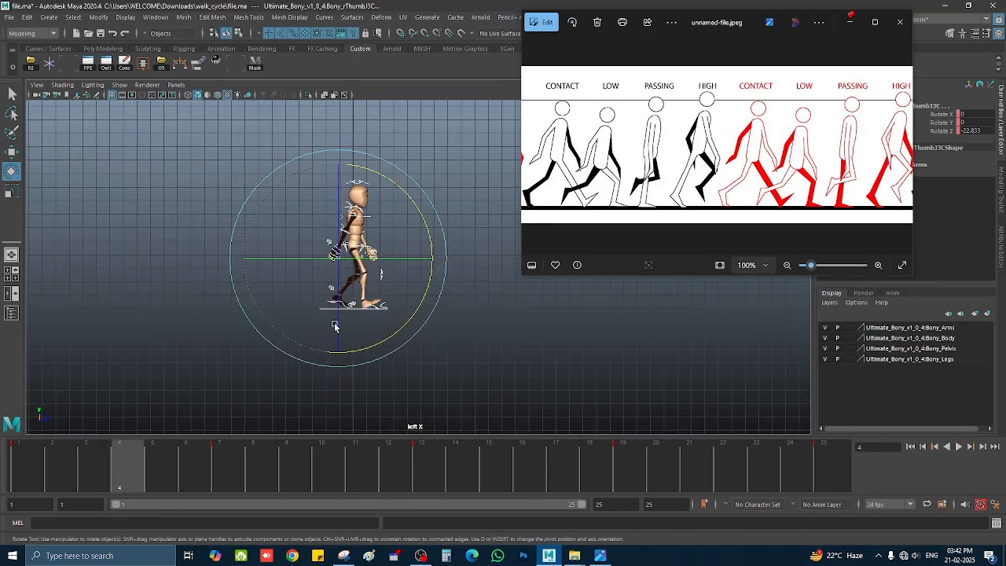
pyautogui.press('space')
pyautogui.press('space')
pyautogui.keyDown('alt'); pyautogui.moveTo(449, 249); pyautogui.dragTo(519, 337); pyautogui.keyUp('alt')
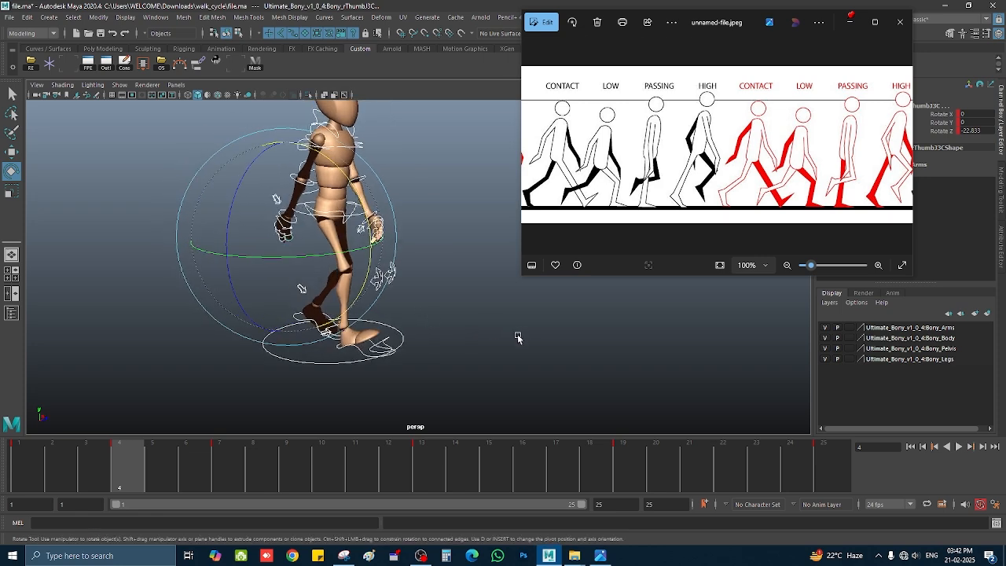
pyautogui.click(519, 338)
# - Lower the root control at frame 4 in the side view to start the low pose
pyautogui.scroll(-5, 370, 240)
pyautogui.keyDown('alt'); pyautogui.moveTo(369, 240); pyautogui.dragTo(445, 260); pyautogui.keyUp('alt')
pyautogui.scroll(5, 330, 236)
pyautogui.click(314, 239)
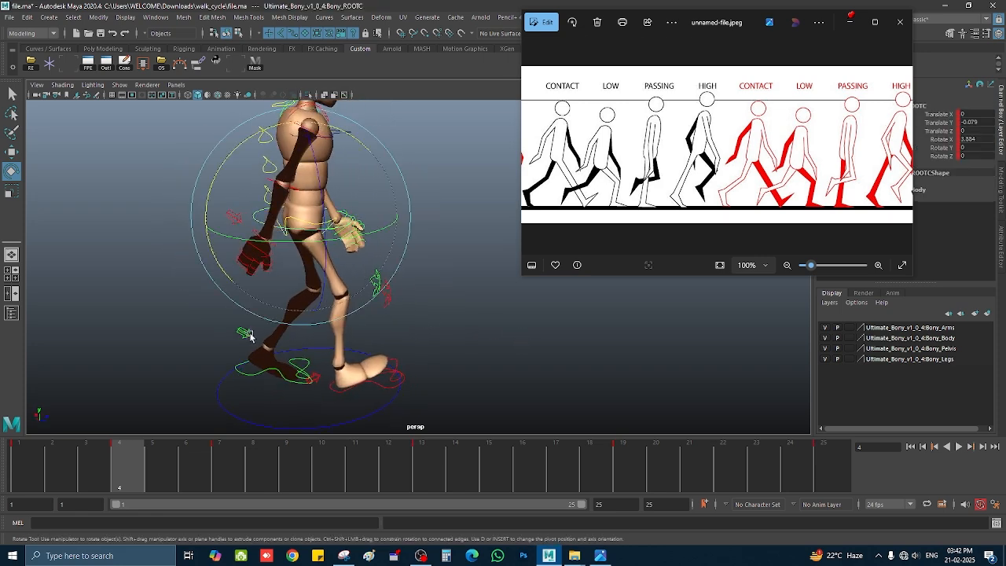
pyautogui.press('space')
pyautogui.press('space')
pyautogui.keyDown('alt'); pyautogui.moveTo(299, 182); pyautogui.dragTo(357, 240, button='middle'); pyautogui.keyUp('alt')
pyautogui.press('w')
pyautogui.moveTo(353, 217); pyautogui.dragTo(353, 221)
# - Compare the body height with frame 1 and lower the root control at frame 4 to a Translate Y of about -0.235
pyautogui.click(31, 463)
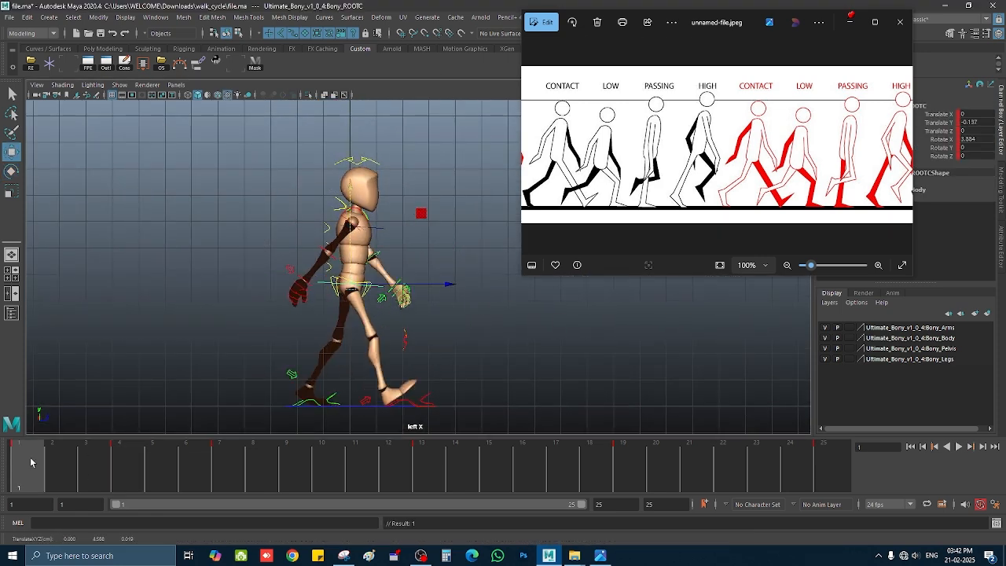
pyautogui.scroll(4, 321, 193)
pyautogui.keyDown('alt'); pyautogui.moveTo(321, 193); pyautogui.dragTo(351, 250, button='middle'); pyautogui.keyUp('alt')
pyautogui.scroll(2, 352, 250)
pyautogui.click(126, 467)
pyautogui.moveTo(317, 299); pyautogui.dragTo(317, 301)
pyautogui.scroll(-4, 317, 301)
pyautogui.keyDown('alt'); pyautogui.moveTo(317, 302); pyautogui.dragTo(265, 143, button='middle'); pyautogui.keyUp('alt')
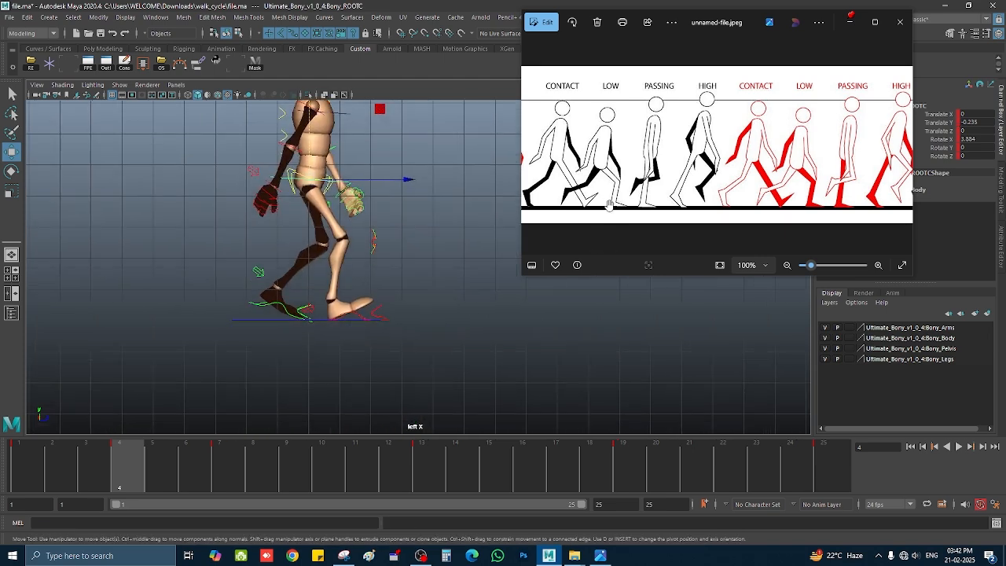
# - Flatten the right foot at frame 4 by setting its IK control's Heel Ball and Toe Up Dn to 0
pyautogui.click(383, 320)
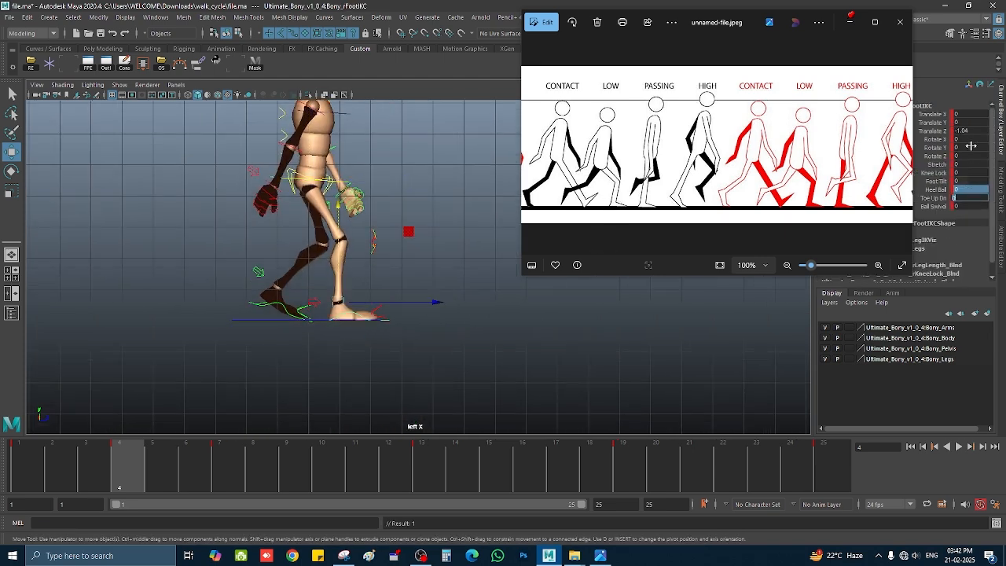
pyautogui.click(37, 460)
pyautogui.click(84, 486)
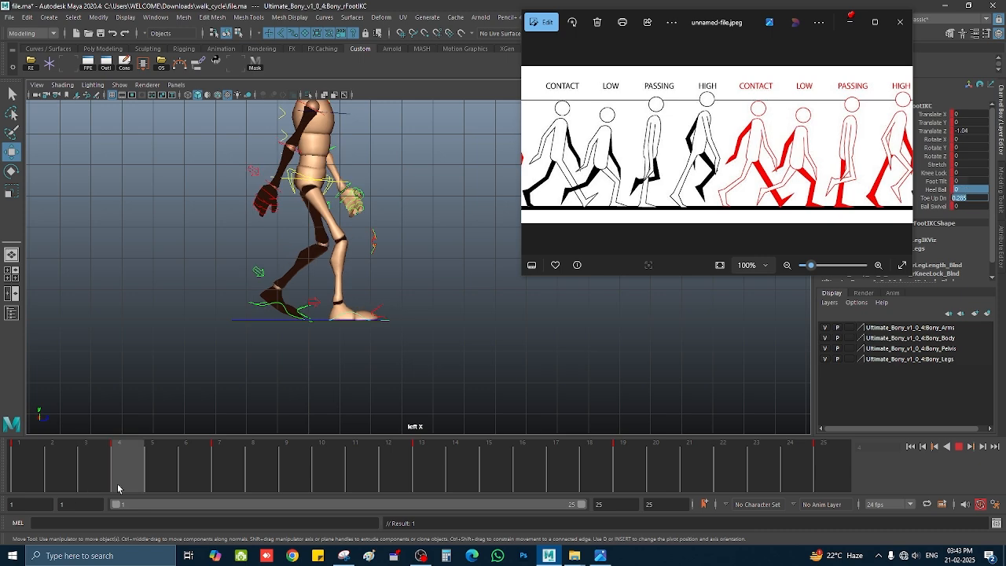
# - Examine the legs and hips of the frame 4 low pose from the front in the perspective view
pyautogui.click(245, 302)
pyautogui.moveTo(117, 470)
pyautogui.mouseDown()
pyautogui.moveTo(3, 469)
pyautogui.moveTo(136, 480)
pyautogui.moveTo(37, 458)
pyautogui.moveTo(130, 471)
pyautogui.mouseUp()
pyautogui.press('space')
pyautogui.press('space')
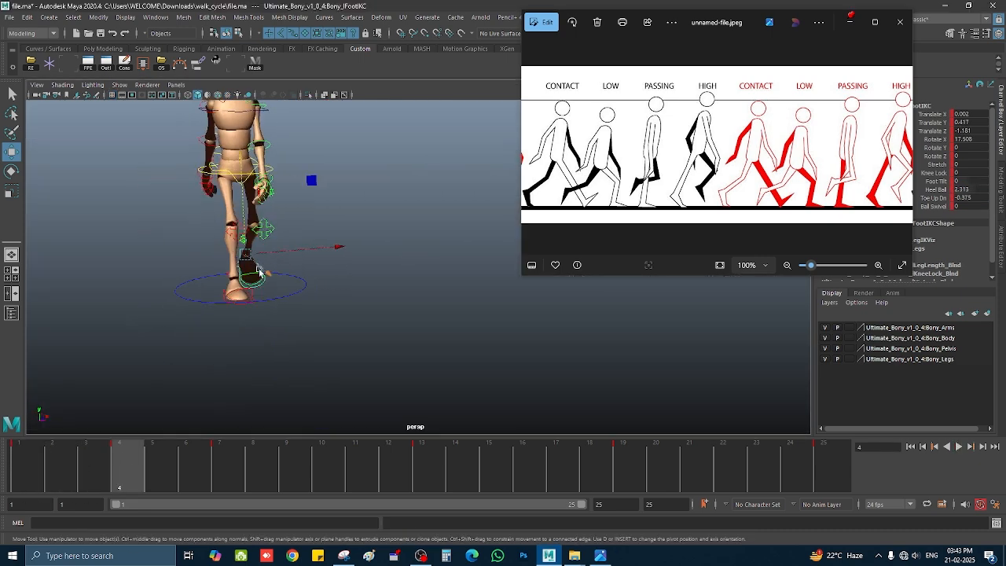
pyautogui.keyDown('alt'); pyautogui.moveTo(261, 272); pyautogui.dragTo(231, 241); pyautogui.keyUp('alt')
pyautogui.scroll(3, 231, 240)
pyautogui.scroll(2, 292, 312)
pyautogui.moveTo(231, 241)
pyautogui.keyDown('alt'); pyautogui.mouseDown(button='middle')
pyautogui.moveTo(292, 311)
pyautogui.moveTo(228, 260)
pyautogui.mouseUp(button='middle'); pyautogui.keyUp('alt')
pyautogui.scroll(-1, 292, 311)
pyautogui.scroll(2, 235, 264)
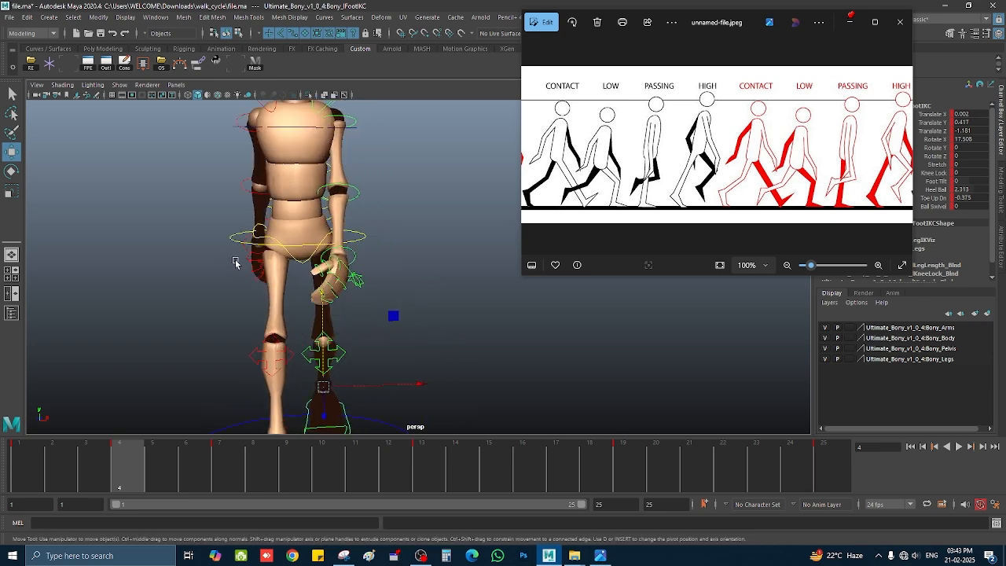
pyautogui.keyDown('alt'); pyautogui.moveTo(390, 273); pyautogui.dragTo(267, 286); pyautogui.keyUp('alt')
pyautogui.scroll(3, 270, 275)
pyautogui.keyDown('alt'); pyautogui.moveTo(272, 265); pyautogui.dragTo(294, 263, button='middle'); pyautogui.keyUp('alt')
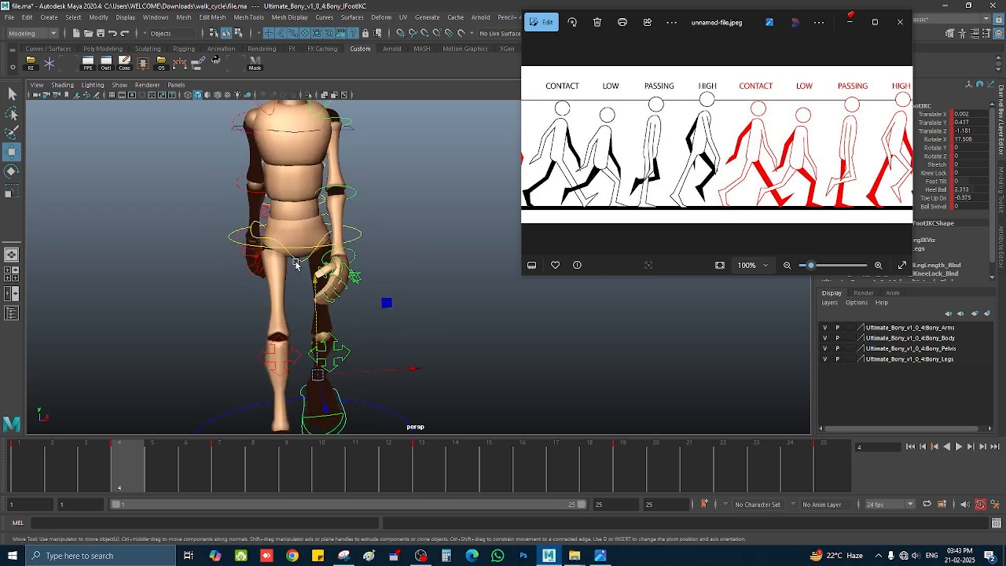
# - Try adjusting the main hip control's Rotate Y and Rotate Z for the low pose at frame 4
pyautogui.click(295, 259)
pyautogui.press('e')
pyautogui.moveTo(491, 373); pyautogui.dragTo(488, 371, button='middle')
pyautogui.hotkey('ctrl', 'z')
pyautogui.click(941, 148)
pyautogui.scroll(-3, 402, 353)
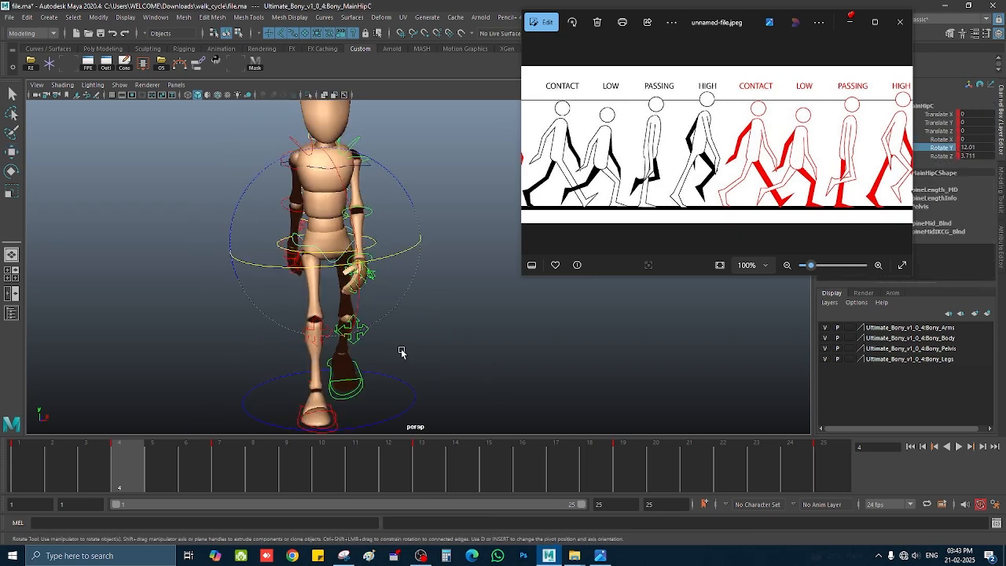
pyautogui.keyDown('alt'); pyautogui.moveTo(401, 353); pyautogui.dragTo(456, 366); pyautogui.keyUp('alt')
pyautogui.moveTo(492, 314); pyautogui.dragTo(507, 311, button='middle')
pyautogui.keyDown('alt'); pyautogui.moveTo(387, 414); pyautogui.dragTo(375, 369); pyautogui.keyUp('alt')
pyautogui.keyDown('alt'); pyautogui.moveTo(382, 318); pyautogui.dragTo(375, 344, button='middle'); pyautogui.keyUp('alt')
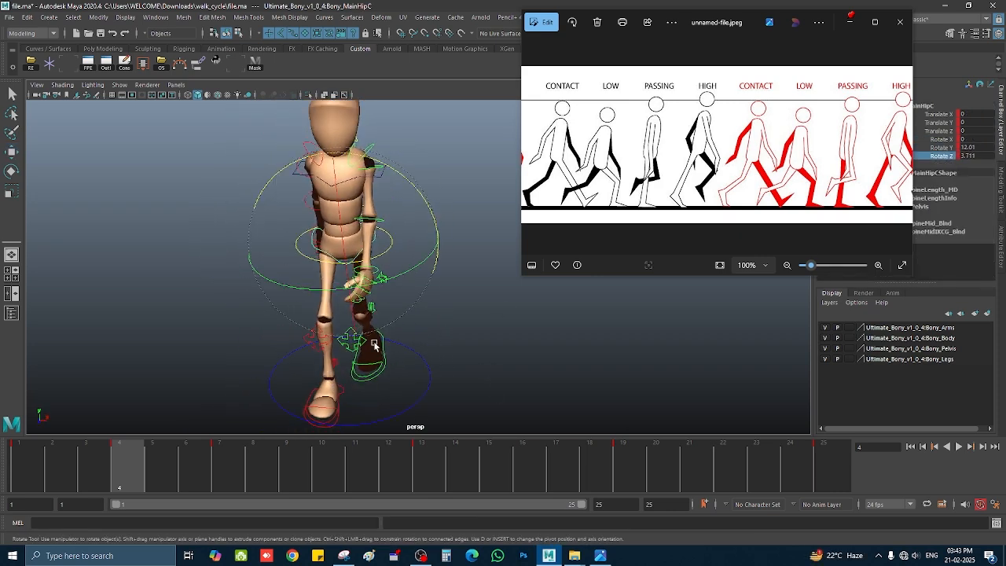
# - Select the right shoulder control and compare the arm and body pose at frame 4 with the reference's LOW pose, playing the walk
pyautogui.keyDown('alt'); pyautogui.moveTo(375, 343); pyautogui.dragTo(472, 346); pyautogui.keyUp('alt')
pyautogui.scroll(2, 472, 346)
pyautogui.click(472, 346)
pyautogui.press('w')
pyautogui.moveTo(25, 475); pyautogui.dragTo(0, 448)
pyautogui.click(250, 305)
pyautogui.press('e')
pyautogui.press('Up')
pyautogui.press('Up')
pyautogui.click(160, 482)
pyautogui.scroll(-5, 236, 377)
pyautogui.press('Escape')
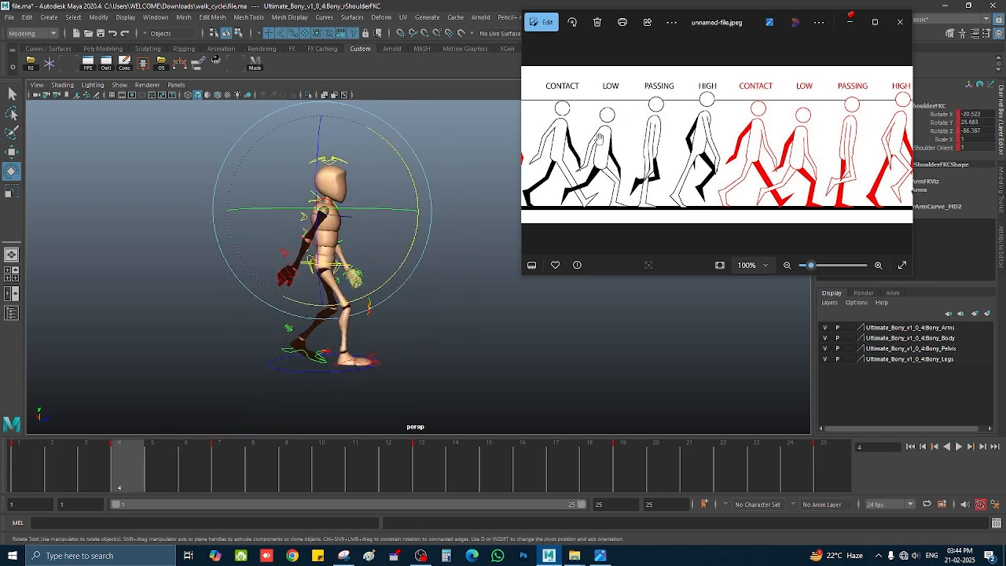
pyautogui.hotkey('alt', 'v')
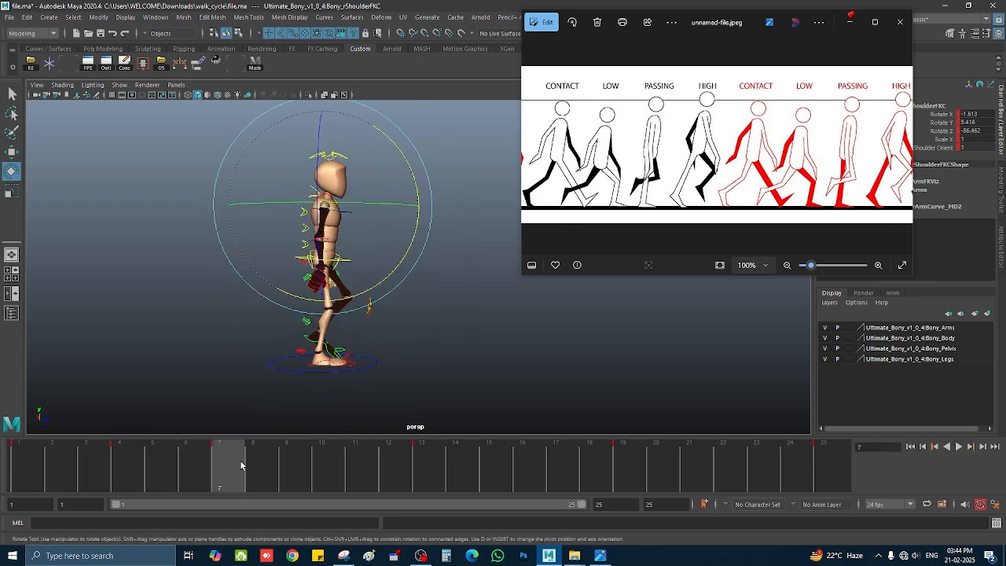
# - Check the annotated chart, then select all of the rig's controls at frame 10 and key them as the base for the high pose
pyautogui.click(344, 556)
pyautogui.click(850, 19)
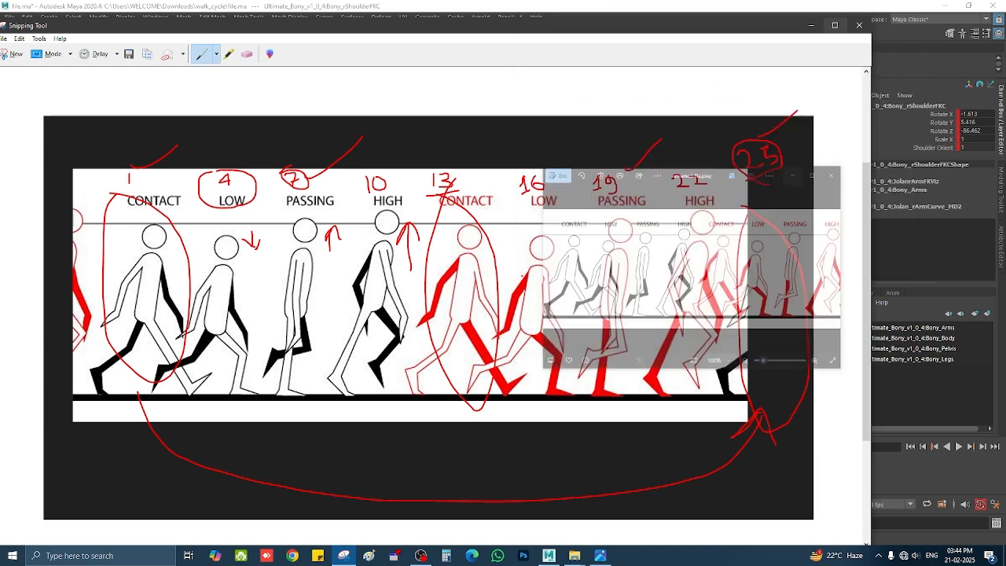
pyautogui.click(811, 26)
pyautogui.moveTo(243, 463); pyautogui.dragTo(329, 463)
pyautogui.click(508, 295)
pyautogui.scroll(-5, 503, 296)
pyautogui.click(384, 273)
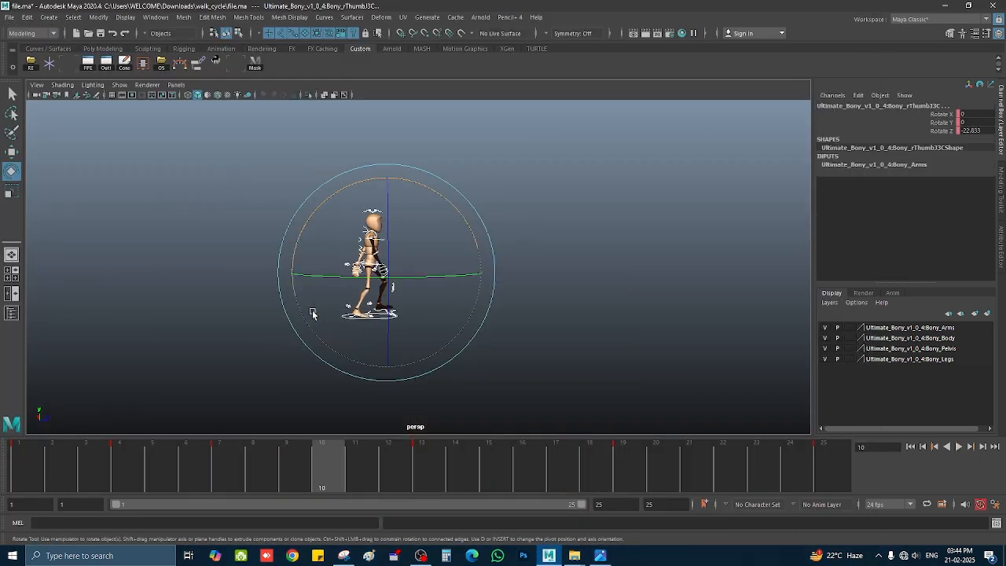
pyautogui.click(312, 312)
# - Select the root control in the side view and check the HIGH pose at frame 10 on the annotated chart
pyautogui.scroll(8, 271, 293)
pyautogui.keyDown('alt'); pyautogui.moveTo(268, 290); pyautogui.dragTo(315, 308, button='middle'); pyautogui.keyUp('alt')
pyautogui.click(277, 282)
pyautogui.press('space')
pyautogui.press('space')
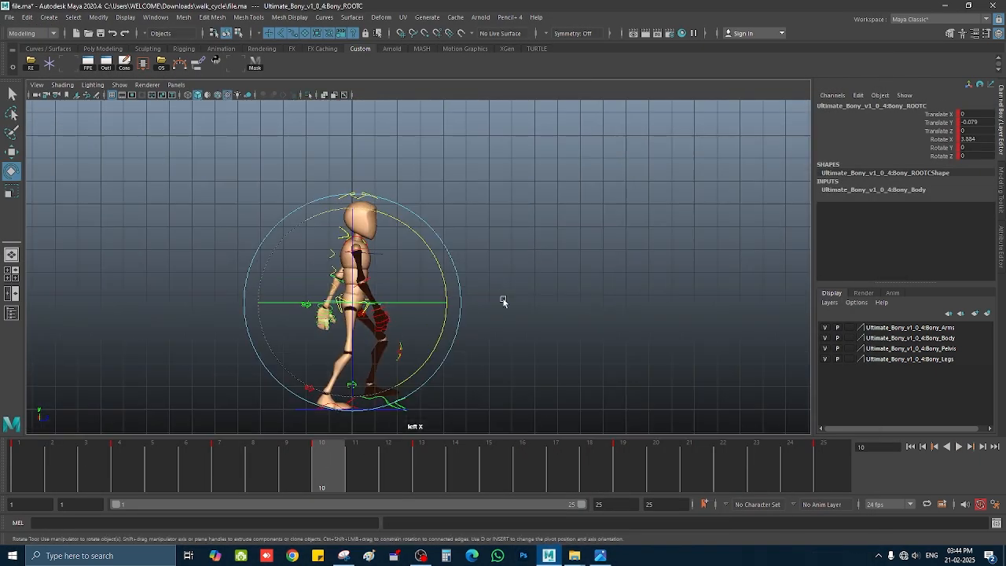
pyautogui.click(343, 556)
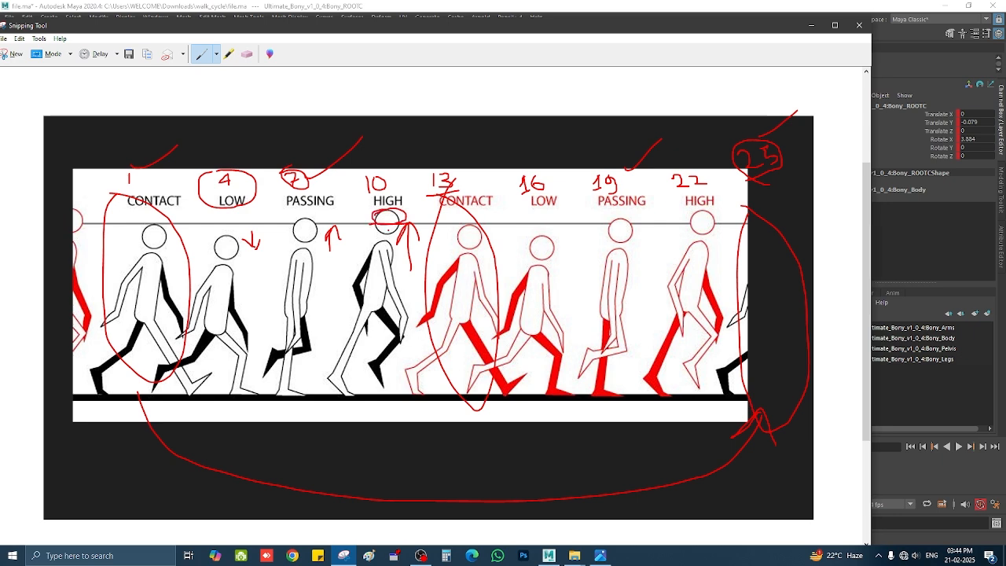
pyautogui.click(811, 25)
pyautogui.click(344, 556)
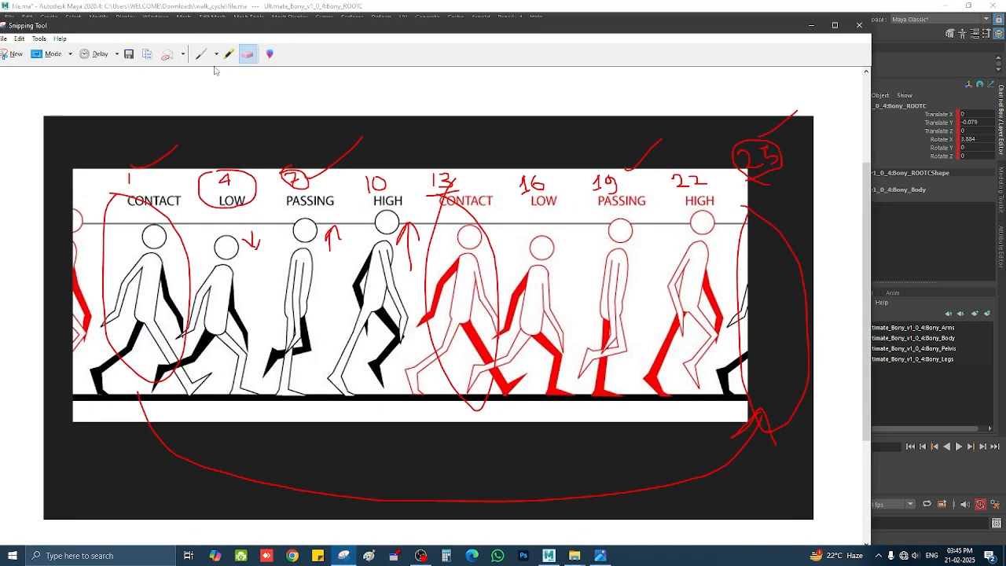
pyautogui.click(811, 25)
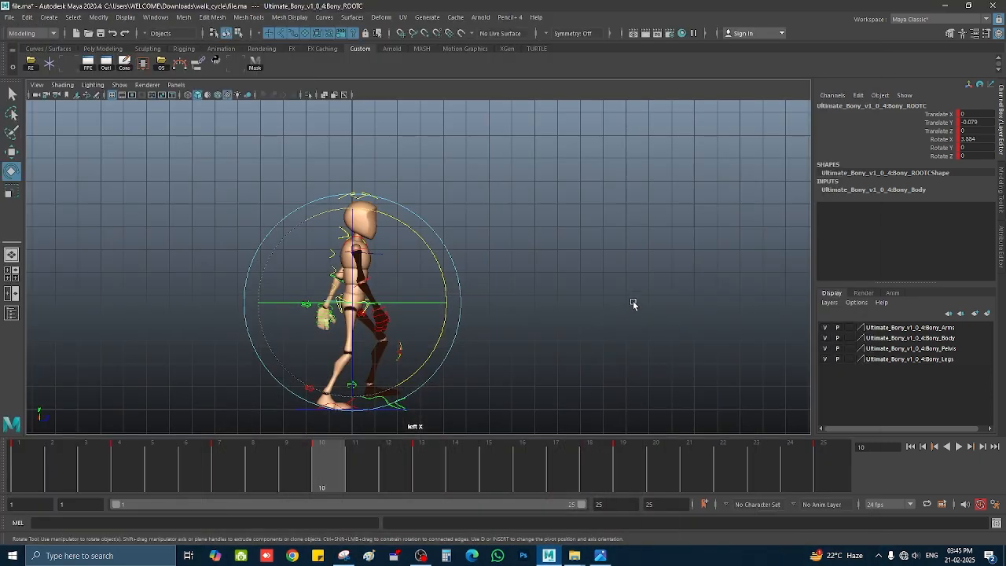
# - Raise the root control at frame 10 in the side view to a Translate Y of about 0.046
pyautogui.press('space')
pyautogui.press('space')
pyautogui.click(421, 477)
pyautogui.click(331, 463)
pyautogui.scroll(3, 324, 346)
pyautogui.press('w')
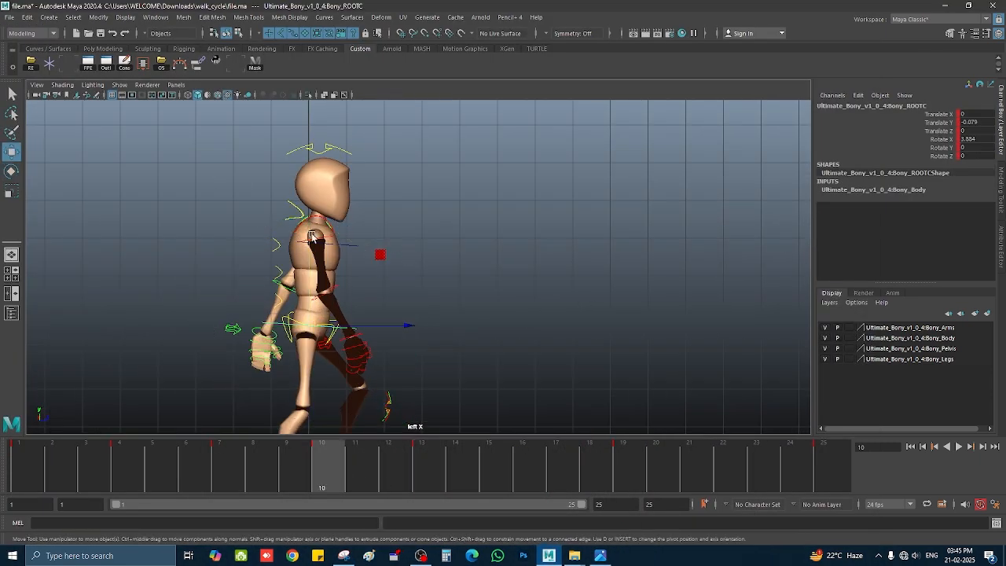
pyautogui.moveTo(310, 233); pyautogui.dragTo(310, 230)
pyautogui.scroll(-2, 310, 230)
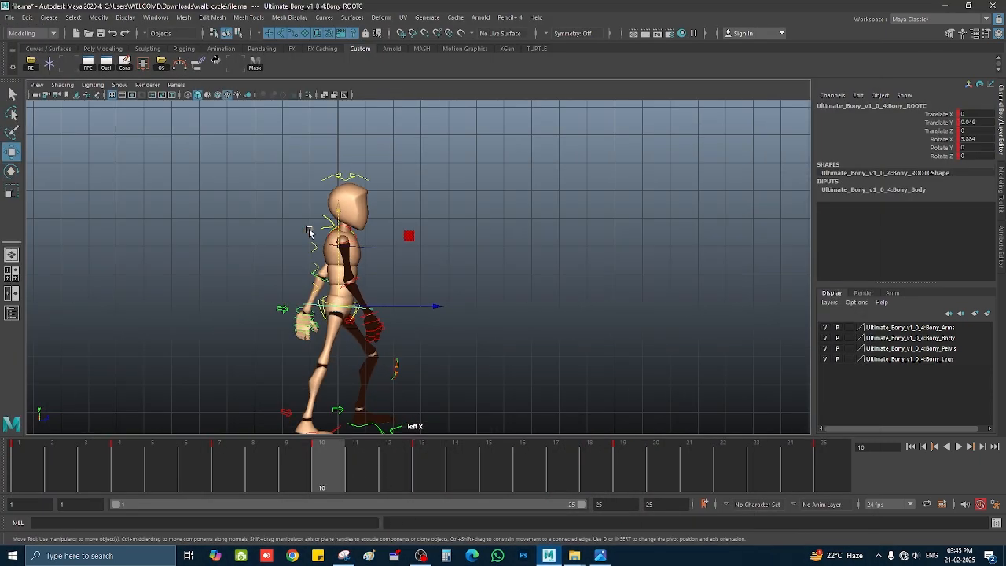
# - Compare the body height with frame 7 and the reference, and adjust the root control at frame 10 to a Translate Y of about 0.009
pyautogui.click(408, 464)
pyautogui.click(331, 463)
pyautogui.moveTo(59, 470); pyautogui.dragTo(224, 511)
pyautogui.click(601, 556)
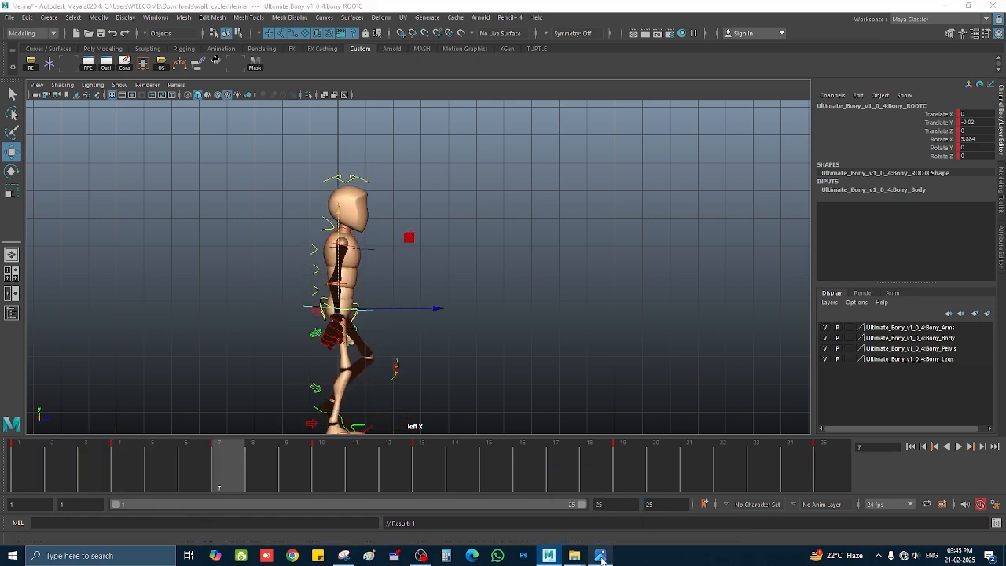
pyautogui.click(325, 464)
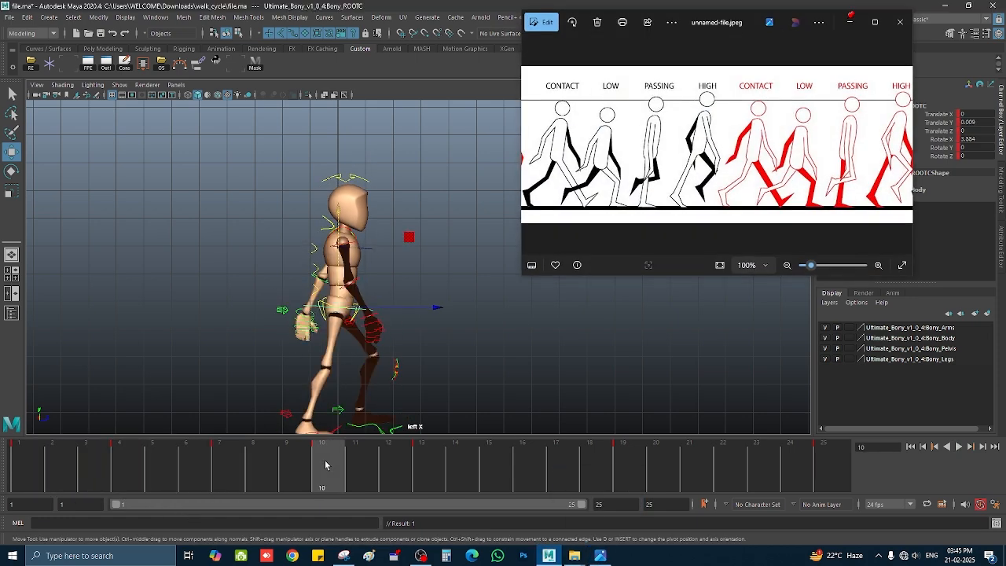
pyautogui.click(235, 465)
pyautogui.click(319, 470)
pyautogui.moveTo(342, 288); pyautogui.dragTo(342, 287)
pyautogui.keyDown('alt'); pyautogui.moveTo(441, 368); pyautogui.dragTo(427, 344, button='middle'); pyautogui.keyUp('alt')
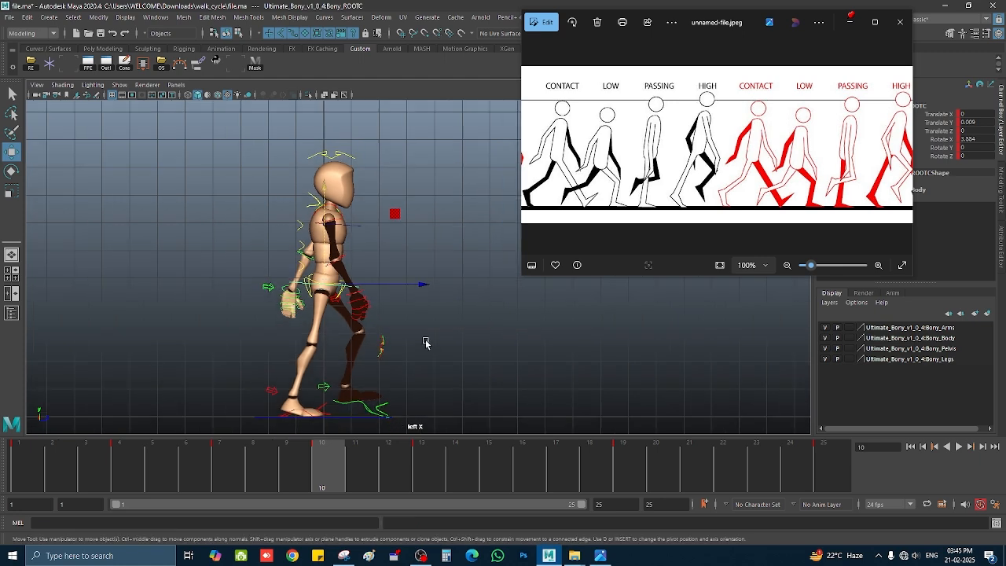
# - Raise the root control at frame 10 to a Translate Y of about 0.116 so the planted right leg extends
pyautogui.moveTo(317, 460); pyautogui.dragTo(317, 491)
pyautogui.scroll(1, 312, 429)
pyautogui.keyDown('alt'); pyautogui.moveTo(312, 427); pyautogui.dragTo(316, 362, button='middle'); pyautogui.keyUp('alt')
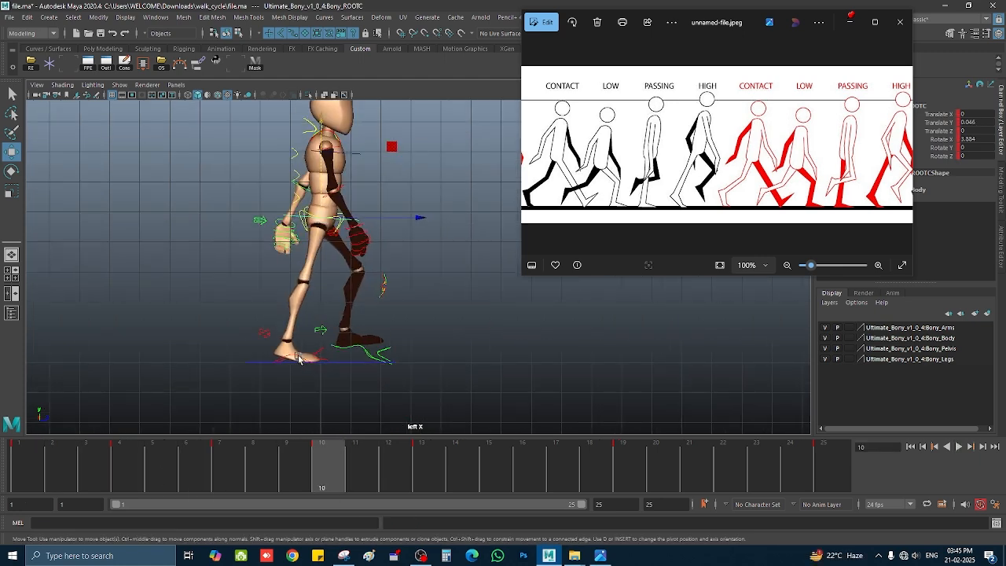
pyautogui.click(305, 362)
pyautogui.keyDown('alt'); pyautogui.moveTo(424, 313); pyautogui.dragTo(425, 342, button='middle'); pyautogui.keyUp('alt')
pyautogui.click(290, 248)
pyautogui.press('w')
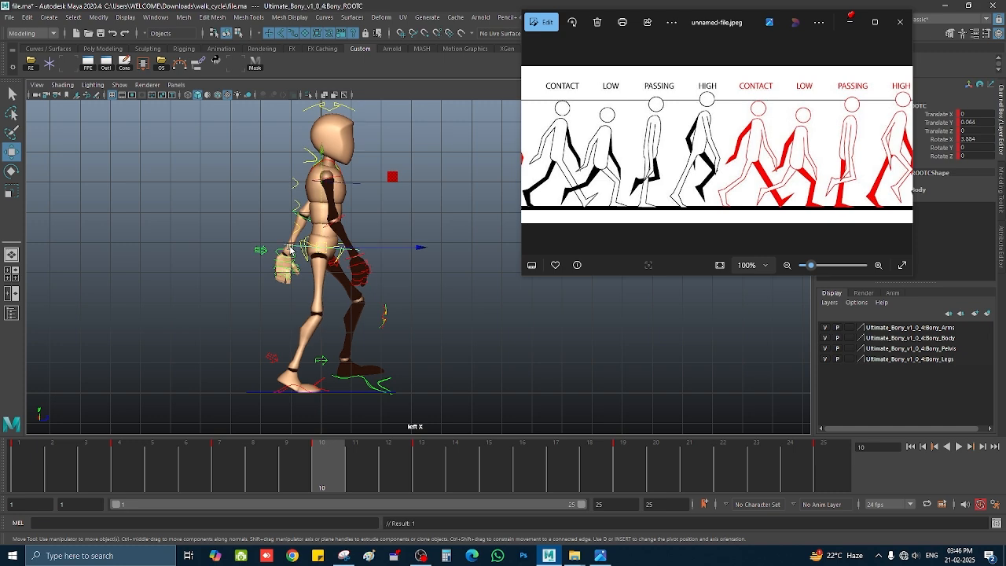
pyautogui.keyDown('alt'); pyautogui.moveTo(290, 248); pyautogui.dragTo(280, 284, button='middle'); pyautogui.keyUp('alt')
pyautogui.moveTo(319, 467)
pyautogui.mouseDown()
pyautogui.moveTo(228, 467)
pyautogui.moveTo(325, 468)
pyautogui.mouseUp()
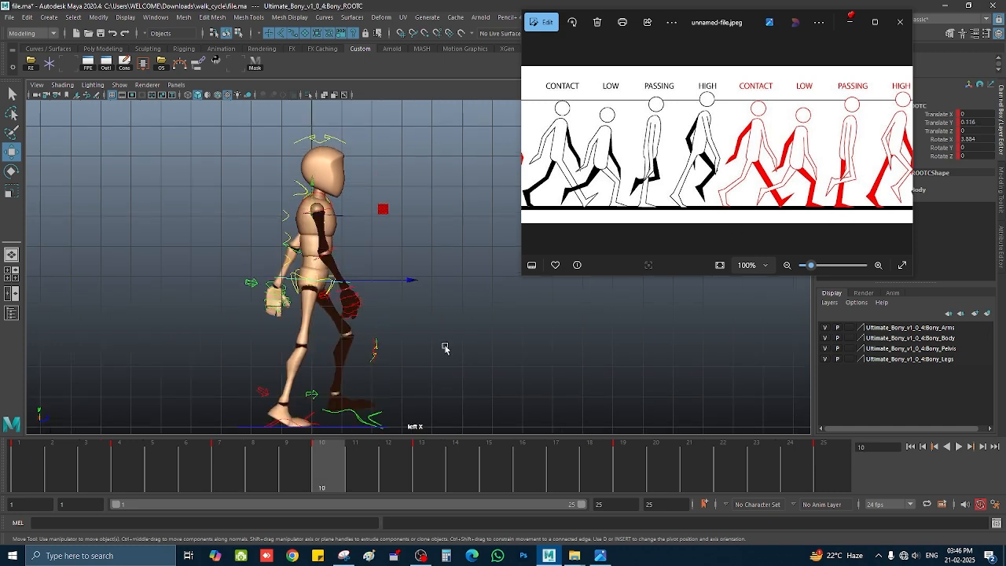
# - Try rotating the left foot IK control about X at frame 10 to tilt the raised foot
pyautogui.keyDown('alt'); pyautogui.moveTo(371, 351); pyautogui.dragTo(367, 241, button='middle'); pyautogui.keyUp('alt')
pyautogui.click(351, 315)
pyautogui.press('e')
pyautogui.moveTo(425, 254); pyautogui.dragTo(421, 303)
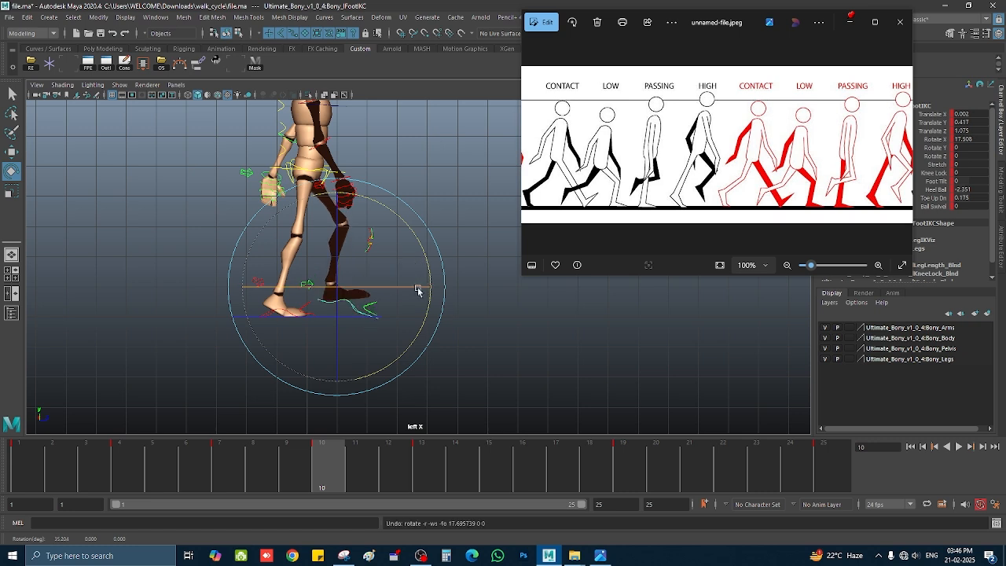
pyautogui.hotkey('ctrl', 'z')
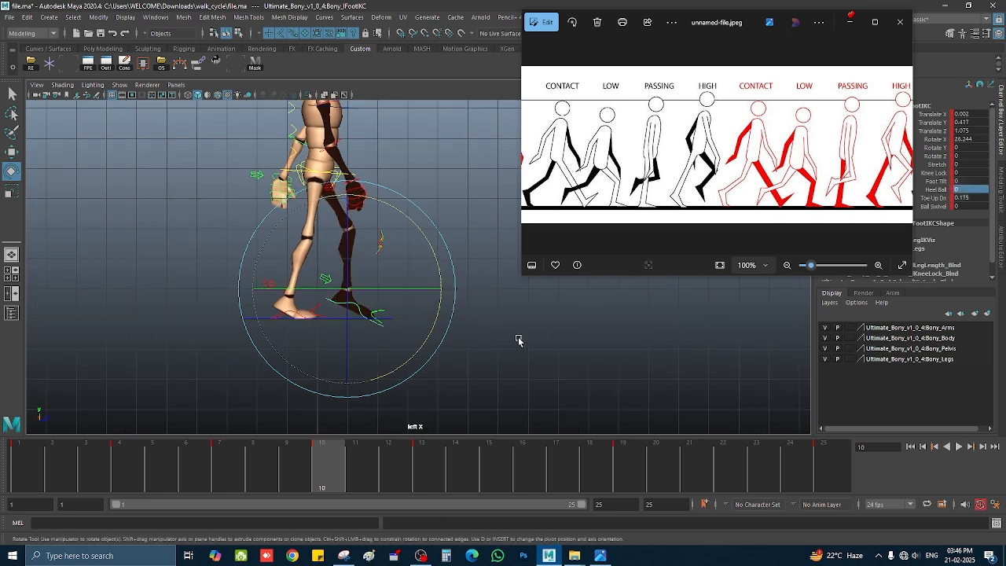
pyautogui.hotkey('ctrl', 'z')
# - Set the left foot IK control's Heel Ball and Toe Up Dn to 0 at frame 10 and play the walk
pyautogui.click(351, 319)
pyautogui.click(973, 190)
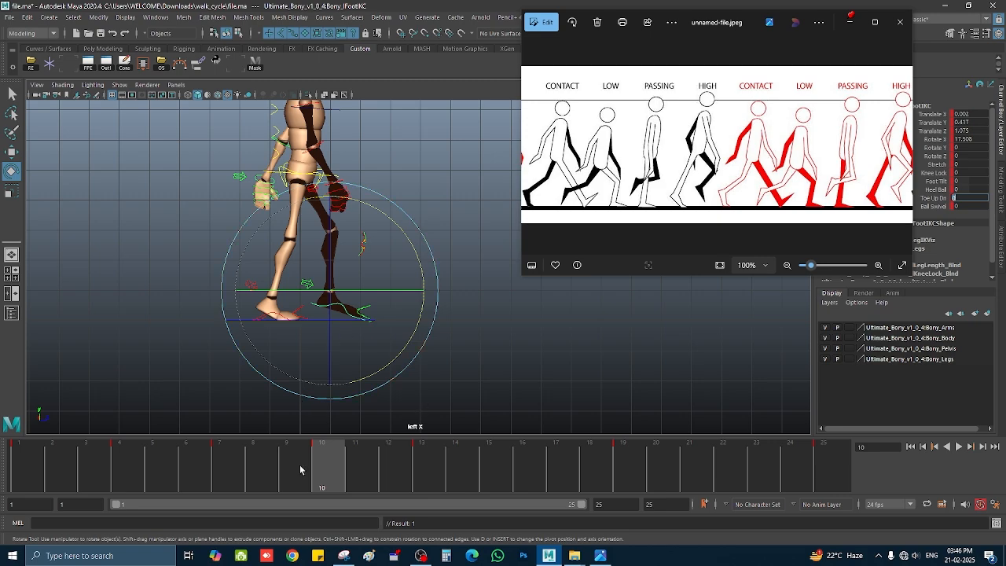
pyautogui.hotkey('alt', 'v')
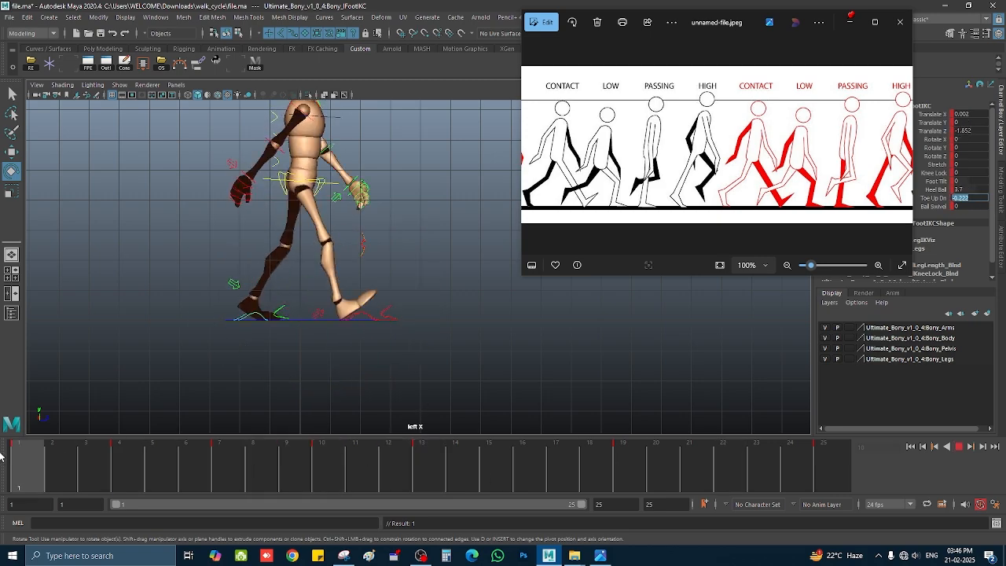
pyautogui.click(329, 469)
# - Bend the left toes at frame 10 in the opposite side view by setting Toe Up Dn to about -1.1
pyautogui.press('space')
pyautogui.press('space')
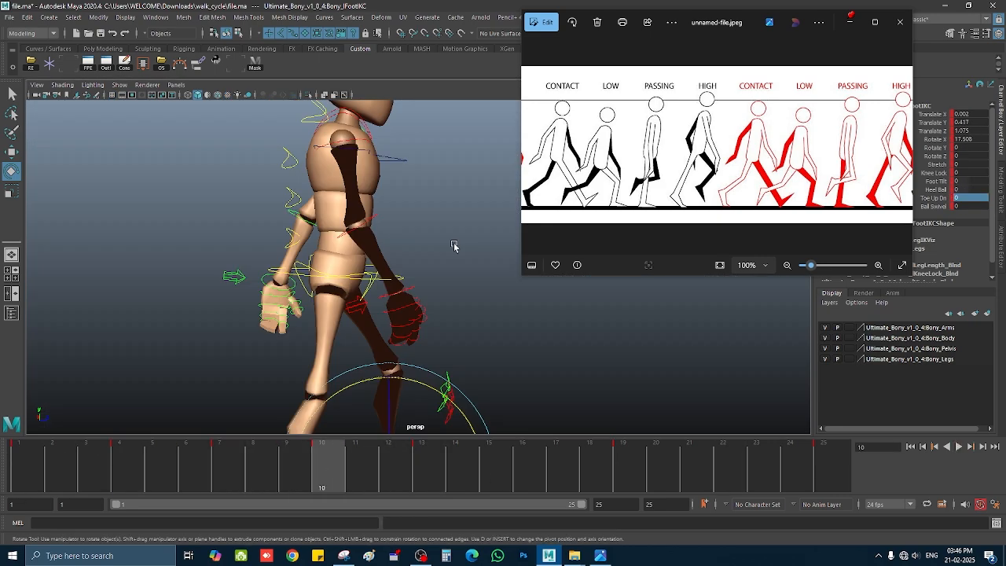
pyautogui.keyDown('alt'); pyautogui.moveTo(453, 245); pyautogui.dragTo(348, 339); pyautogui.keyUp('alt')
pyautogui.press('space')
pyautogui.press('space')
pyautogui.keyDown('alt'); pyautogui.moveTo(454, 330); pyautogui.dragTo(467, 292, button='middle'); pyautogui.keyUp('alt')
pyautogui.keyDown('alt'); pyautogui.moveTo(467, 292); pyautogui.dragTo(505, 344, button='right'); pyautogui.keyUp('alt')
pyautogui.press('w')
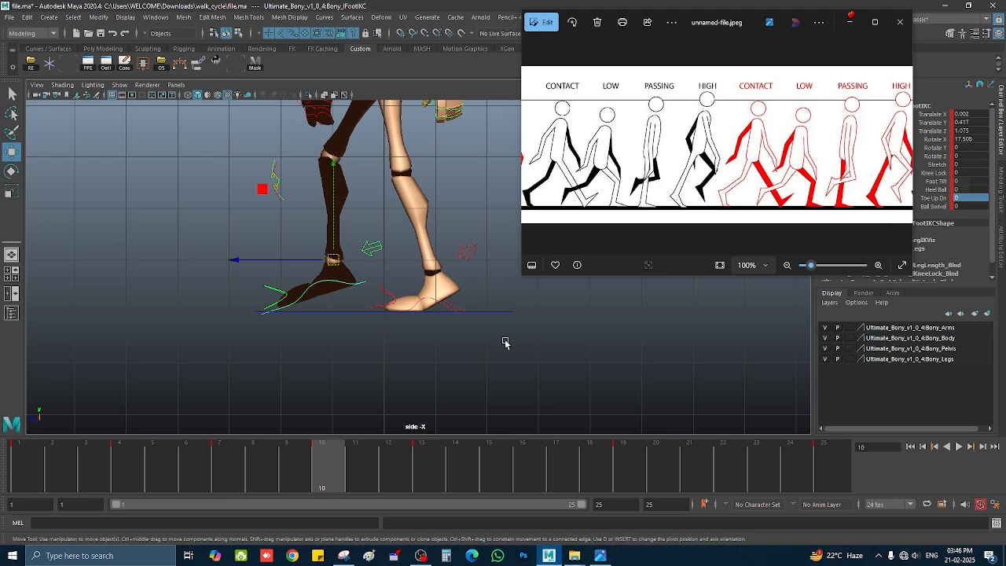
pyautogui.click(937, 190)
pyautogui.hotkey('ctrl', 'z')
pyautogui.hotkey('alt', 'v')
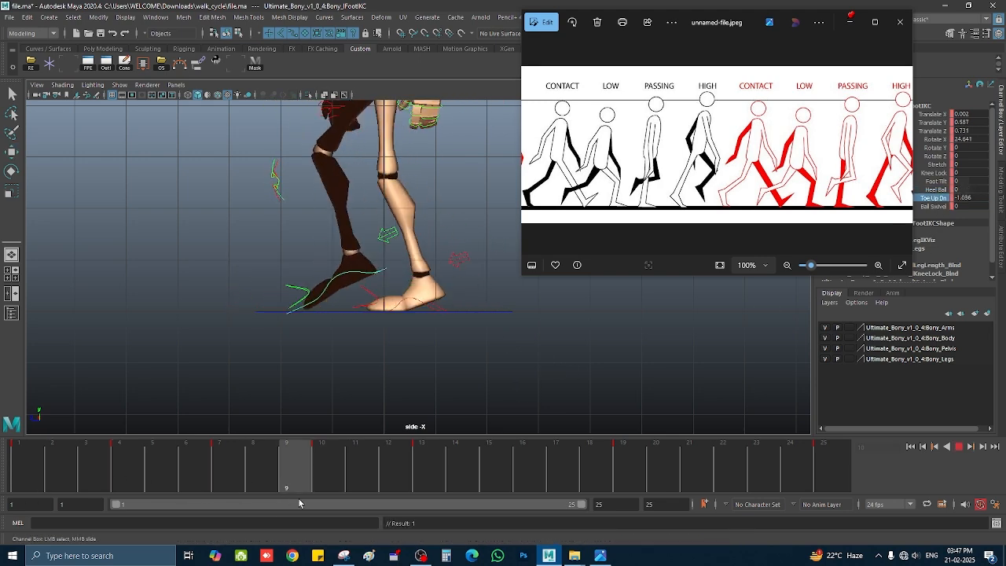
pyautogui.click(328, 469)
# - Play the walk with the full body framed in the side view and return to frame 10
pyautogui.keyDown('alt'); pyautogui.moveTo(440, 236); pyautogui.dragTo(354, 228, button='right'); pyautogui.keyUp('alt')
pyautogui.keyDown('alt'); pyautogui.moveTo(354, 228); pyautogui.dragTo(308, 313, button='middle'); pyautogui.keyUp('alt')
pyautogui.hotkey('alt', 'v')
pyautogui.click(329, 468)
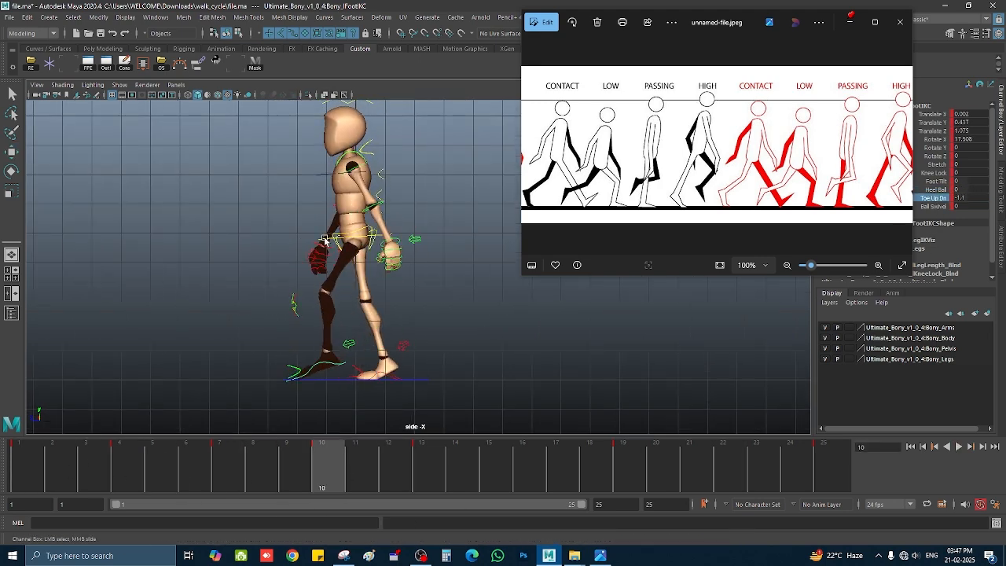
# - Raise all keys of the root control's Rotate X curve to about 7.718 in the Graph Editor and play the walk
pyautogui.click(321, 235)
pyautogui.click(86, 64)
pyautogui.click(248, 115)
pyautogui.moveTo(358, 14); pyautogui.dragTo(163, 51)
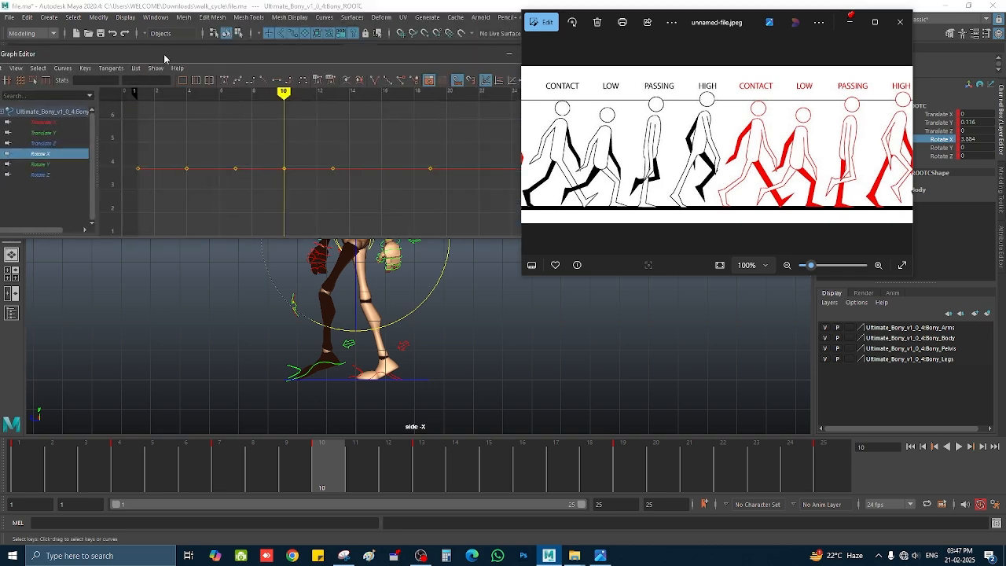
pyautogui.scroll(-6, 334, 161)
pyautogui.moveTo(279, 140); pyautogui.dragTo(394, 192)
pyautogui.moveTo(313, 55); pyautogui.dragTo(331, 275)
pyautogui.keyDown('shift'); pyautogui.moveTo(382, 400); pyautogui.dragTo(381, 343, button='middle'); pyautogui.keyUp('shift')
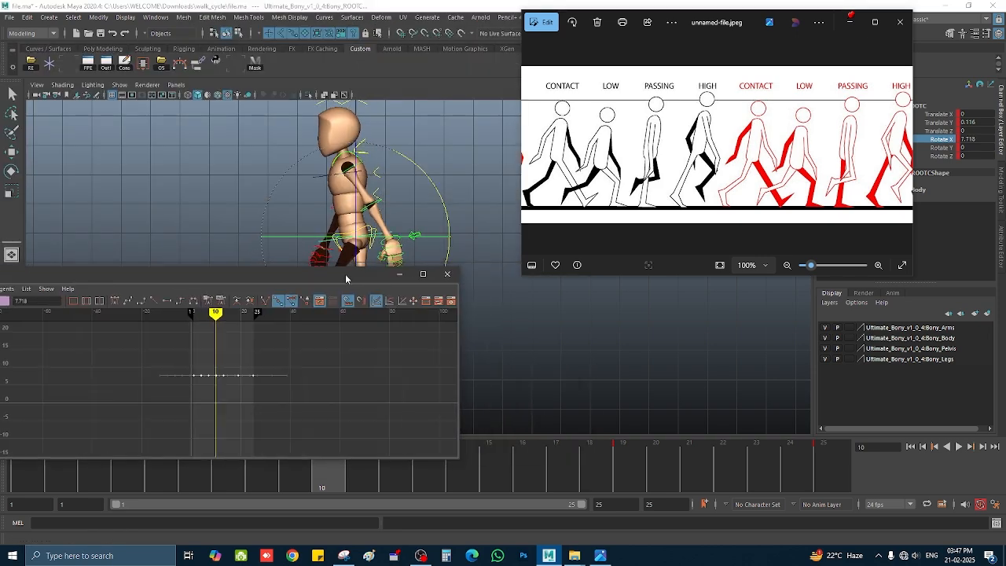
pyautogui.click(397, 271)
pyautogui.click(850, 22)
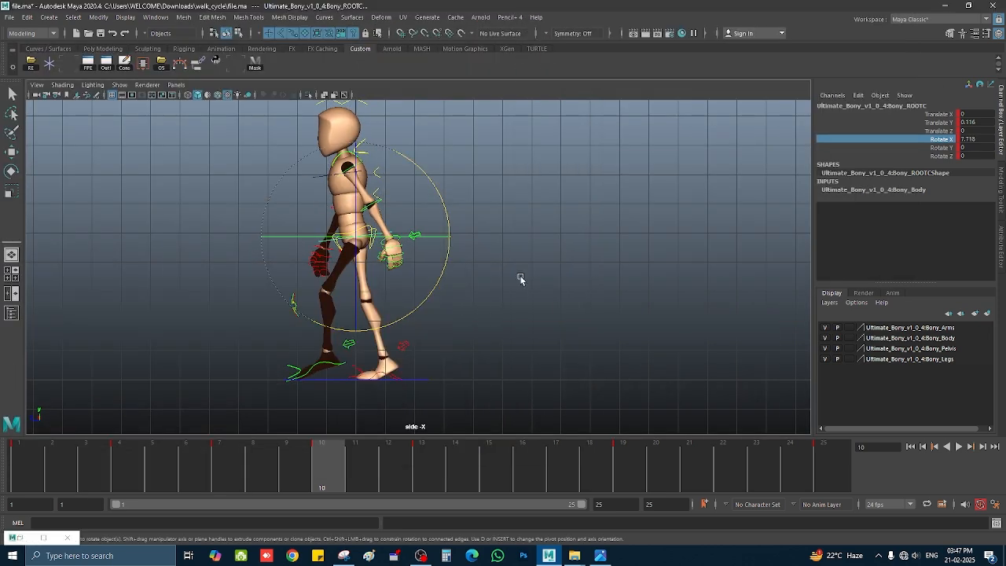
pyautogui.hotkey('alt', 'v')
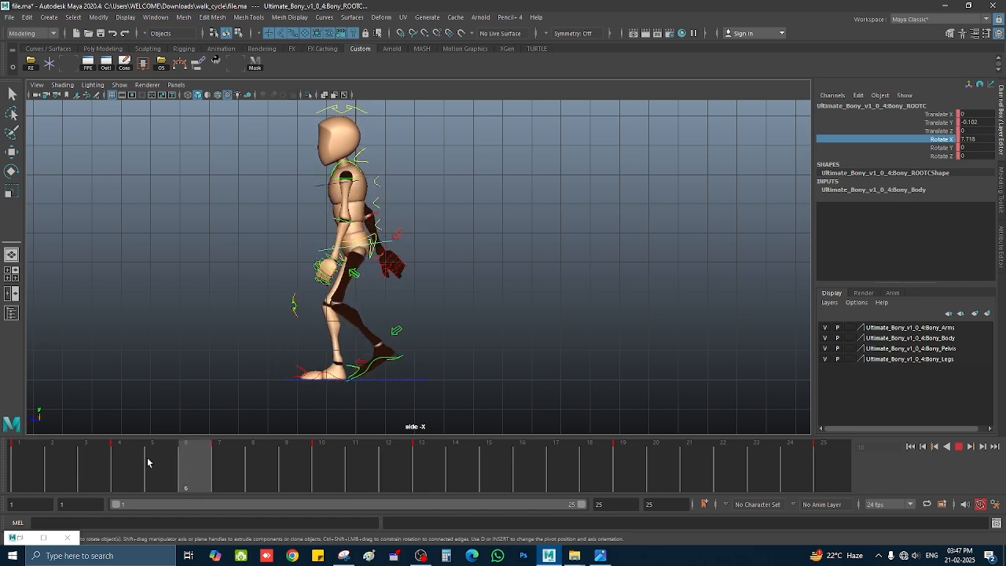
# - Stop the walk playback and open the reference pose image unnamed-file.jpeg over the viewport
pyautogui.hotkey('alt', 'v')
pyautogui.click(601, 556)
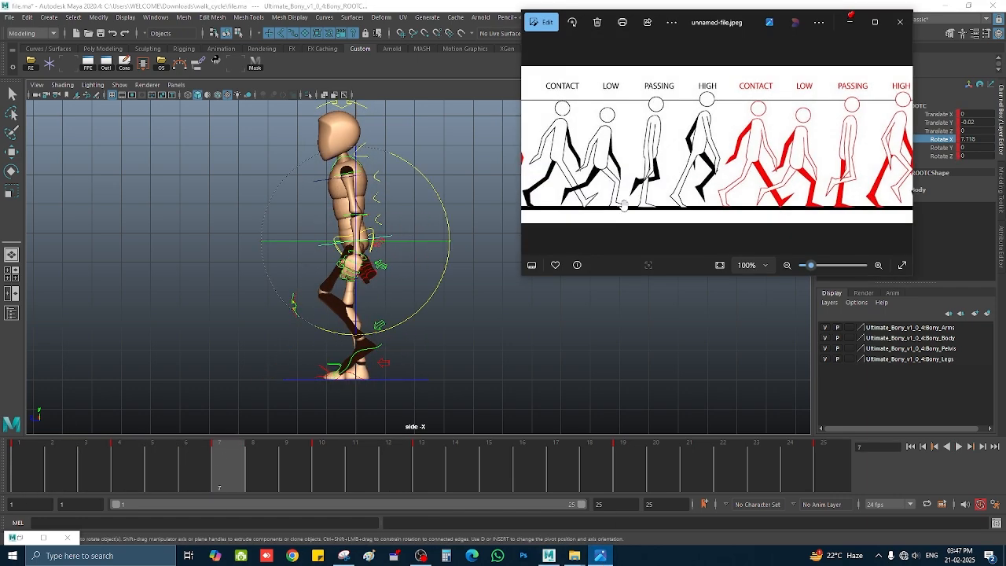
pyautogui.scroll(3, 311, 266)
pyautogui.scroll(-3, 311, 266)
# - Select all the rig's controls in the left side view and go to the passing pose at frame 7
pyautogui.press(',')
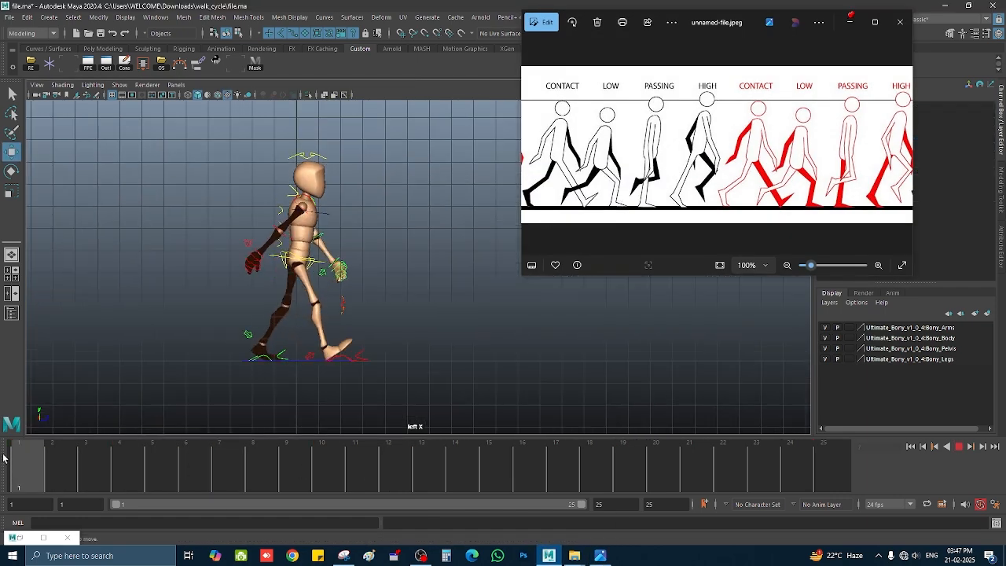
pyautogui.press(',')
pyautogui.press('.')
pyautogui.scroll(2, 344, 287)
pyautogui.click(344, 287)
pyautogui.press('.')
pyautogui.scroll(4, 345, 287)
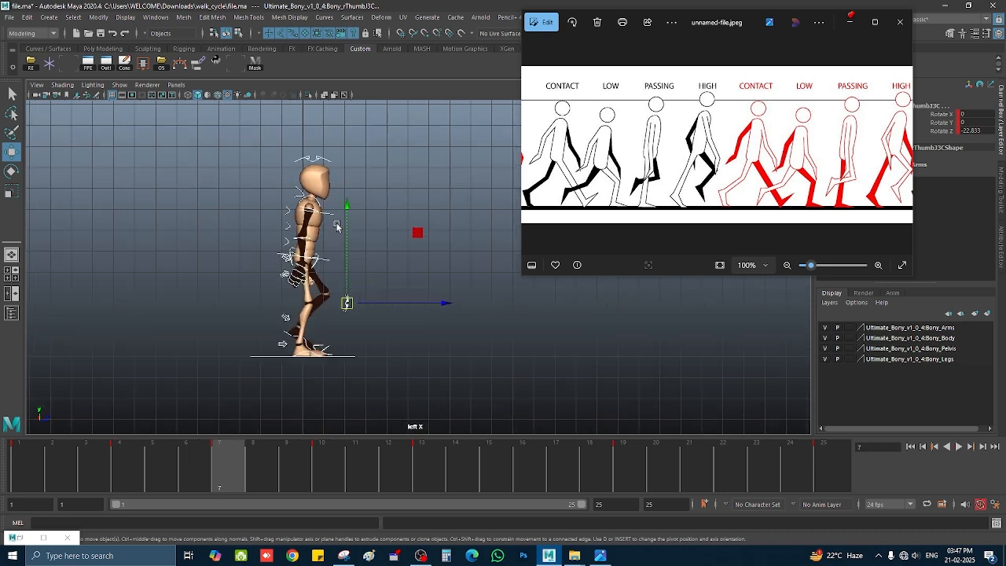
# - Scrub between the keyed poses at frames 7, 10 and 13 beside the reference image and return to frame 7
pyautogui.click(210, 472)
pyautogui.moveTo(210, 473); pyautogui.dragTo(425, 469)
pyautogui.scroll(-1, 354, 314)
pyautogui.click(330, 465)
pyautogui.press(',')
pyautogui.press(',')
pyautogui.press(',')
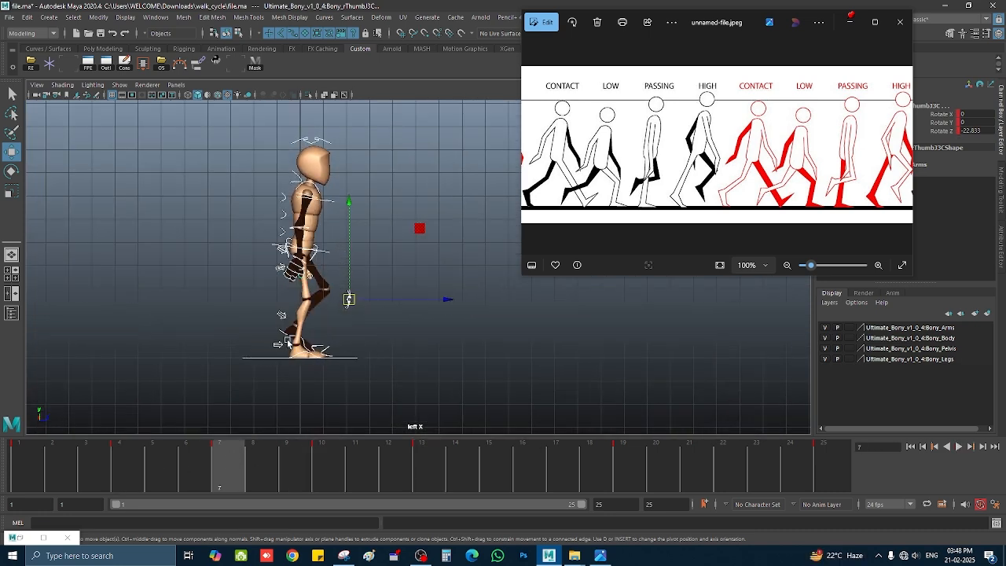
# - Consult the pose chart annotated with frame numbers in Snipping Tool and bring back the reference image
pyautogui.click(600, 556)
pyautogui.click(344, 556)
pyautogui.moveTo(346, 7); pyautogui.dragTo(486, 67)
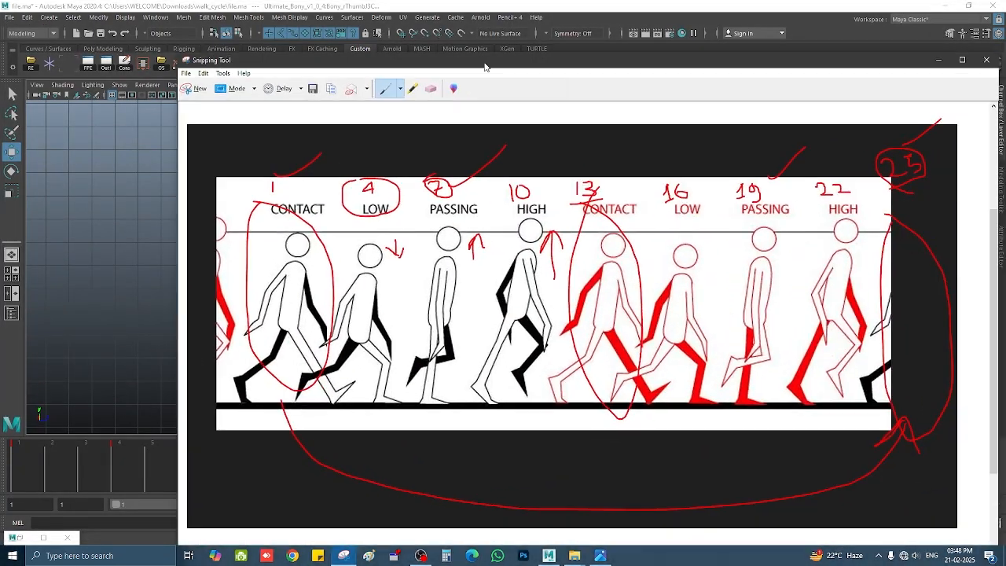
pyautogui.moveTo(1000, 179); pyautogui.dragTo(932, 179)
pyautogui.click(873, 59)
pyautogui.click(601, 556)
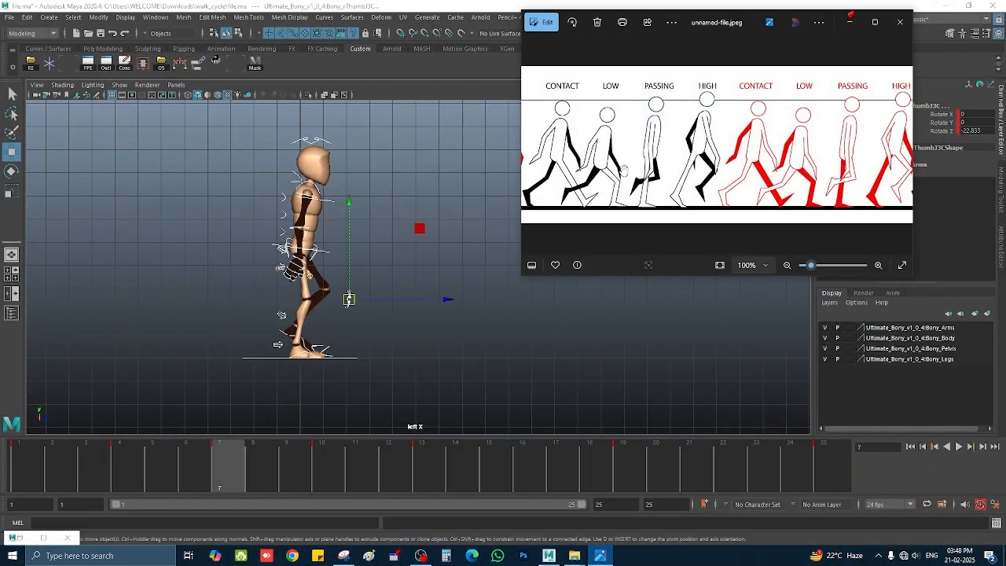
# - Compare the poses at frames 7, 10 and 13 with the reference image and the annotated Snipping Tool chart
pyautogui.click(230, 454)
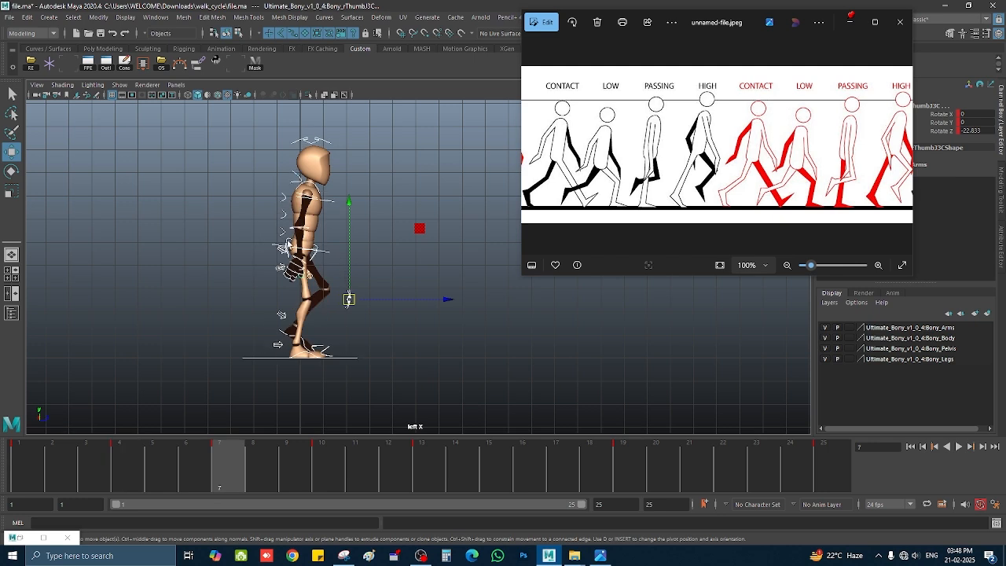
pyautogui.click(320, 462)
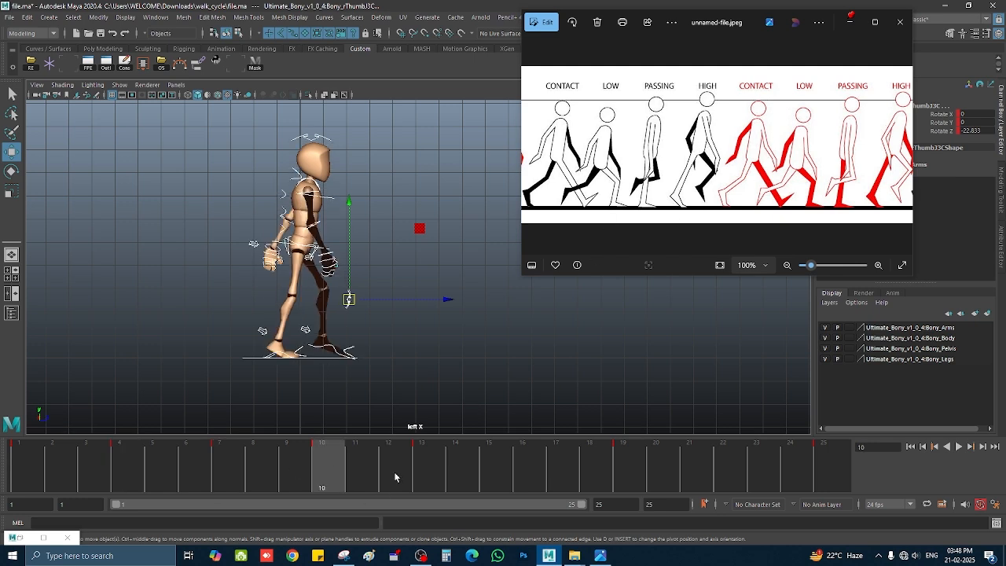
pyautogui.click(418, 472)
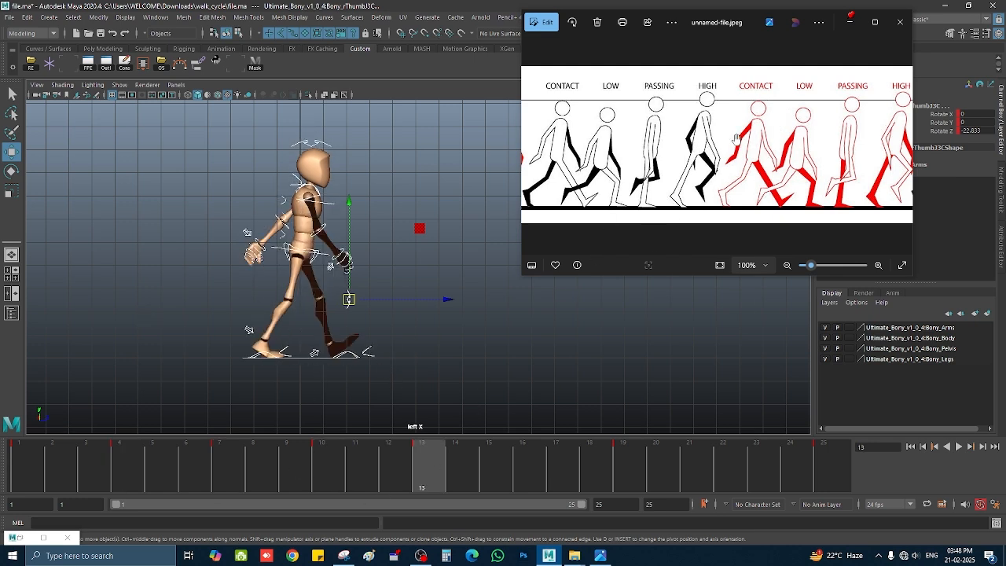
pyautogui.click(344, 556)
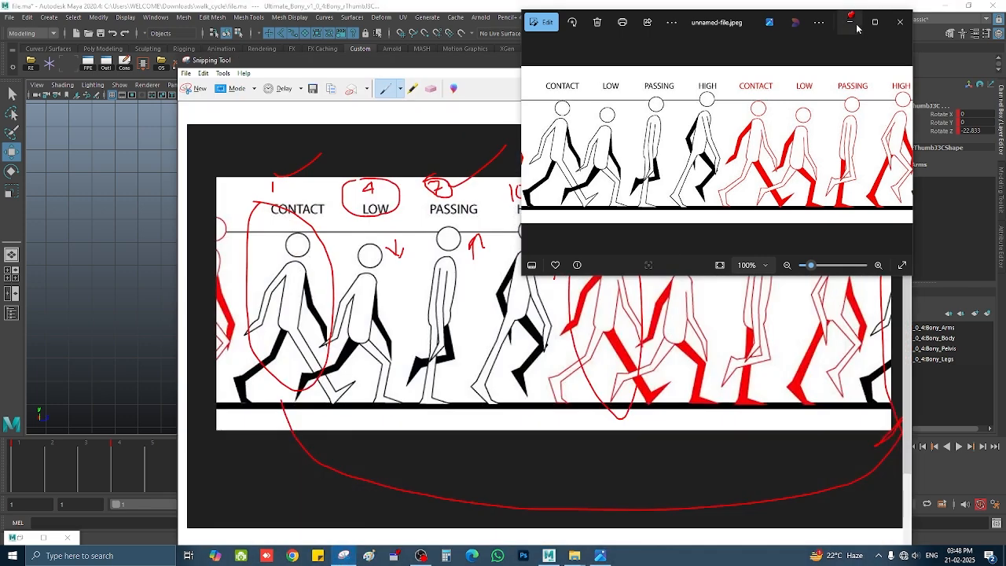
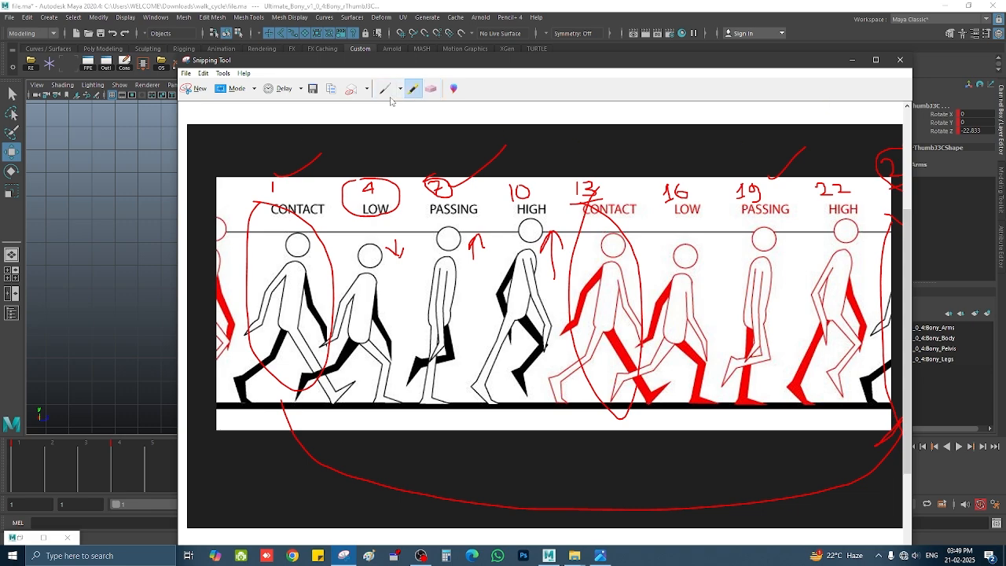
pyautogui.click(849, 61)
pyautogui.scroll(-2, 437, 346)
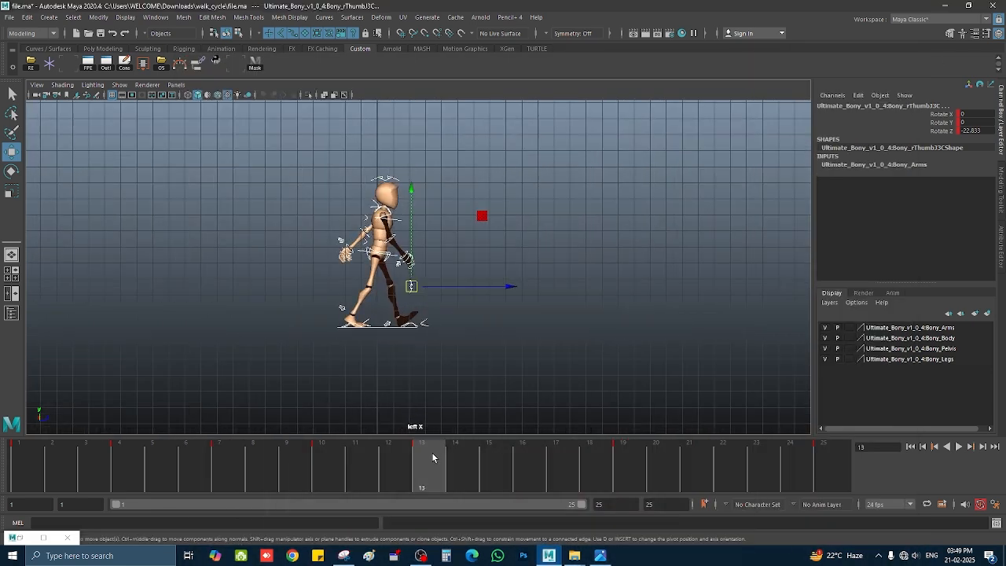
# - Key all the rig's controls at frame 16 and frame the legs in the left side view beside the reference image
pyautogui.press('space')
pyautogui.press('space')
pyautogui.keyDown('alt'); pyautogui.moveTo(337, 283); pyautogui.dragTo(256, 303); pyautogui.keyUp('alt')
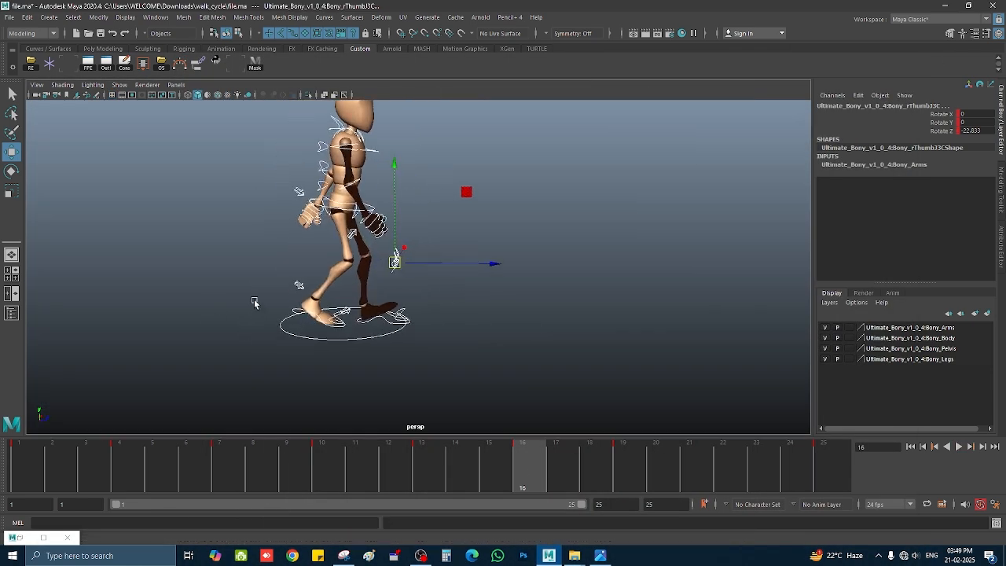
pyautogui.scroll(3, 256, 304)
pyautogui.press('space')
pyautogui.press('space')
pyautogui.scroll(2, 236, 322)
pyautogui.click(601, 556)
pyautogui.keyDown('alt'); pyautogui.moveTo(363, 360); pyautogui.dragTo(337, 306, button='middle'); pyautogui.keyUp('alt')
pyautogui.scroll(3, 337, 306)
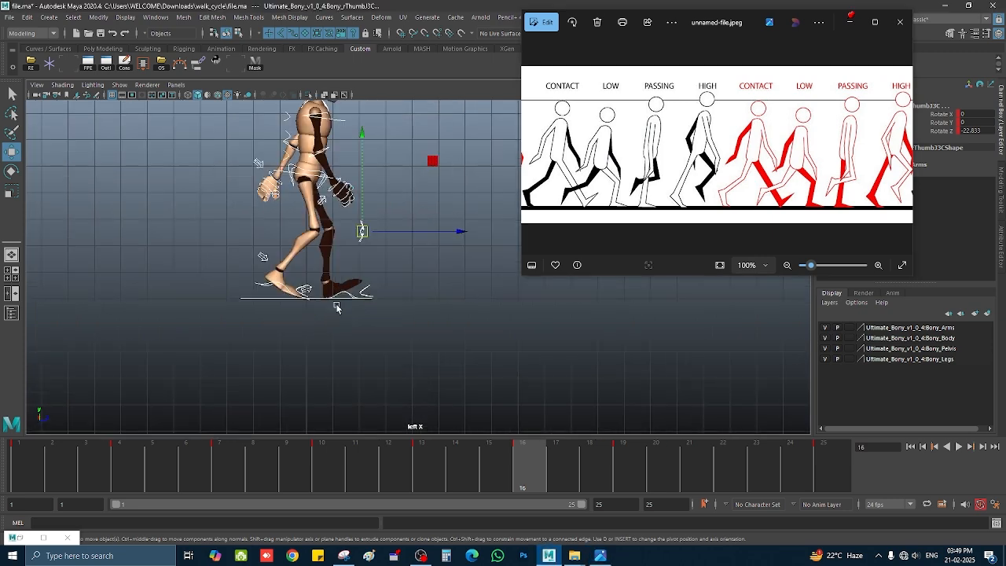
# - Flatten the forward left foot at frame 16 by setting its IK control's Toe Up Dn to 0
pyautogui.moveTo(397, 464); pyautogui.dragTo(527, 489)
pyautogui.scroll(2, 333, 317)
pyautogui.click(334, 318)
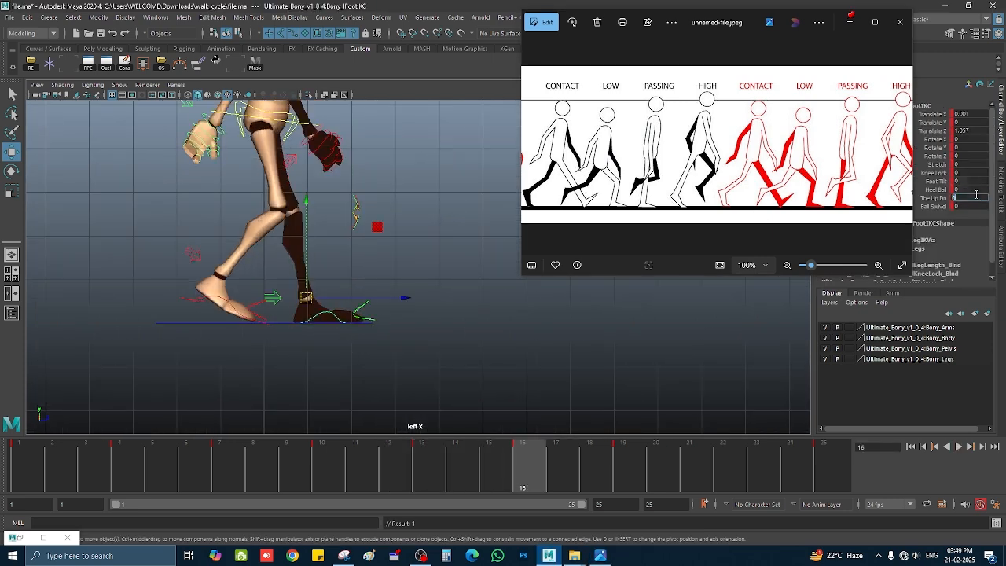
pyautogui.scroll(-2, 281, 363)
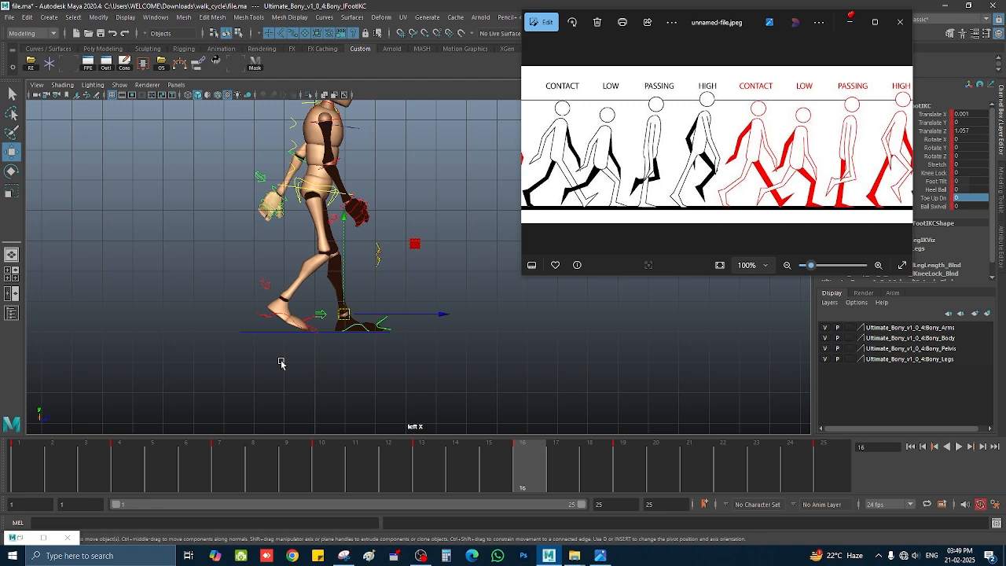
pyautogui.click(124, 484)
pyautogui.rightClick(127, 464)
pyautogui.click(162, 295)
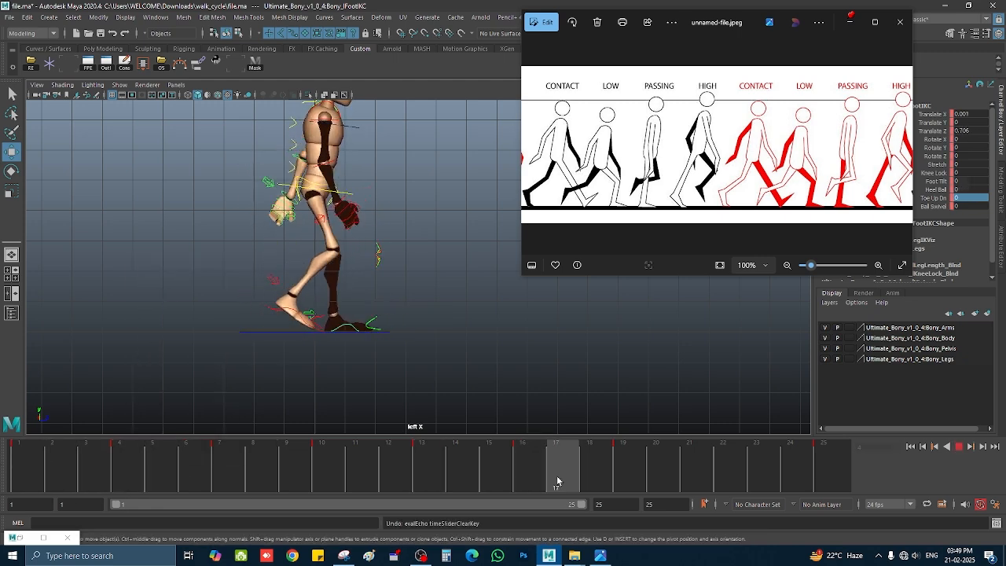
# - Copy the root control's Translate Y of -0.235 from frame 4 to frame 16 and play the walk
pyautogui.scroll(1, 313, 332)
pyautogui.keyDown('alt'); pyautogui.moveTo(274, 167); pyautogui.dragTo(263, 242); pyautogui.keyUp('alt')
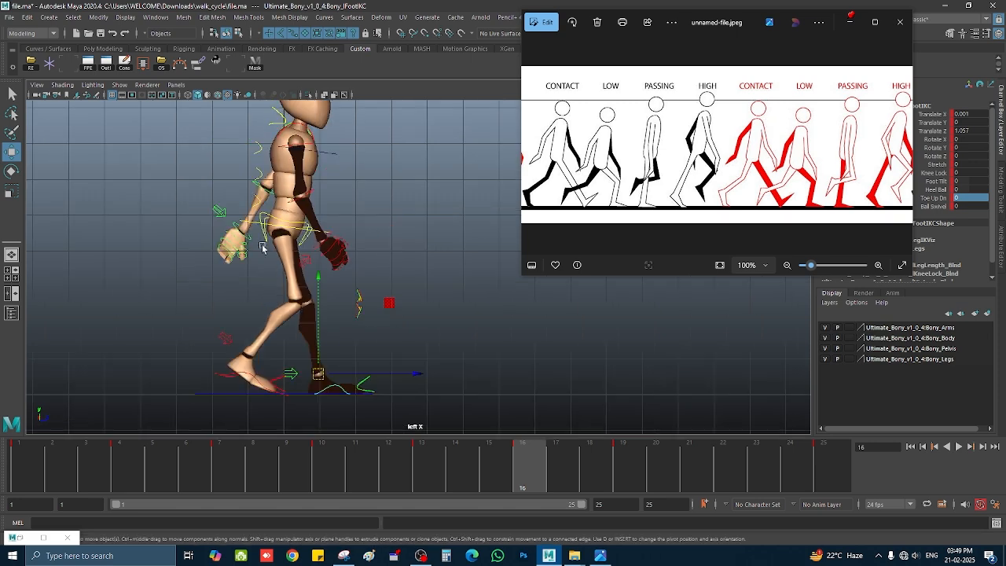
pyautogui.click(262, 243)
pyautogui.click(131, 466)
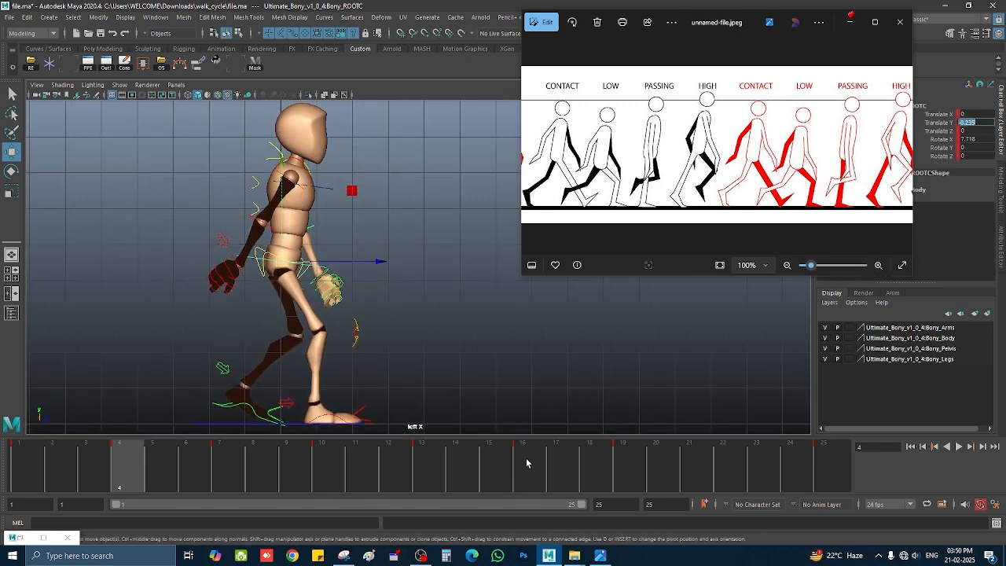
pyautogui.click(527, 463)
pyautogui.hotkey('alt', 'v')
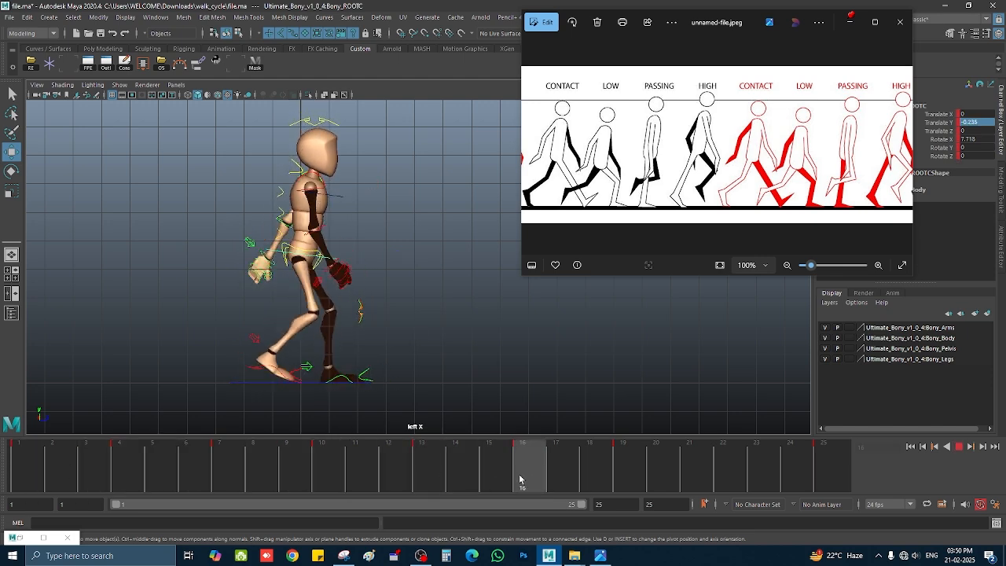
# - Rotate the right wrist FK control at frame 16 to about X 14.173, Y -31.4, Z -2.535 in the perspective view
pyautogui.press('space')
pyautogui.press('space')
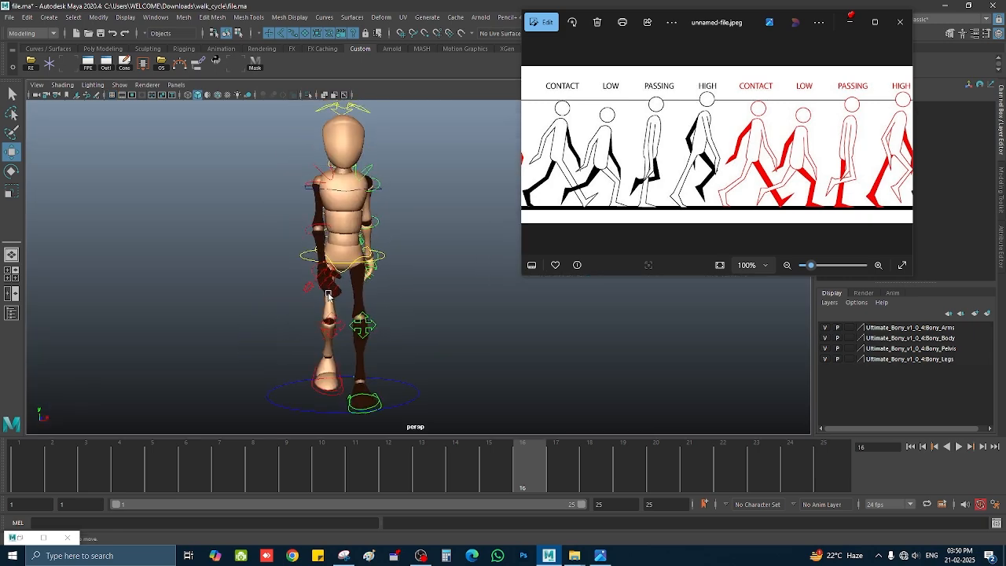
pyautogui.scroll(3, 280, 279)
pyautogui.click(336, 262)
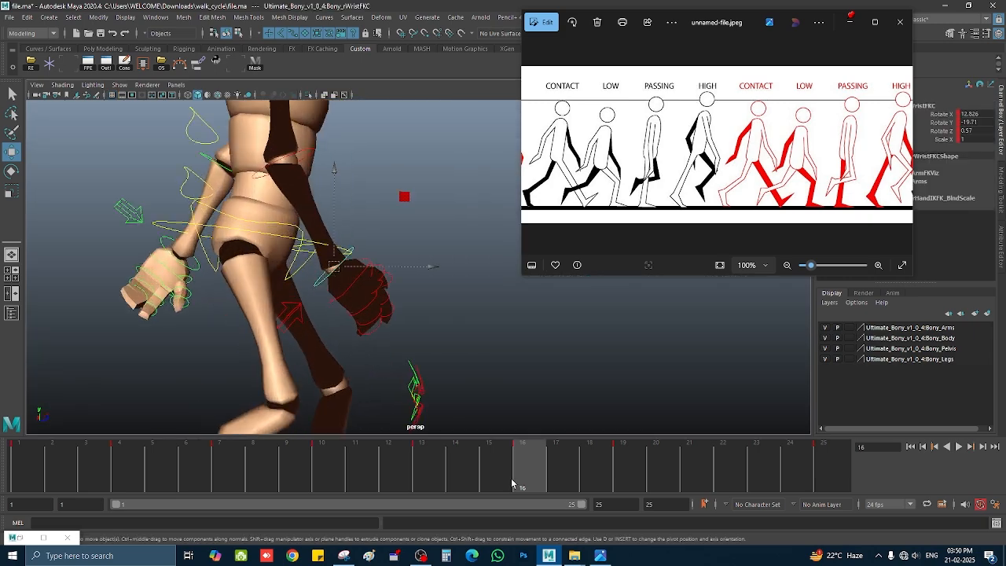
pyautogui.moveTo(514, 482); pyautogui.dragTo(519, 469)
pyautogui.press('e')
pyautogui.keyDown('alt'); pyautogui.moveTo(354, 275); pyautogui.dragTo(225, 265); pyautogui.keyUp('alt')
pyautogui.keyDown('alt'); pyautogui.moveTo(225, 265); pyautogui.dragTo(251, 270, button='middle'); pyautogui.keyUp('alt')
pyautogui.keyDown('ctrl'); pyautogui.keyDown('shift'); pyautogui.rightClick(253, 269); pyautogui.keyUp('shift'); pyautogui.keyUp('ctrl')
pyautogui.moveTo(253, 269); pyautogui.dragTo(274, 264)
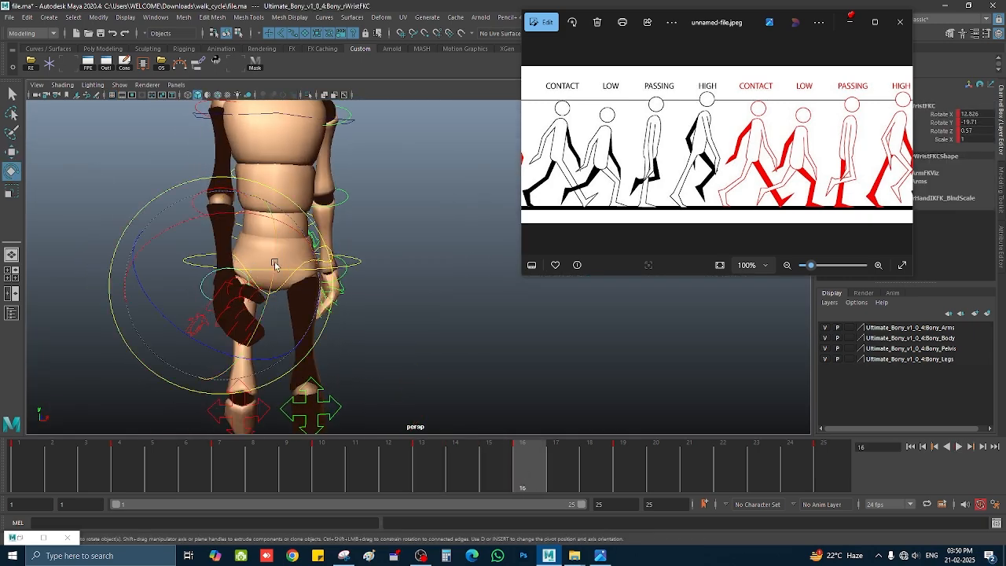
pyautogui.keyDown('alt'); pyautogui.moveTo(278, 308); pyautogui.dragTo(331, 316); pyautogui.keyUp('alt')
pyautogui.moveTo(474, 465); pyautogui.dragTo(520, 459)
pyautogui.keyDown('alt'); pyautogui.moveTo(445, 364); pyautogui.dragTo(398, 341); pyautogui.keyUp('alt')
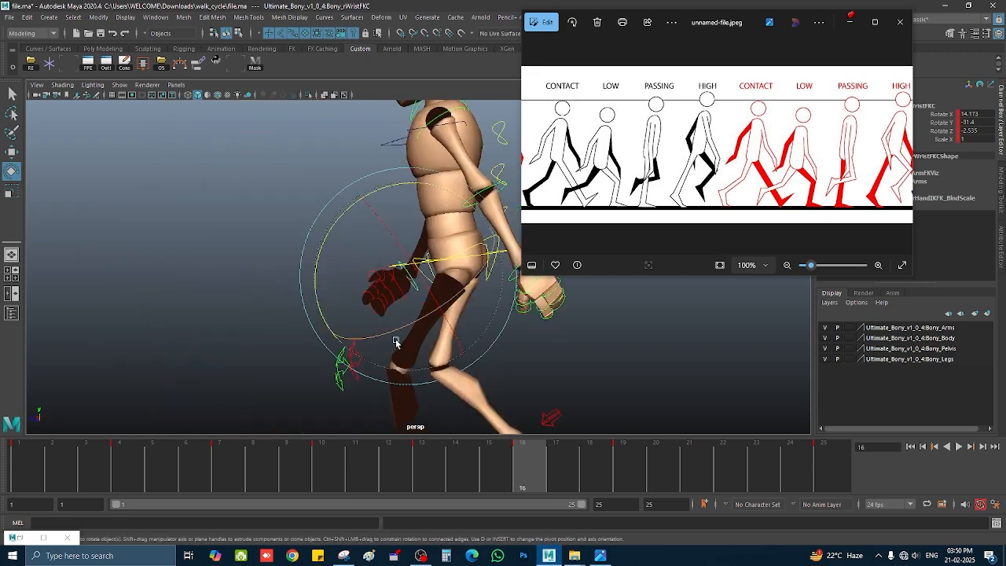
# - Adjust the main hip control's rotation at frame 16 from the front in perspective and scrub to check it
pyautogui.keyDown('alt'); pyautogui.moveTo(398, 341); pyautogui.dragTo(276, 384, button='middle'); pyautogui.keyUp('alt')
pyautogui.click(406, 308)
pyautogui.click(406, 308)
pyautogui.keyDown('alt'); pyautogui.moveTo(585, 379); pyautogui.dragTo(337, 335); pyautogui.keyUp('alt')
pyautogui.keyDown('alt'); pyautogui.moveTo(337, 335); pyautogui.dragTo(328, 291, button='middle'); pyautogui.keyUp('alt')
pyautogui.click(328, 292)
pyautogui.click(328, 275)
pyautogui.moveTo(439, 456); pyautogui.dragTo(516, 474)
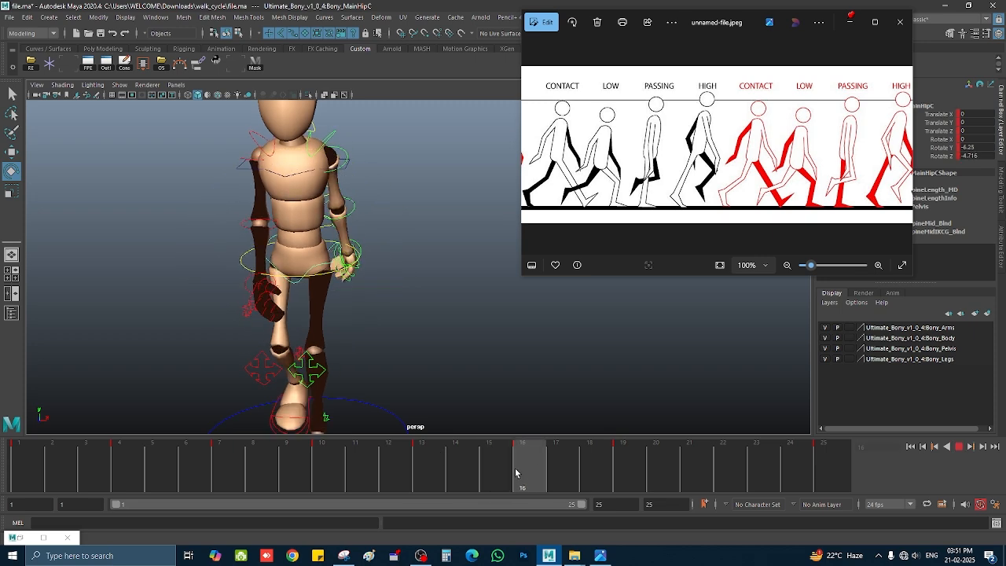
pyautogui.keyDown('alt'); pyautogui.moveTo(346, 342); pyautogui.dragTo(337, 287); pyautogui.keyUp('alt')
pyautogui.keyDown('alt'); pyautogui.moveTo(337, 288); pyautogui.dragTo(377, 286, button='middle'); pyautogui.keyUp('alt')
pyautogui.moveTo(441, 258); pyautogui.dragTo(439, 268)
pyautogui.moveTo(503, 465); pyautogui.dragTo(527, 467)
# - Check the passing pose at frame 19 from the side in perspective beside the reference image
pyautogui.click(369, 555)
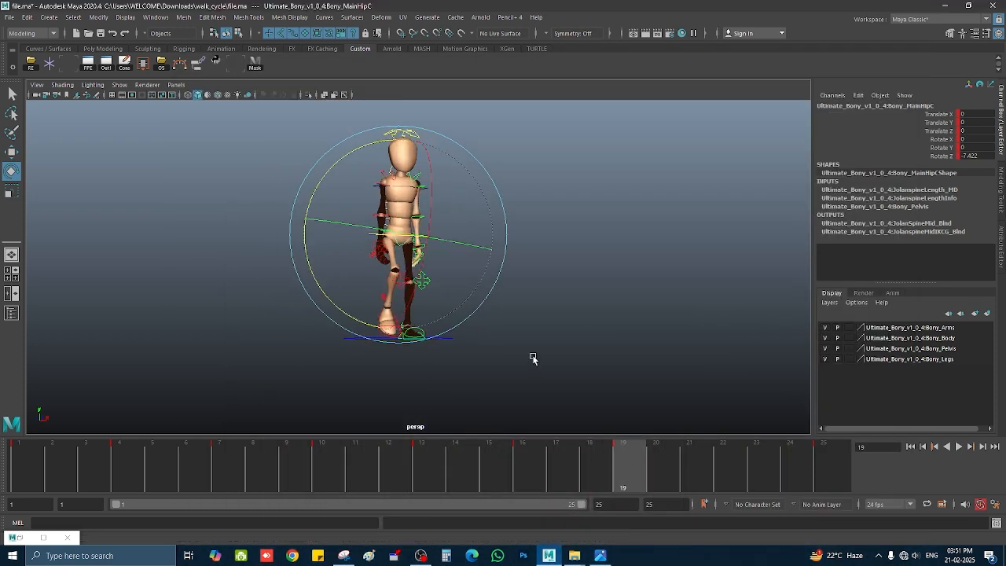
pyautogui.keyDown('alt'); pyautogui.moveTo(534, 360); pyautogui.dragTo(421, 323); pyautogui.keyUp('alt')
pyautogui.moveTo(448, 465); pyautogui.dragTo(626, 489)
pyautogui.click(601, 555)
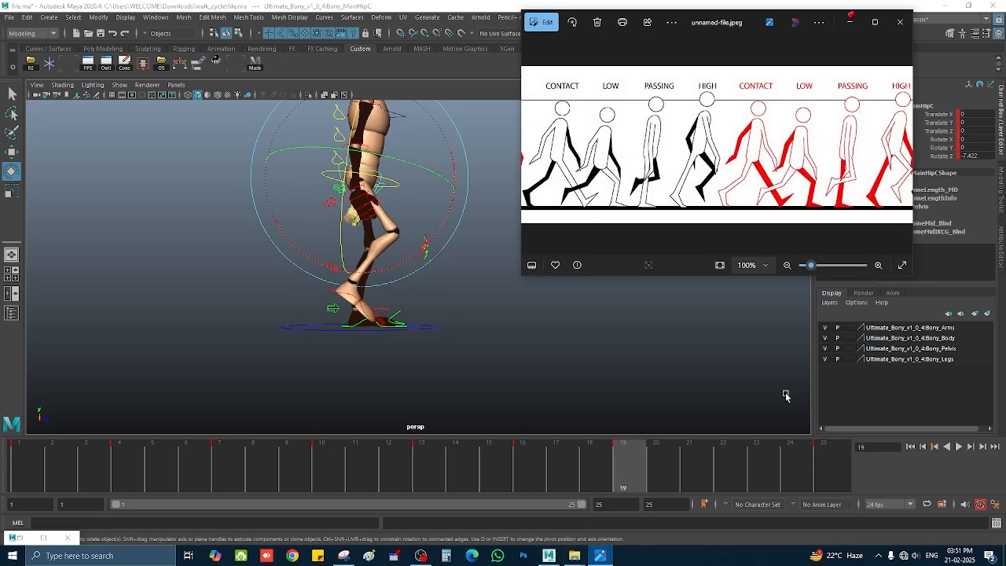
# - Draw an arrow from the frame 10 pose to the frame 22 pose and mark frame 22 on the Snipping Tool chart
pyautogui.click(343, 555)
pyautogui.click(850, 21)
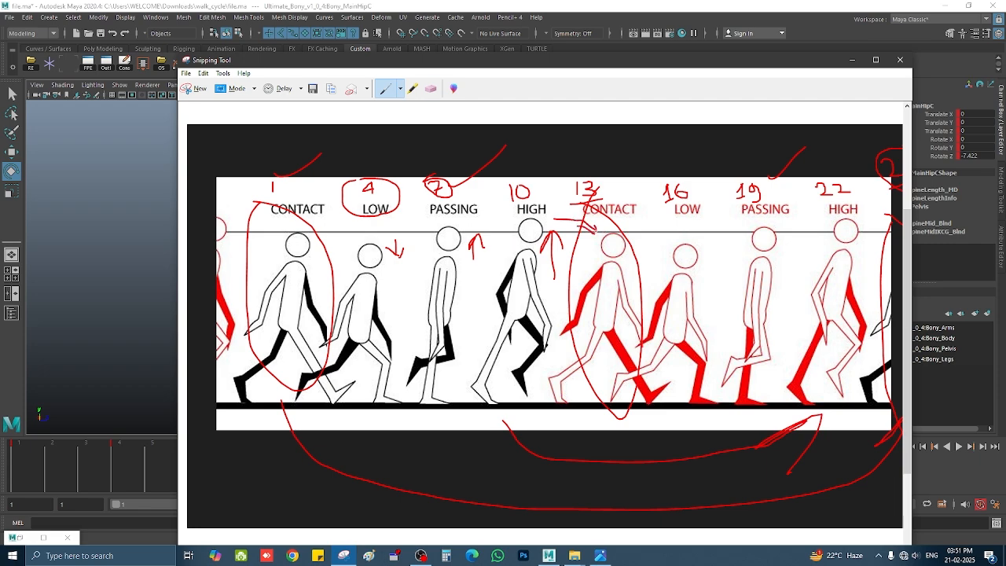
pyautogui.click(876, 59)
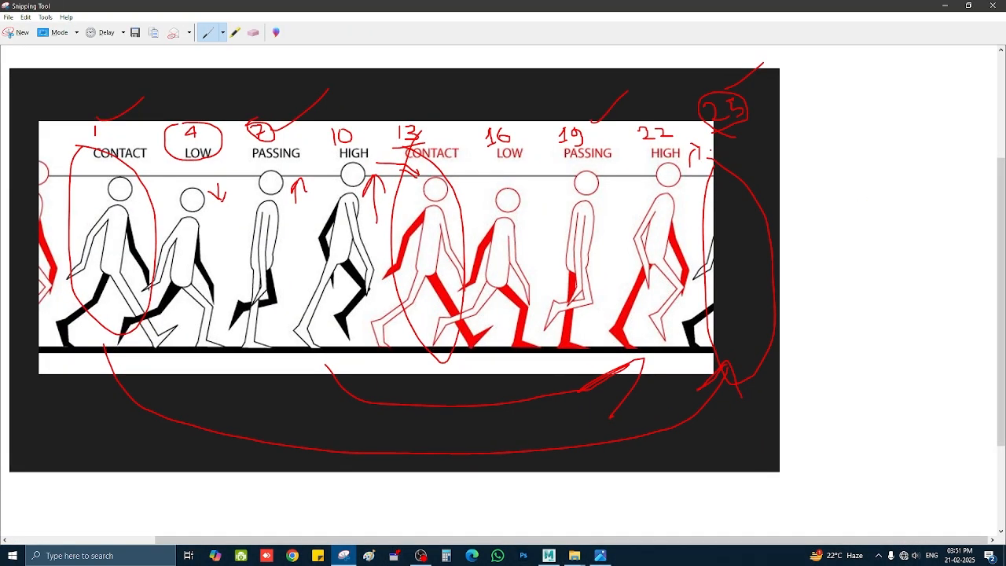
pyautogui.click(967, 8)
pyautogui.moveTo(565, 62); pyautogui.dragTo(559, 18)
pyautogui.moveTo(407, 532); pyautogui.dragTo(473, 536)
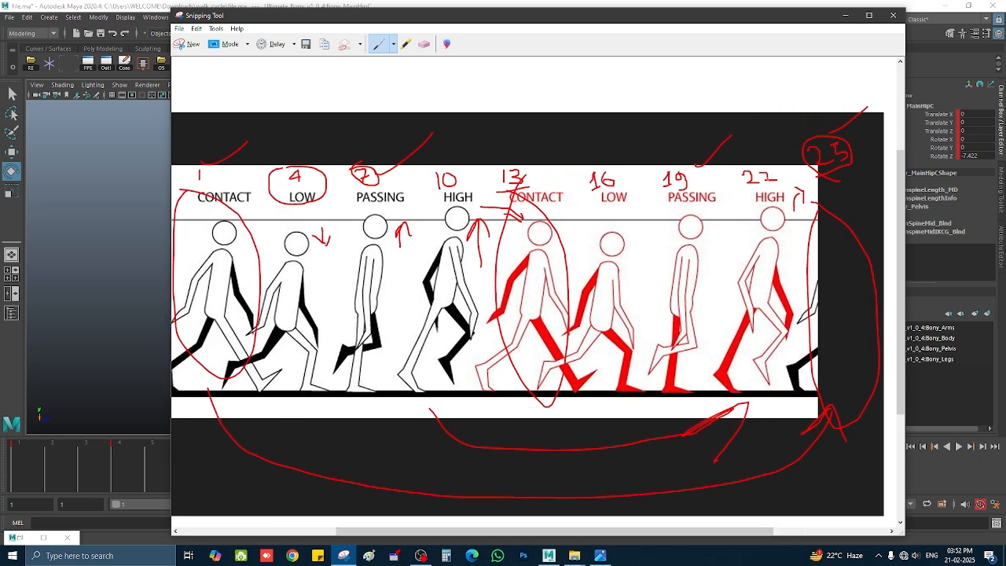
pyautogui.moveTo(744, 190); pyautogui.dragTo(792, 187)
pyautogui.scroll(-1, 793, 187)
pyautogui.click(848, 16)
# - Select all the rig's controls and key them at frame 22
pyautogui.click(541, 284)
pyautogui.scroll(-8, 541, 285)
pyautogui.moveTo(346, 173); pyautogui.dragTo(487, 323)
pyautogui.moveTo(636, 482); pyautogui.dragTo(715, 489)
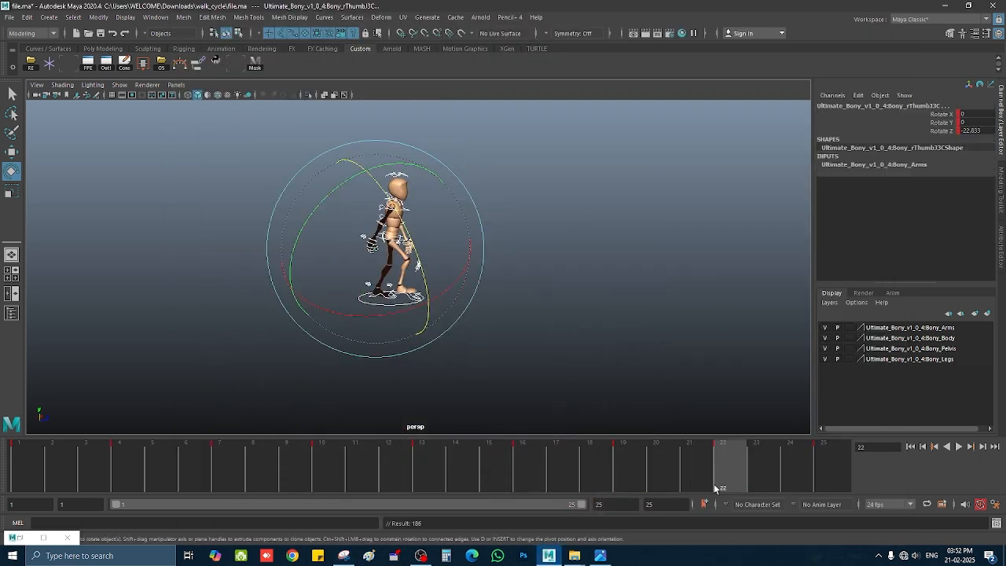
# - Show the frame 22 pose in the left side view beside the reference pose image
pyautogui.scroll(6, 471, 331)
pyautogui.keyDown('alt'); pyautogui.moveTo(472, 338); pyautogui.dragTo(423, 279, button='middle'); pyautogui.keyUp('alt')
pyautogui.click(602, 555)
pyautogui.click(356, 320)
pyautogui.press('space')
pyautogui.press('space')
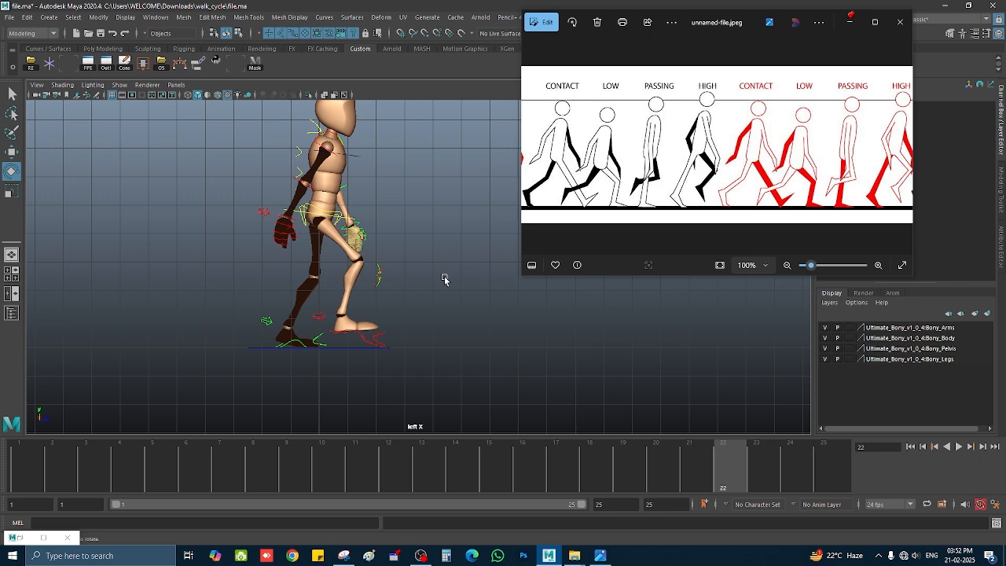
# - Select all the rig's controls and compare the high pose at frame 10 with the pose at frame 22
pyautogui.scroll(-5, 312, 347)
pyautogui.moveTo(277, 167); pyautogui.dragTo(376, 317)
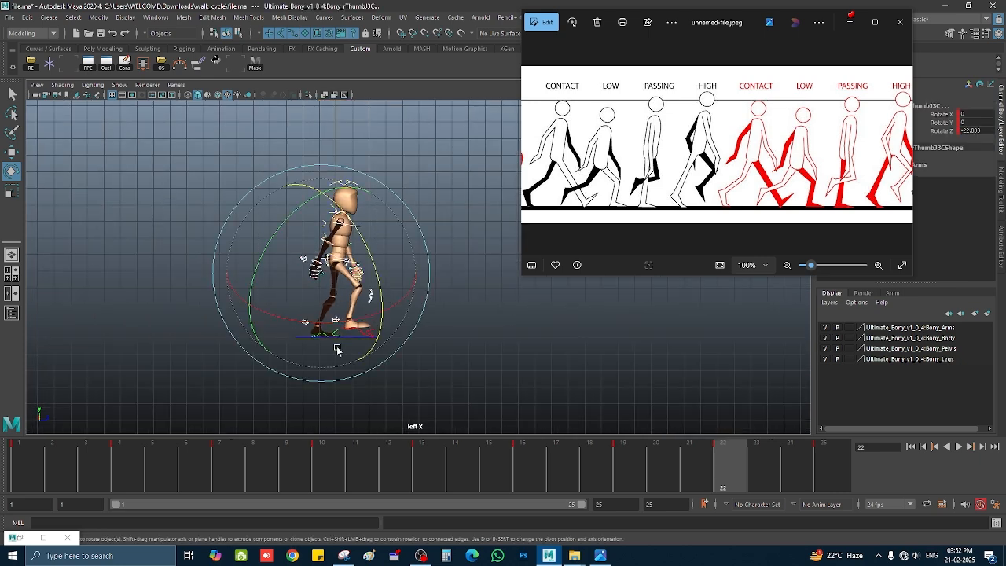
pyautogui.click(331, 464)
pyautogui.scroll(3, 338, 327)
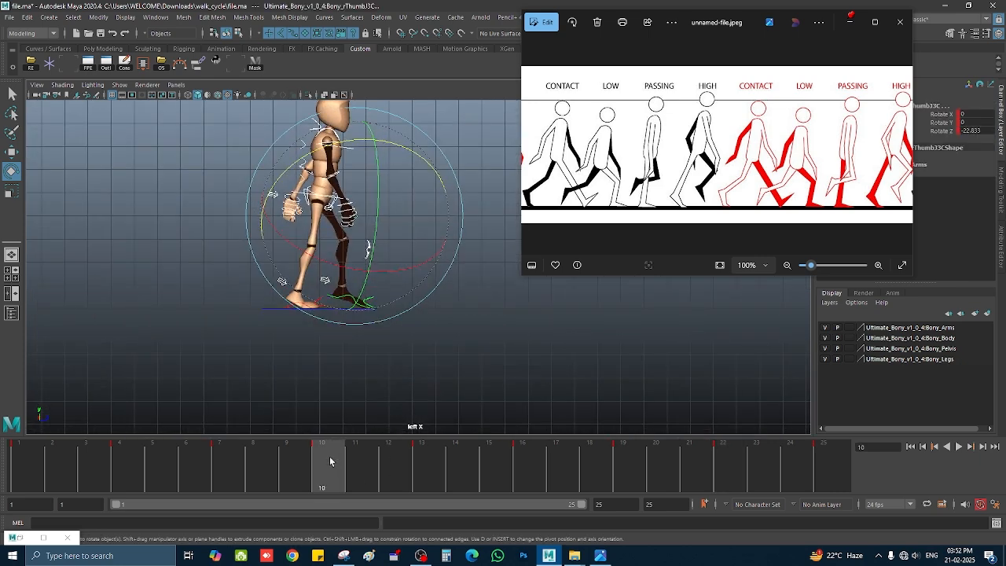
pyautogui.hotkey('alt', 'v')
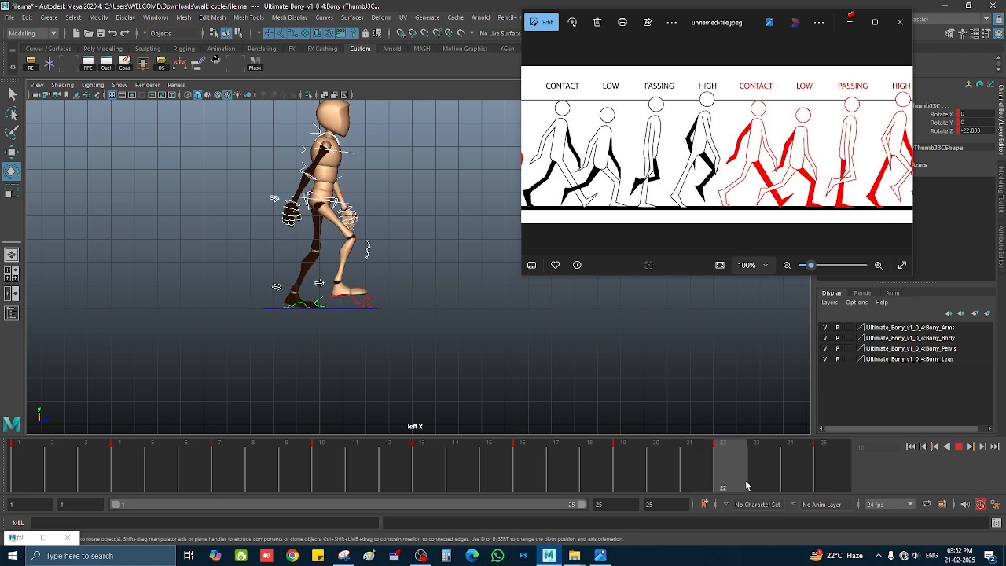
# - Copy the root control's Translate Y value of 0.116 from frame 10 to frame 22
pyautogui.scroll(3, 286, 355)
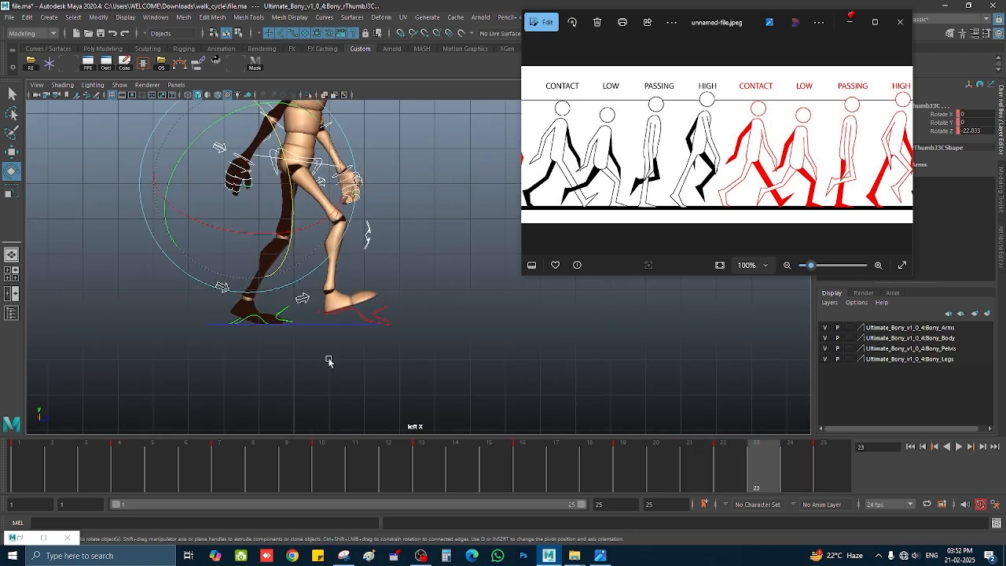
pyautogui.click(250, 318)
pyautogui.keyDown('alt'); pyautogui.moveTo(418, 177); pyautogui.dragTo(420, 238, button='middle'); pyautogui.keyUp('alt')
pyautogui.click(321, 225)
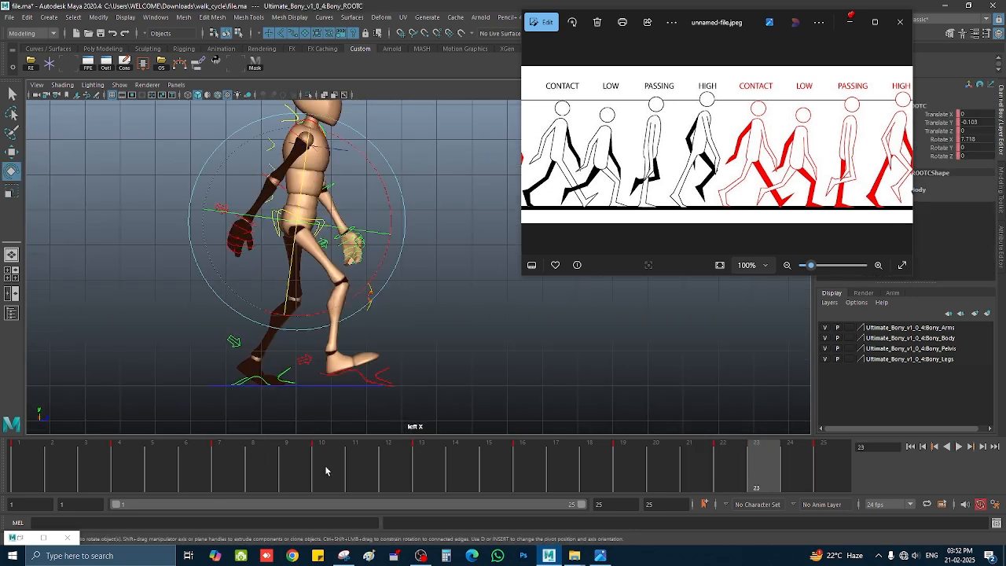
pyautogui.click(321, 468)
pyautogui.click(983, 125)
pyautogui.hotkey('ctrl', 'c')
pyautogui.click(733, 463)
pyautogui.click(982, 124)
pyautogui.hotkey('ctrl', 'v')
pyautogui.press('Return')
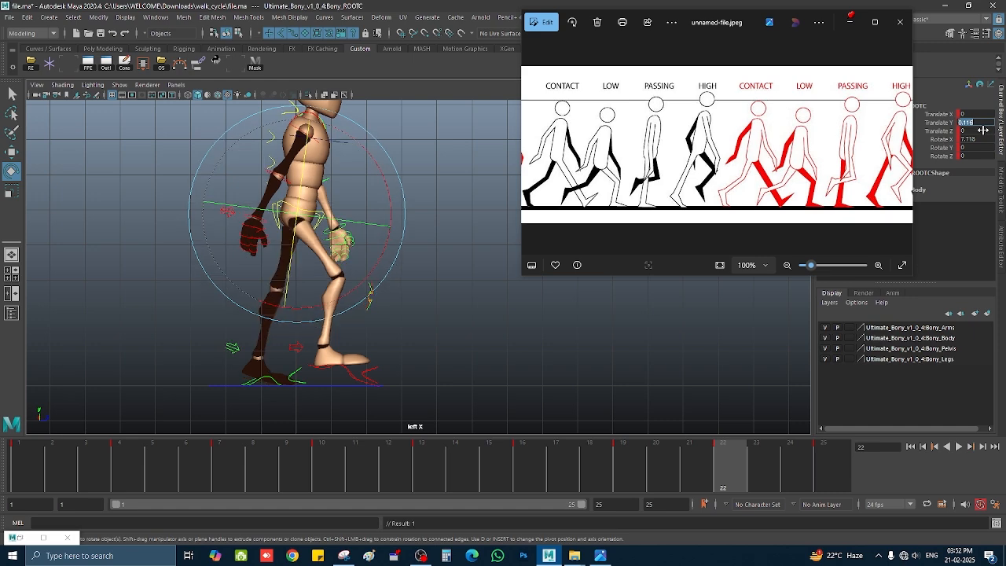
# - On the right foot control at frame 22, set Heel Ball to 0 and Toe Up Dn to -1.1
pyautogui.keyDown('alt'); pyautogui.moveTo(418, 333); pyautogui.dragTo(394, 331, button='middle'); pyautogui.keyUp('alt')
pyautogui.keyDown('alt'); pyautogui.moveTo(426, 293); pyautogui.dragTo(427, 270, button='middle'); pyautogui.keyUp('alt')
pyautogui.click(326, 340)
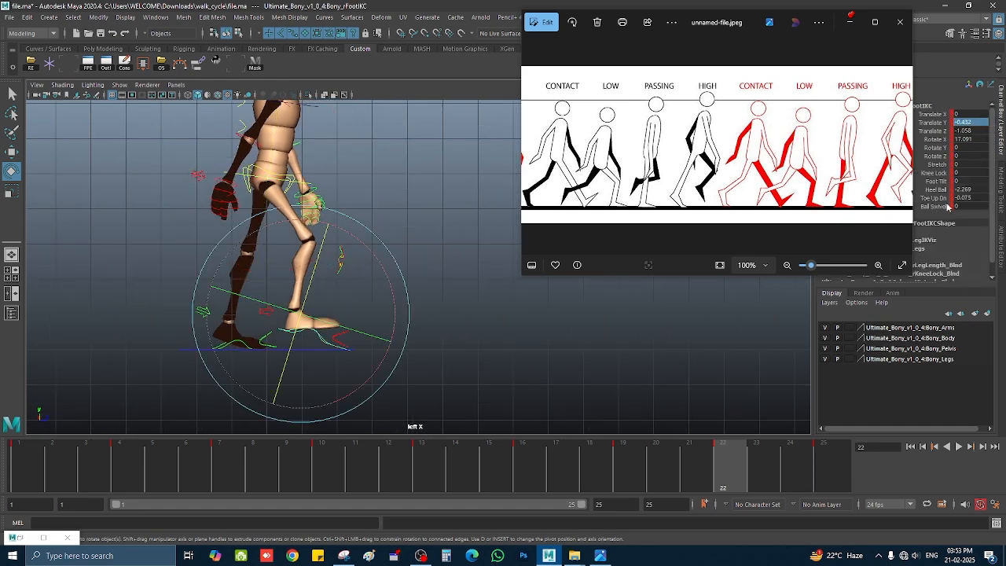
pyautogui.click(937, 140)
pyautogui.moveTo(569, 398); pyautogui.dragTo(551, 399, button='middle')
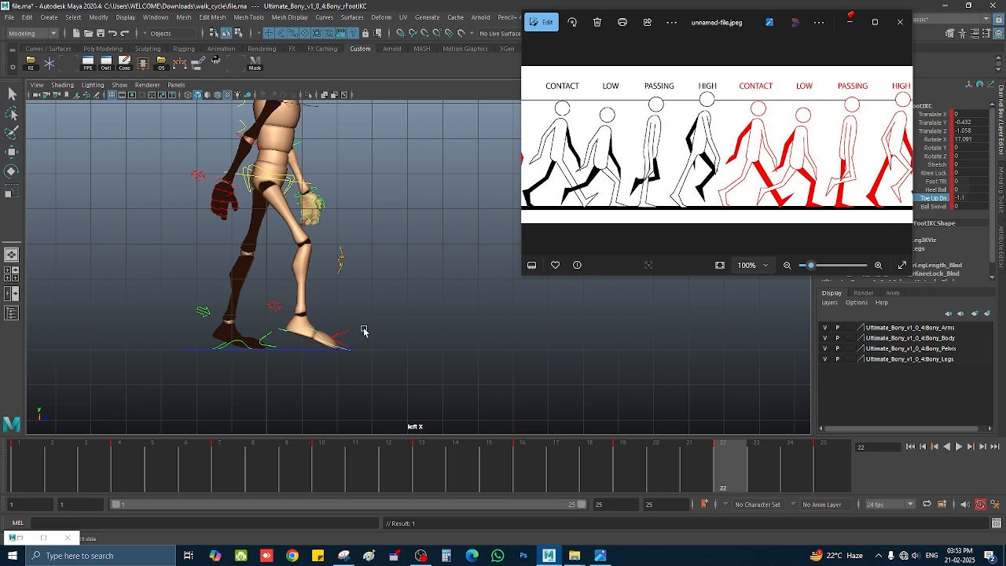
# - Select all the rig's controls and compare the corrected frame 22 pose with the frame 10 pose
pyautogui.scroll(-4, 345, 264)
pyautogui.moveTo(271, 138); pyautogui.dragTo(416, 332)
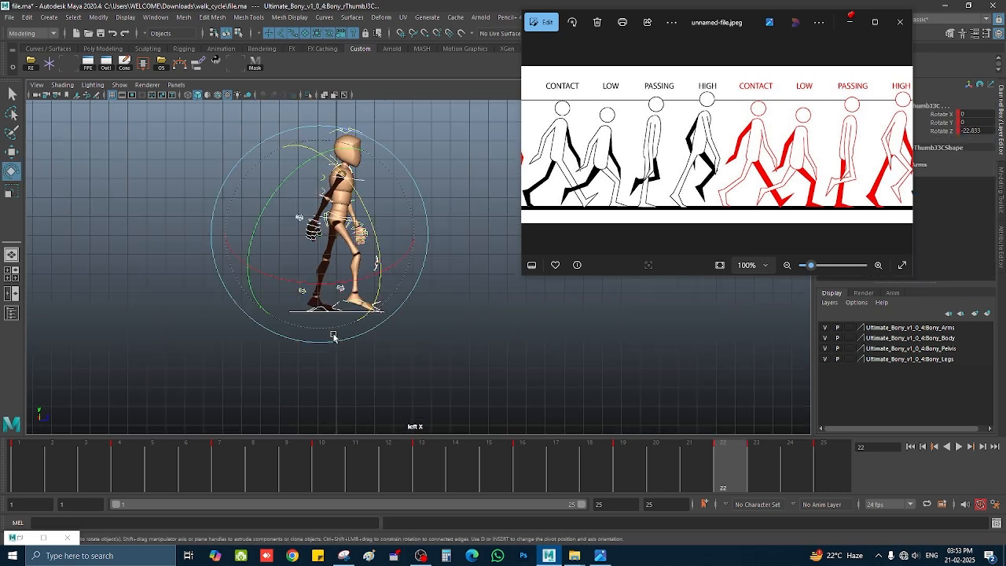
pyautogui.click(324, 466)
pyautogui.scroll(2, 346, 281)
pyautogui.keyDown('alt'); pyautogui.moveTo(347, 281); pyautogui.dragTo(362, 304, button='middle'); pyautogui.keyUp('alt')
pyautogui.scroll(-3, 423, 315)
pyautogui.keyDown('alt'); pyautogui.moveTo(423, 314); pyautogui.dragTo(384, 319, button='middle'); pyautogui.keyUp('alt')
pyautogui.click(385, 319)
# - Select all the rig's controls and delete their stray keys at frame 23
pyautogui.moveTo(385, 320); pyautogui.dragTo(277, 155)
pyautogui.scroll(2, 346, 259)
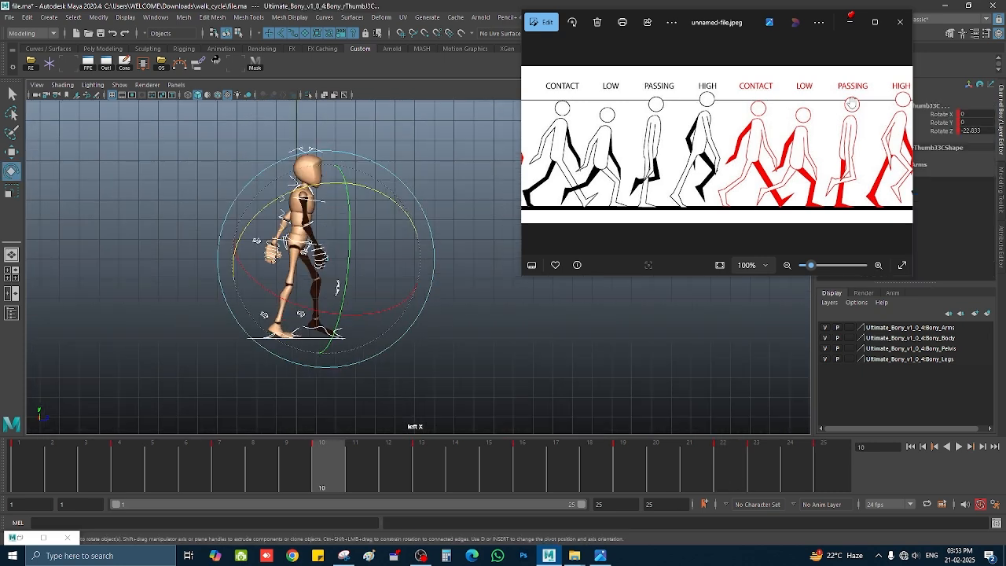
pyautogui.moveTo(732, 471); pyautogui.dragTo(747, 467)
pyautogui.rightClick(747, 466)
pyautogui.click(779, 297)
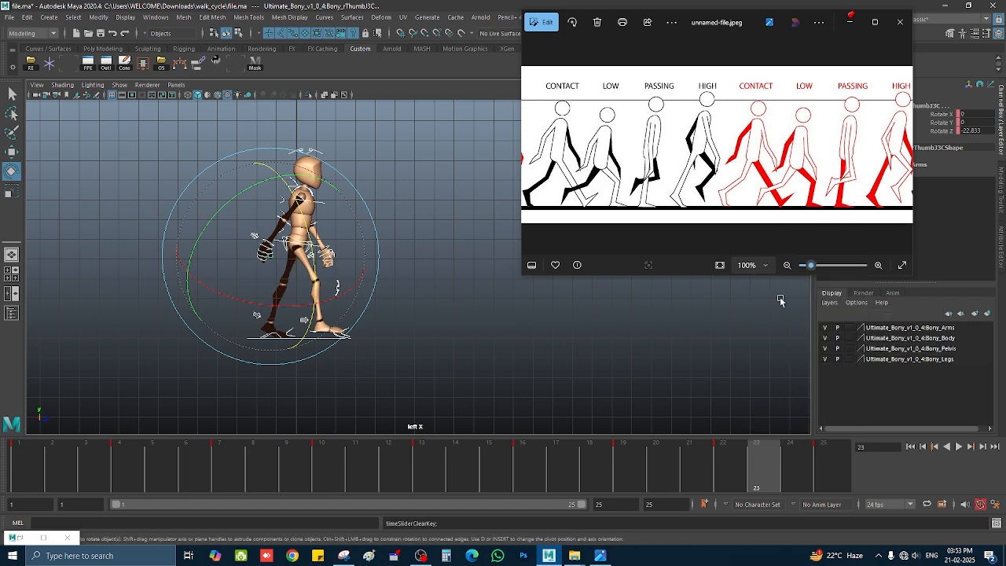
# - Set the left foot control's Heel Ball to about 3.85 at frame 22 and reselect all the rig's controls
pyautogui.click(265, 352)
pyautogui.keyDown('alt'); pyautogui.moveTo(265, 352); pyautogui.dragTo(286, 299, button='middle'); pyautogui.keyUp('alt')
pyautogui.scroll(3, 286, 298)
pyautogui.click(284, 296)
pyautogui.click(726, 456)
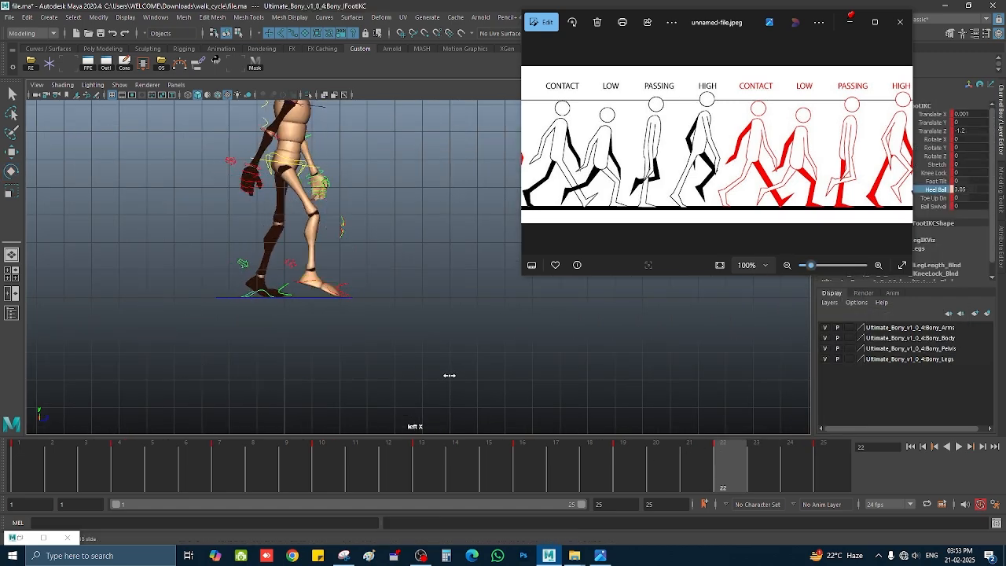
pyautogui.scroll(-2, 405, 312)
pyautogui.keyDown('alt'); pyautogui.moveTo(440, 272); pyautogui.dragTo(391, 332, button='middle'); pyautogui.keyUp('alt')
pyautogui.scroll(-3, 445, 310)
pyautogui.moveTo(256, 166); pyautogui.dragTo(411, 390)
pyautogui.scroll(2, 394, 354)
pyautogui.keyDown('alt'); pyautogui.moveTo(393, 354); pyautogui.dragTo(409, 337, button='middle'); pyautogui.keyUp('alt')
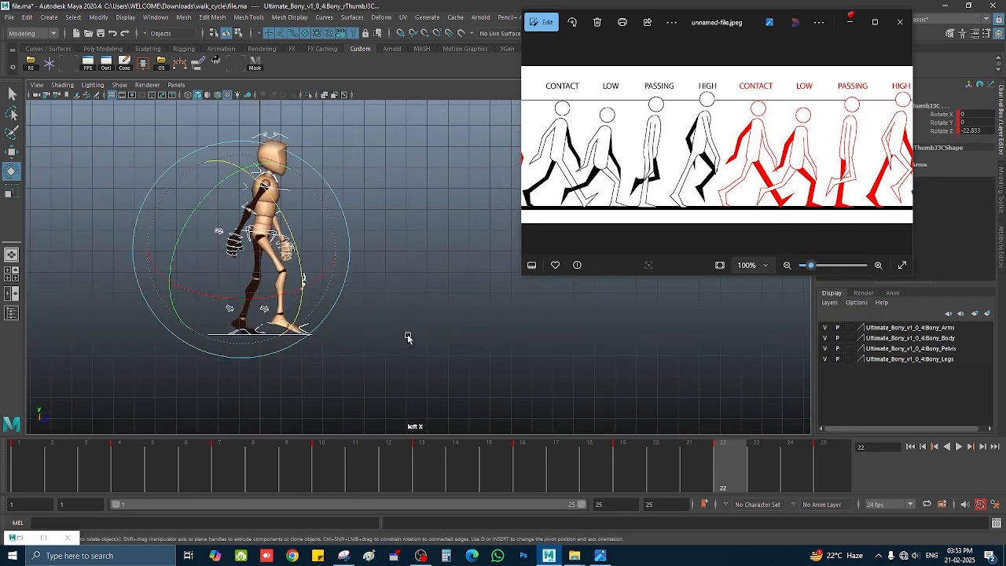
# - Examine the root control's Translate Y curve across the walk cycle in the Graph Editor
pyautogui.click(344, 556)
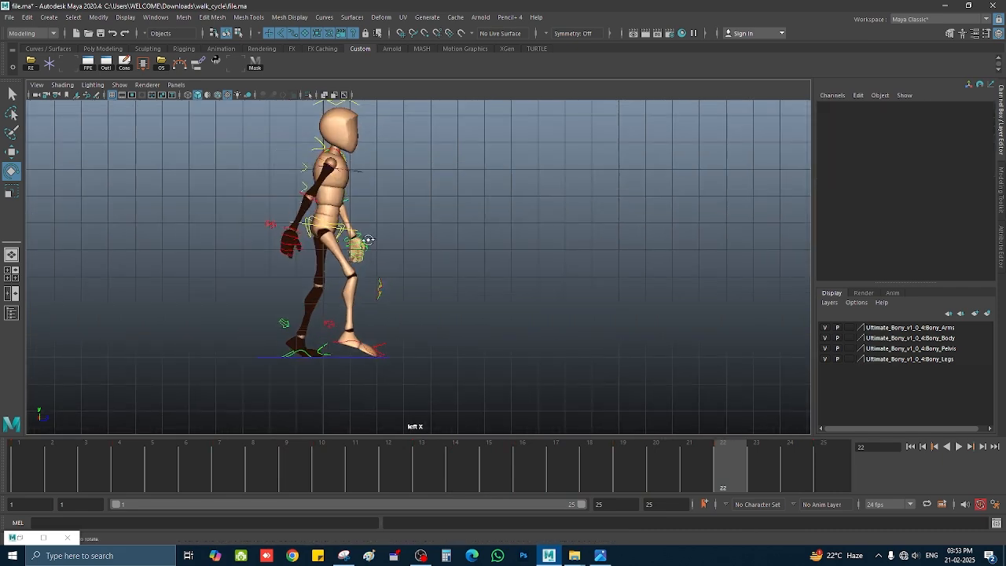
pyautogui.scroll(3, 367, 247)
pyautogui.click(361, 239)
pyautogui.click(20, 538)
pyautogui.moveTo(107, 276); pyautogui.dragTo(211, 162)
pyautogui.click(43, 238)
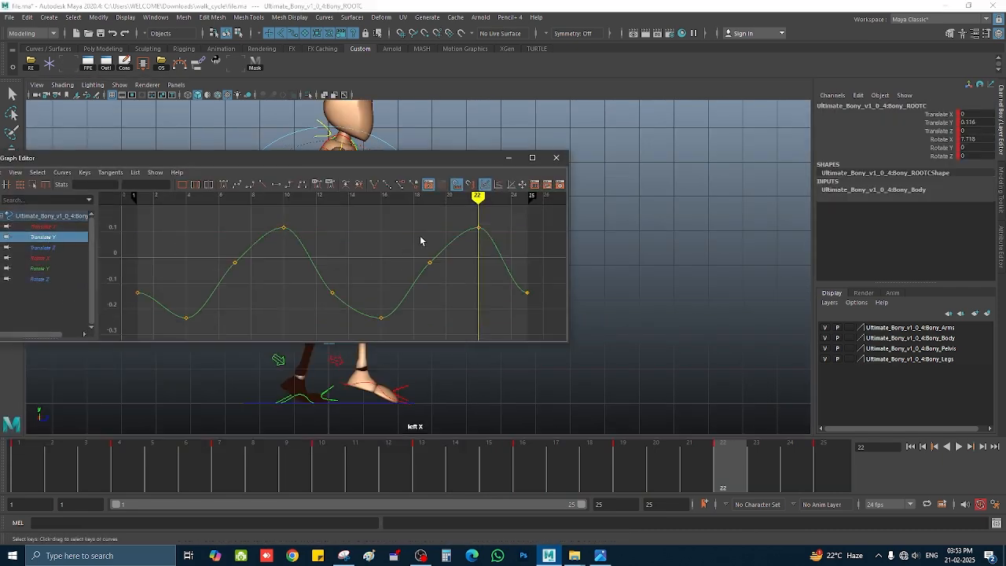
pyautogui.click(508, 158)
pyautogui.click(512, 215)
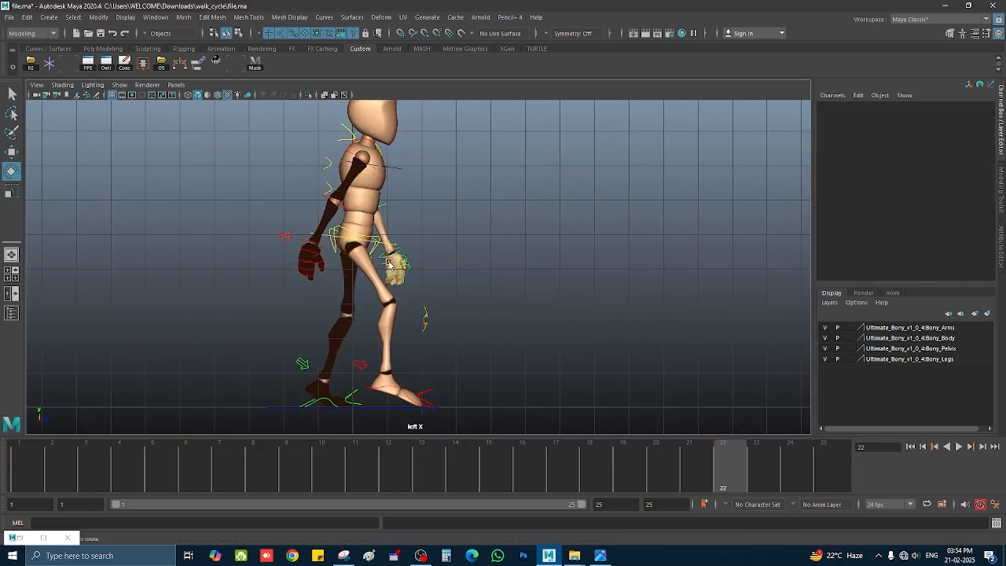
# - In the perspective view, rotate the main hip control at frame 22 to Rotate Y 8.194 and Rotate Z -5.55
pyautogui.hotkey('ctrl', 'z')
pyautogui.press('space')
pyautogui.press('space')
pyautogui.click(519, 182)
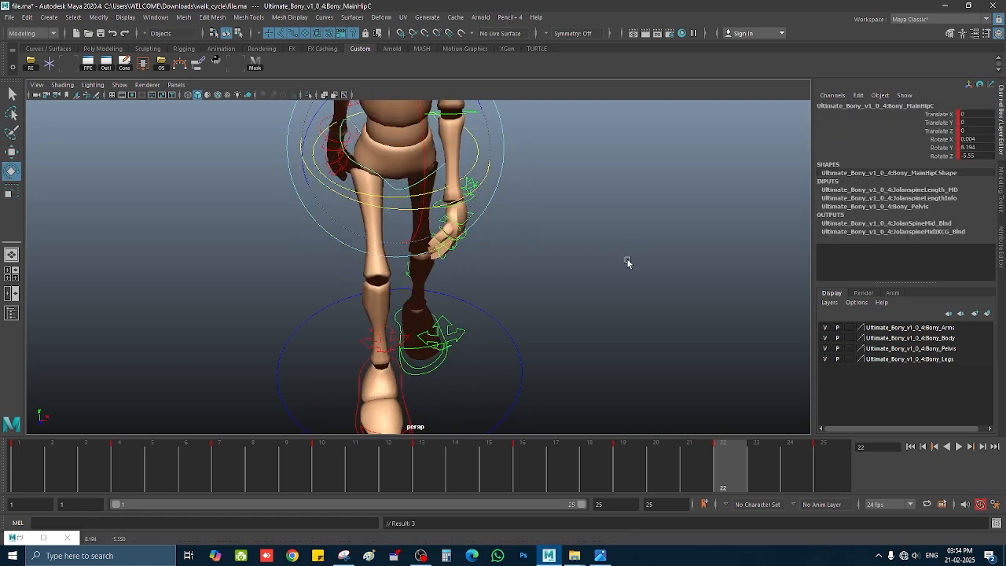
pyautogui.click(628, 262)
# - Inspect the legs, feet and right hand of the frame 22 pose in the perspective view
pyautogui.scroll(-3, 628, 262)
pyautogui.click(406, 227)
pyautogui.click(549, 296)
pyautogui.scroll(2, 548, 295)
pyautogui.keyDown('alt'); pyautogui.moveTo(548, 296); pyautogui.dragTo(552, 241, button='middle'); pyautogui.keyUp('alt')
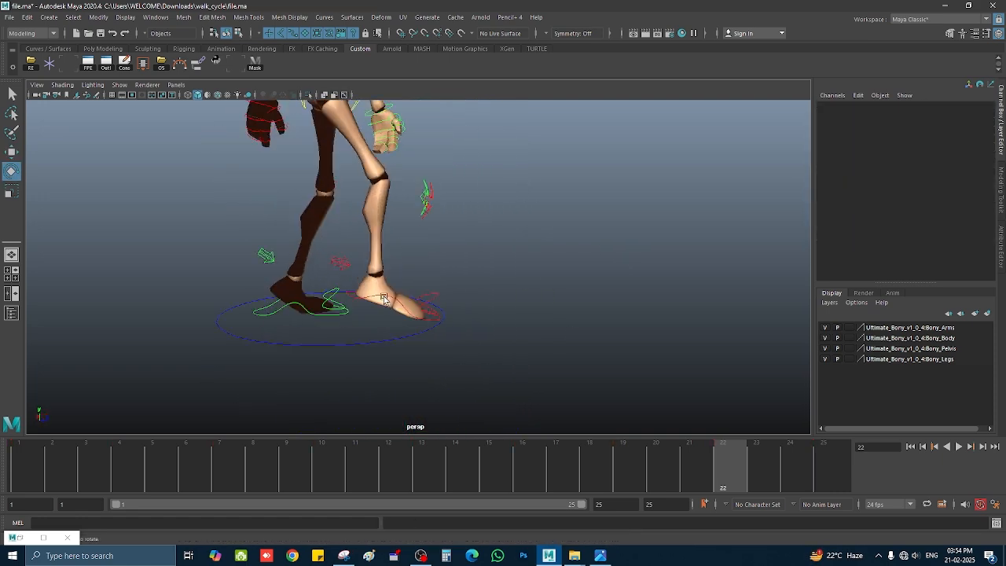
pyautogui.click(386, 291)
pyautogui.keyDown('alt'); pyautogui.moveTo(558, 112); pyautogui.dragTo(568, 236, button='middle'); pyautogui.keyUp('alt')
pyautogui.click(568, 238)
pyautogui.click(294, 282)
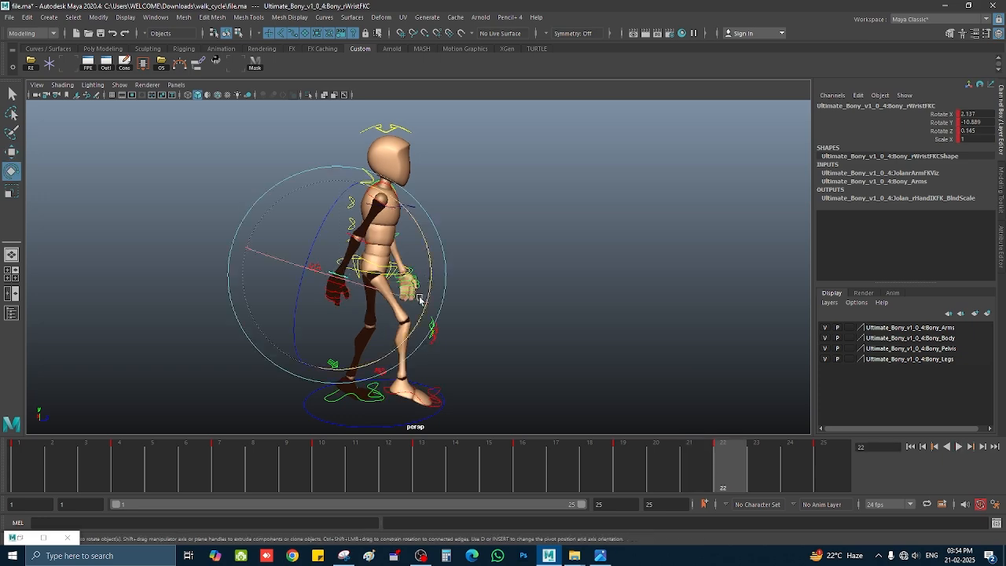
# - Select the left wrist control and check the arm and body motion from several angles through frame 25
pyautogui.moveTo(693, 470); pyautogui.dragTo(722, 470)
pyautogui.click(542, 305)
pyautogui.keyDown('alt'); pyautogui.moveTo(542, 305); pyautogui.dragTo(422, 310); pyautogui.keyUp('alt')
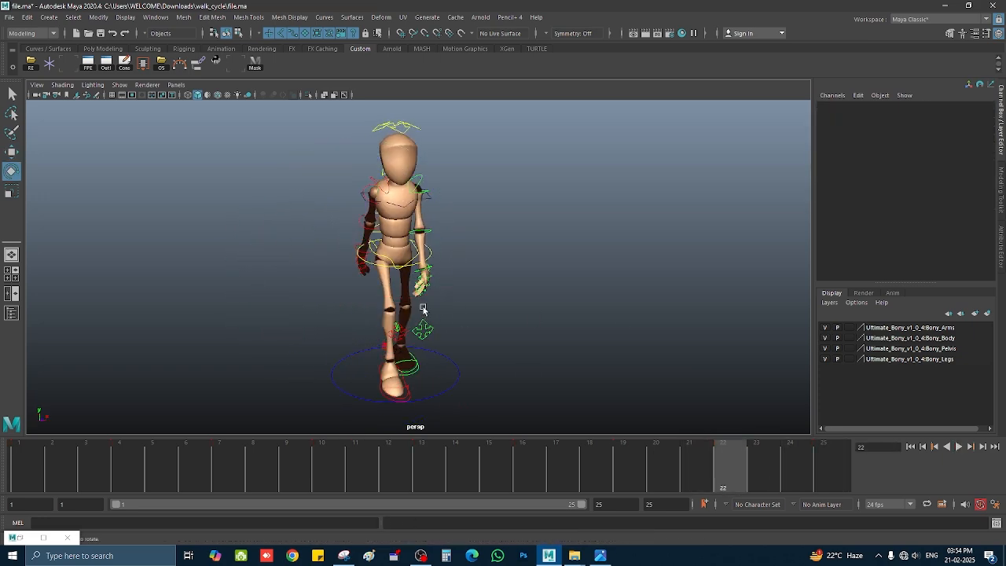
pyautogui.scroll(5, 422, 310)
pyautogui.click(448, 273)
pyautogui.keyDown('alt'); pyautogui.moveTo(503, 299); pyautogui.dragTo(418, 336); pyautogui.keyUp('alt')
pyautogui.moveTo(424, 466); pyautogui.dragTo(881, 485)
pyautogui.scroll(-4, 542, 346)
pyautogui.keyDown('alt'); pyautogui.moveTo(542, 346); pyautogui.dragTo(537, 288, button='middle'); pyautogui.keyUp('alt')
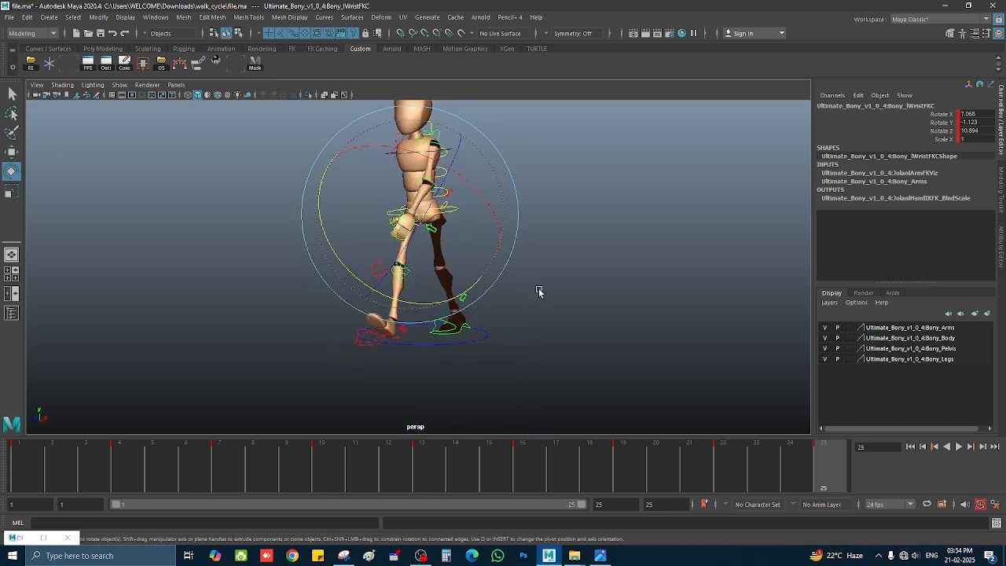
# - Return to frame 22 in the left side view and bring up the walk cycle reference image
pyautogui.click(732, 465)
pyautogui.keyDown('alt'); pyautogui.moveTo(378, 330); pyautogui.dragTo(555, 341); pyautogui.keyUp('alt')
pyautogui.press('space')
pyautogui.press('space')
pyautogui.scroll(-2, 521, 283)
pyautogui.click(601, 556)
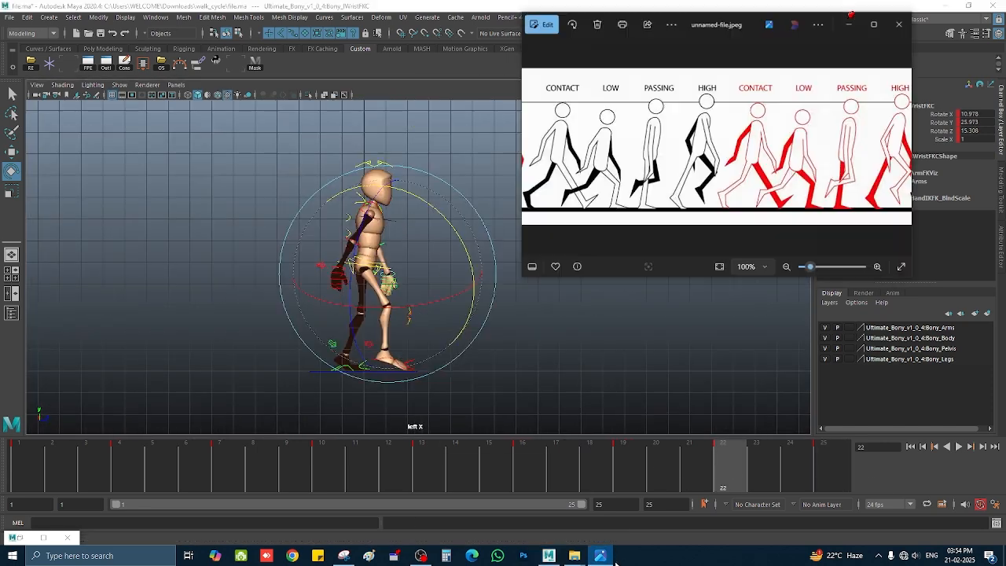
# - Move the right foot control at frame 22 to a Translate Y of about -0.587
pyautogui.keyDown('alt'); pyautogui.moveTo(508, 346); pyautogui.dragTo(475, 357, button='middle'); pyautogui.keyUp('alt')
pyautogui.click(607, 469)
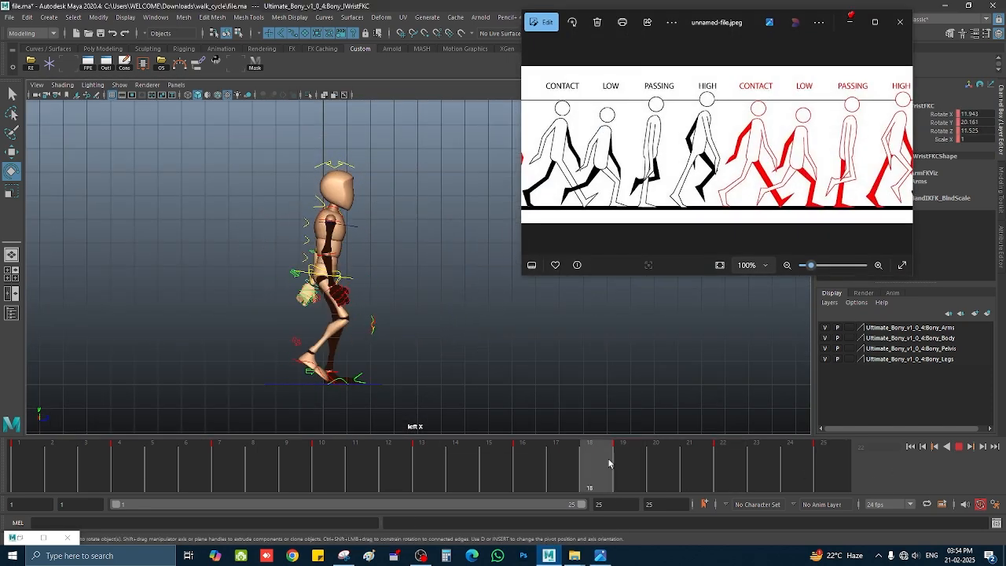
pyautogui.click(723, 464)
pyautogui.click(344, 372)
pyautogui.press('w')
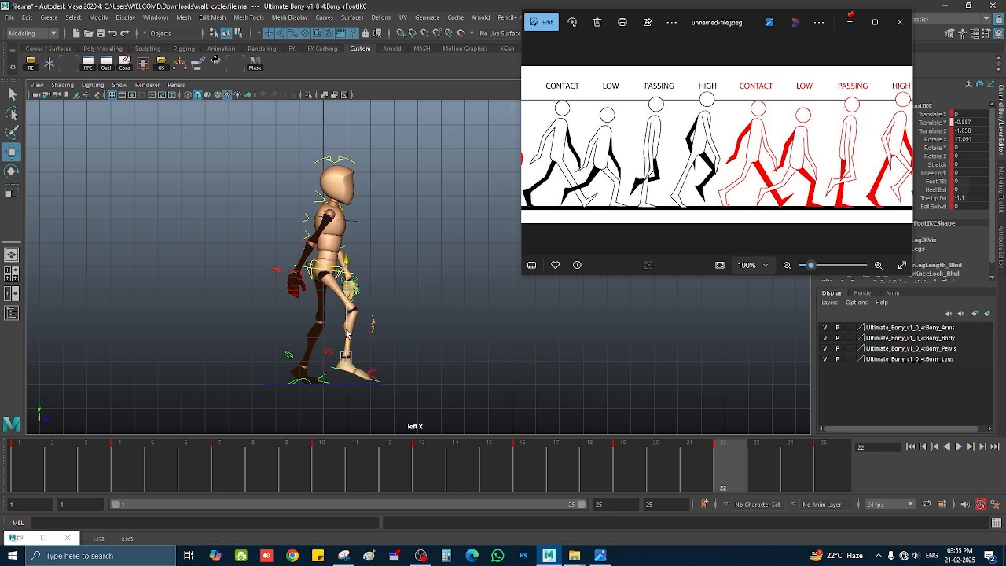
# - Move the left foot control at frame 10 to a Translate Y of about 0.55 and play back the walk
pyautogui.click(325, 478)
pyautogui.click(350, 376)
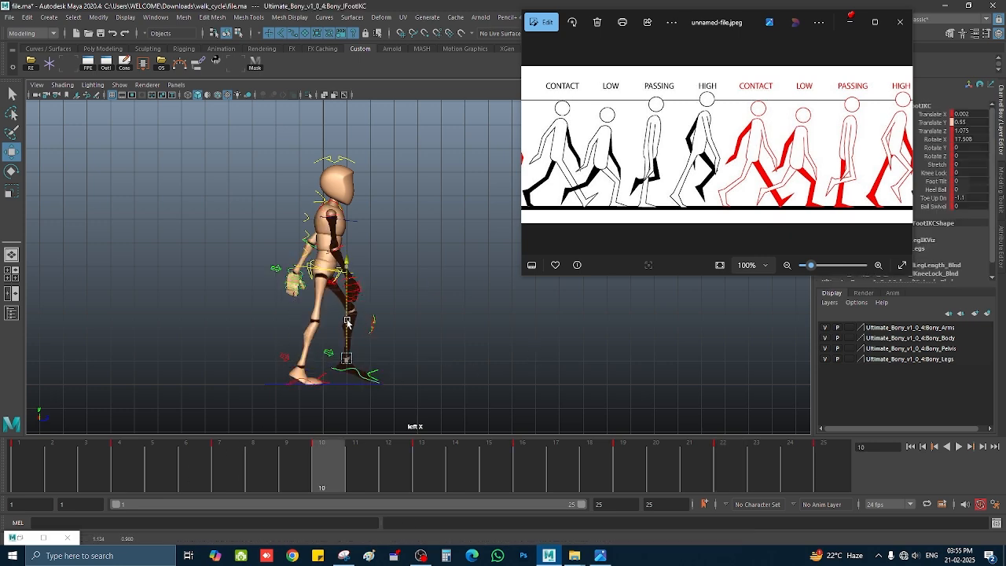
pyautogui.hotkey('alt', 'v')
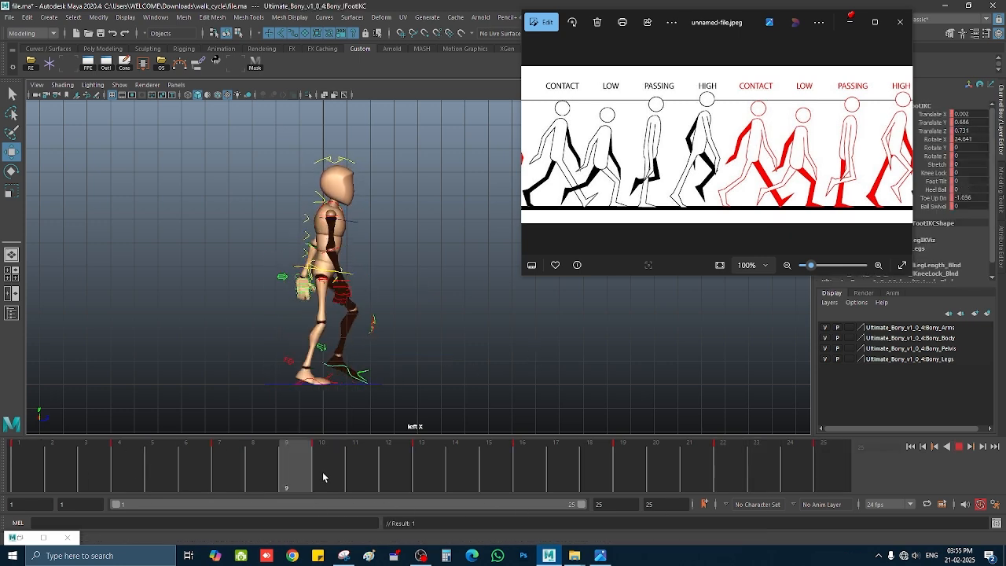
pyautogui.hotkey('alt', 'v')
# - Select the root control in the perspective view and go to the passing pose at frame 7, seen from the front
pyautogui.click(438, 265)
pyautogui.press('space')
pyautogui.press('space')
pyautogui.scroll(5, 411, 291)
pyautogui.keyDown('alt'); pyautogui.moveTo(479, 271); pyautogui.dragTo(423, 276); pyautogui.keyUp('alt')
pyautogui.click(386, 279)
pyautogui.keyDown('alt'); pyautogui.moveTo(423, 275); pyautogui.dragTo(105, 469, button='right'); pyautogui.keyUp('alt')
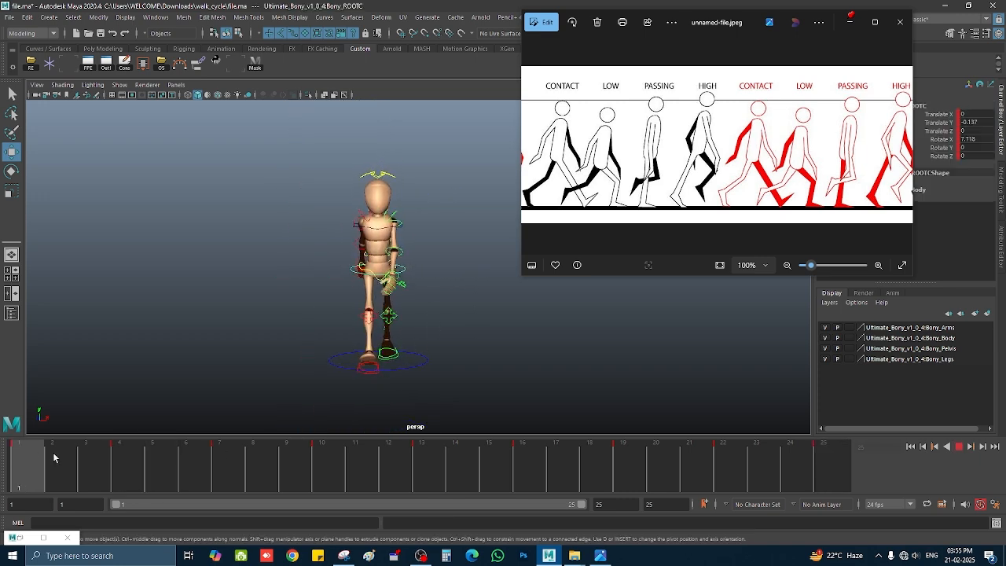
pyautogui.moveTo(116, 470); pyautogui.dragTo(222, 482)
pyautogui.moveTo(437, 303)
pyautogui.keyDown('alt'); pyautogui.mouseDown()
pyautogui.moveTo(456, 316)
pyautogui.moveTo(443, 308)
pyautogui.mouseUp(); pyautogui.keyUp('alt')
pyautogui.keyDown('alt'); pyautogui.moveTo(446, 312); pyautogui.dragTo(489, 284, button='right'); pyautogui.keyUp('alt')
# - Try to offset the root control's position at frame 7
pyautogui.click(945, 132)
pyautogui.keyDown('alt'); pyautogui.moveTo(481, 352); pyautogui.dragTo(496, 320, button='middle'); pyautogui.keyUp('alt')
pyautogui.moveTo(496, 321); pyautogui.dragTo(540, 315, button='middle')
pyautogui.hotkey('ctrl', 'z')
pyautogui.click(935, 115)
pyautogui.hotkey('ctrl', 'z')
# - Display the root control's Translate X curve in the Graph Editor with all its keys in view
pyautogui.click(66, 72)
pyautogui.moveTo(268, 156); pyautogui.dragTo(338, 34)
pyautogui.keyDown('alt'); pyautogui.moveTo(267, 236); pyautogui.dragTo(262, 295, button='middle'); pyautogui.keyUp('alt')
pyautogui.click(140, 102)
pyautogui.moveTo(313, 130); pyautogui.dragTo(338, 175)
pyautogui.press('f')
pyautogui.scroll(-6, 339, 181)
pyautogui.keyDown('alt'); pyautogui.moveTo(338, 314); pyautogui.dragTo(304, 306, button='middle'); pyautogui.keyUp('alt')
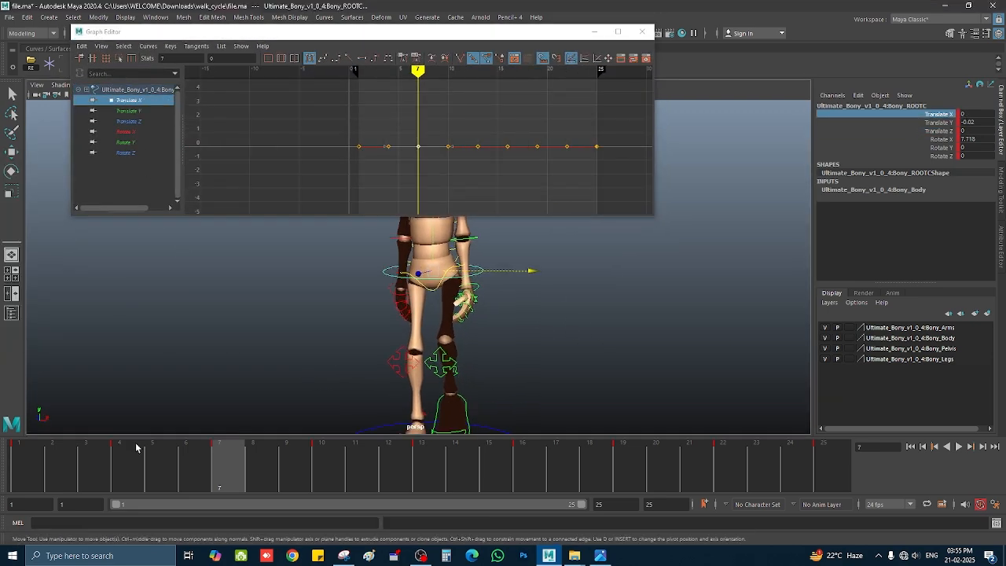
# - Shift the root control sideways at frame 7 to a Translate X of -0.127
pyautogui.moveTo(32, 470); pyautogui.dragTo(230, 486)
pyautogui.moveTo(531, 273); pyautogui.dragTo(524, 276)
# - Delete the root's Translate X keys at frames 4 and 10 and frame the curve on the frame 7 key
pyautogui.click(390, 132)
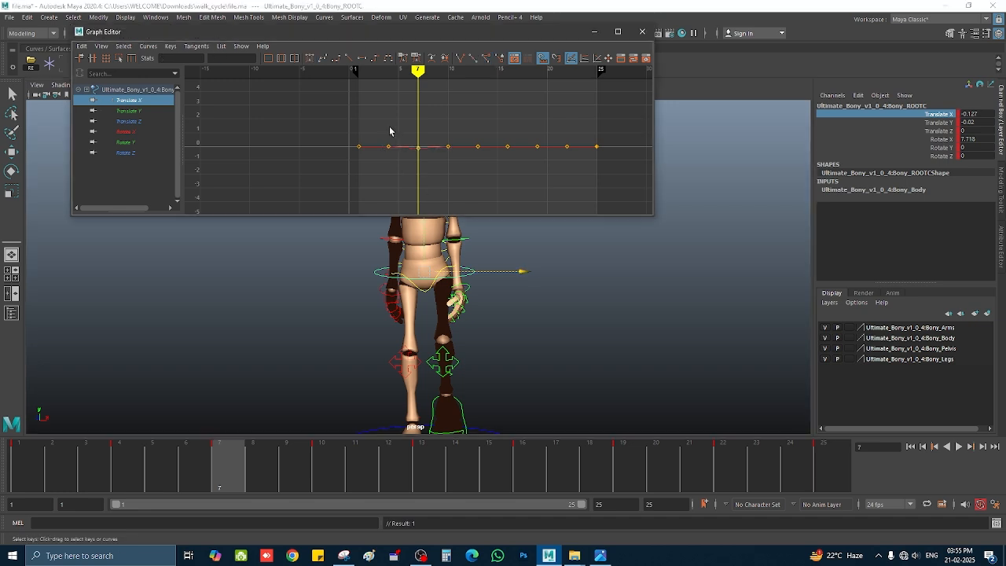
pyautogui.click(328, 468)
pyautogui.moveTo(438, 128); pyautogui.dragTo(455, 165)
pyautogui.press('Delete')
pyautogui.moveTo(407, 135); pyautogui.dragTo(426, 179)
pyautogui.press('f')
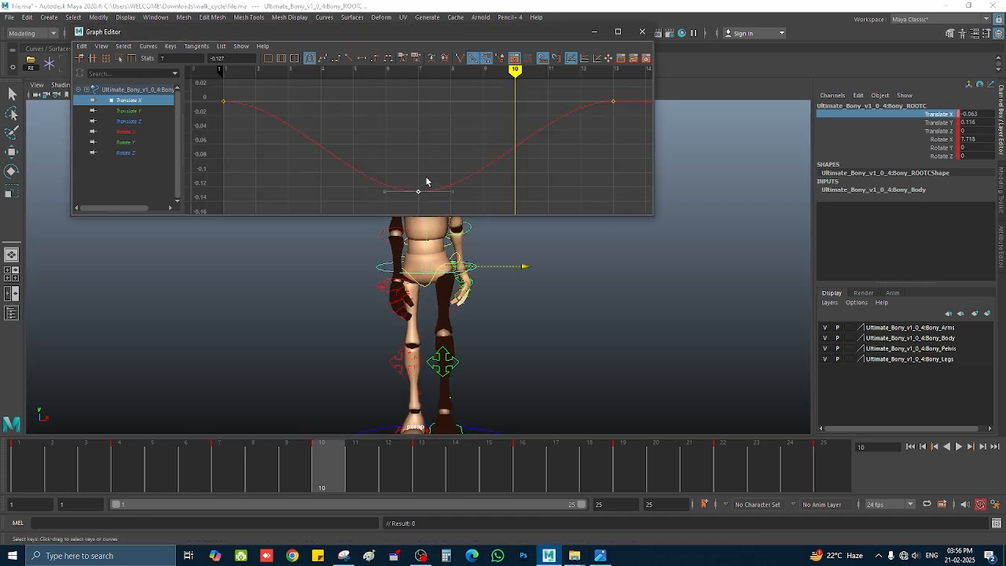
# - Select the root's Translate X key at frame 16 and move the time to the passing pose at frame 19
pyautogui.scroll(-5, 472, 170)
pyautogui.keyDown('alt'); pyautogui.moveTo(512, 162); pyautogui.dragTo(434, 165, button='middle'); pyautogui.keyUp('alt')
pyautogui.moveTo(446, 118); pyautogui.dragTo(474, 168)
pyautogui.click(434, 462)
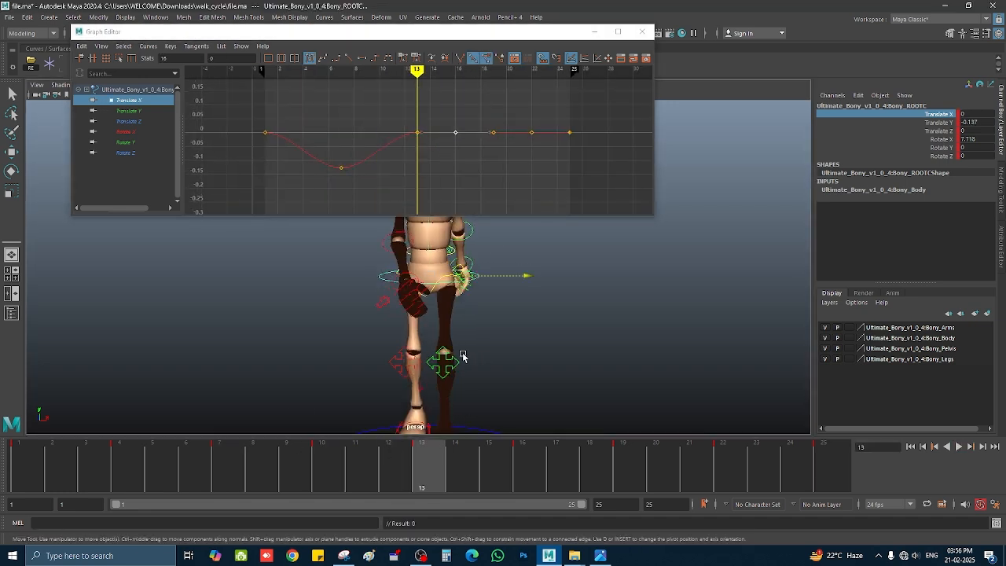
pyautogui.keyDown('alt'); pyautogui.moveTo(462, 356); pyautogui.dragTo(521, 369); pyautogui.keyUp('alt')
pyautogui.moveTo(486, 470); pyautogui.dragTo(619, 481)
pyautogui.click(452, 127)
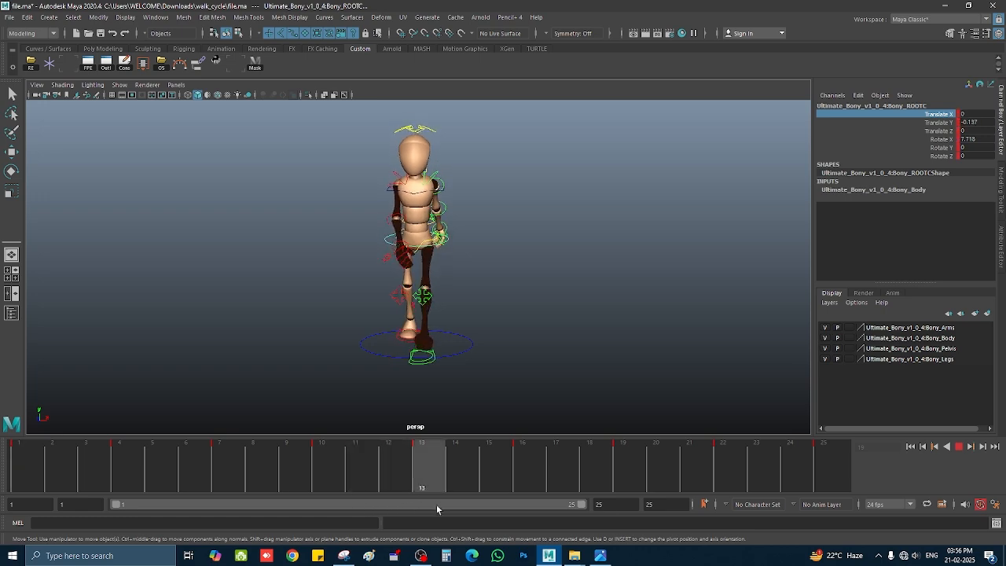
# - Play back the walk cycle in the perspective view to check the root's side-to-side motion
pyautogui.press('Escape')
pyautogui.scroll(3, 553, 309)
pyautogui.click(960, 449)
pyautogui.click(961, 451)
pyautogui.moveTo(472, 315)
pyautogui.keyDown('alt'); pyautogui.mouseDown()
pyautogui.moveTo(542, 319)
pyautogui.moveTo(471, 319)
pyautogui.mouseUp(); pyautogui.keyUp('alt')
# - Hide the NURBS curves in the perspective view and playblast the walk cycle
pyautogui.click(119, 85)
pyautogui.click(145, 144)
pyautogui.rightClick(240, 478)
pyautogui.click(266, 475)
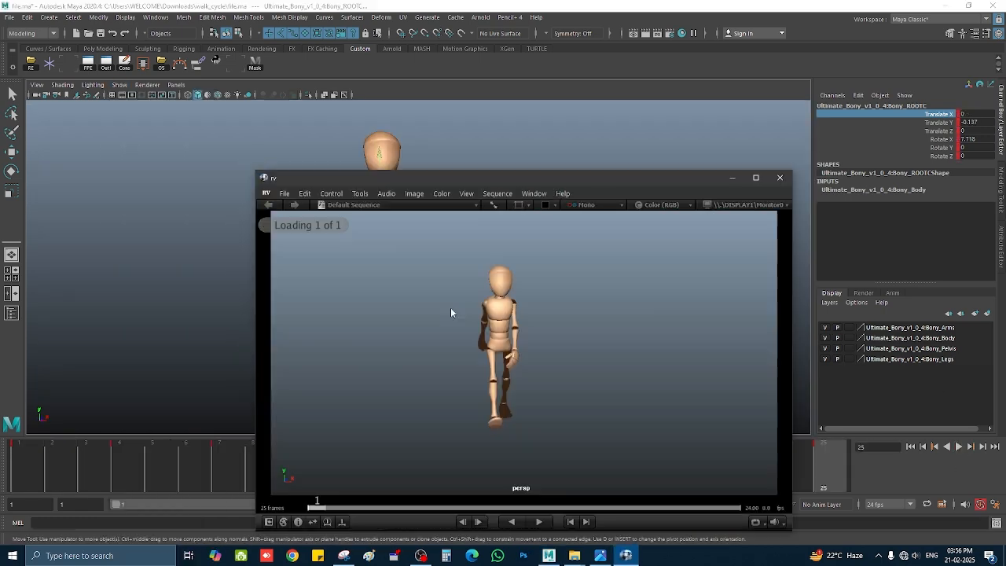
# - Maximize the playblast in RV, watch the walk cycle and close the player
pyautogui.click(757, 178)
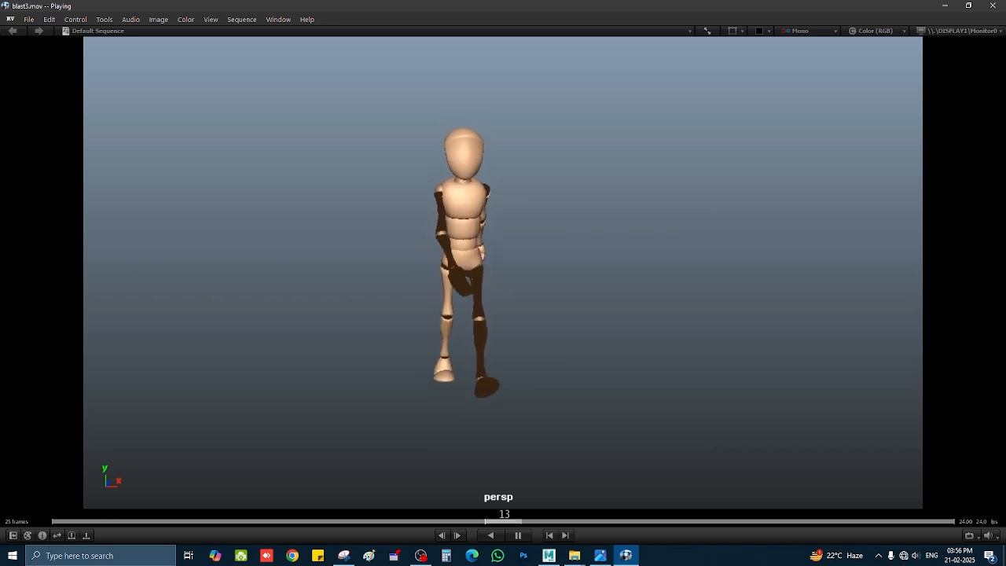
pyautogui.click(730, 187)
pyautogui.click(992, 5)
# - Show the NURBS curves again and play the walk cycle in a close side angle of the upper body
pyautogui.click(120, 85)
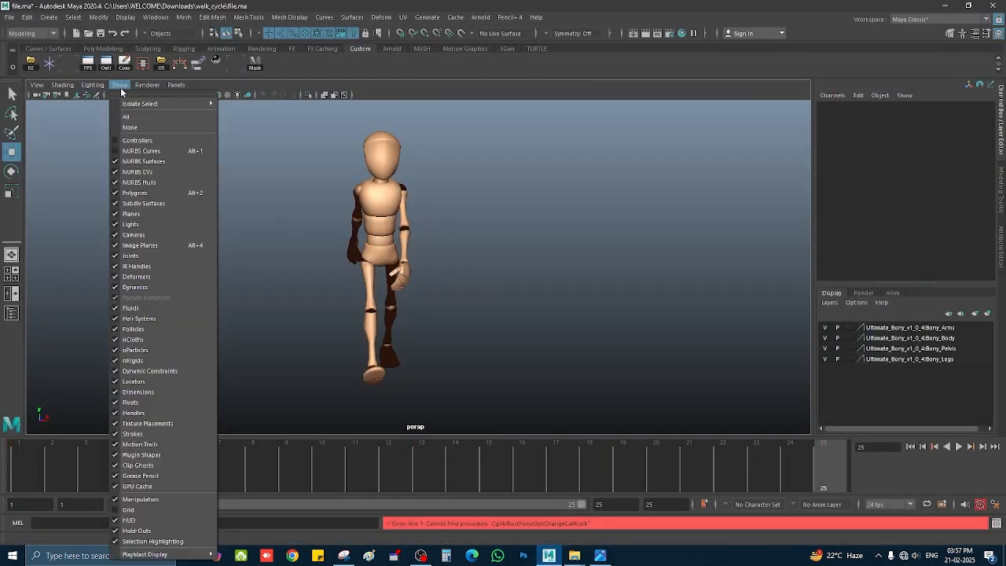
pyautogui.click(144, 145)
pyautogui.keyDown('alt'); pyautogui.moveTo(295, 318); pyautogui.dragTo(302, 285, button='middle'); pyautogui.keyUp('alt')
pyautogui.keyDown('alt'); pyautogui.moveTo(301, 285); pyautogui.dragTo(440, 295); pyautogui.keyUp('alt')
pyautogui.scroll(5, 456, 306)
pyautogui.click(504, 351)
pyautogui.click(959, 446)
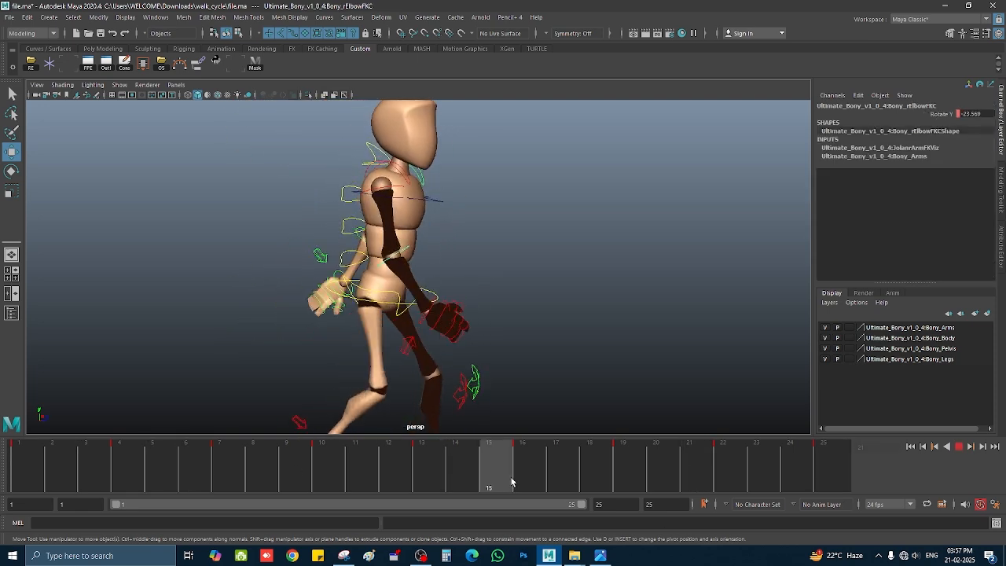
# - Bend the right elbow control at frame 16 to Rotate Y -50.841, key it and check the arm swing
pyautogui.moveTo(513, 482); pyautogui.dragTo(525, 481)
pyautogui.press('e')
pyautogui.click(936, 114)
pyautogui.moveTo(598, 315); pyautogui.dragTo(543, 319, button='middle')
pyautogui.press('s')
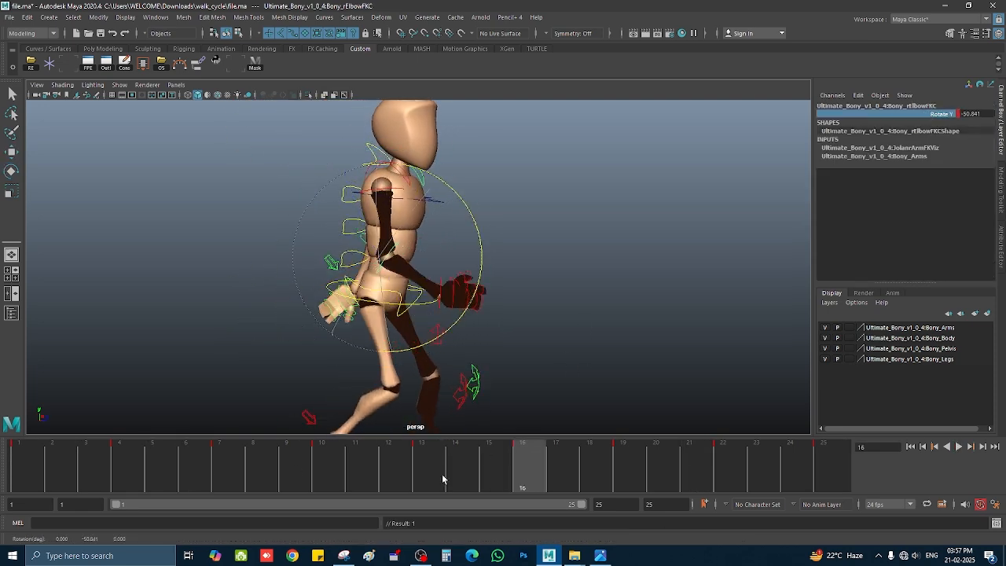
pyautogui.moveTo(443, 478); pyautogui.dragTo(530, 478)
# - Bend the left elbow control at frame 4 to Rotate Y -28.019 and check it from the front
pyautogui.moveTo(698, 474); pyautogui.dragTo(1, 457)
pyautogui.keyDown('alt'); pyautogui.moveTo(298, 272); pyautogui.dragTo(597, 271); pyautogui.keyUp('alt')
pyautogui.click(442, 244)
pyautogui.press('e')
pyautogui.click(130, 474)
pyautogui.click(941, 114)
pyautogui.moveTo(567, 315); pyautogui.dragTo(527, 316, button='middle')
pyautogui.keyDown('alt'); pyautogui.moveTo(354, 338); pyautogui.dragTo(555, 343); pyautogui.keyUp('alt')
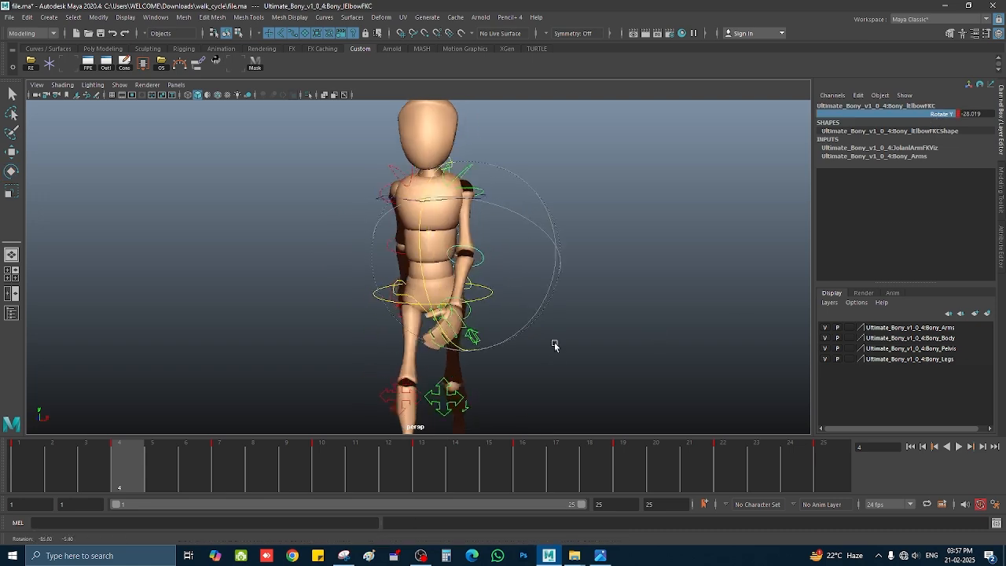
# - Scrub the walk cycle and inspect the pose of the left hand's finger controls up close
pyautogui.moveTo(130, 476); pyautogui.dragTo(497, 478)
pyautogui.keyDown('alt'); pyautogui.moveTo(354, 314); pyautogui.dragTo(550, 315); pyautogui.keyUp('alt')
pyautogui.moveTo(497, 475); pyautogui.dragTo(0, 456)
pyautogui.click(472, 260)
pyautogui.press('f')
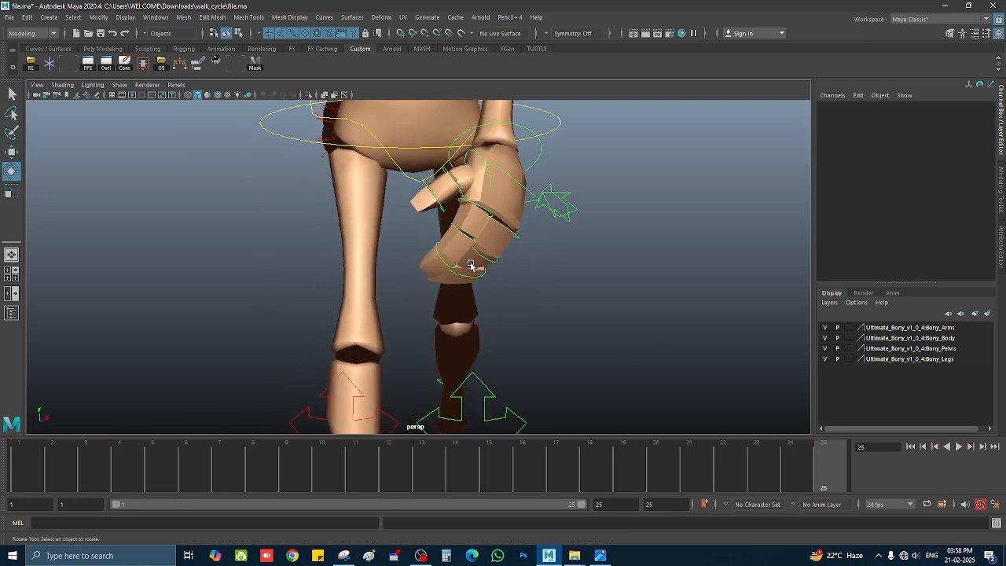
pyautogui.press('Escape')
pyautogui.press('w')
pyautogui.press('Escape')
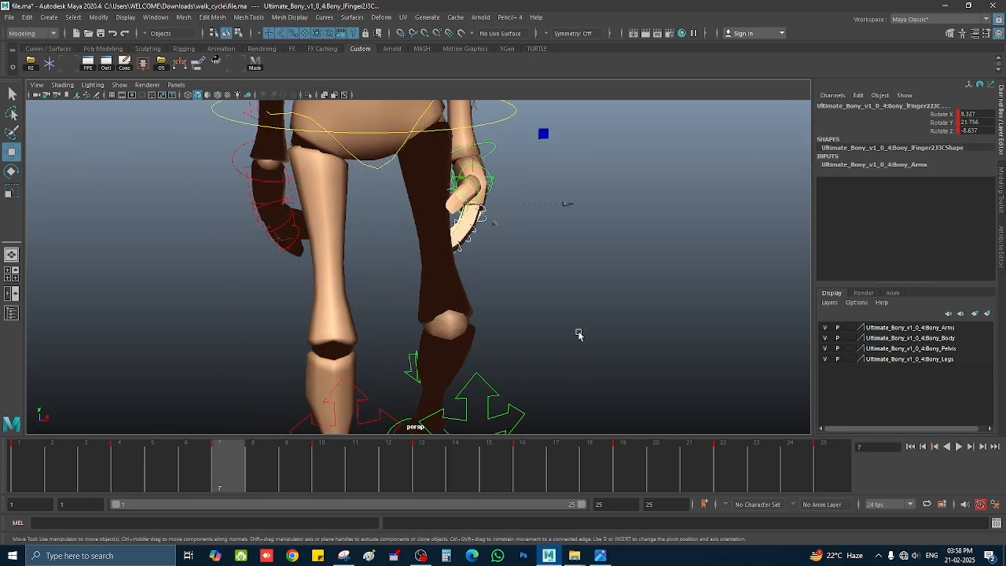
# - Select the left hand's finger and thumb controls for rotating and check the hand from several angles along the cycle
pyautogui.press('e')
pyautogui.keyDown('alt'); pyautogui.moveTo(557, 275); pyautogui.dragTo(710, 298); pyautogui.keyUp('alt')
pyautogui.click(710, 298)
pyautogui.click(551, 236)
pyautogui.keyDown('alt'); pyautogui.moveTo(551, 236); pyautogui.dragTo(363, 254); pyautogui.keyUp('alt')
pyautogui.press('f')
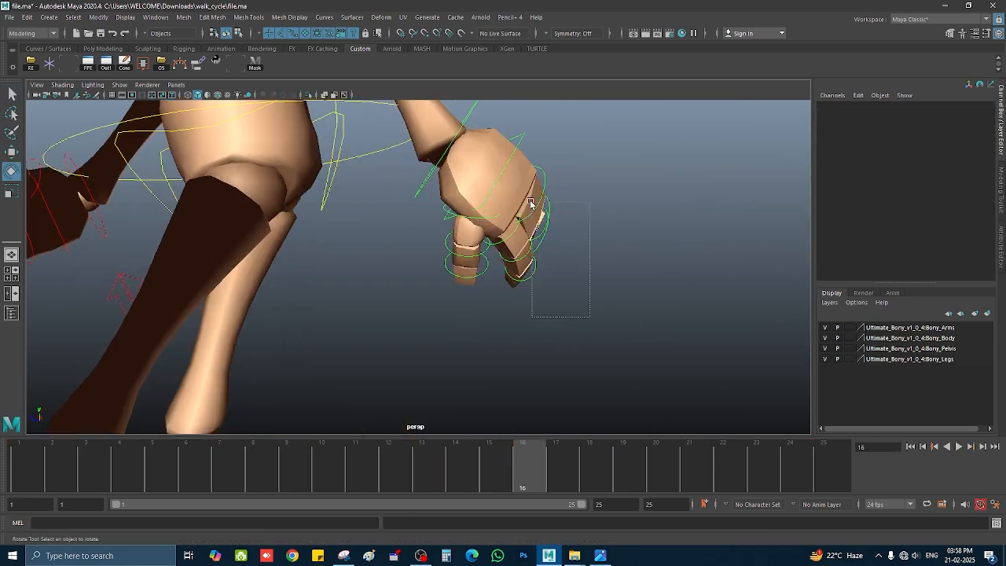
pyautogui.scroll(-5, 472, 269)
pyautogui.keyDown('alt'); pyautogui.moveTo(472, 268); pyautogui.dragTo(438, 285); pyautogui.keyUp('alt')
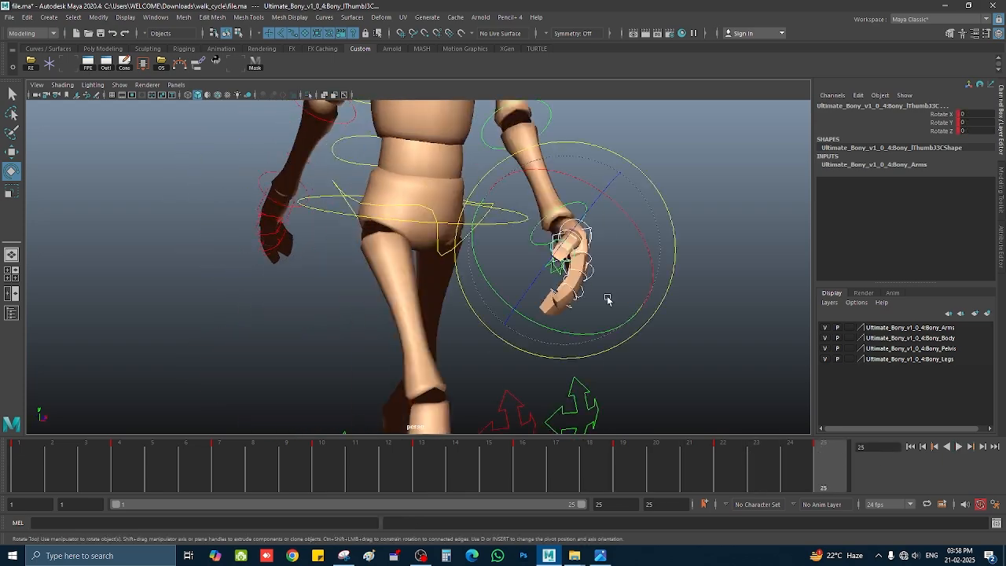
# - Rotate the right hand's finger and thumb controls together to 12.167, 26.261, -8.137 and key the pose
pyautogui.click(351, 240)
pyautogui.press('w')
pyautogui.press('q')
pyautogui.click(346, 236)
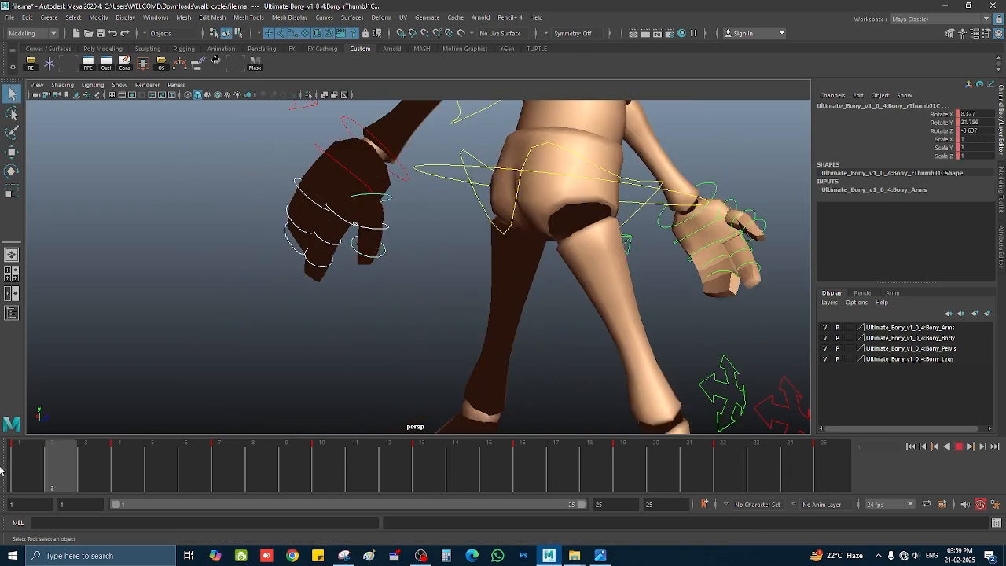
pyautogui.keyDown('alt'); pyautogui.moveTo(346, 251); pyautogui.dragTo(236, 260); pyautogui.keyUp('alt')
pyautogui.press('e')
pyautogui.keyDown('alt'); pyautogui.moveTo(472, 267); pyautogui.dragTo(617, 262); pyautogui.keyUp('alt')
pyautogui.rightClick(579, 276)
pyautogui.keyDown('alt'); pyautogui.moveTo(617, 262); pyautogui.dragTo(322, 255, button='right'); pyautogui.keyUp('alt')
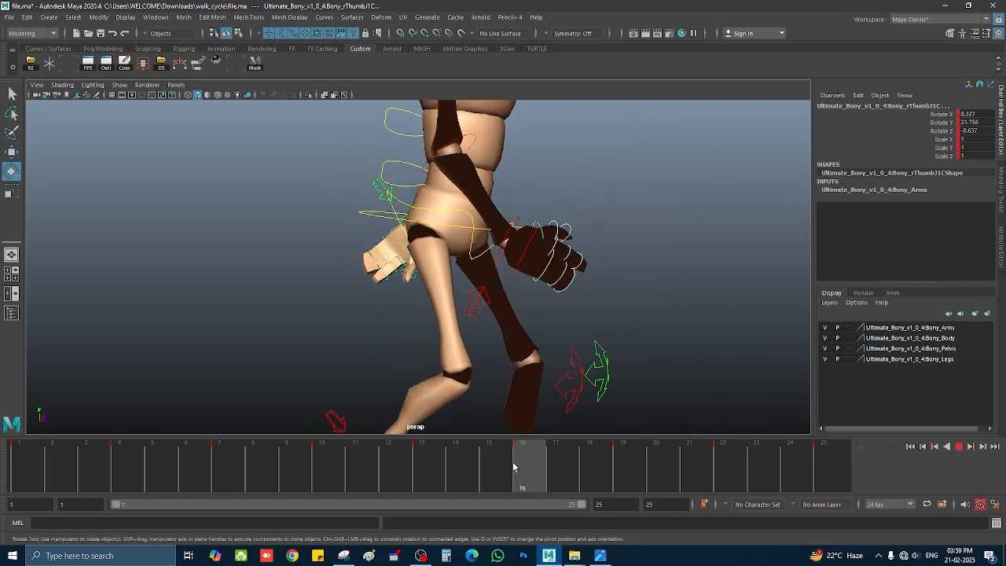
pyautogui.keyDown('alt'); pyautogui.moveTo(322, 255); pyautogui.dragTo(400, 268); pyautogui.keyUp('alt')
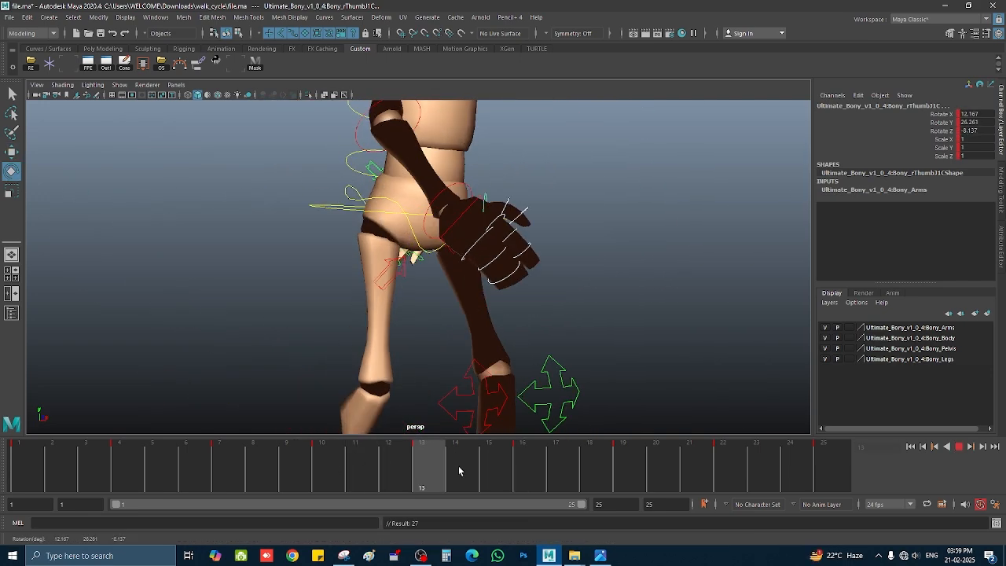
# - Enlarge the top spine control's Rotate Y curve in the Graph Editor to strengthen the chest twist, and check several frames
pyautogui.keyDown('alt'); pyautogui.moveTo(459, 470); pyautogui.dragTo(661, 280); pyautogui.keyUp('alt')
pyautogui.press('Escape')
pyautogui.click(503, 220)
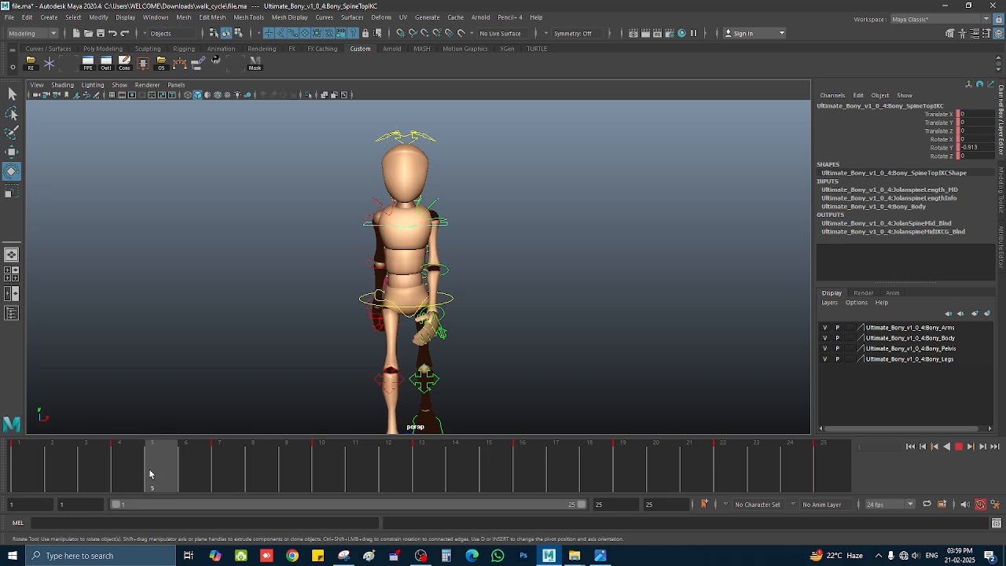
pyautogui.click(75, 63)
pyautogui.click(142, 143)
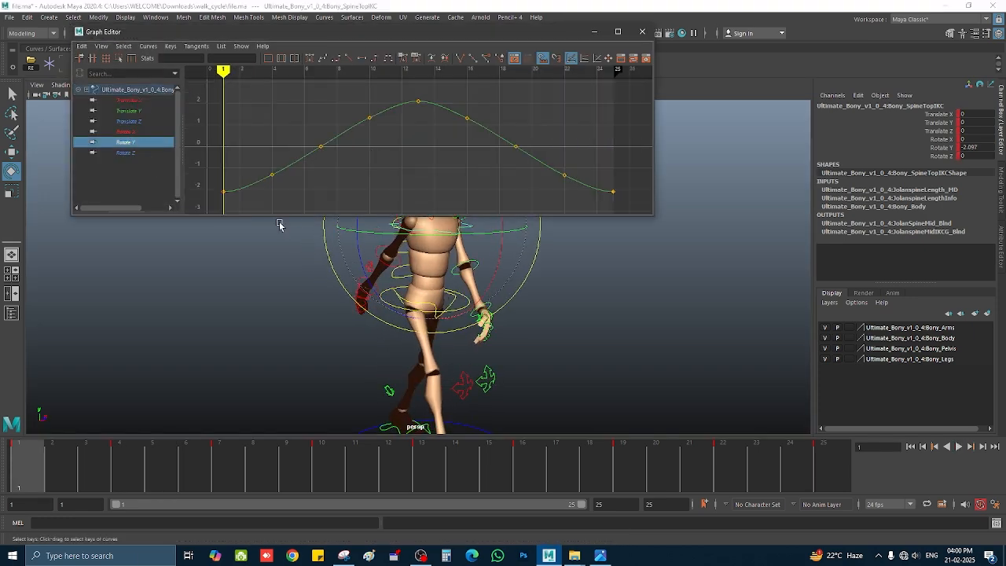
pyautogui.press('.')
pyautogui.click(112, 63)
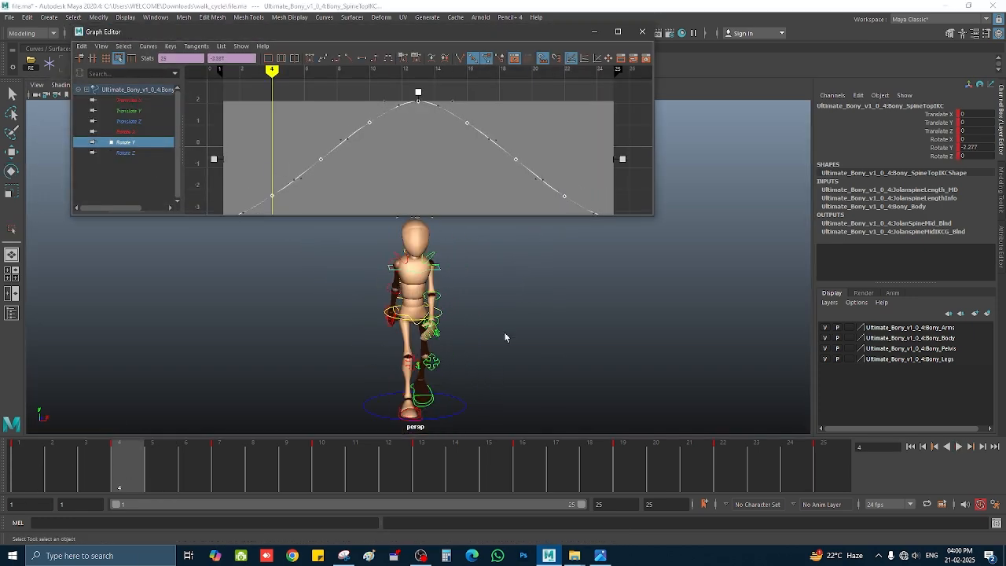
pyautogui.click(421, 469)
pyautogui.click(145, 490)
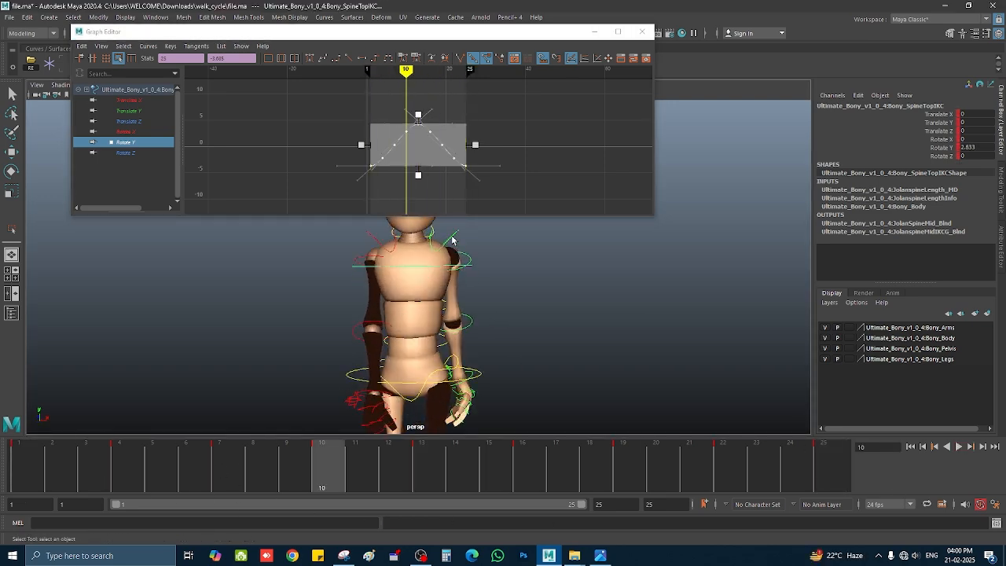
# - Scale up the right clavicle control's Rotate Y curve and check the shoulder motion from the front
pyautogui.click(452, 239)
pyautogui.click(413, 151)
pyautogui.press('Escape')
pyautogui.click(386, 258)
pyautogui.click(126, 111)
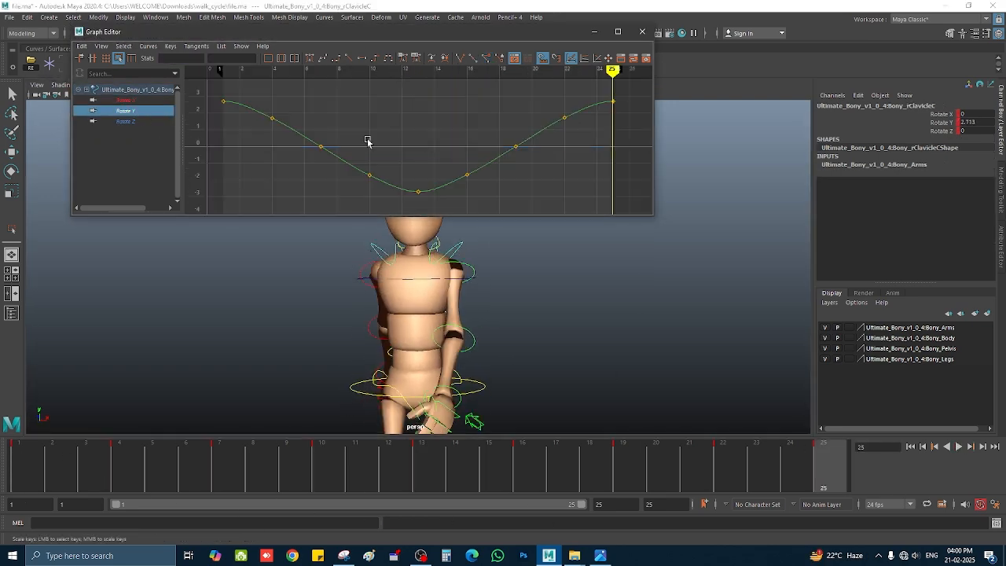
pyautogui.scroll(-3, 367, 140)
pyautogui.moveTo(264, 93); pyautogui.dragTo(579, 203)
pyautogui.moveTo(419, 184); pyautogui.dragTo(419, 194)
pyautogui.scroll(-3, 485, 301)
pyautogui.keyDown('alt'); pyautogui.moveTo(485, 301); pyautogui.dragTo(514, 389); pyautogui.keyUp('alt')
pyautogui.moveTo(86, 472)
pyautogui.mouseDown()
pyautogui.moveTo(3, 462)
pyautogui.moveTo(63, 500)
pyautogui.moveTo(94, 486)
pyautogui.mouseUp()
pyautogui.scroll(3, 415, 296)
pyautogui.moveTo(291, 315)
pyautogui.keyDown('alt'); pyautogui.mouseDown()
pyautogui.moveTo(415, 296)
pyautogui.moveTo(291, 321)
pyautogui.mouseUp(); pyautogui.keyUp('alt')
# - Tilt the two middle spine FK controls to Rotate Z 0.72 at frames 1 and 25
pyautogui.press('w')
pyautogui.click(409, 263)
pyautogui.keyDown('shift'); pyautogui.click(410, 298); pyautogui.keyUp('shift')
pyautogui.click(22, 470)
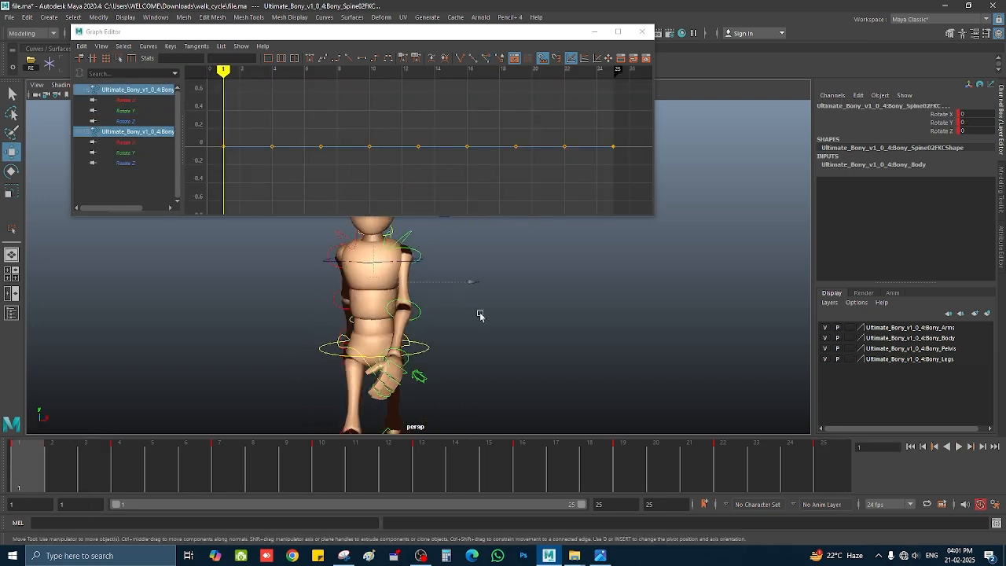
pyautogui.press('e')
pyautogui.click(941, 115)
pyautogui.moveTo(597, 342); pyautogui.dragTo(540, 320, button='middle')
pyautogui.scroll(-4, 539, 321)
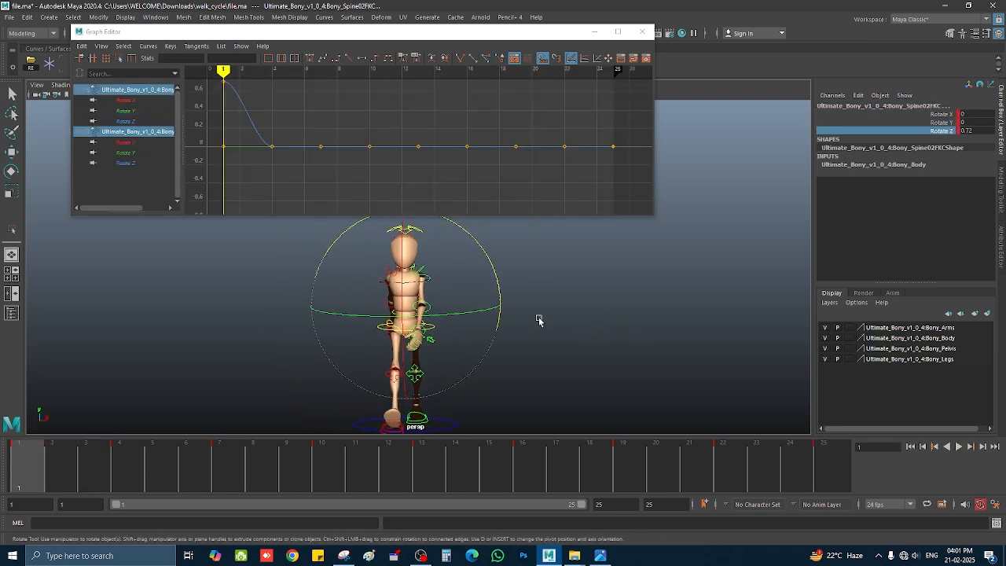
# - Tilt the same two spine FK controls to Rotate Z -1.484 at frame 13 and key it
pyautogui.click(419, 469)
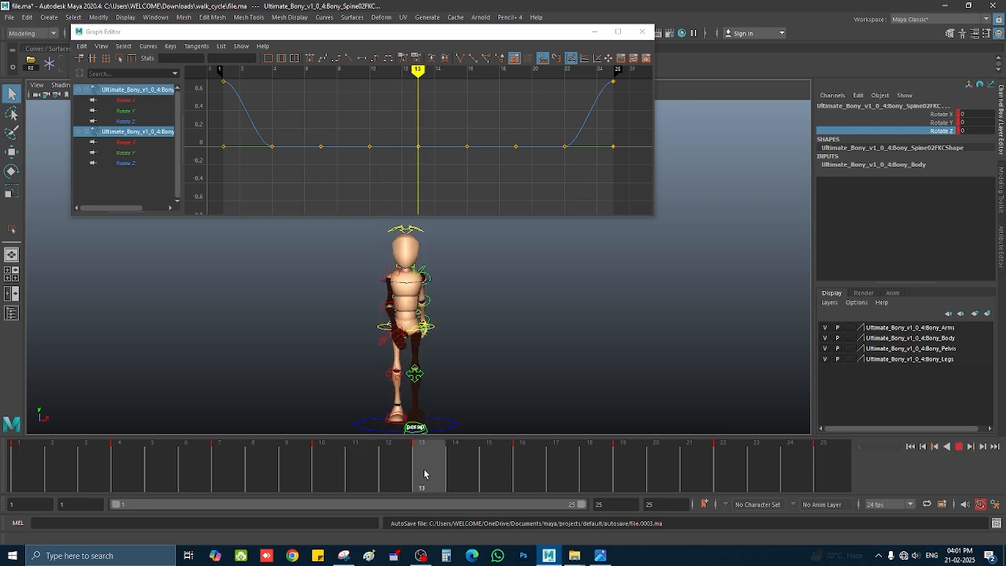
pyautogui.moveTo(601, 351); pyautogui.dragTo(616, 348, button='middle')
pyautogui.scroll(-4, 404, 158)
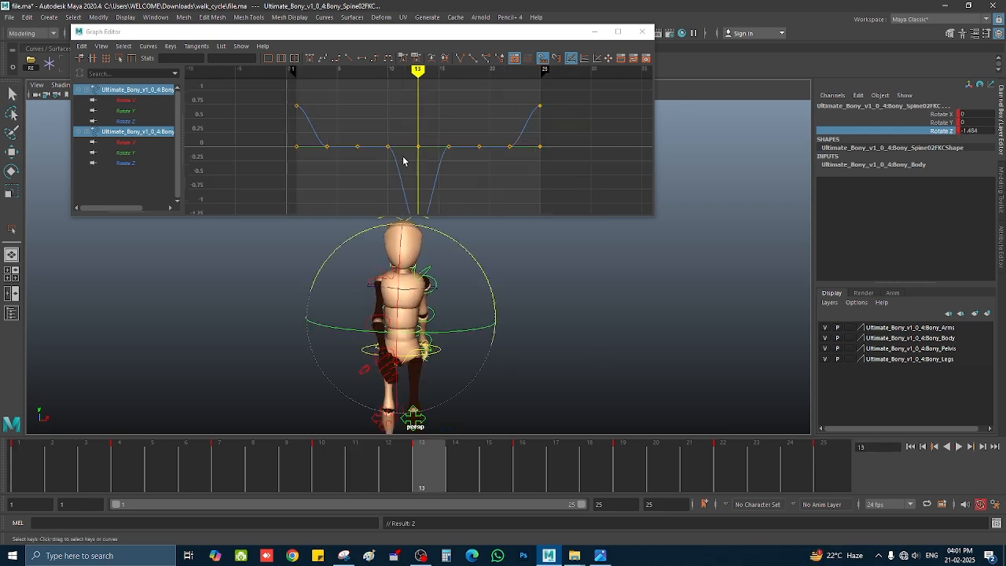
# - Delete the in-between Rotate Z keys of both spine controls, keeping frames 1, 13 and 25, and scrub the cycle
pyautogui.click(134, 122)
pyautogui.keyDown('ctrl'); pyautogui.click(130, 164); pyautogui.keyUp('ctrl')
pyautogui.moveTo(345, 121)
pyautogui.mouseDown()
pyautogui.moveTo(365, 136)
pyautogui.moveTo(515, 154)
pyautogui.mouseUp()
pyautogui.press('Delete')
pyautogui.press('f')
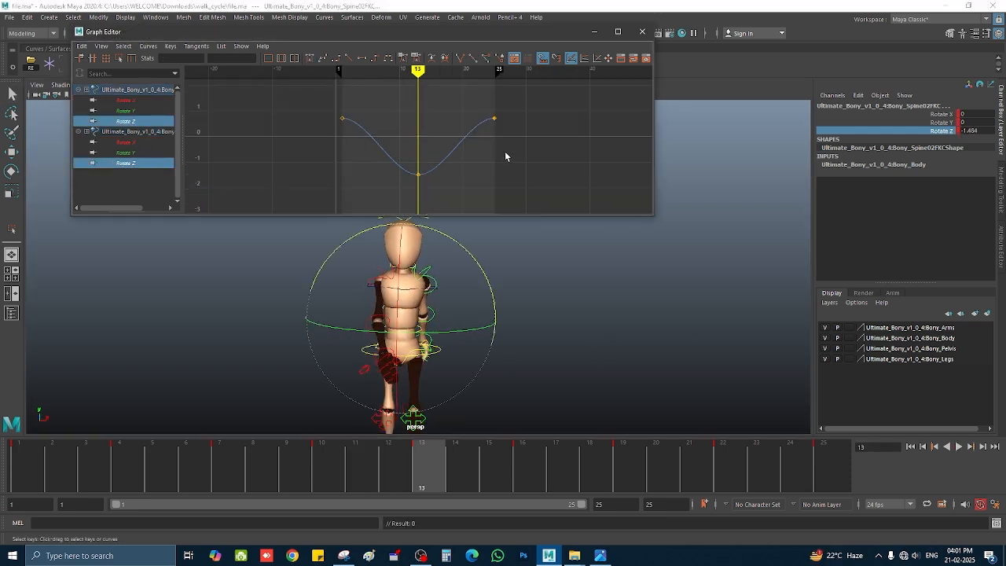
pyautogui.moveTo(60, 472); pyautogui.dragTo(831, 472)
# - Select the right foot control in a side view and display its translate curves in the Graph Editor
pyautogui.press('q')
pyautogui.click(510, 391)
pyautogui.keyDown('alt'); pyautogui.moveTo(409, 377); pyautogui.dragTo(515, 373); pyautogui.keyUp('alt')
pyautogui.click(507, 372)
pyautogui.click(34, 467)
pyautogui.moveTo(34, 467); pyautogui.dragTo(295, 468)
pyautogui.click(135, 123)
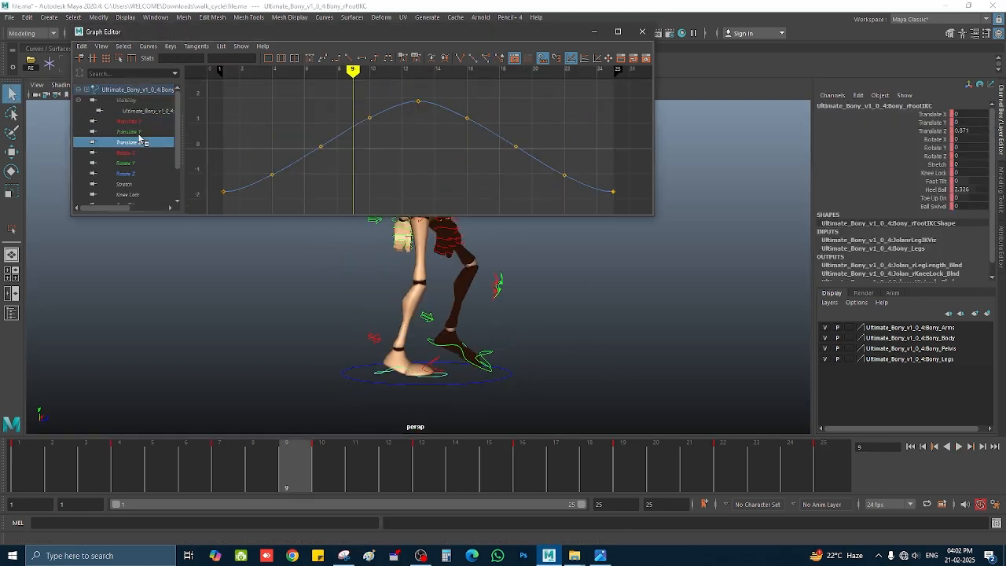
# - Smooth the right foot's Translate Y curve by moving its keys at frames 16 and 22
pyautogui.click(140, 133)
pyautogui.moveTo(450, 131); pyautogui.dragTo(499, 169)
pyautogui.scroll(4, 499, 168)
pyautogui.keyDown('alt'); pyautogui.moveTo(542, 169); pyautogui.dragTo(481, 160, button='middle'); pyautogui.keyUp('alt')
pyautogui.scroll(-2, 480, 159)
pyautogui.scroll(-2, 481, 160)
pyautogui.moveTo(499, 142); pyautogui.dragTo(555, 170)
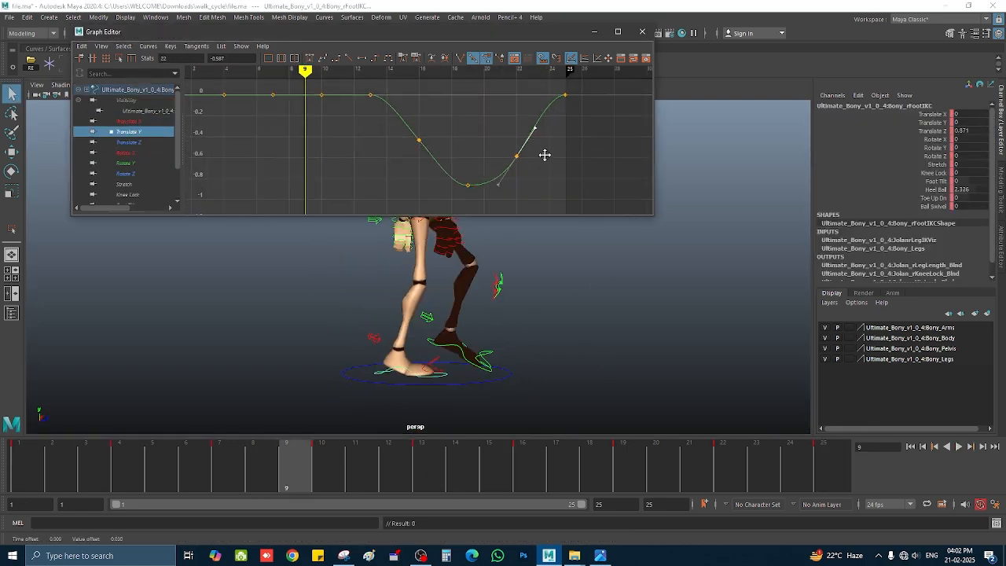
# - Smooth the right foot's Translate Z curve and move its Rotate X key at frame 22 to about 17
pyautogui.click(129, 142)
pyautogui.scroll(-5, 440, 150)
pyautogui.moveTo(338, 110); pyautogui.dragTo(512, 173)
pyautogui.scroll(4, 512, 157)
pyautogui.click(129, 154)
pyautogui.scroll(4, 433, 119)
pyautogui.scroll(-2, 472, 129)
pyautogui.moveTo(502, 130); pyautogui.dragTo(550, 167)
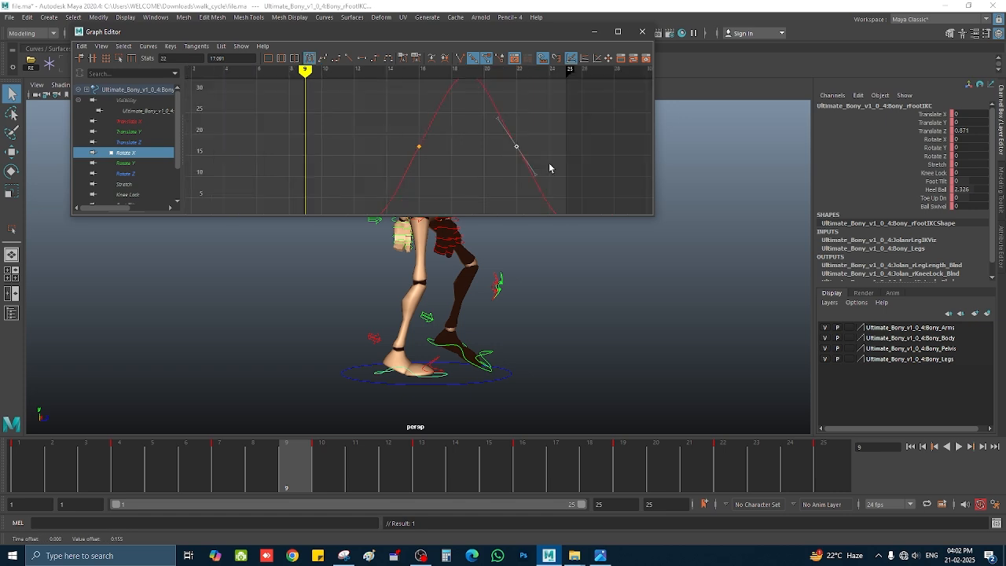
pyautogui.click(162, 165)
# - Smooth the left foot's Translate X curve by adjusting its keys at frames 16 and 22
pyautogui.click(476, 363)
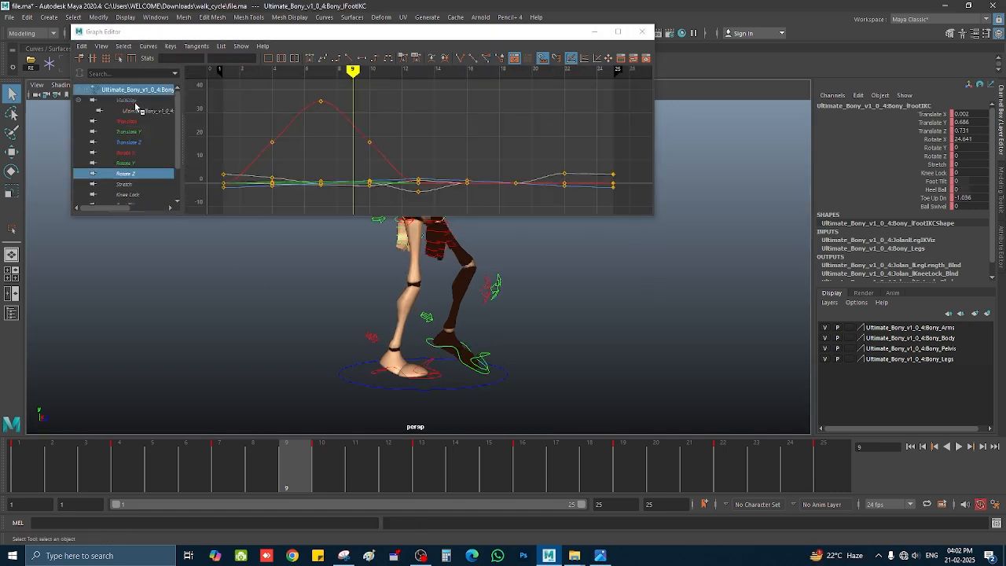
pyautogui.click(131, 121)
pyautogui.moveTo(446, 129); pyautogui.dragTo(485, 168)
pyautogui.scroll(4, 487, 166)
pyautogui.moveTo(569, 169); pyautogui.dragTo(424, 161, button='middle')
pyautogui.scroll(-2, 591, 155)
pyautogui.moveTo(470, 134); pyautogui.dragTo(507, 169)
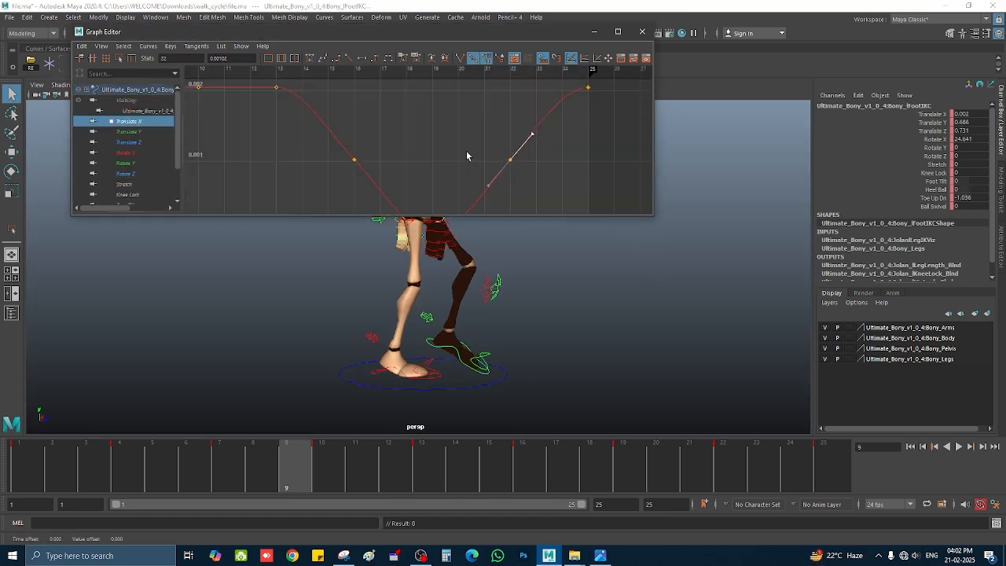
# - Round the left foot's Translate Y curve by nudging its keys at frames 4 and 10, undoing the last edit
pyautogui.scroll(-2, 467, 156)
pyautogui.click(129, 132)
pyautogui.keyDown('alt'); pyautogui.moveTo(351, 162); pyautogui.dragTo(411, 148, button='middle'); pyautogui.keyUp('alt')
pyautogui.moveTo(285, 110); pyautogui.dragTo(324, 146)
pyautogui.moveTo(331, 124); pyautogui.dragTo(331, 123, button='middle')
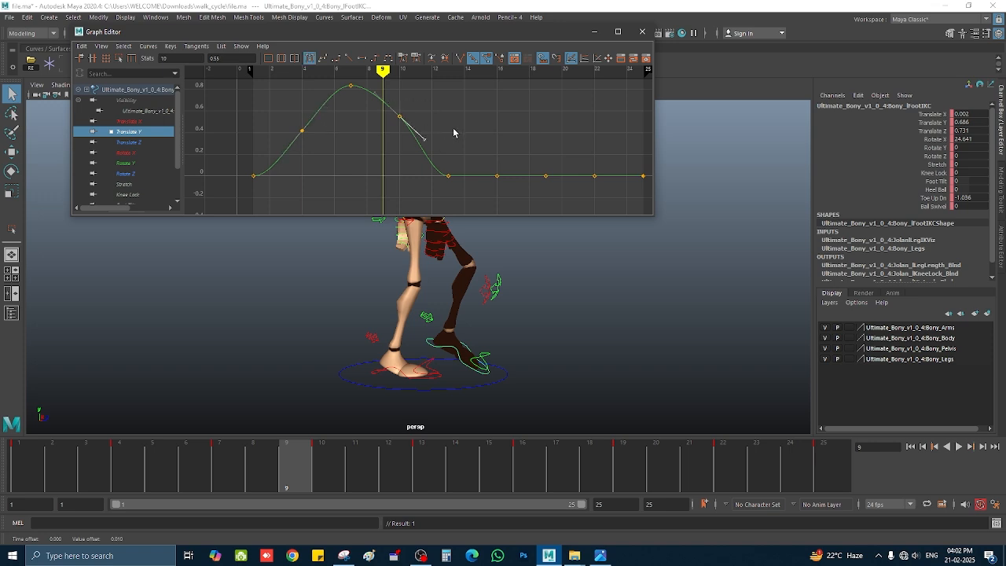
pyautogui.moveTo(454, 133); pyautogui.dragTo(451, 140, button='middle')
pyautogui.scroll(-3, 446, 161)
pyautogui.moveTo(371, 101); pyautogui.dragTo(401, 130)
pyautogui.hotkey('ctrl', 'z')
# - Apply auto tangents to all keys of the left foot's Translate Z curve
pyautogui.click(129, 143)
pyautogui.moveTo(595, 204); pyautogui.dragTo(303, 85)
pyautogui.click(310, 60)
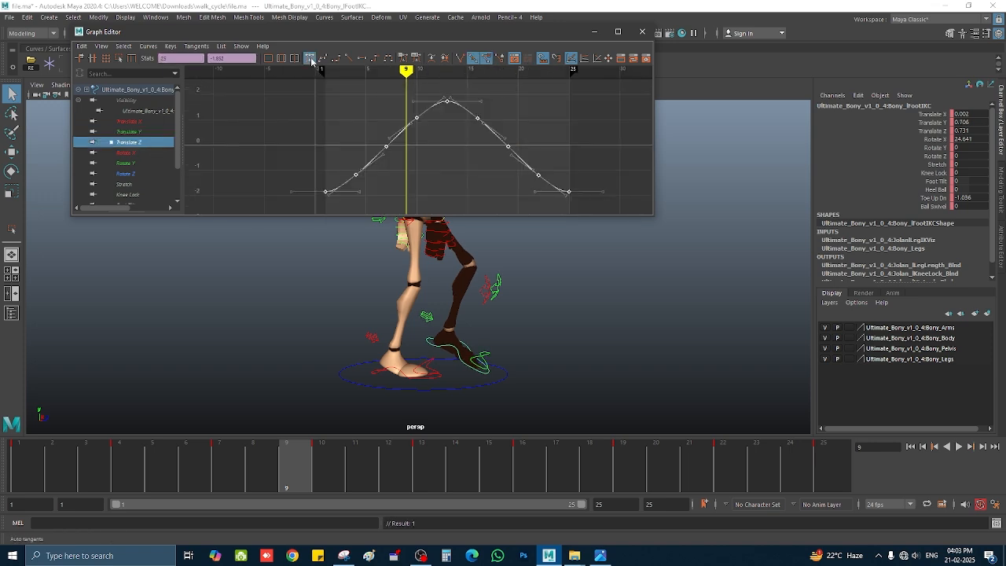
# - Move the left foot's Rotate X key at frame 10 to about 17.3
pyautogui.click(125, 152)
pyautogui.scroll(4, 337, 131)
pyautogui.scroll(-2, 346, 131)
pyautogui.moveTo(395, 128); pyautogui.dragTo(442, 164)
pyautogui.moveTo(446, 164); pyautogui.dragTo(446, 164, button='middle')
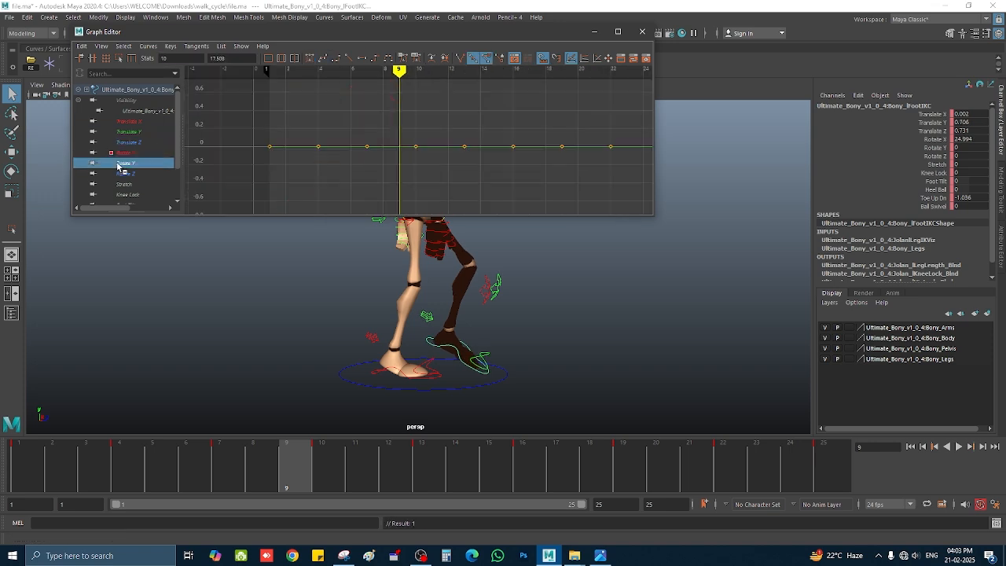
# - Nudge keys on the root control's Translate Y curve to smooth the bounce, undoing the last key edit
pyautogui.keyDown('alt'); pyautogui.moveTo(558, 303); pyautogui.dragTo(456, 303); pyautogui.keyUp('alt')
pyautogui.click(445, 286)
pyautogui.click(129, 101)
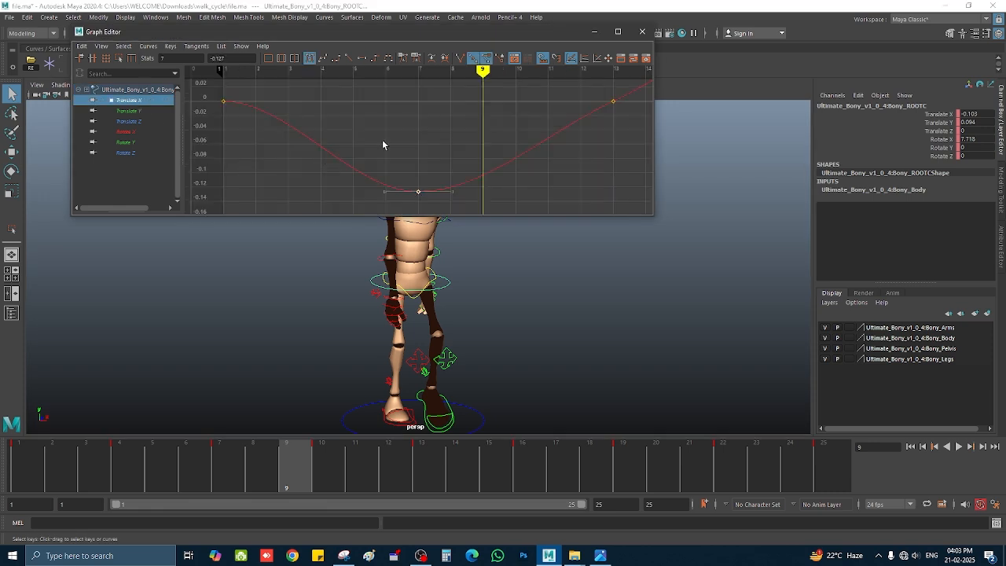
pyautogui.click(128, 111)
pyautogui.click(410, 157)
pyautogui.scroll(3, 416, 157)
pyautogui.moveTo(409, 164); pyautogui.dragTo(408, 163, button='middle')
pyautogui.scroll(-3, 385, 141)
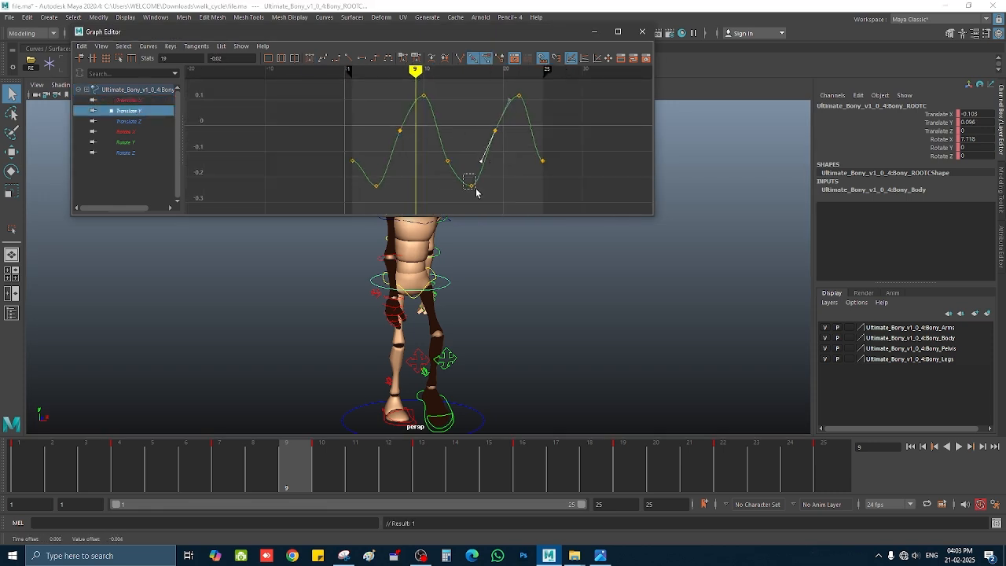
pyautogui.hotkey('ctrl', 'z')
pyautogui.click(140, 121)
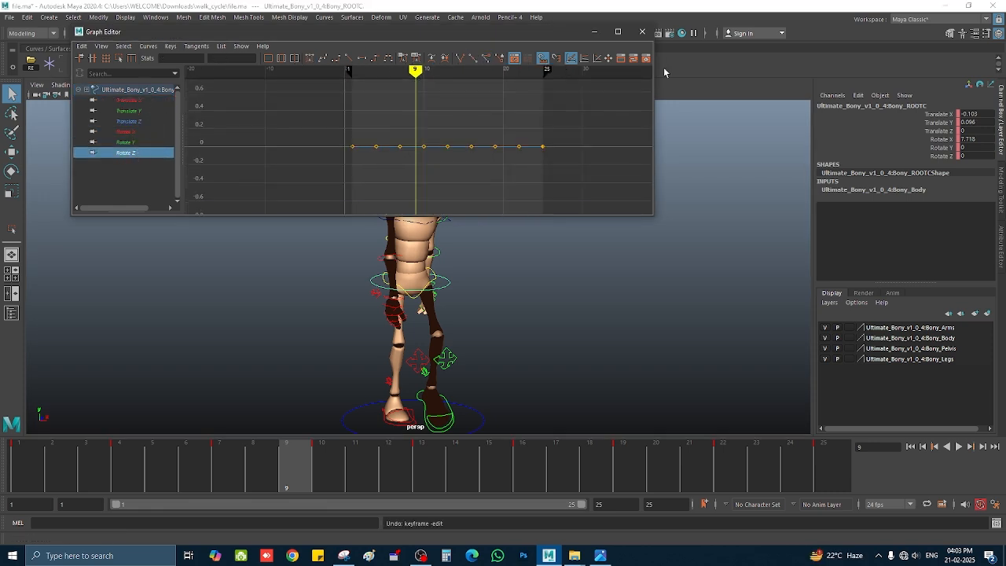
# - Select the main hip control and examine its translate and rotate curves, ending with Rotate Y
pyautogui.keyDown('alt'); pyautogui.moveTo(543, 298); pyautogui.dragTo(495, 303); pyautogui.keyUp('alt')
pyautogui.scroll(3, 495, 302)
pyautogui.click(451, 303)
pyautogui.click(130, 101)
pyautogui.click(134, 122)
pyautogui.click(135, 133)
pyautogui.click(132, 143)
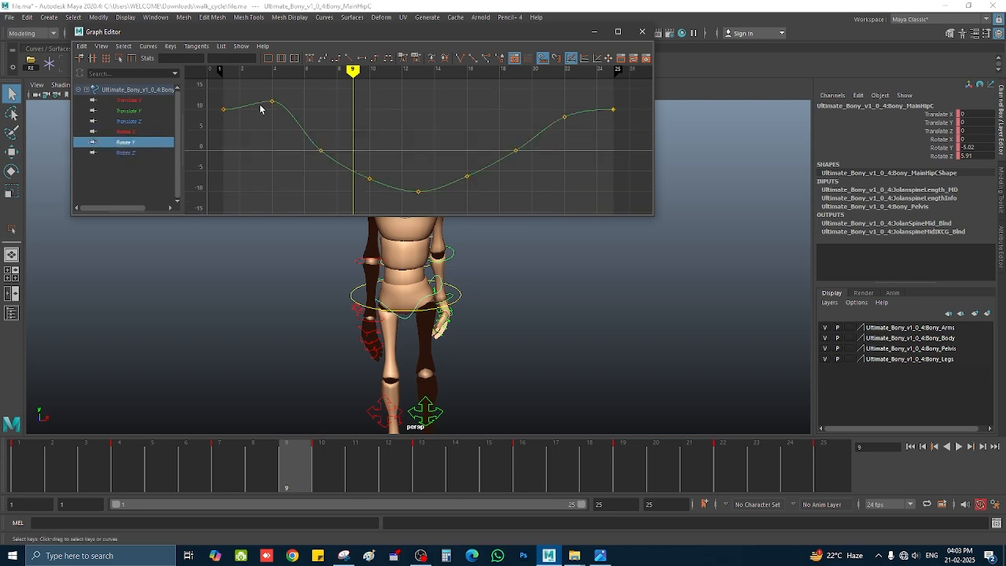
# - Try to raise the hip's Rotate Y key at frame 4, and undo the change
pyautogui.click(128, 472)
pyautogui.click(272, 102)
pyautogui.keyDown('shift'); pyautogui.moveTo(291, 154); pyautogui.dragTo(291, 126, button='middle'); pyautogui.keyUp('shift')
pyautogui.hotkey('ctrl', 'z')
# - Raise the hip's Rotate Y key at frame 22 to about 12, matching the key at frame 4
pyautogui.moveTo(338, 475); pyautogui.dragTo(728, 497)
pyautogui.click(565, 118)
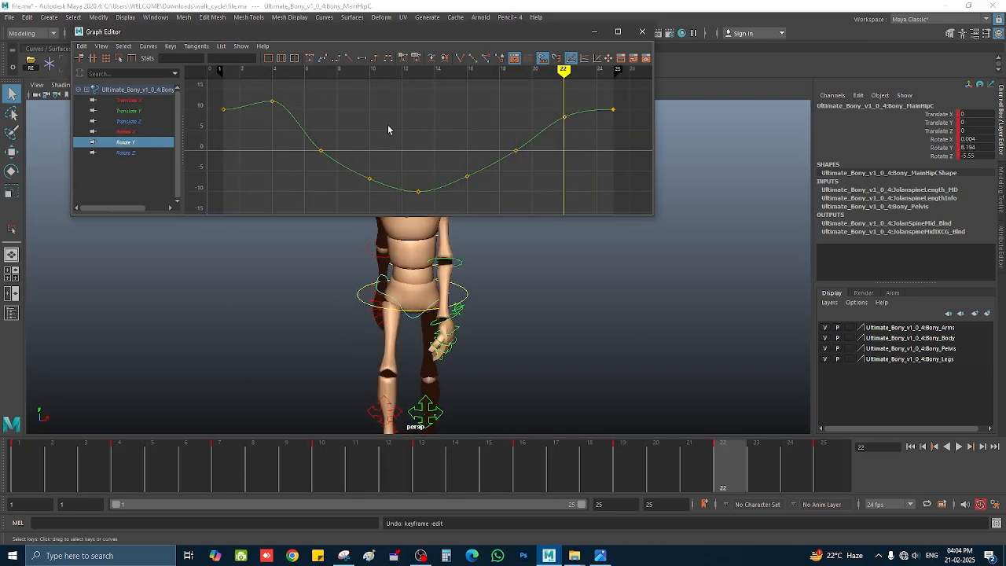
pyautogui.click(790, 467)
pyautogui.click(613, 109)
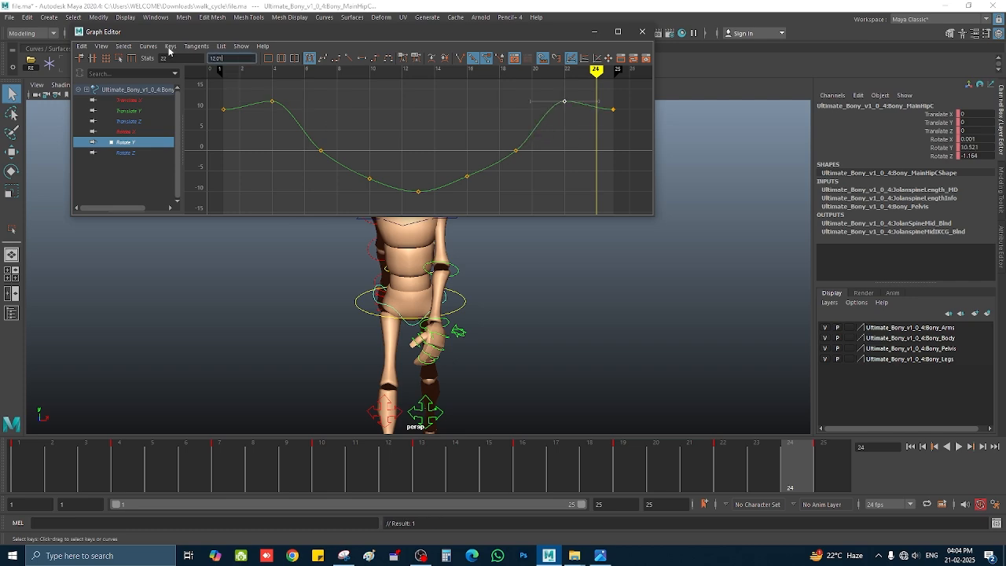
# - Compare the hip's Rotate Y keys around frames 7, 10 and 16 while scrubbing the pose
pyautogui.moveTo(162, 465); pyautogui.dragTo(241, 481)
pyautogui.click(320, 150)
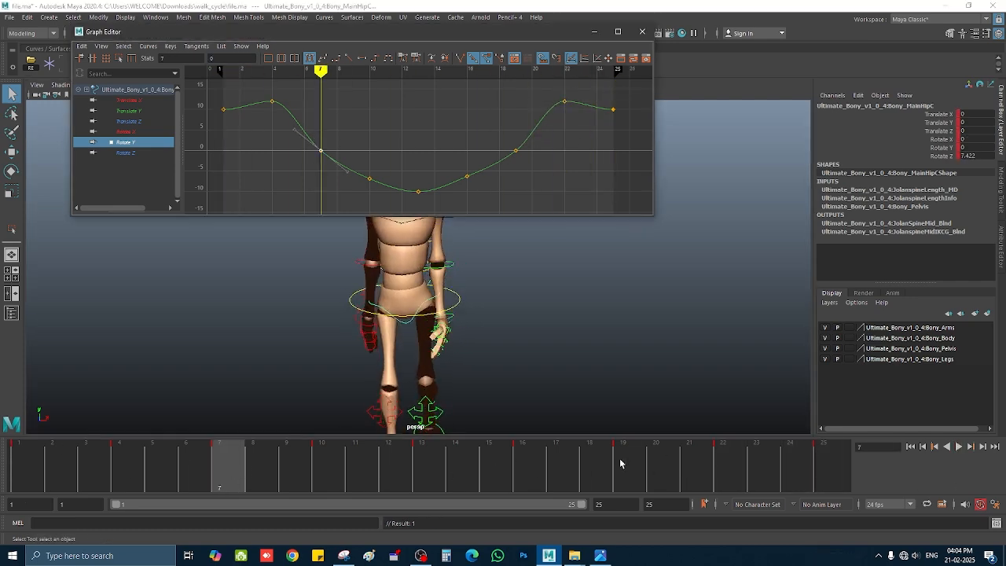
pyautogui.moveTo(307, 140); pyautogui.dragTo(382, 193)
pyautogui.click(324, 472)
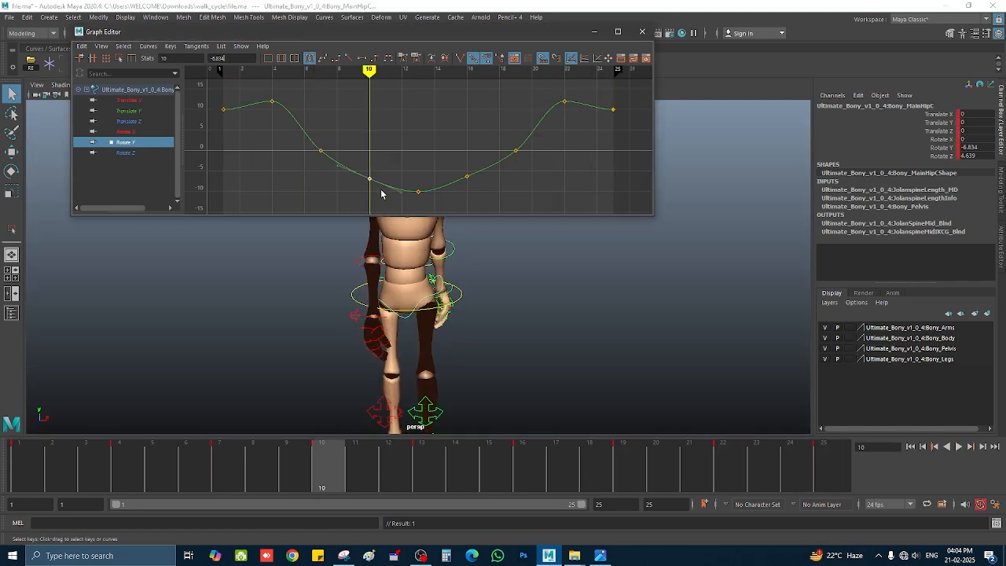
pyautogui.moveTo(409, 471); pyautogui.dragTo(330, 474)
pyautogui.scroll(-3, 430, 173)
pyautogui.moveTo(431, 141); pyautogui.dragTo(463, 168)
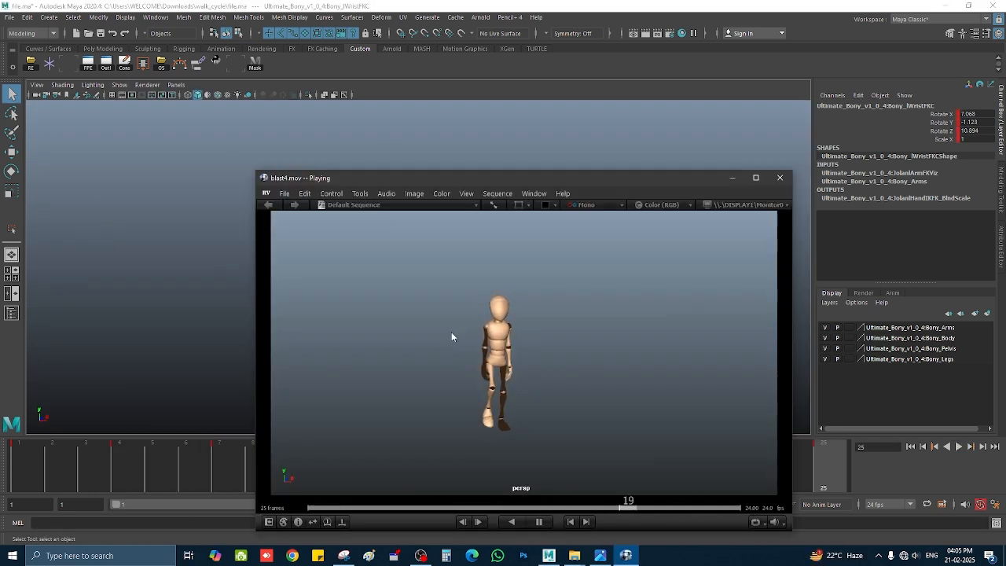
# - Close the playblast player and rotate the left shoulder control to Rotate Z -82.797 at frame 7
pyautogui.click(781, 179)
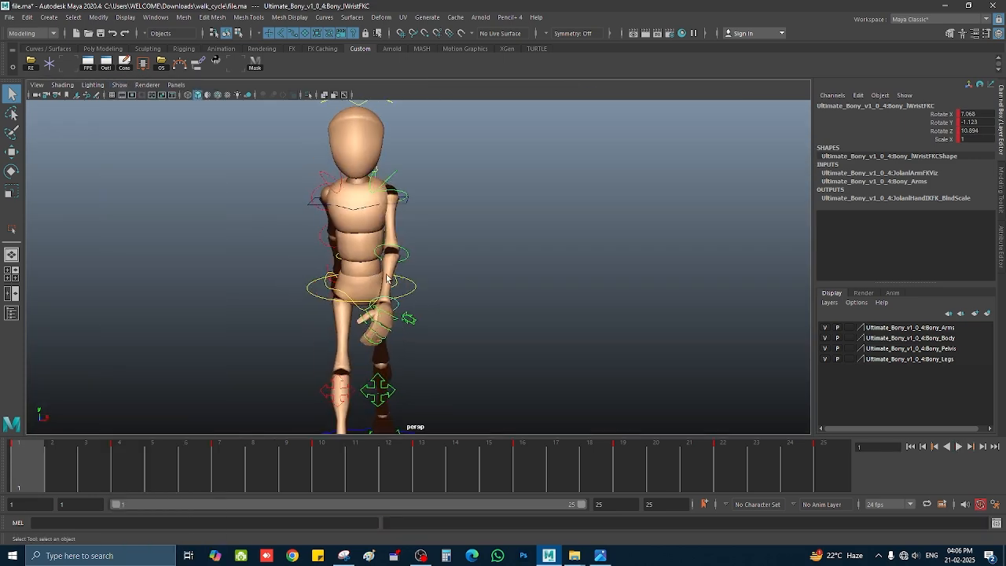
pyautogui.click(71, 479)
pyautogui.click(226, 475)
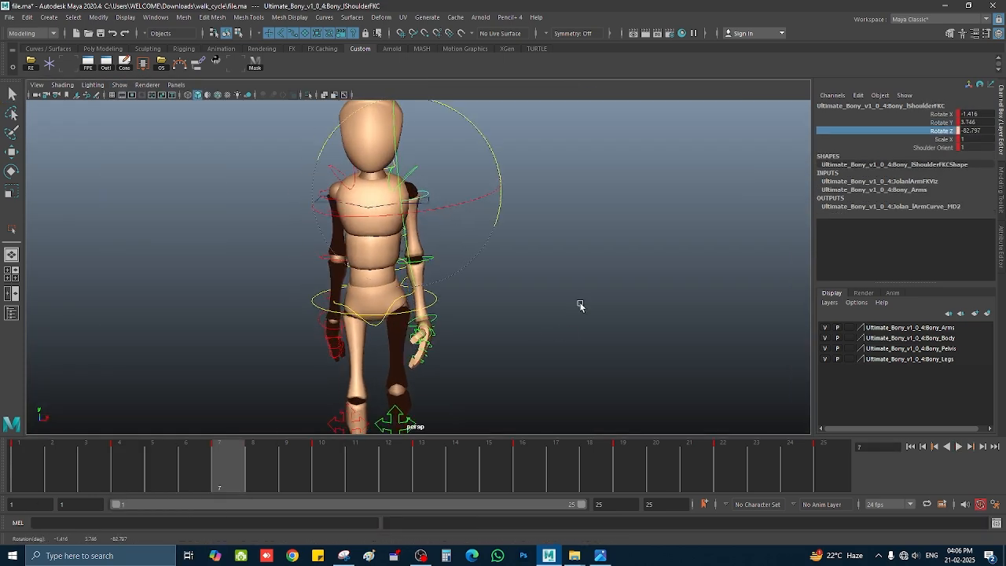
# - Rotate the right shoulder control around Z at frame 7 and scrub the cycle to check both arms
pyautogui.keyDown('alt'); pyautogui.moveTo(580, 306); pyautogui.dragTo(456, 338); pyautogui.keyUp('alt')
pyautogui.keyDown('alt'); pyautogui.moveTo(456, 338); pyautogui.dragTo(478, 173, button='right'); pyautogui.keyUp('alt')
pyautogui.press('Right')
pyautogui.keyDown('alt'); pyautogui.moveTo(545, 332); pyautogui.dragTo(460, 323); pyautogui.keyUp('alt')
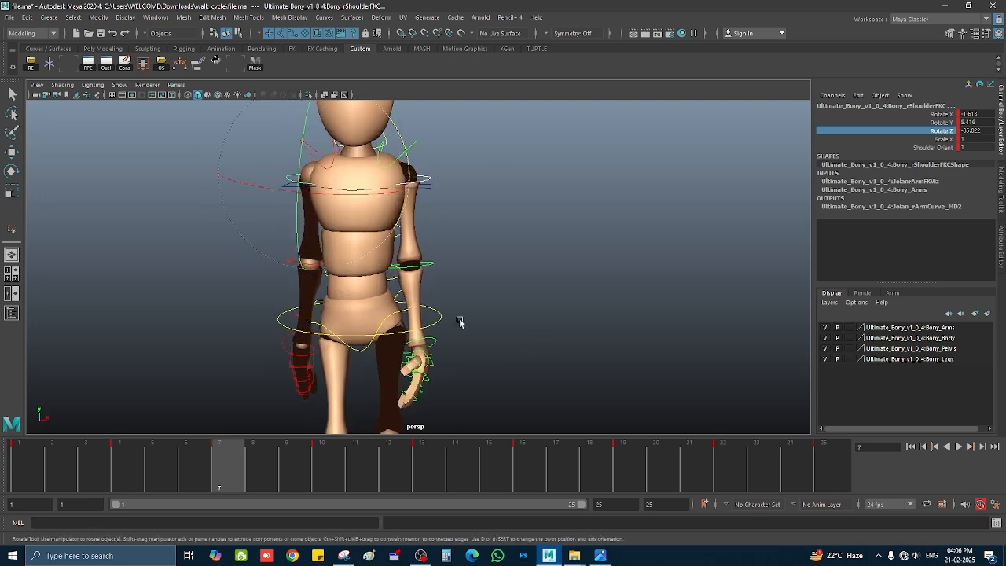
pyautogui.moveTo(230, 488); pyautogui.dragTo(823, 481)
# - Deselect the controls, frame the whole character from the front and open the timeline's options
pyautogui.press('w')
pyautogui.press('space')
pyautogui.press('space')
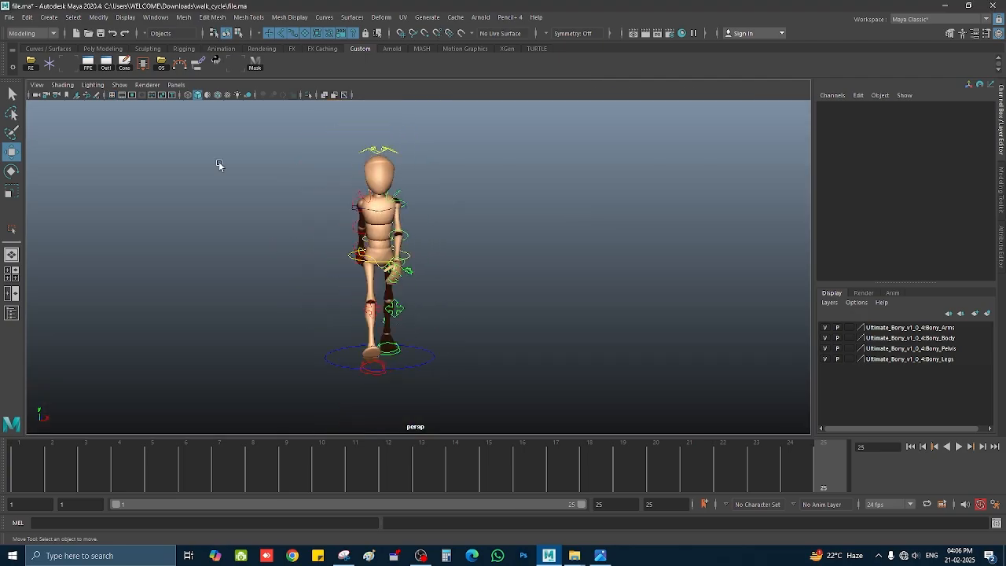
pyautogui.rightClick(309, 469)
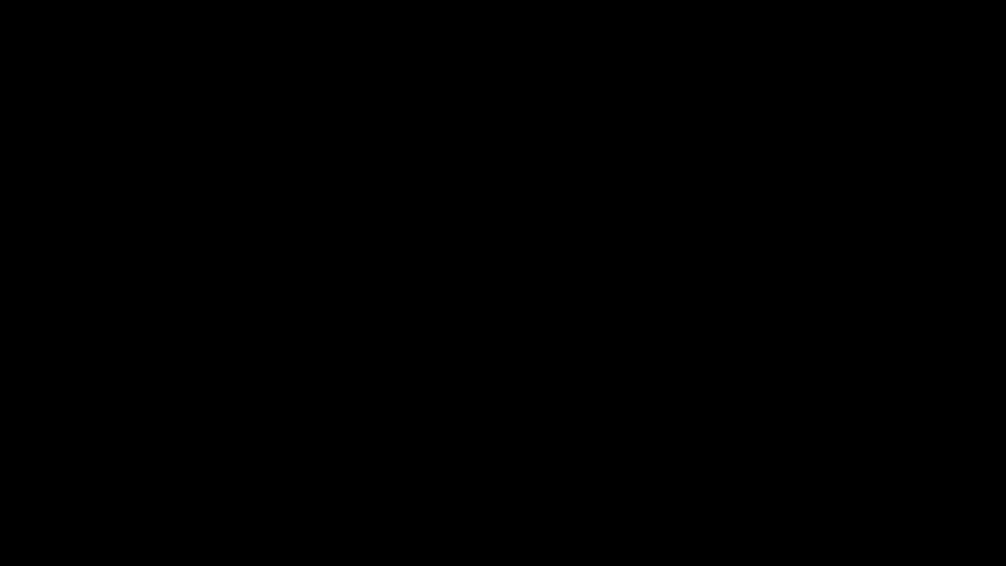